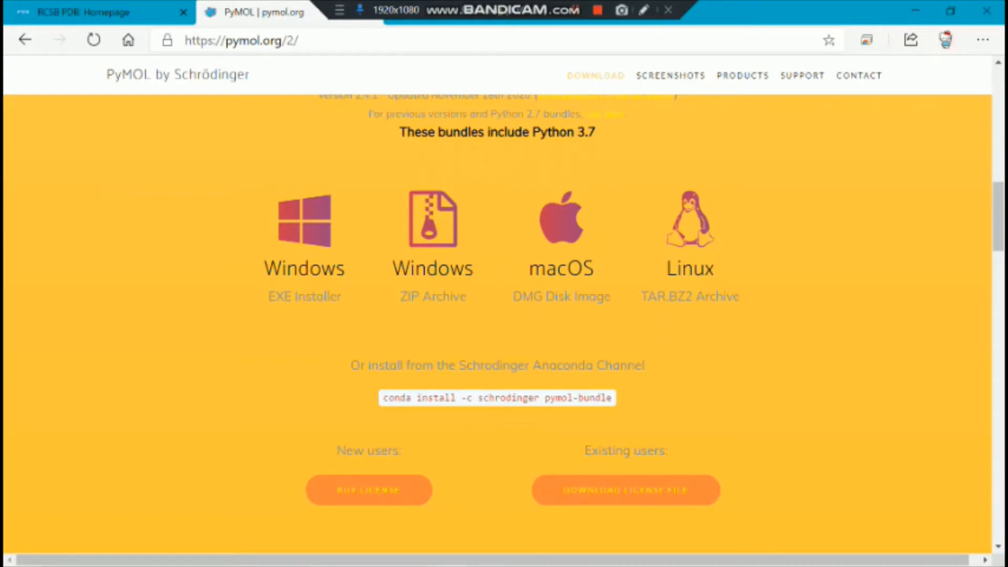
# - Switch to the RCSB PDB homepage and activate its main search field
pyautogui.click(110, 13)
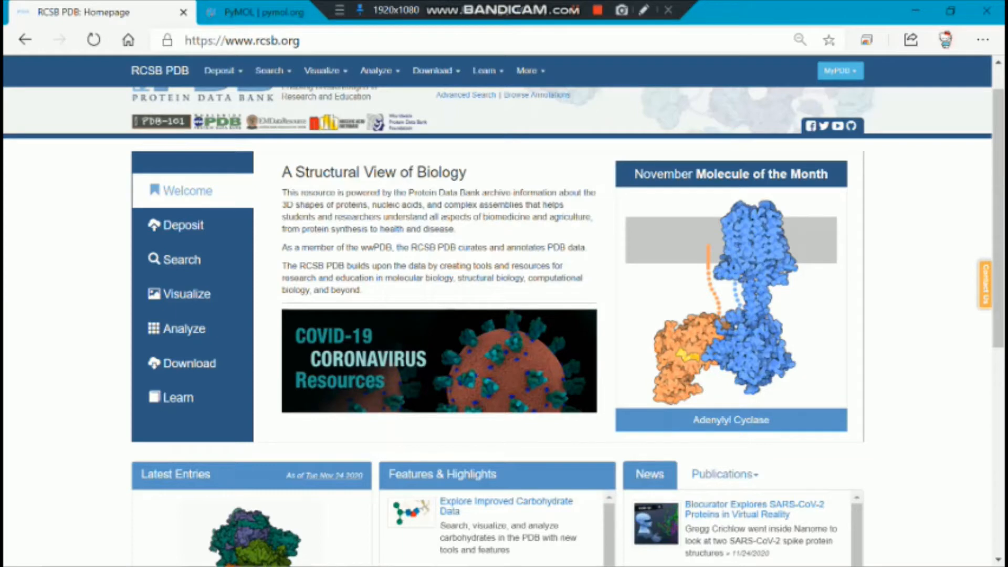
pyautogui.scroll(1, 503, 315)
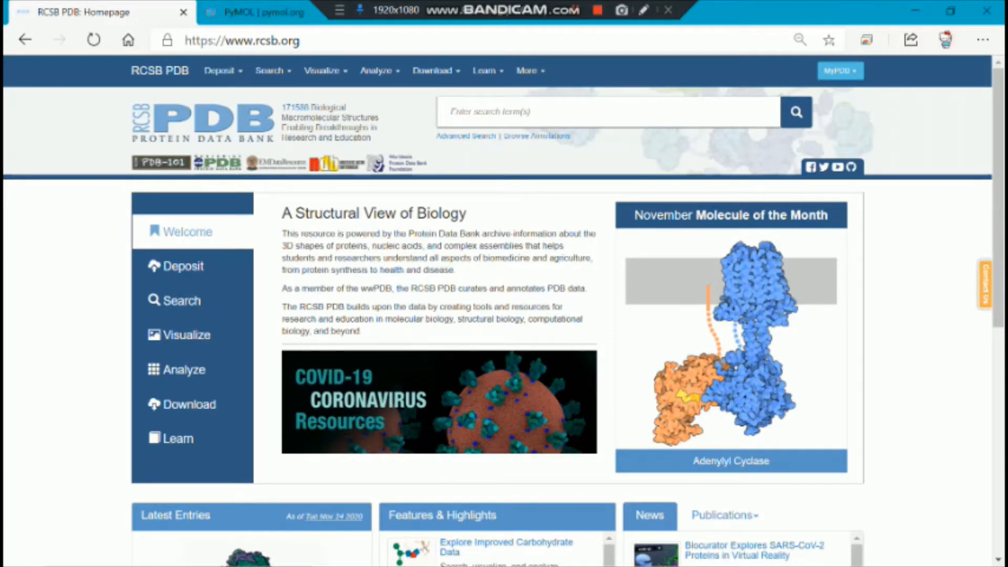
pyautogui.click(450, 112)
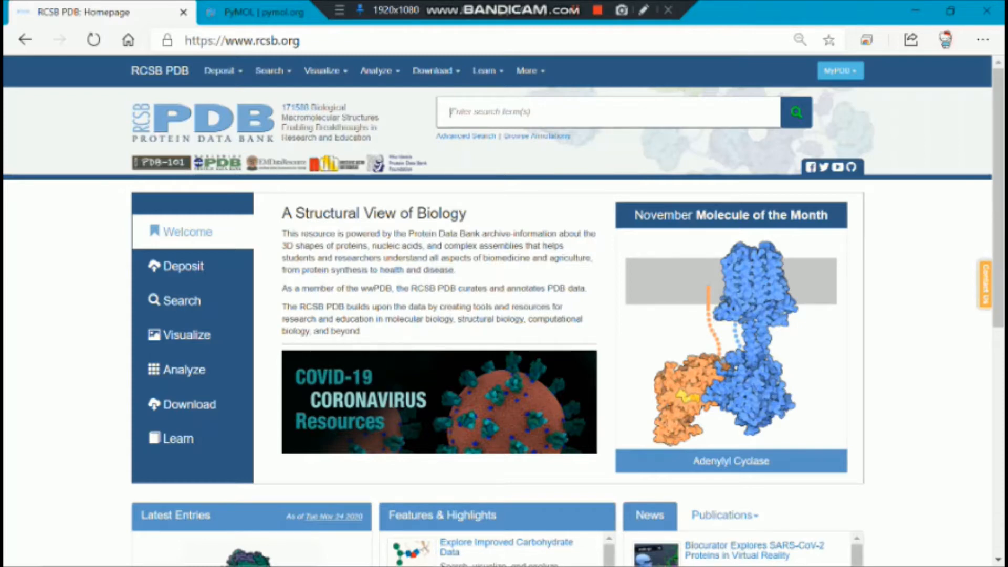
pyautogui.write('1PTB')
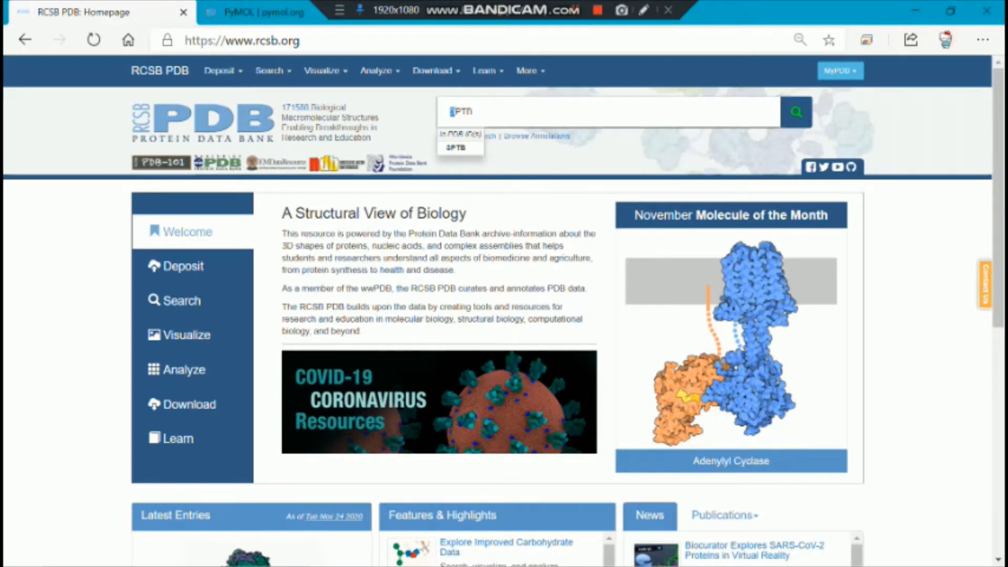
pyautogui.press('BackSpace')
pyautogui.press('BackSpace')
pyautogui.press('BackSpace')
pyautogui.press('BackSpace')
pyautogui.write('1')
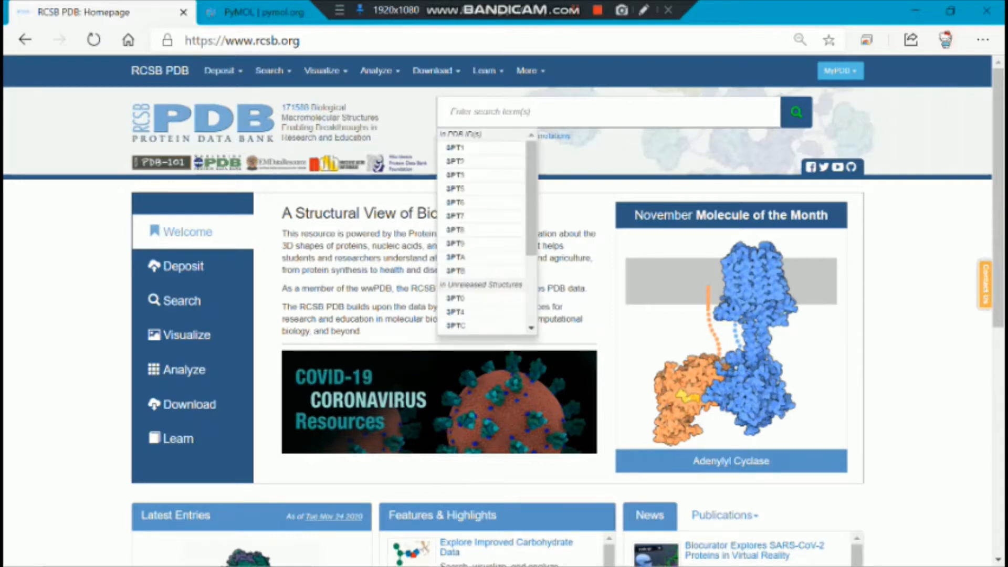
pyautogui.write('U19')
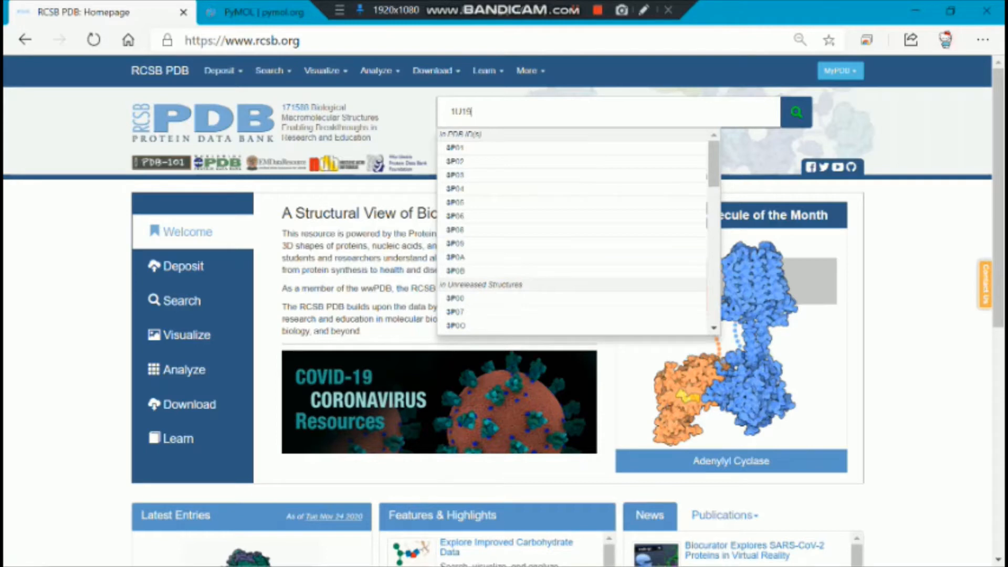
pyautogui.press('Return')
pyautogui.write(',3PT0')
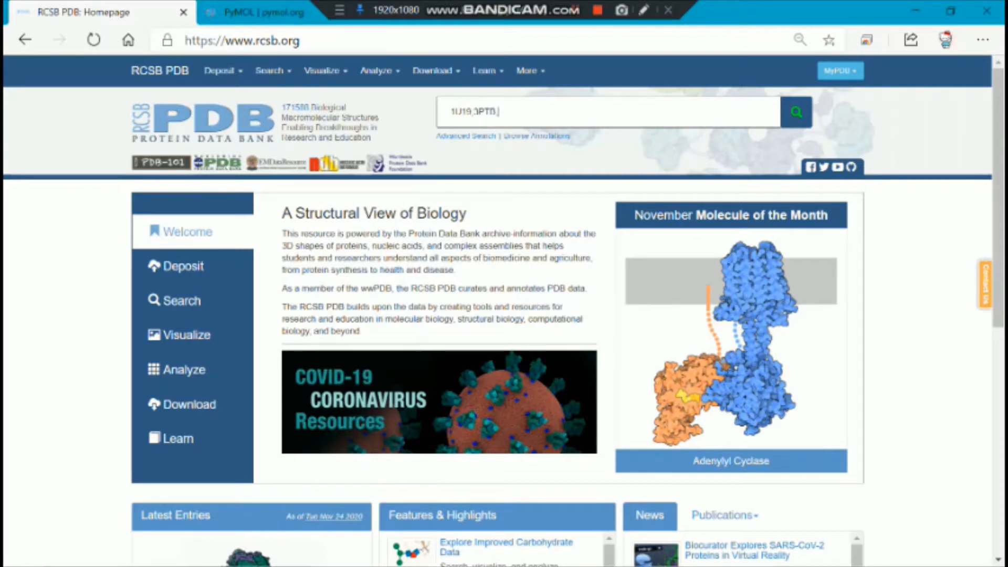
pyautogui.write(',3CAP')
pyautogui.press('BackSpace')
pyautogui.press('BackSpace')
pyautogui.press('BackSpace')
pyautogui.press('BackSpace')
pyautogui.press('BackSpace')
pyautogui.press('BackSpace')
pyautogui.press('BackSpace')
pyautogui.press('BackSpace')
pyautogui.press('BackSpace')
pyautogui.press('BackSpace')
pyautogui.press('BackSpace')
pyautogui.press('BackSpace')
pyautogui.press('BackSpace')
pyautogui.press('BackSpace')
# - Search the Protein Data Bank for 3PTB and open its structure summary page
pyautogui.write('3PTB')
pyautogui.press('Return')
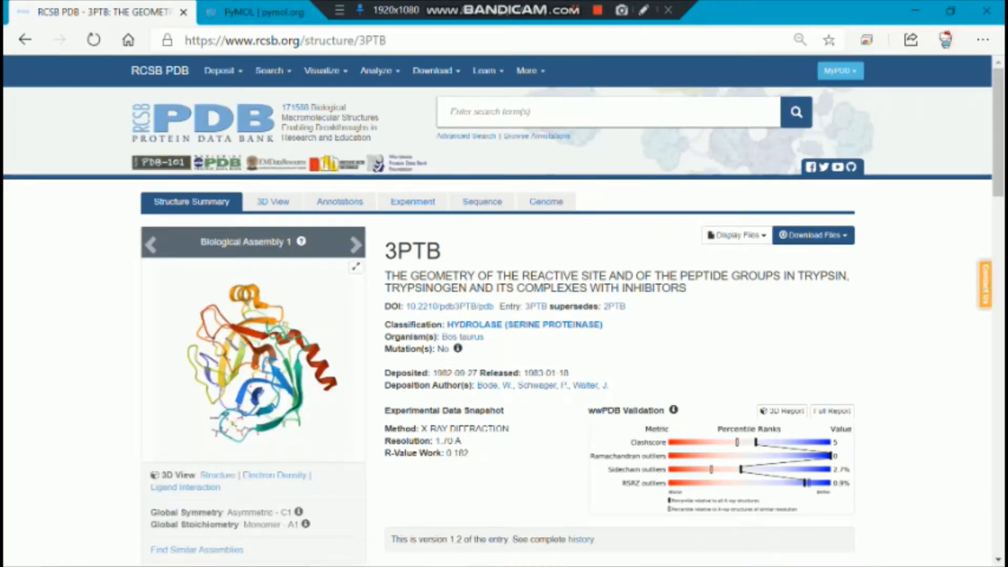
# - Examine the 3PTB entry, highlighting TRYPSIN and TRYPSINOGEN in the title and reviewing its macromolecule, ligand and experimental data sections
pyautogui.moveTo(797, 276); pyautogui.dragTo(846, 275)
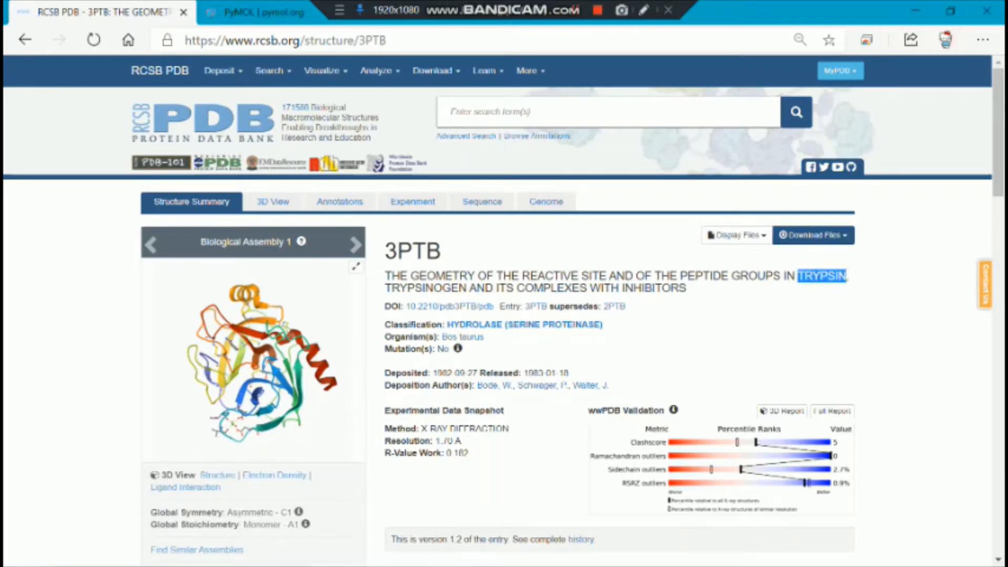
pyautogui.moveTo(385, 288); pyautogui.dragTo(466, 288)
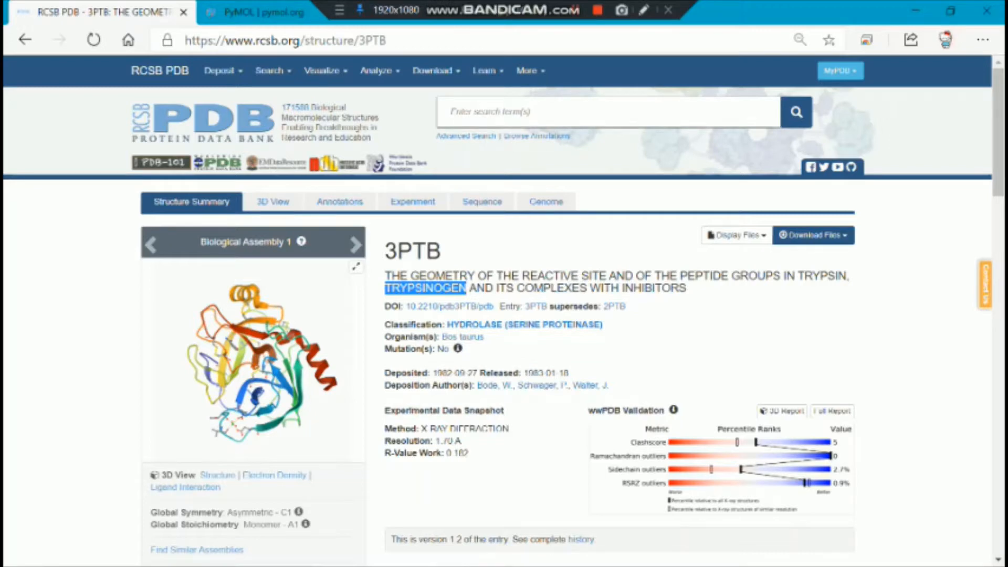
pyautogui.click(509, 342)
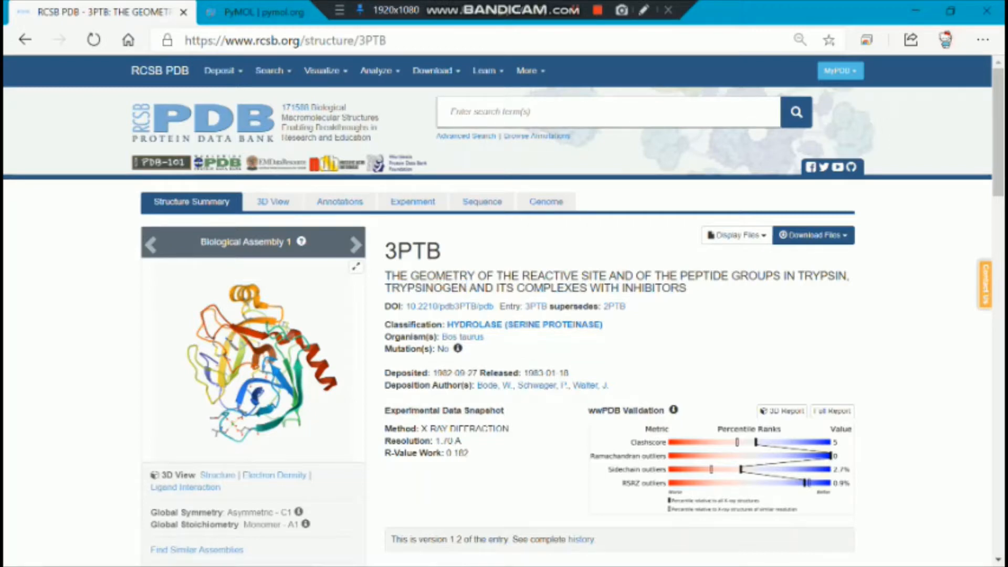
pyautogui.scroll(-15, 572, 326)
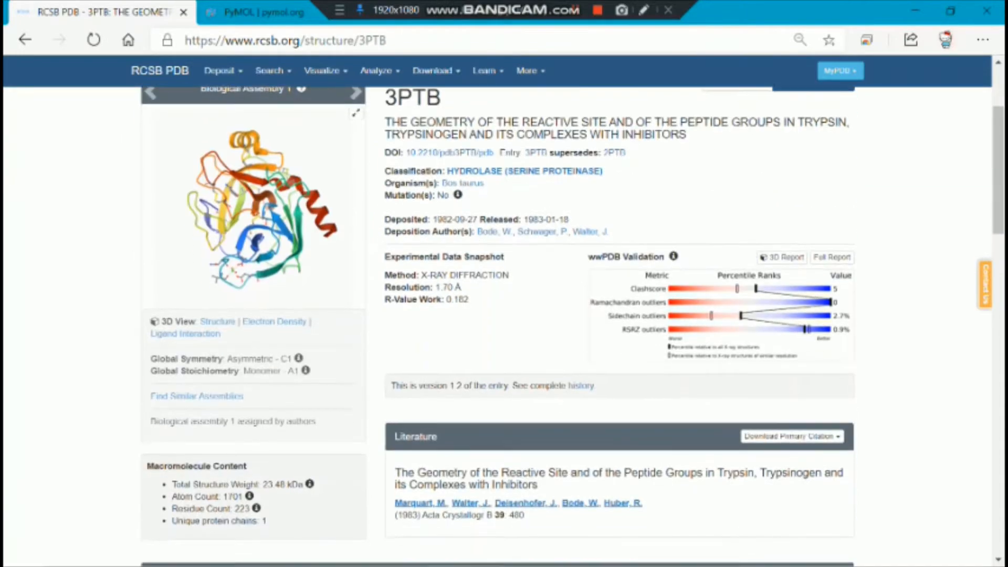
pyautogui.scroll(-8, 573, 325)
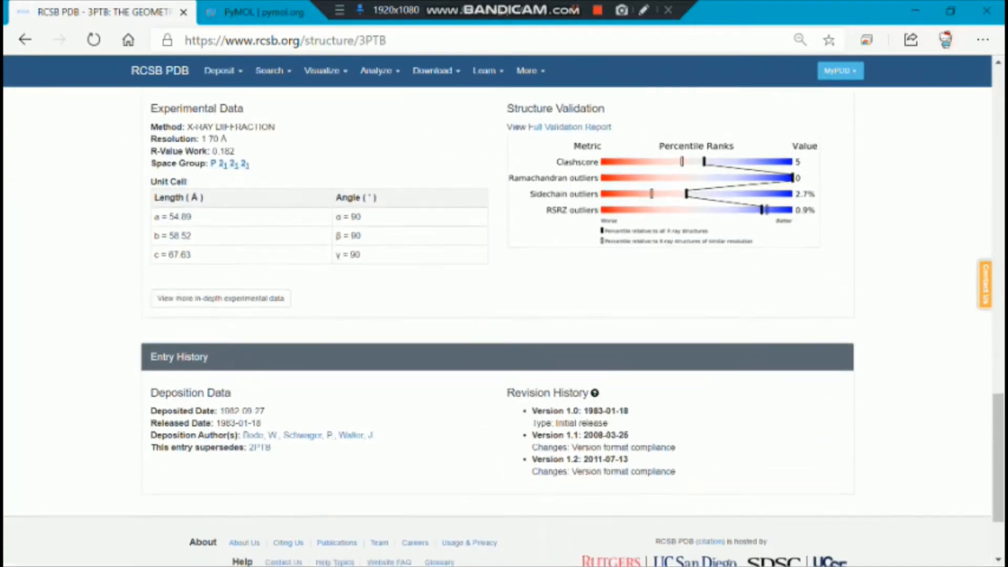
pyautogui.scroll(12, 572, 326)
pyautogui.scroll(5, 572, 326)
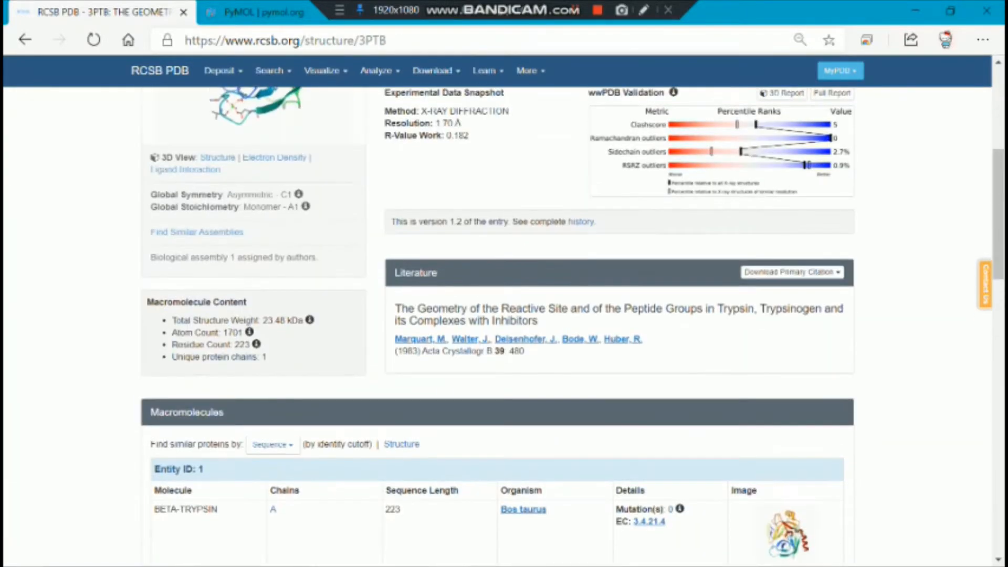
pyautogui.scroll(-6, 573, 326)
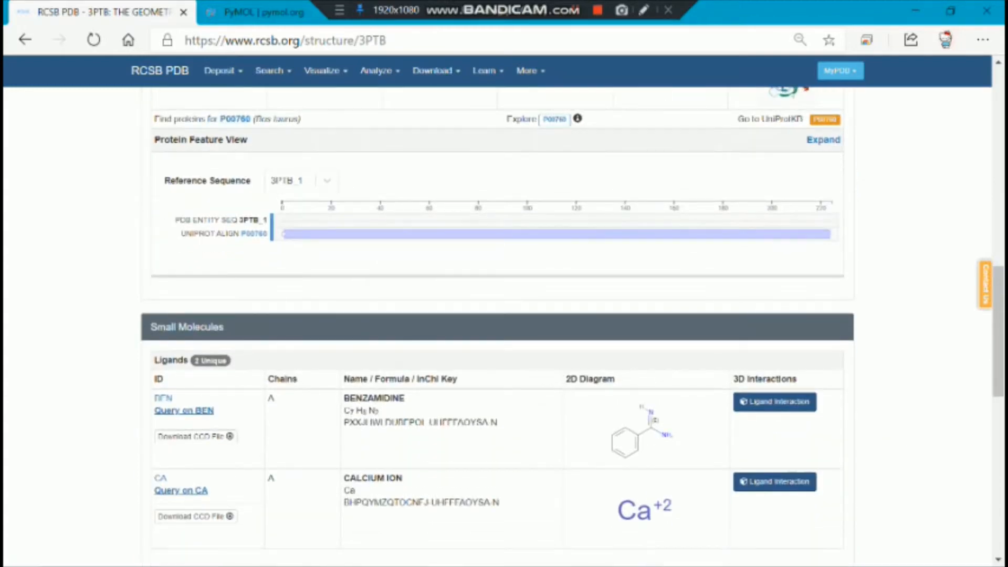
pyautogui.scroll(-3, 498, 326)
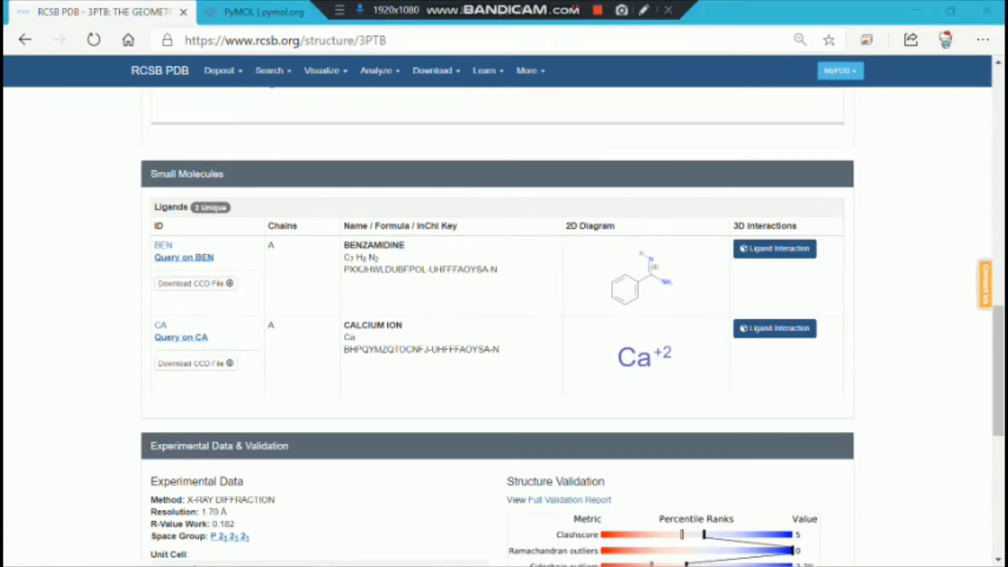
pyautogui.scroll(15, 497, 315)
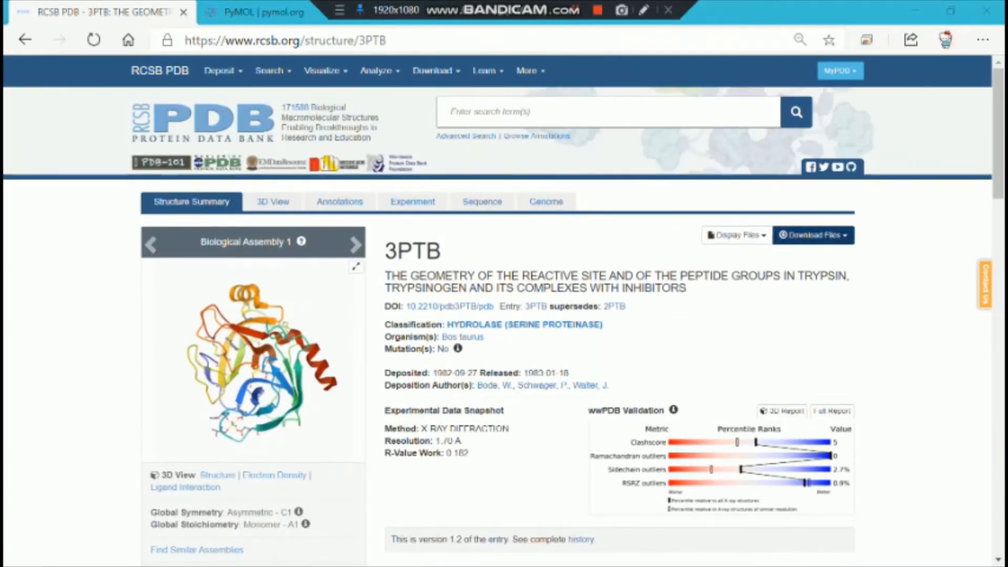
# - Download the 3PTB structure file in PDB Format
pyautogui.click(814, 235)
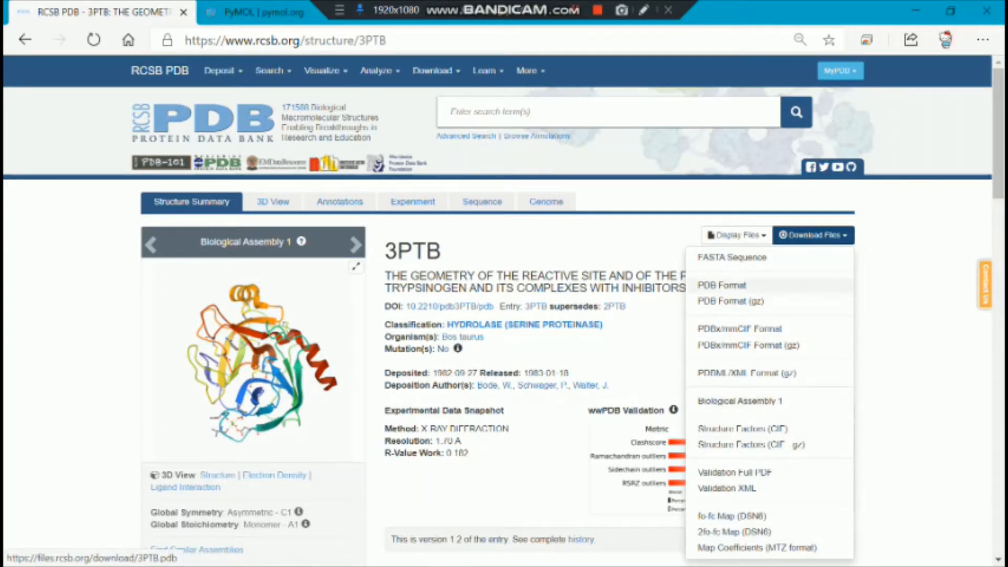
pyautogui.click(723, 286)
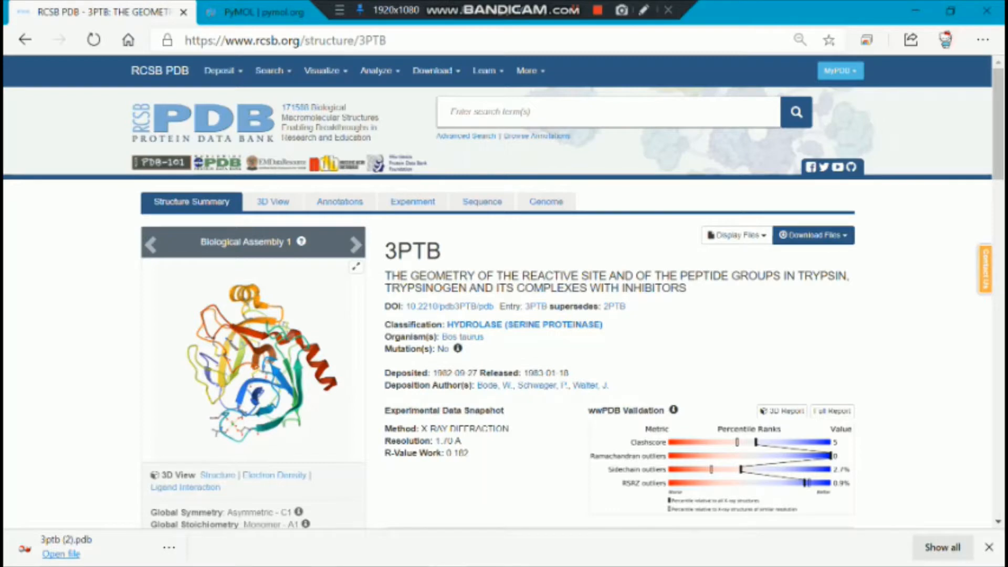
# - Search for 1U19 and view its structure summary page
pyautogui.click(609, 112)
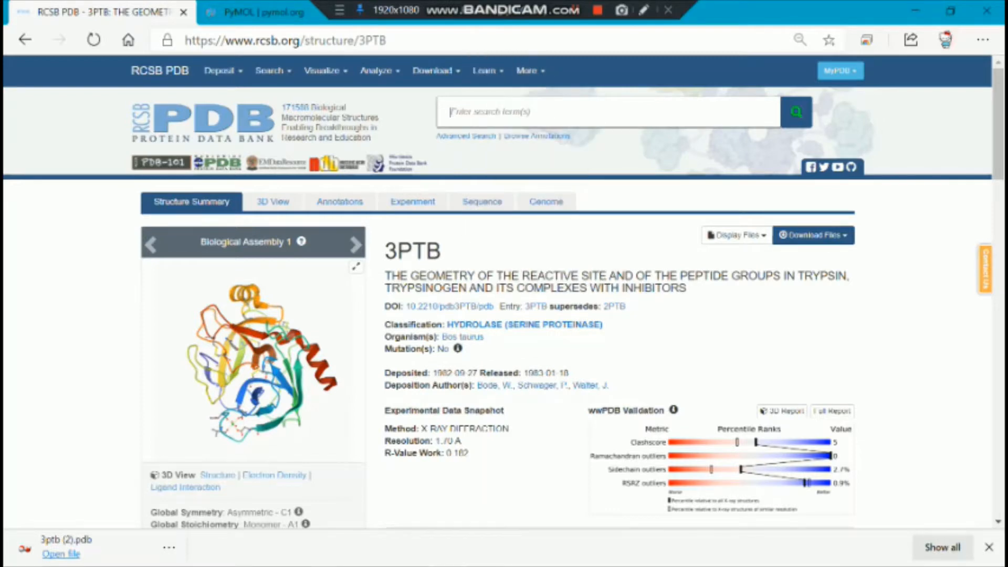
pyautogui.write('t')
pyautogui.write('u')
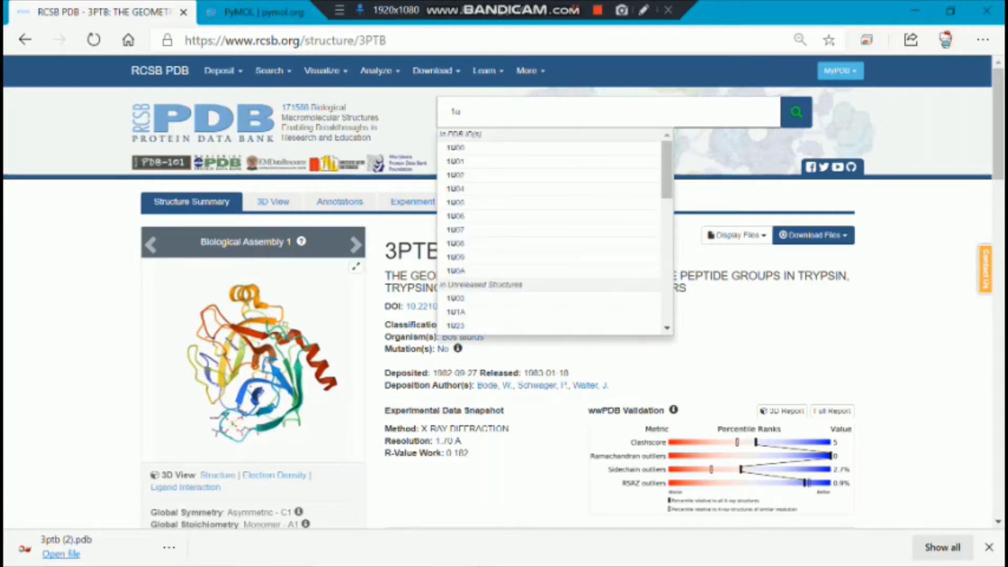
pyautogui.press('Down')
pyautogui.write('19')
pyautogui.press('Return')
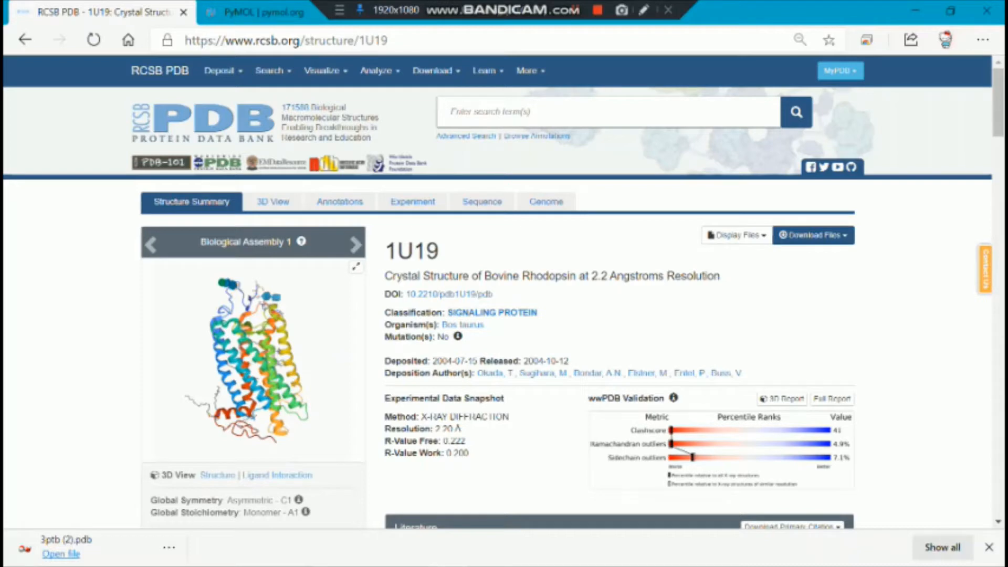
# - Open the 3CAP structure entry through a search for 3cap and download its structure as a PDB file
pyautogui.click(451, 112)
pyautogui.write('3cap')
pyautogui.press('Return')
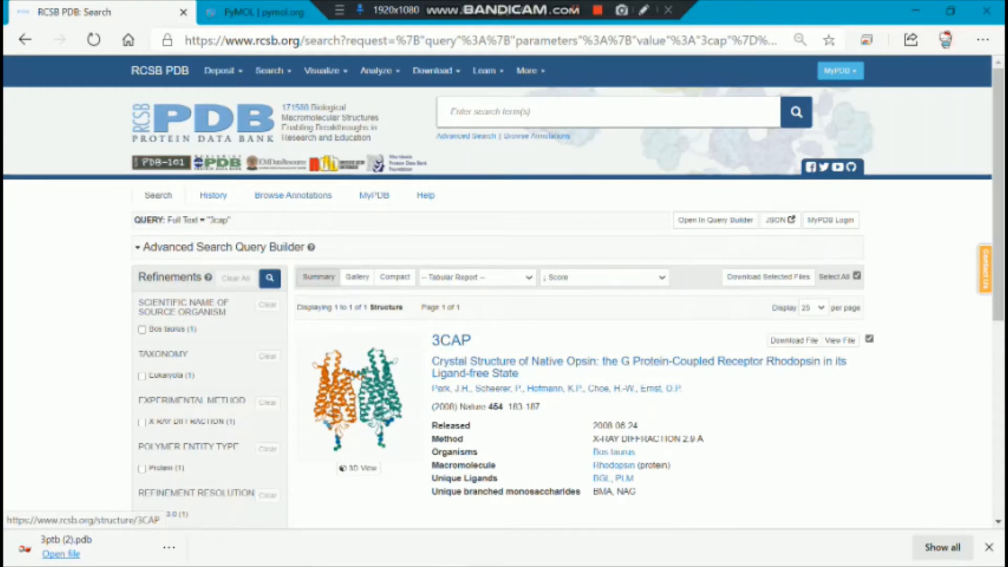
pyautogui.click(451, 340)
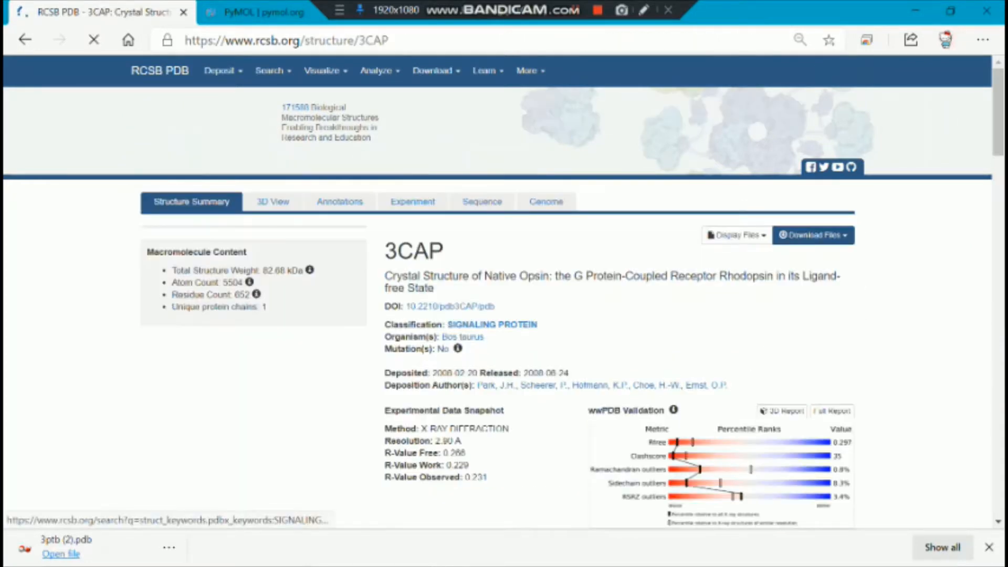
pyautogui.click(813, 235)
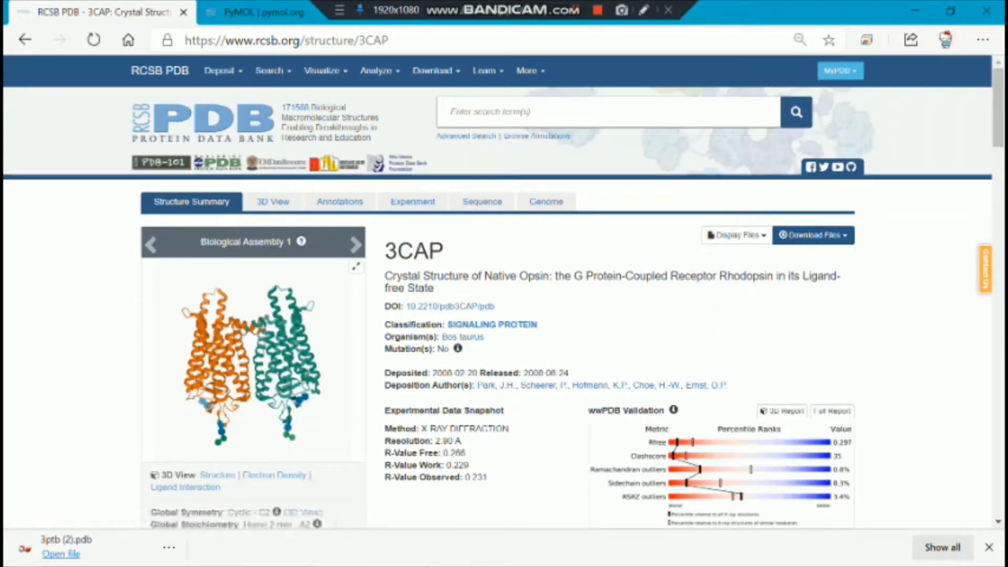
# - Highlight "Native Opsin" and "Ligand-free State" in the 3CAP entry title to examine what the structure represents
pyautogui.moveTo(480, 276); pyautogui.dragTo(549, 276)
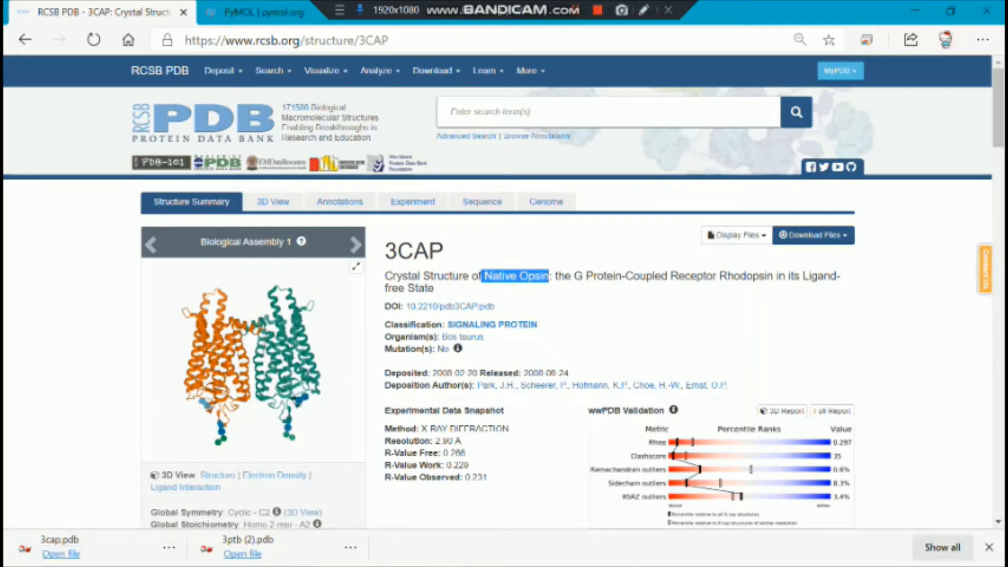
pyautogui.moveTo(803, 276); pyautogui.dragTo(842, 286)
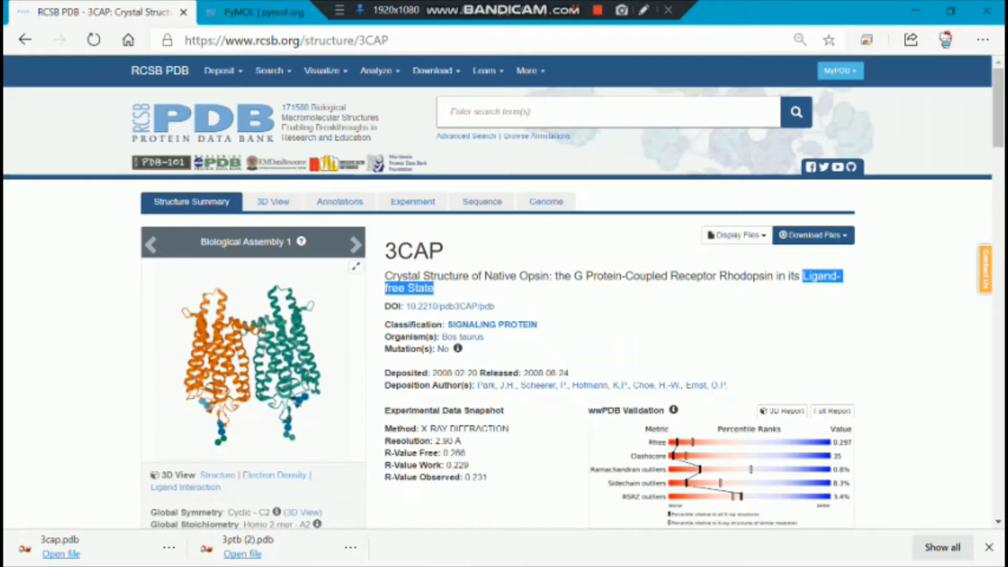
pyautogui.click(619, 336)
# - Open the 1U19 structure entry through a search for 1u19 and download its structure in PDB Format
pyautogui.click(546, 113)
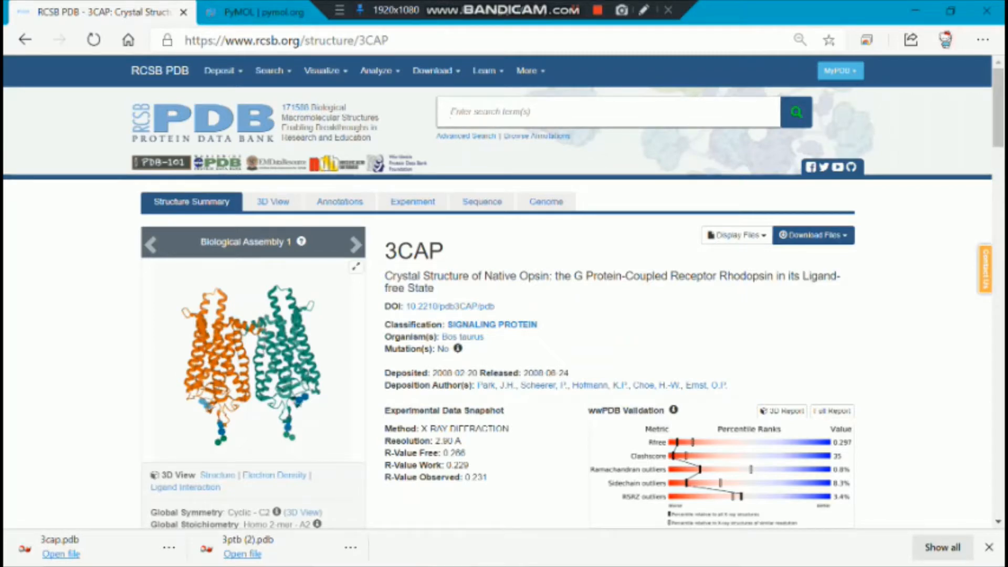
pyautogui.write('1u19')
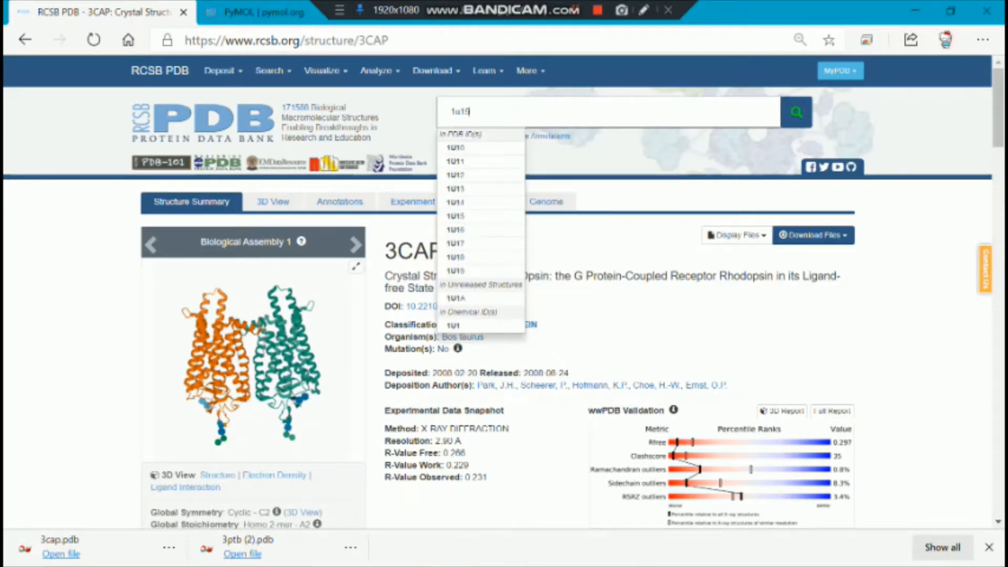
pyautogui.press('Return')
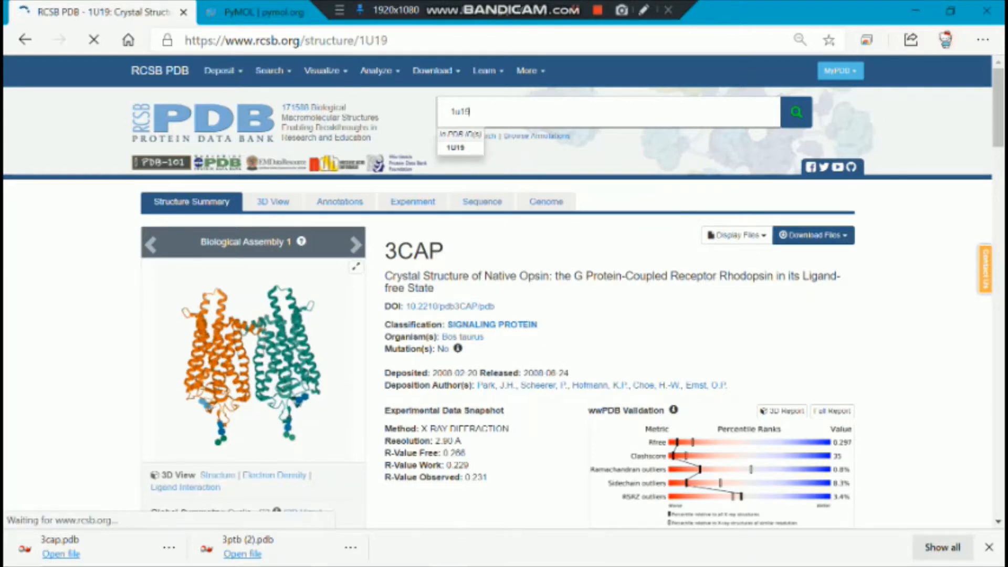
pyautogui.click(814, 235)
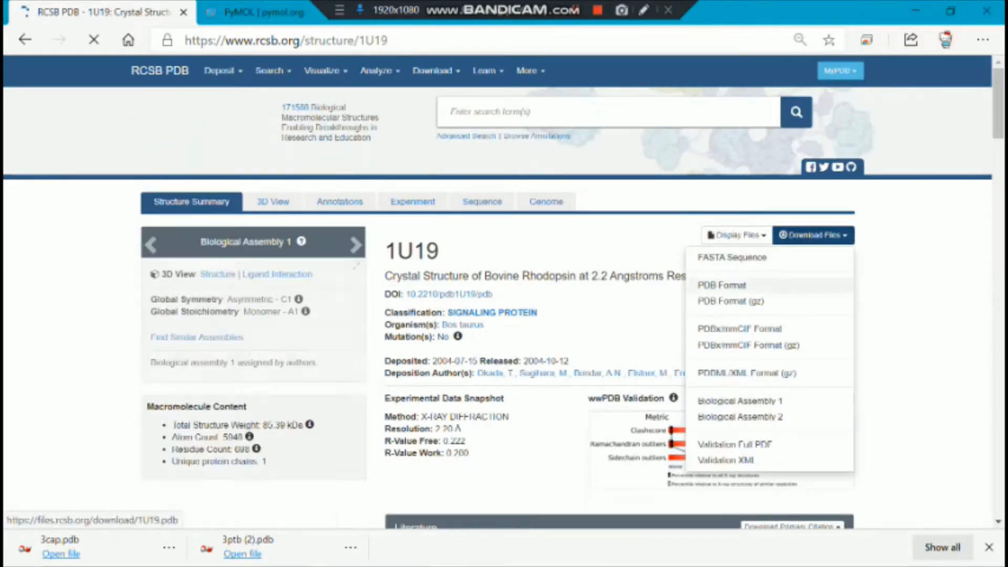
pyautogui.click(722, 285)
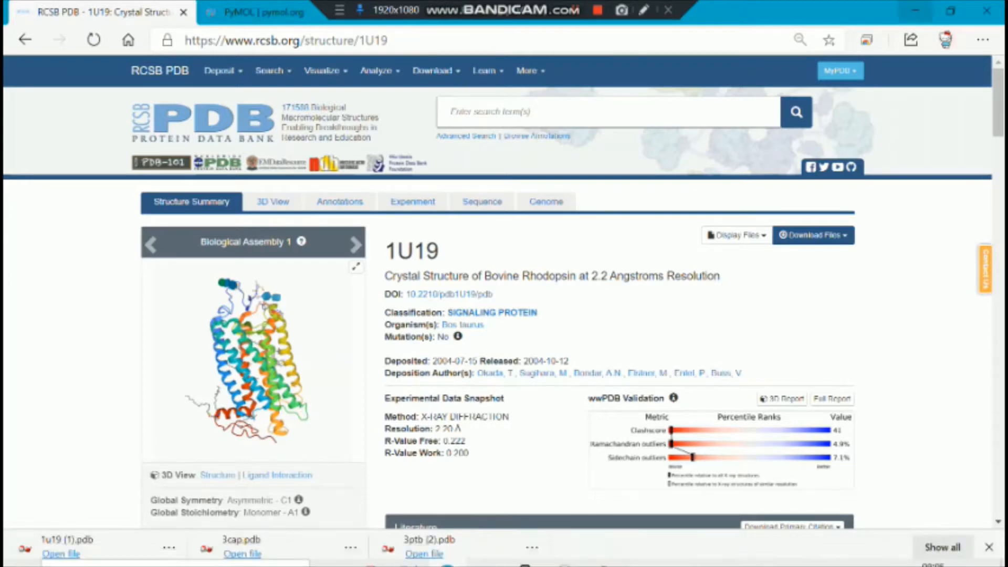
# - Minimize the browser and open the PyMol folder from the desktop in a maximized File Explorer window
pyautogui.click(916, 11)
pyautogui.click(916, 11)
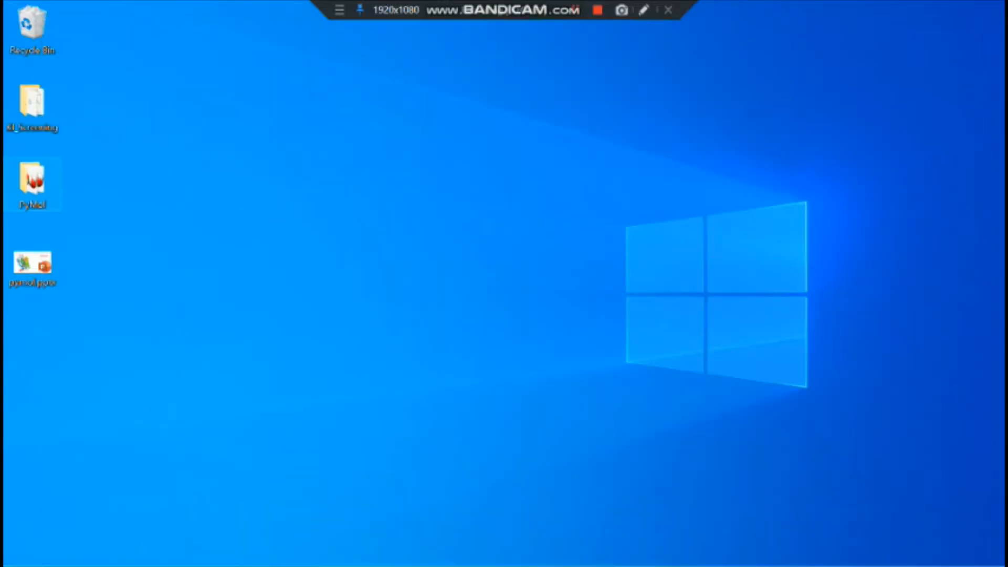
pyautogui.doubleClick(32, 184)
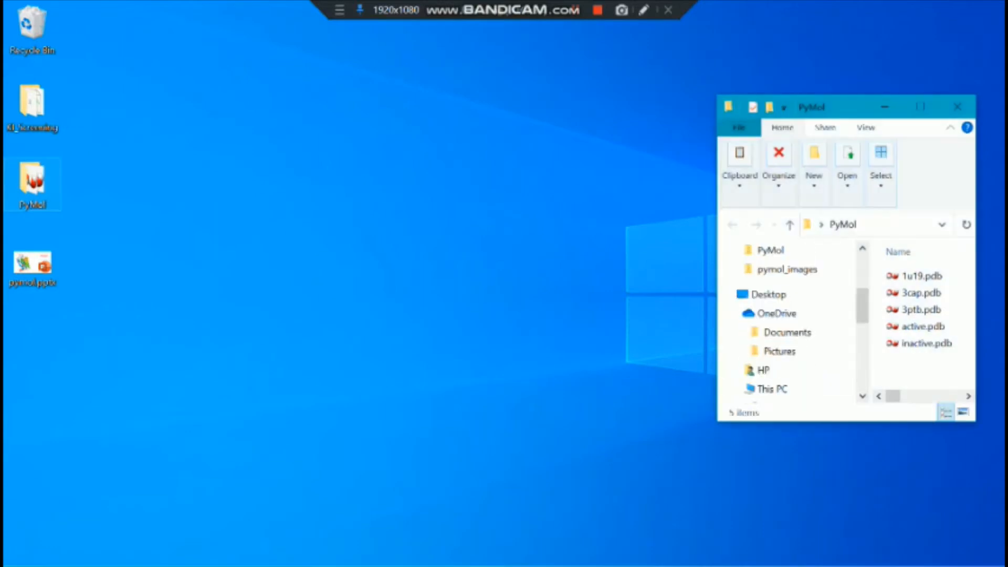
pyautogui.click(940, 106)
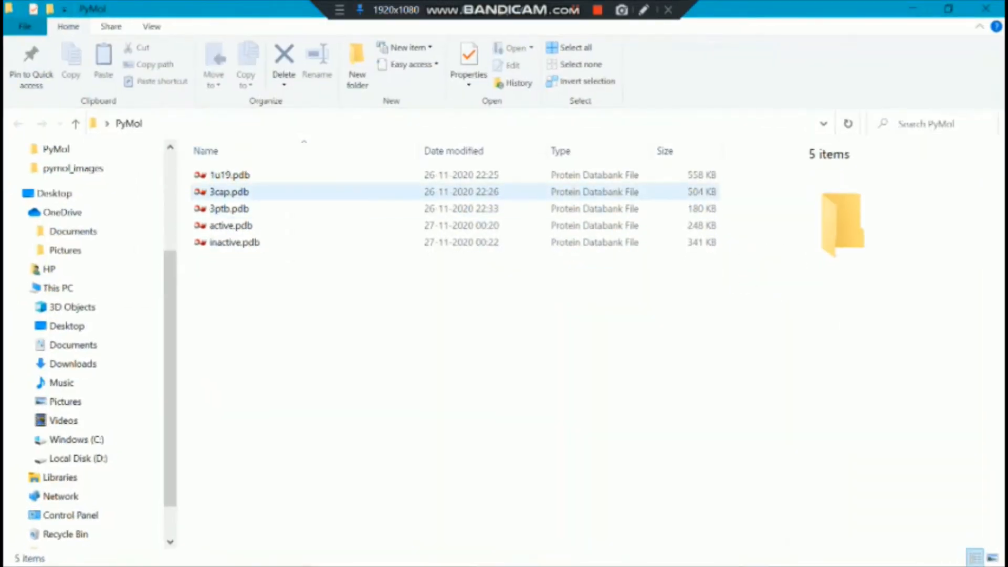
# - Delete active.pdb and inactive.pdb from the PyMol folder
pyautogui.click(231, 226)
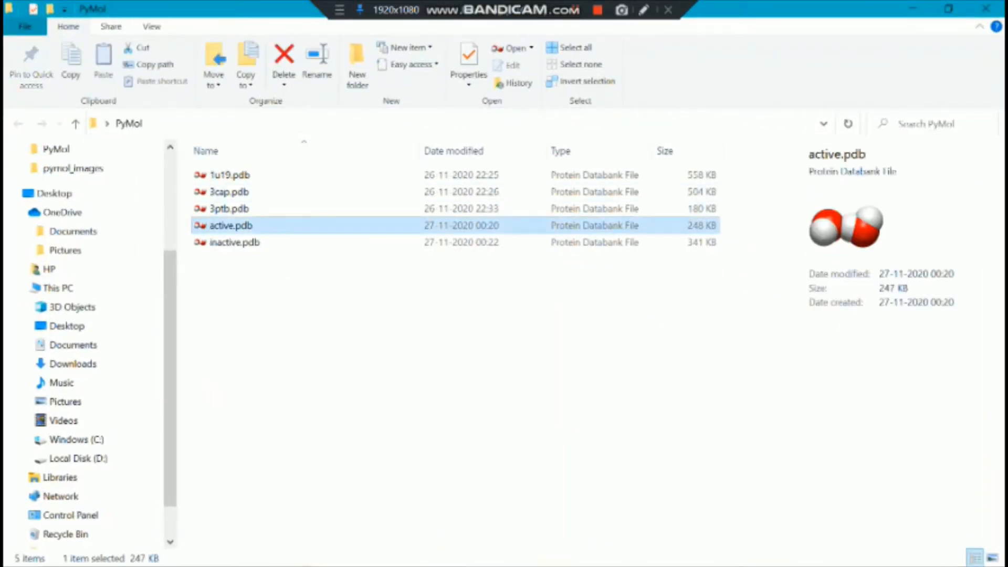
pyautogui.press('Delete')
pyautogui.press('Delete')
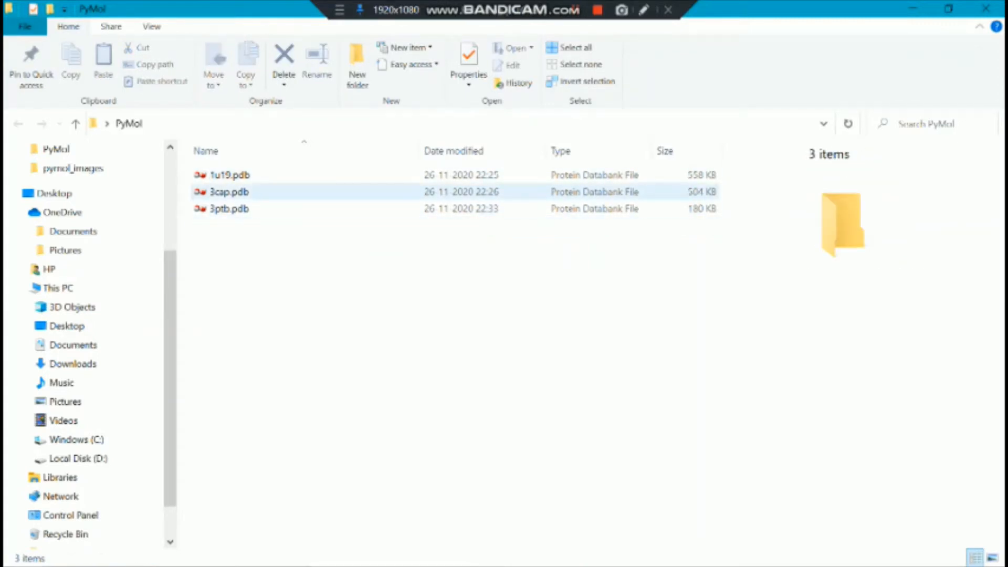
# - Open 3ptb.pdb from the PyMol folder with PymolWin.exe, chosen as another app for this file
pyautogui.click(230, 192)
pyautogui.click(236, 209)
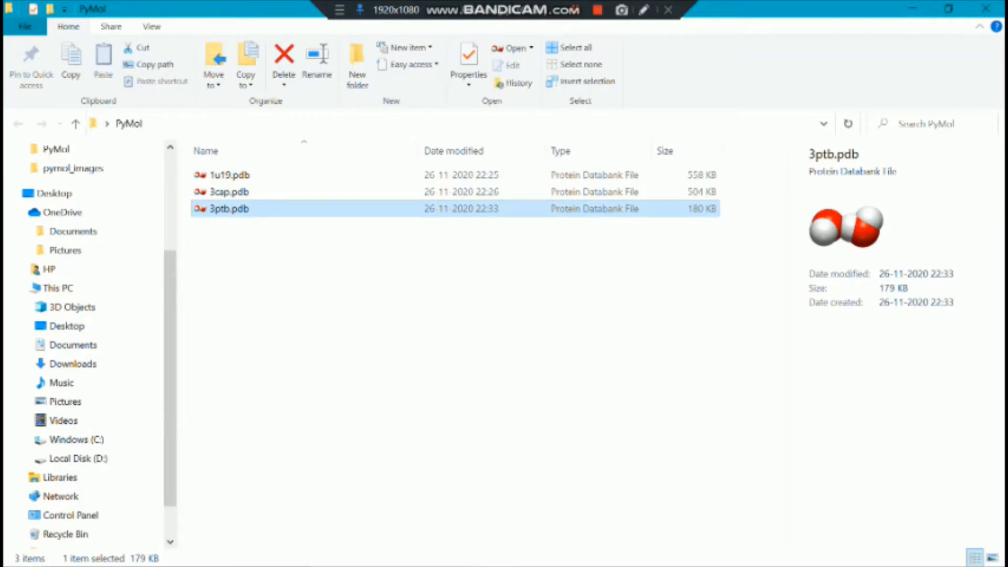
pyautogui.rightClick(235, 210)
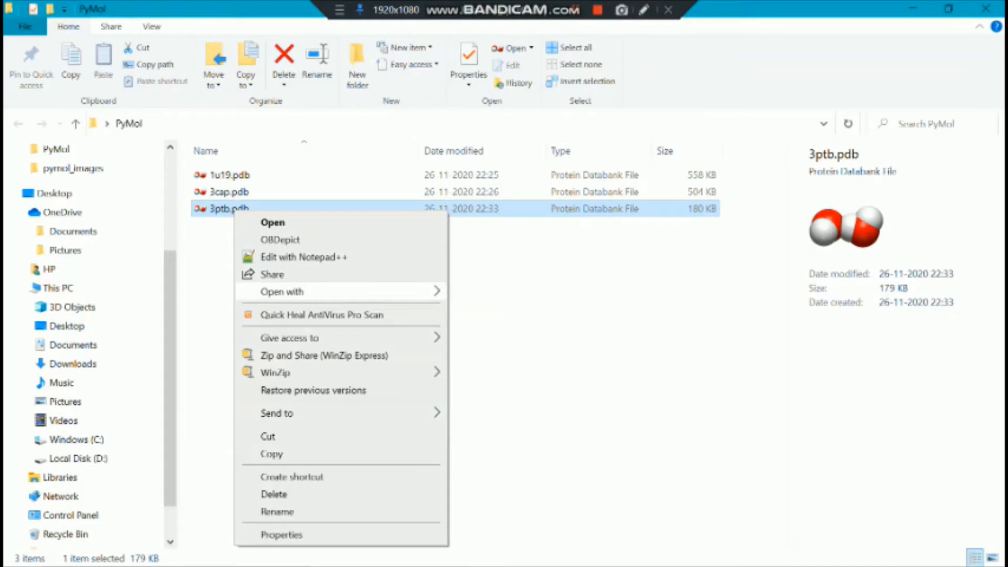
pyautogui.moveTo(294, 291)
pyautogui.click(514, 351)
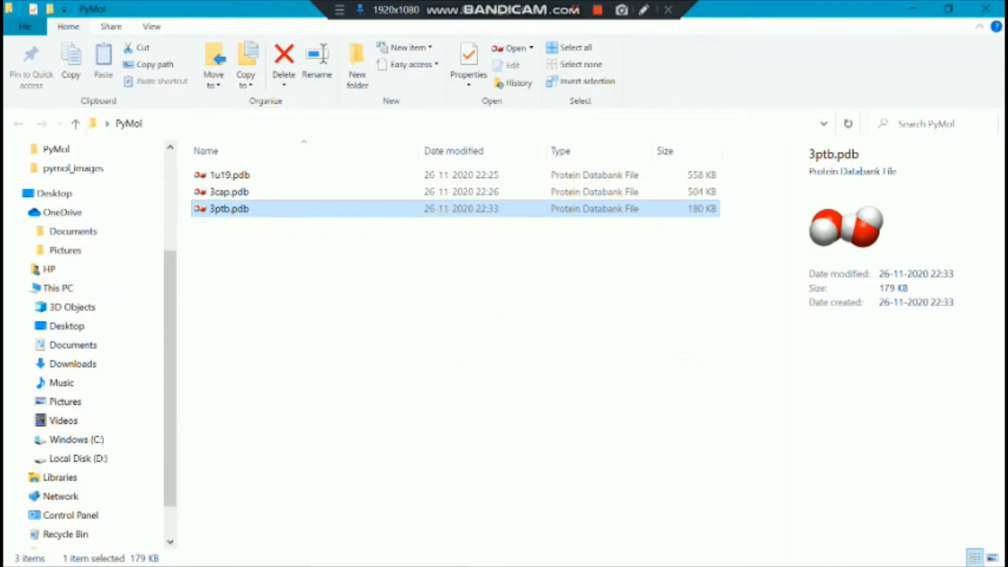
pyautogui.click(497, 310)
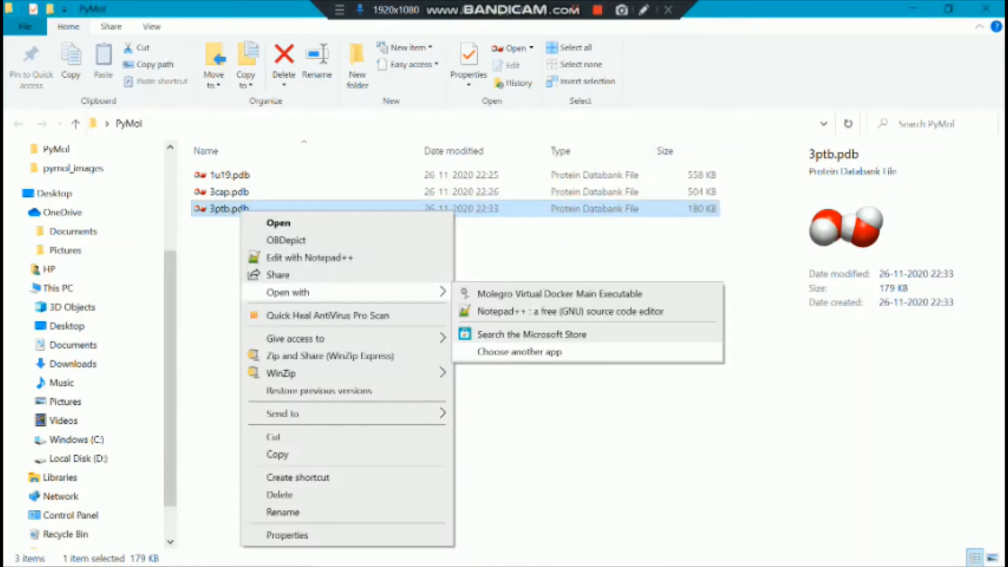
pyautogui.click(520, 351)
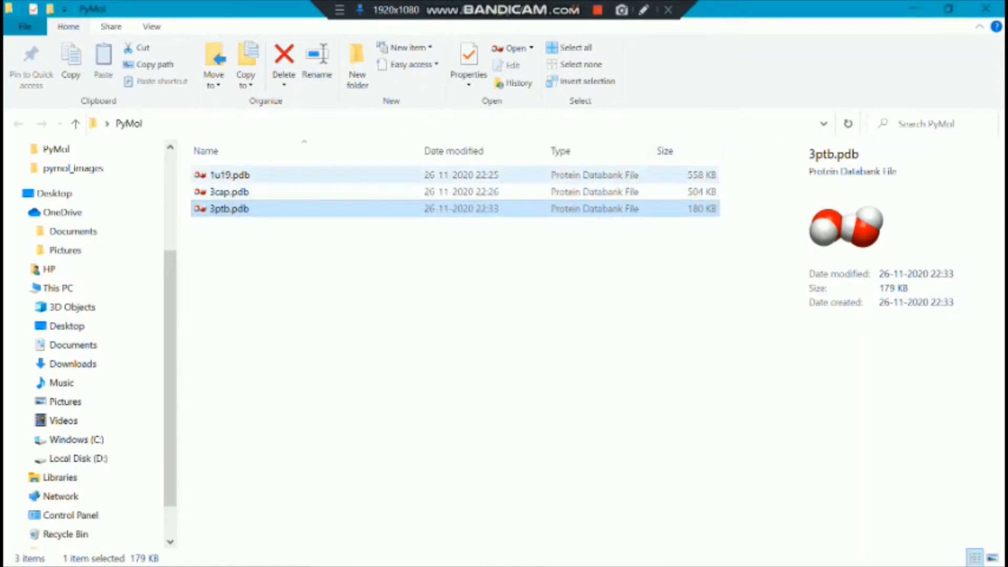
pyautogui.click(497, 310)
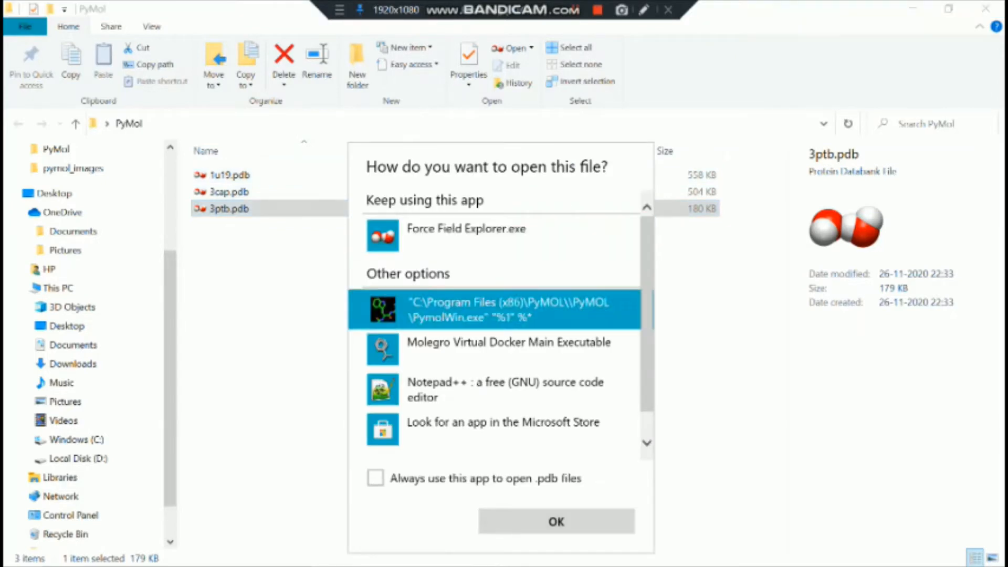
pyautogui.click(556, 522)
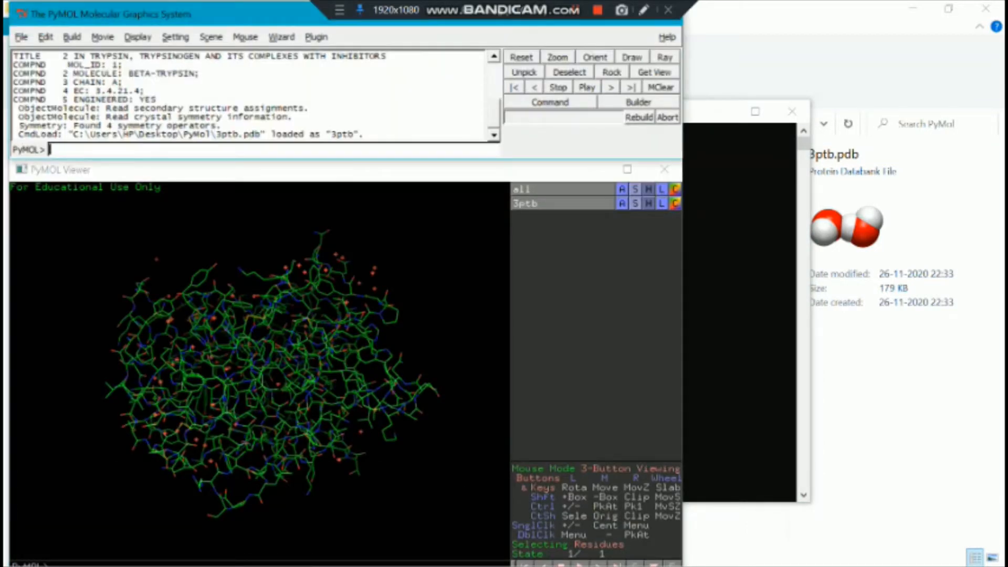
pyautogui.moveTo(252, 363); pyautogui.dragTo(287, 366)
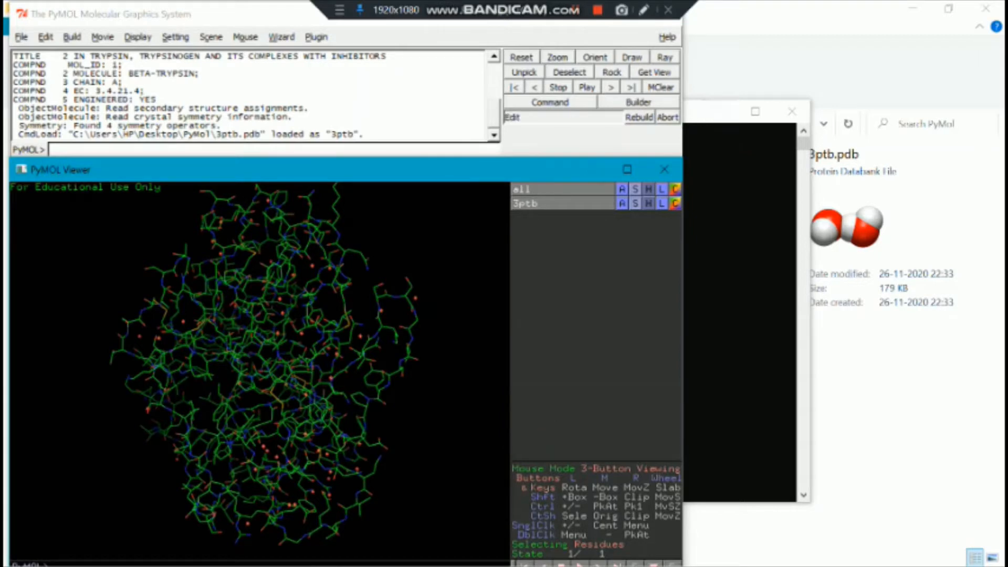
# - Try to load 3ptb.pdb from the desktop's PyMol folder using PyMOL's own open-file dialog
pyautogui.click(21, 36)
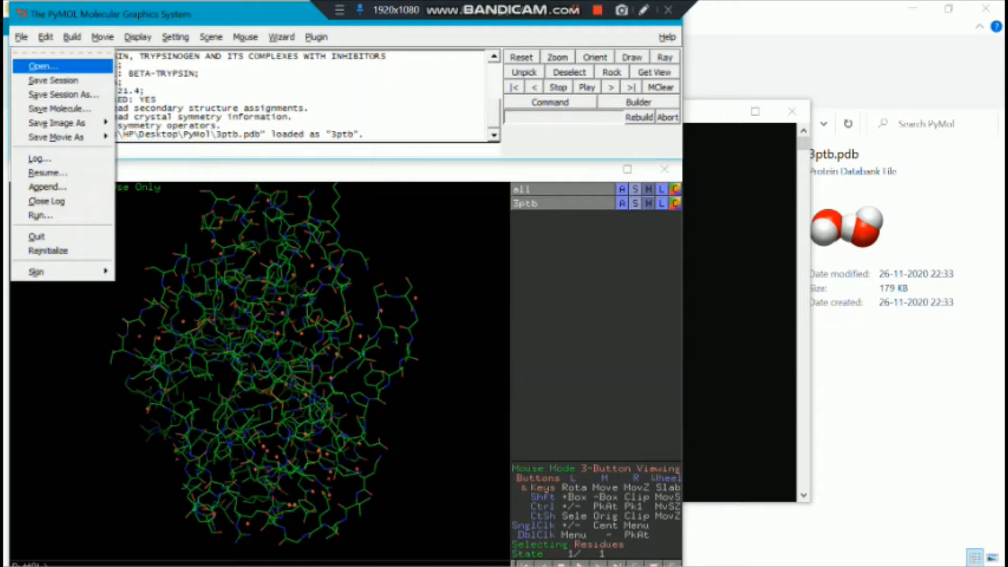
pyautogui.click(43, 66)
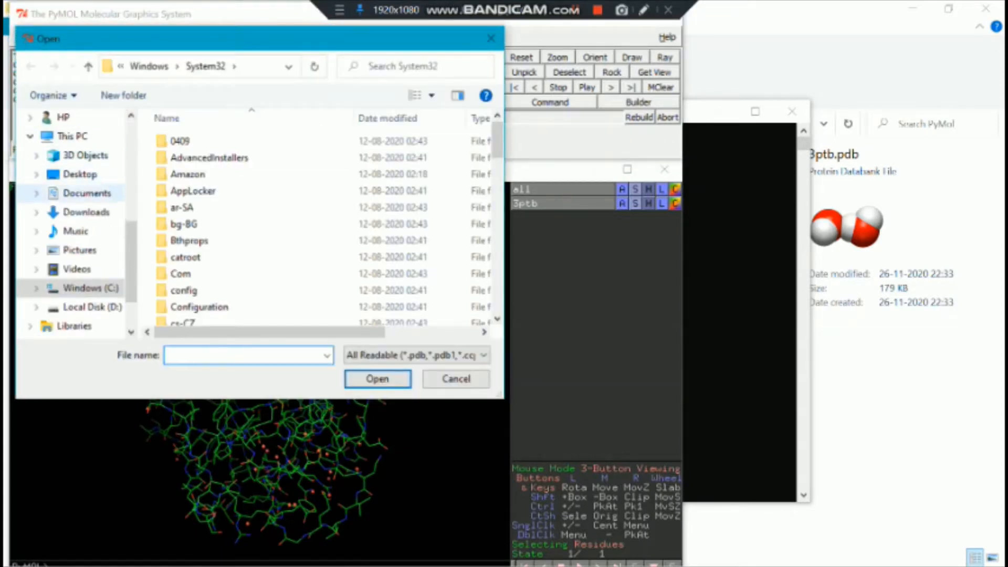
pyautogui.click(80, 174)
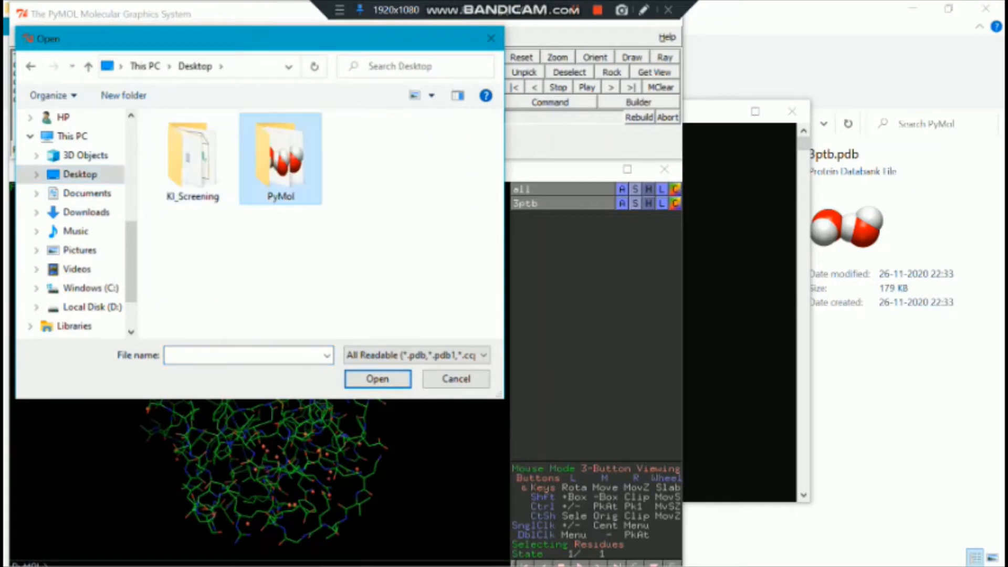
pyautogui.doubleClick(281, 158)
pyautogui.click(190, 175)
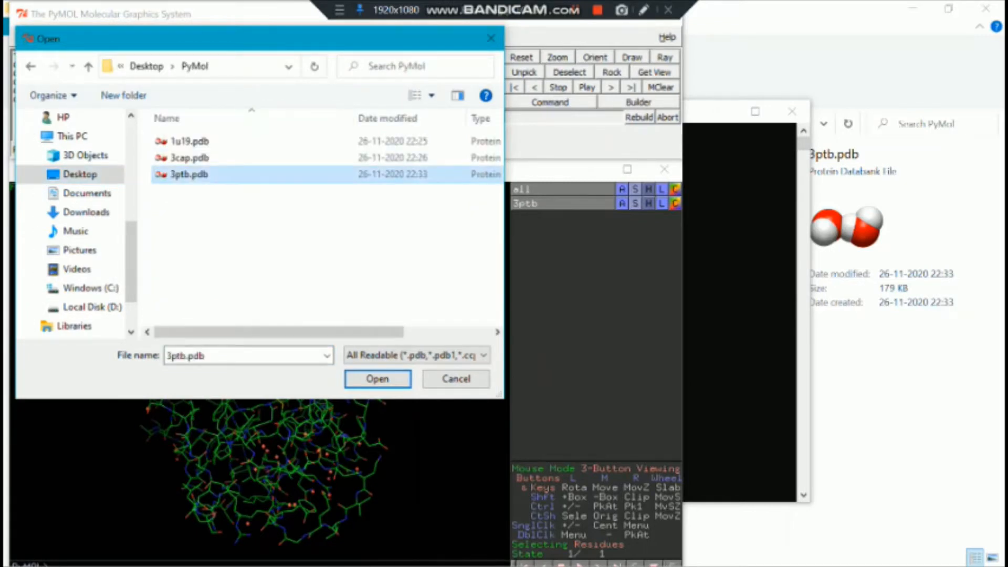
pyautogui.click(378, 378)
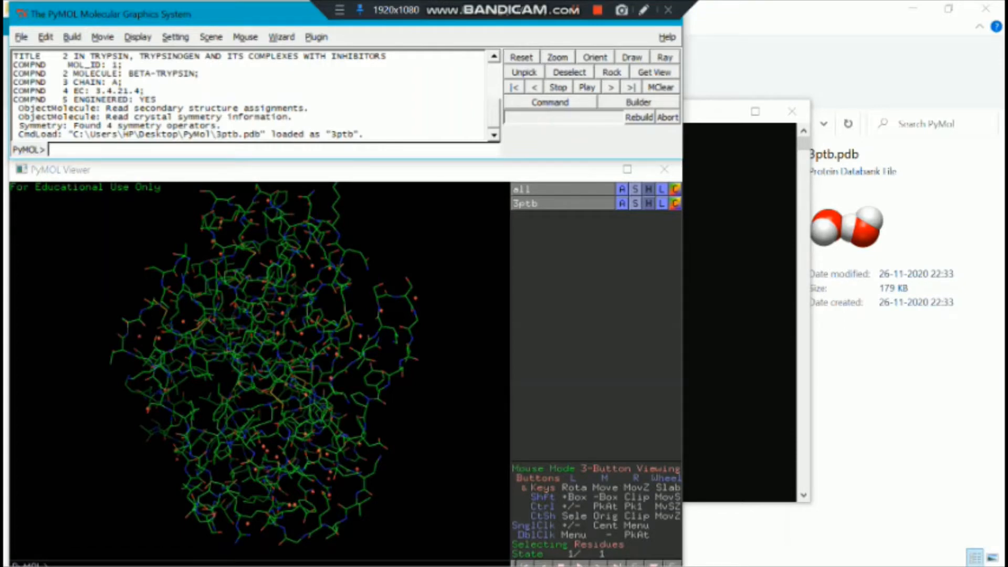
# - Minimize the console window behind the viewer and rotate the 3ptb molecule to inspect it from different sides
pyautogui.click(719, 112)
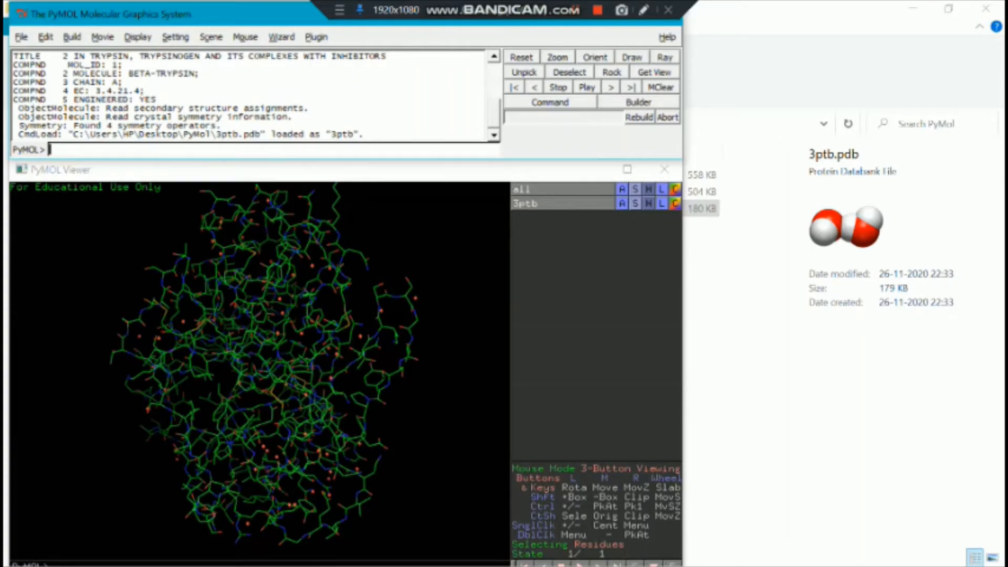
pyautogui.moveTo(237, 362)
pyautogui.mouseDown()
pyautogui.moveTo(368, 367)
pyautogui.moveTo(221, 360)
pyautogui.mouseUp()
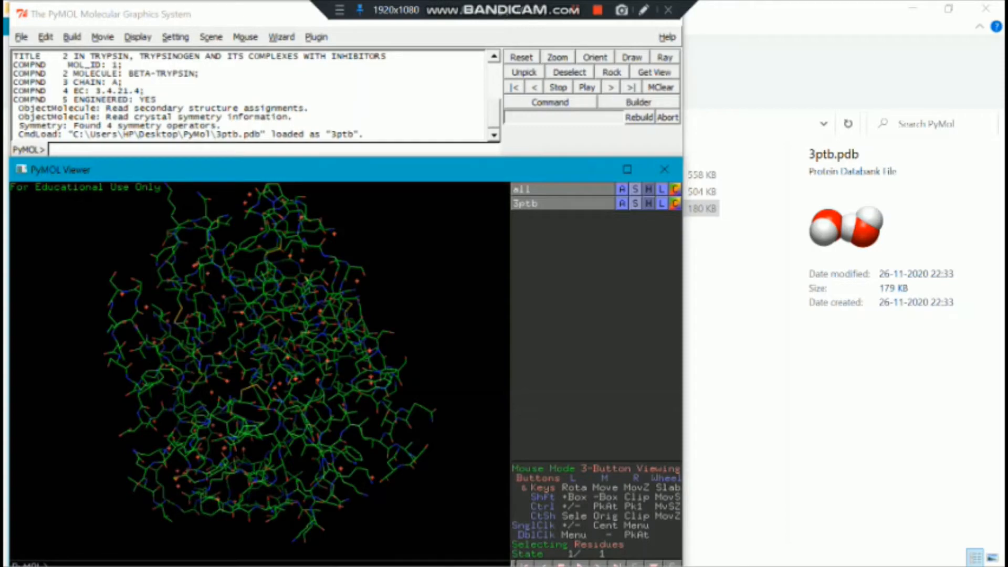
pyautogui.moveTo(341, 362); pyautogui.dragTo(268, 381)
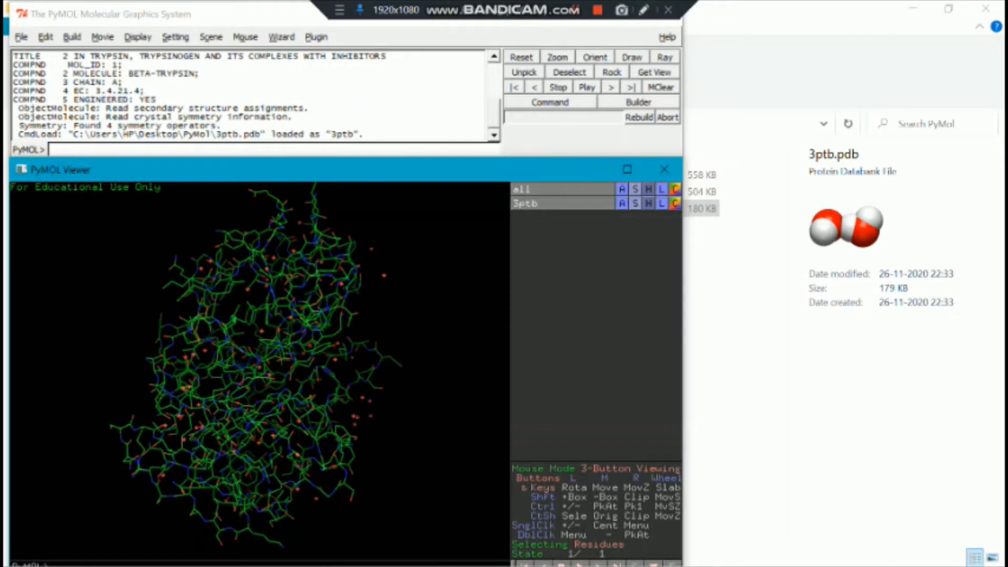
# - Turn the visibility of the 3ptb object off and back on in the object list
pyautogui.click(550, 190)
pyautogui.click(562, 204)
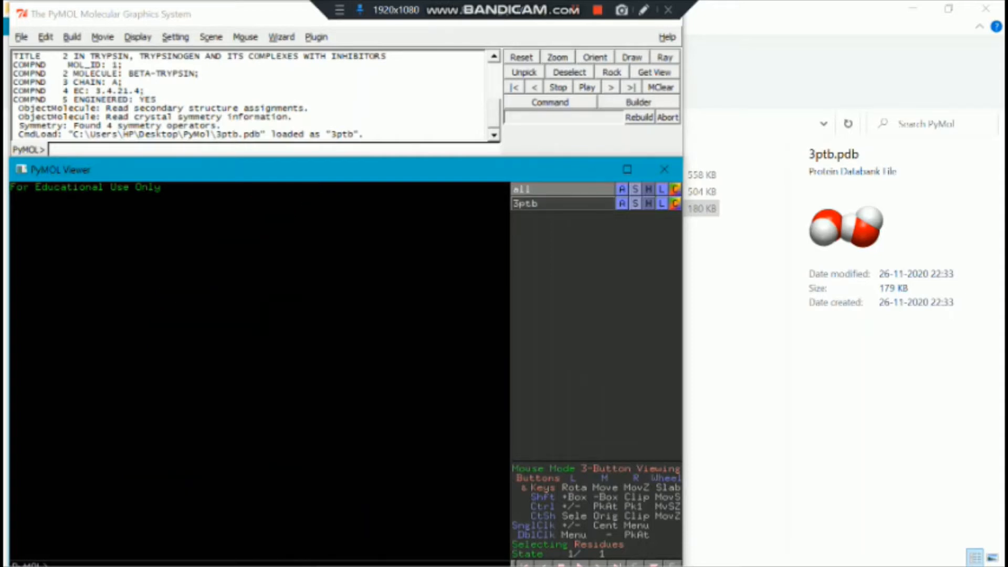
pyautogui.click(562, 203)
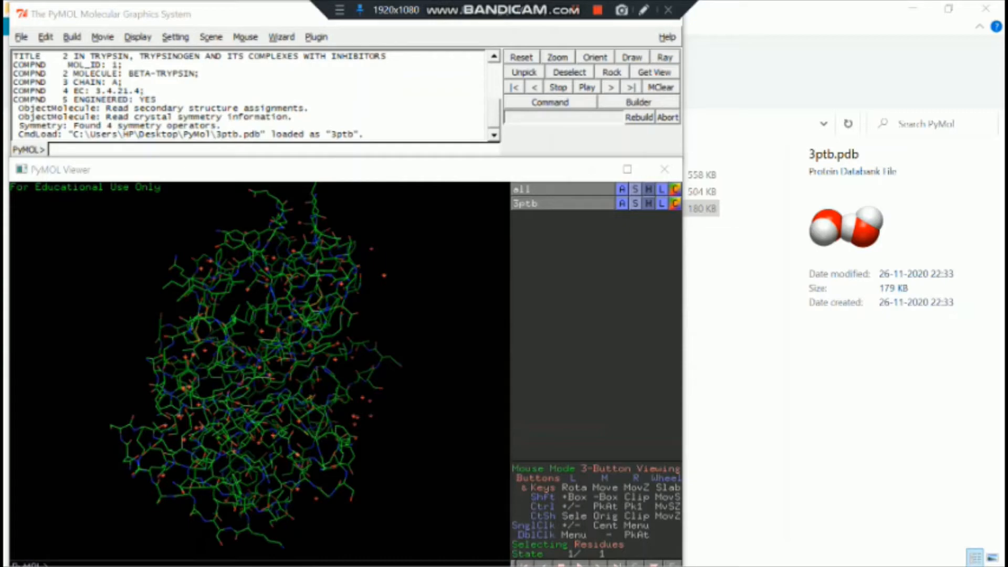
# - Move the 3ptb molecule off-centre in the viewer and bring it back with the object's zoom action
pyautogui.moveTo(262, 362); pyautogui.dragTo(344, 373)
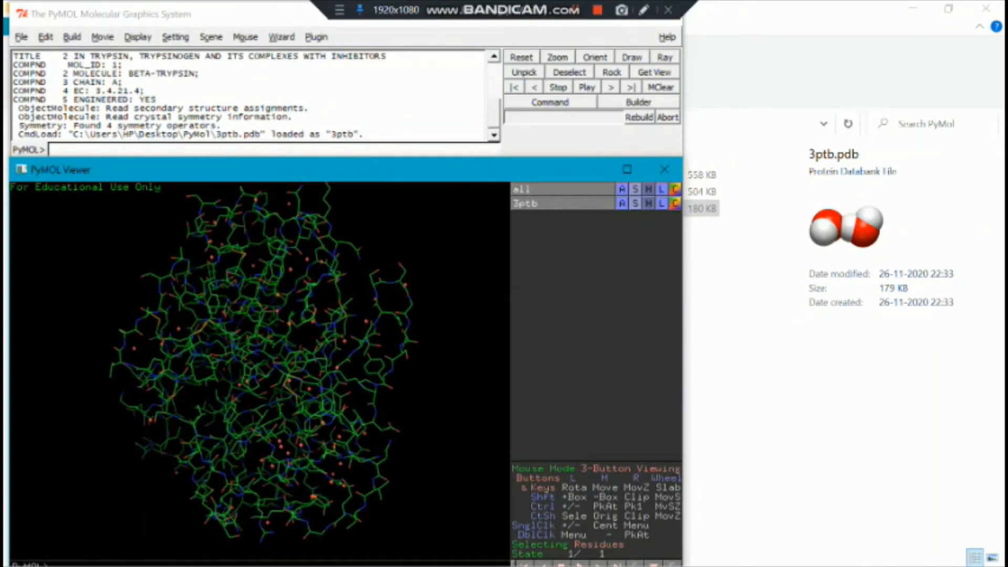
pyautogui.click(622, 203)
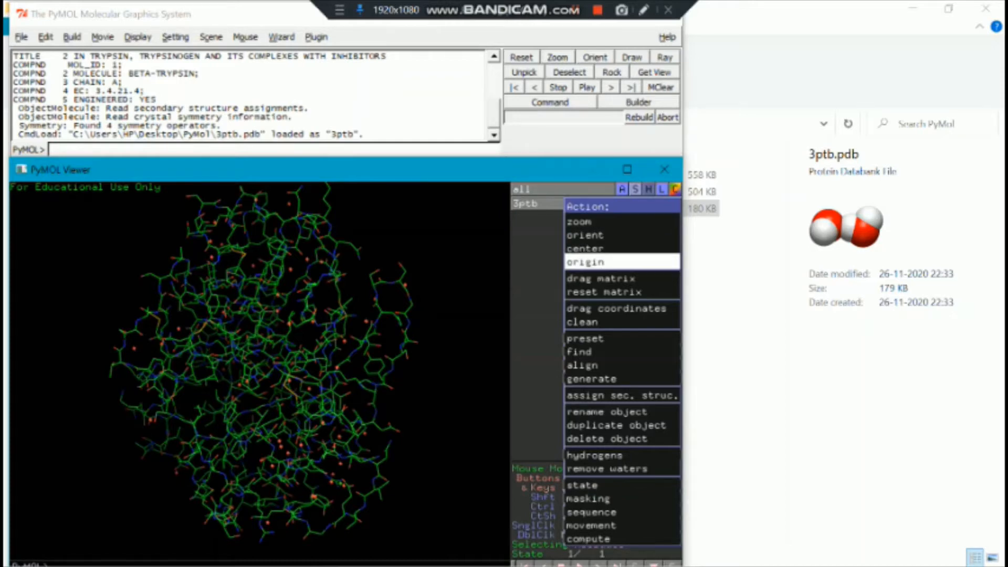
pyautogui.click(316, 337)
pyautogui.moveTo(315, 336); pyautogui.dragTo(349, 362)
pyautogui.moveTo(284, 357); pyautogui.dragTo(573, 328, button='middle')
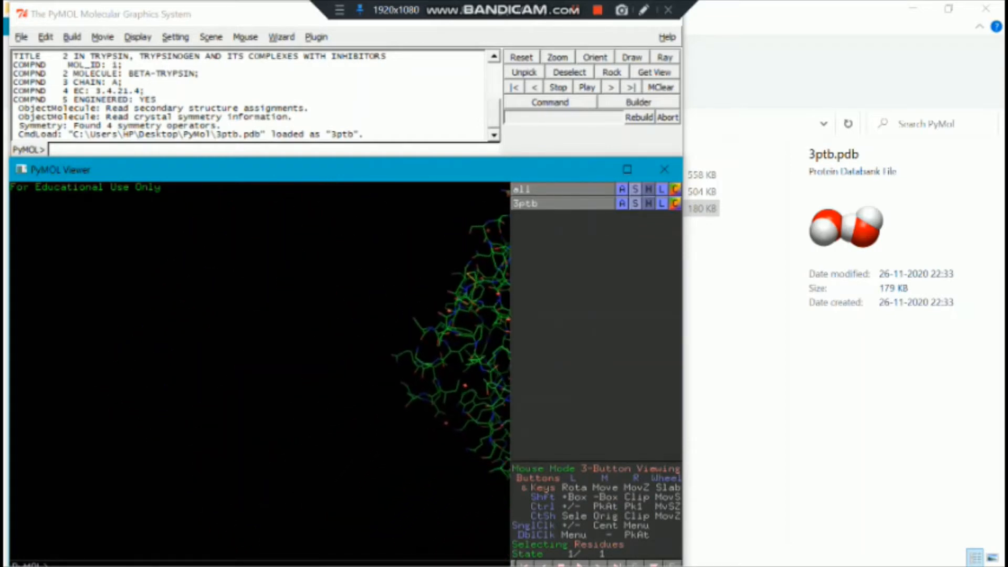
pyautogui.click(622, 204)
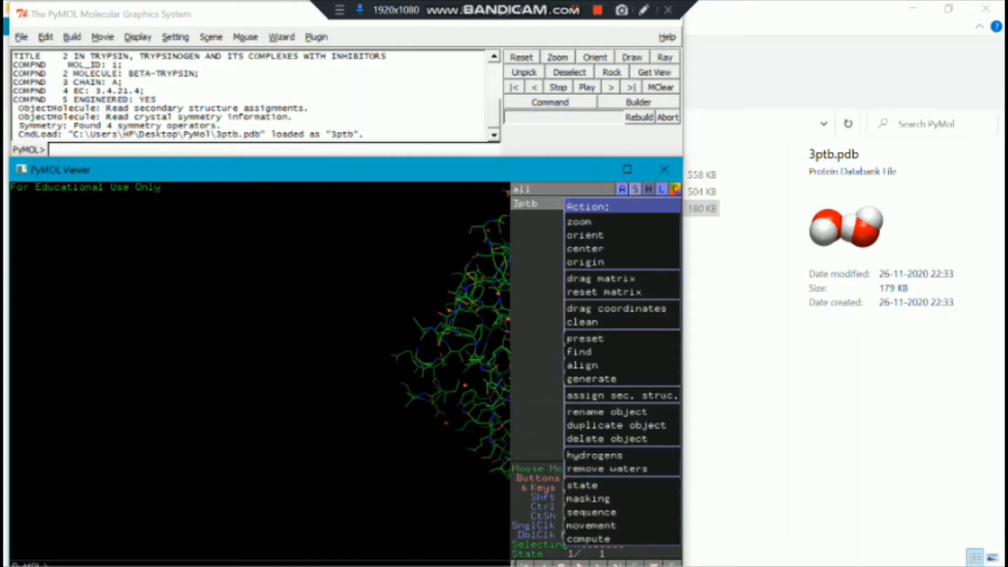
pyautogui.click(598, 222)
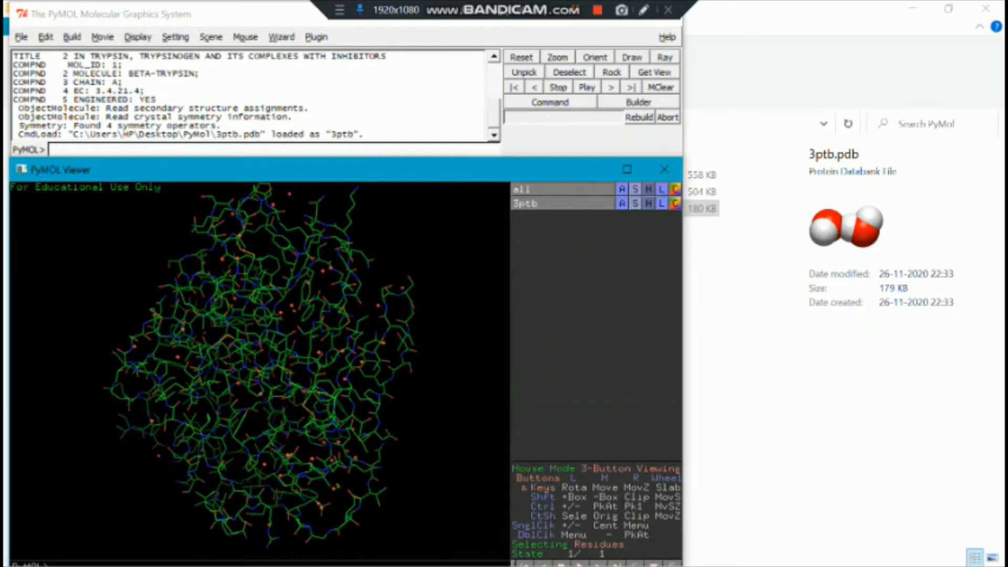
# - Examine the generate actions and the representations in which the 3ptb object can be shown
pyautogui.click(622, 203)
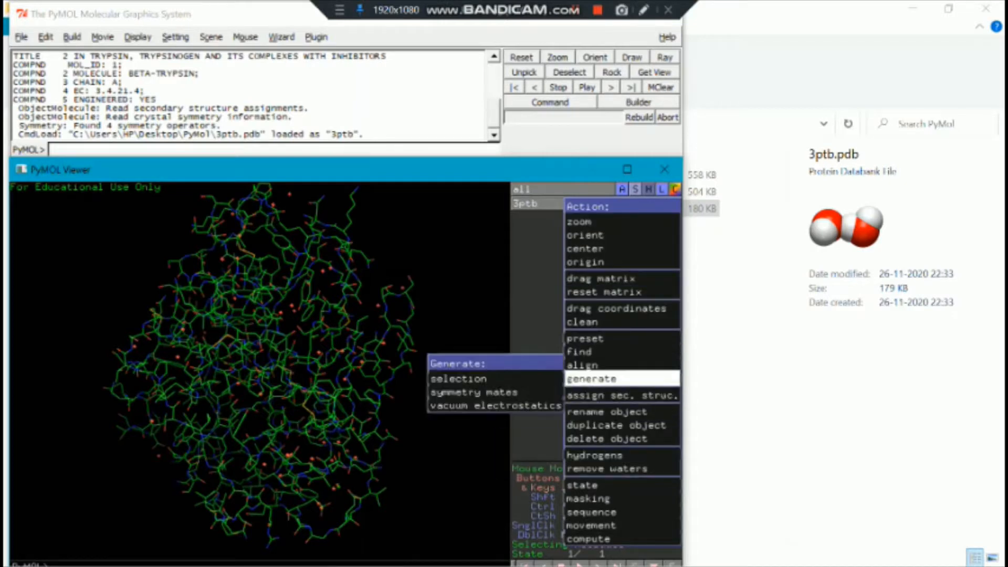
pyautogui.press('Escape')
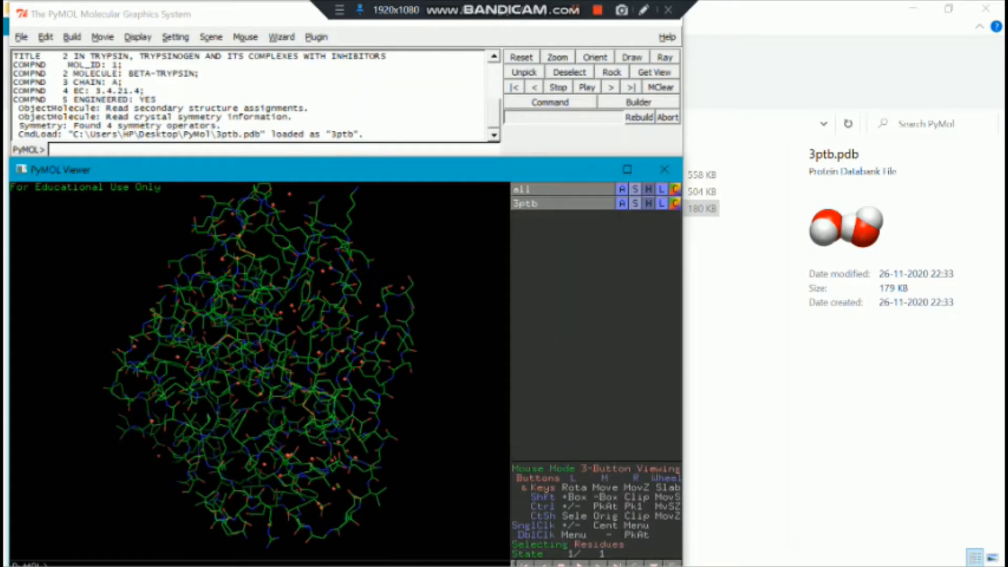
pyautogui.moveTo(231, 357); pyautogui.dragTo(357, 362)
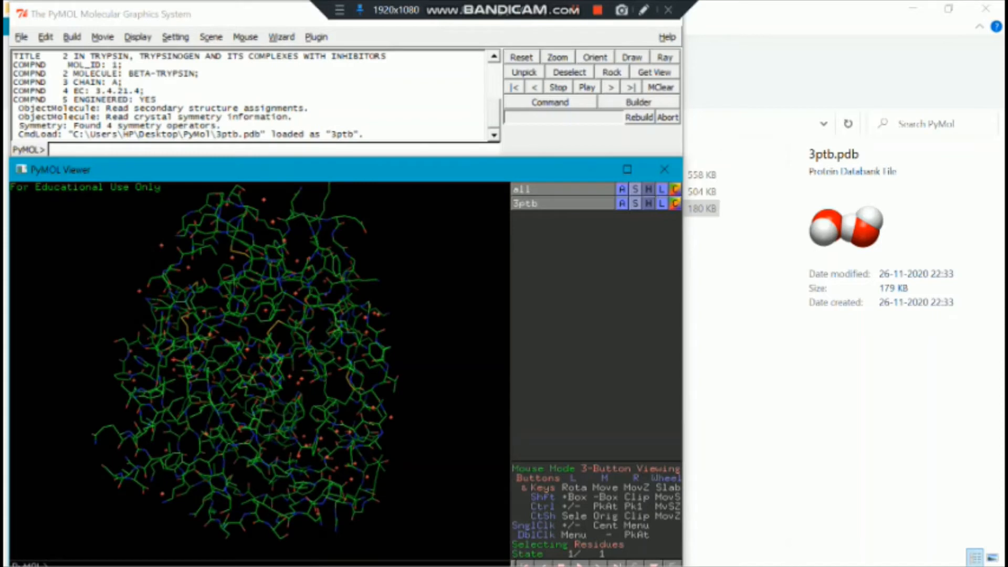
pyautogui.click(635, 204)
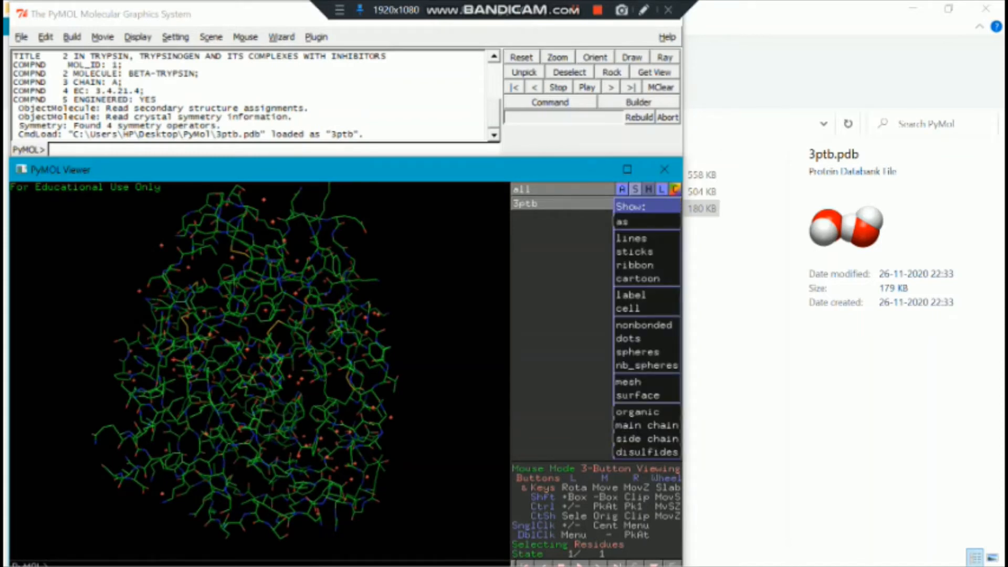
pyautogui.moveTo(646, 221)
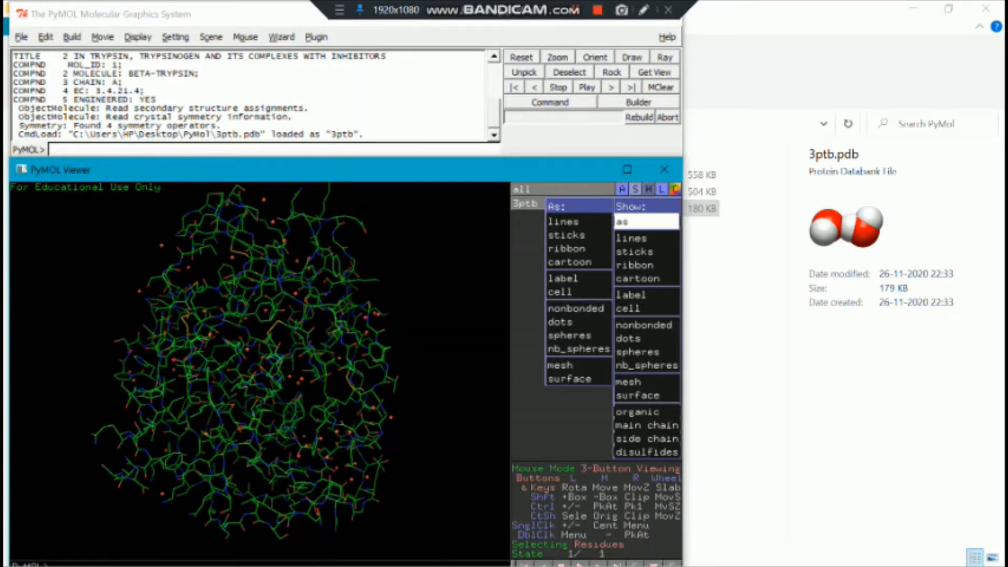
pyautogui.click(325, 336)
pyautogui.moveTo(326, 336)
pyautogui.mouseDown()
pyautogui.moveTo(220, 331)
pyautogui.moveTo(315, 326)
pyautogui.moveTo(252, 334)
pyautogui.moveTo(326, 336)
pyautogui.mouseUp()
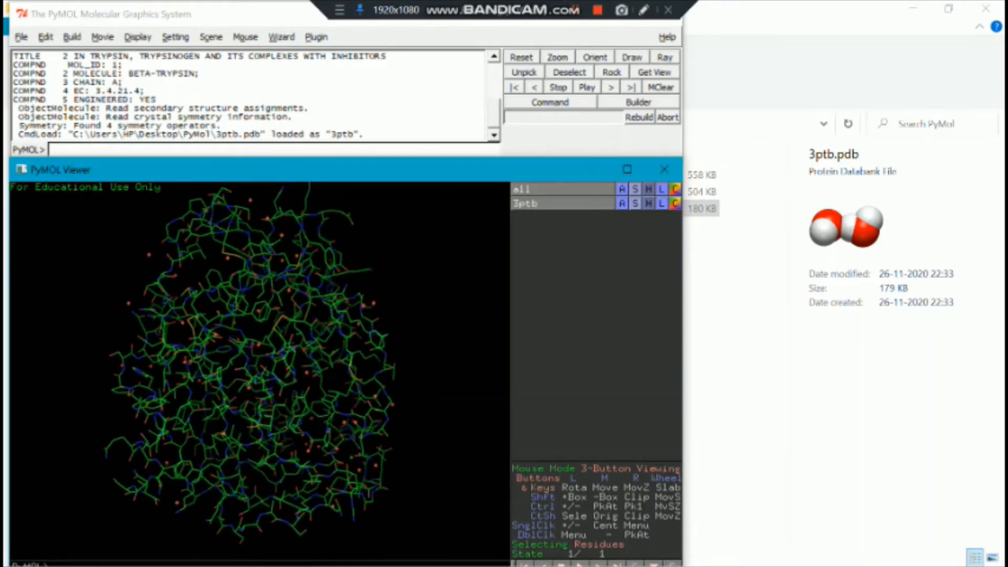
# - Show the 3ptb object as spheres, inspect it from another angle, and hide everything of the object
pyautogui.click(636, 204)
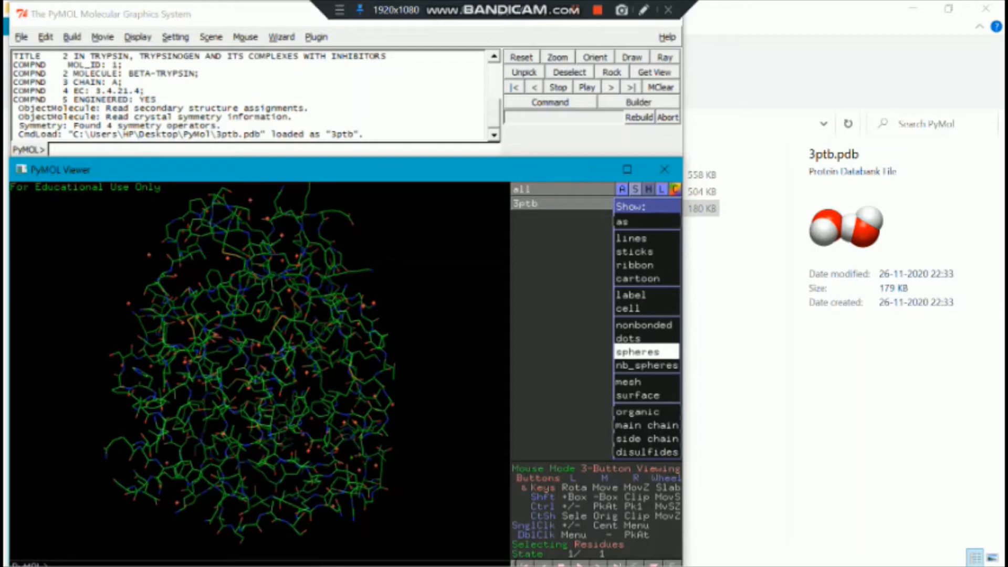
pyautogui.click(638, 352)
pyautogui.moveTo(326, 347); pyautogui.dragTo(283, 513)
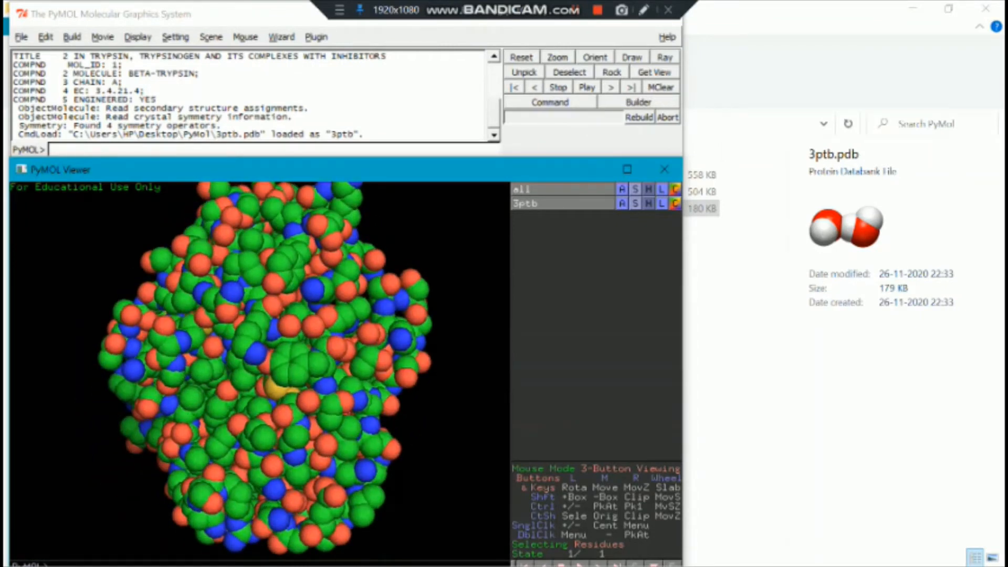
pyautogui.click(649, 203)
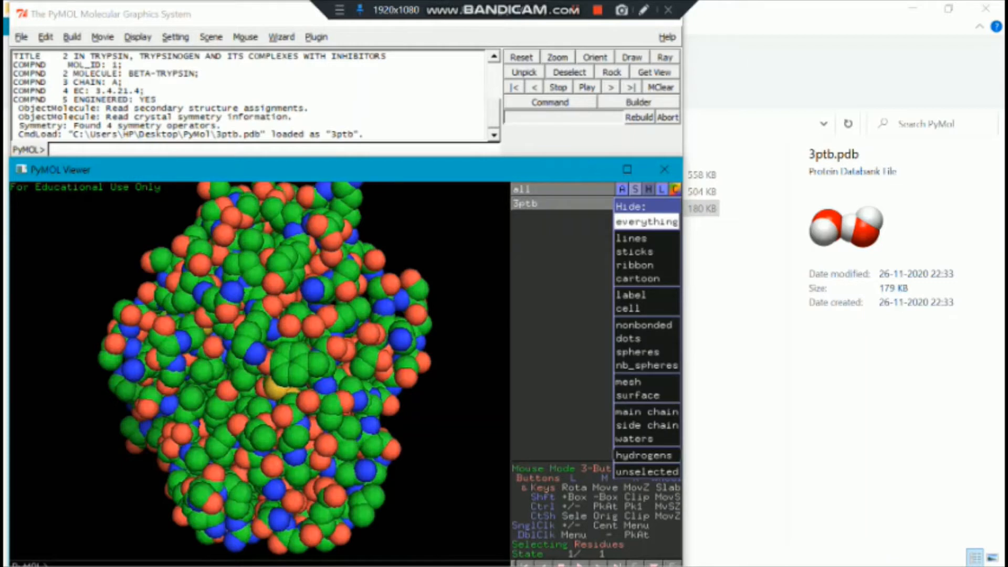
pyautogui.click(646, 221)
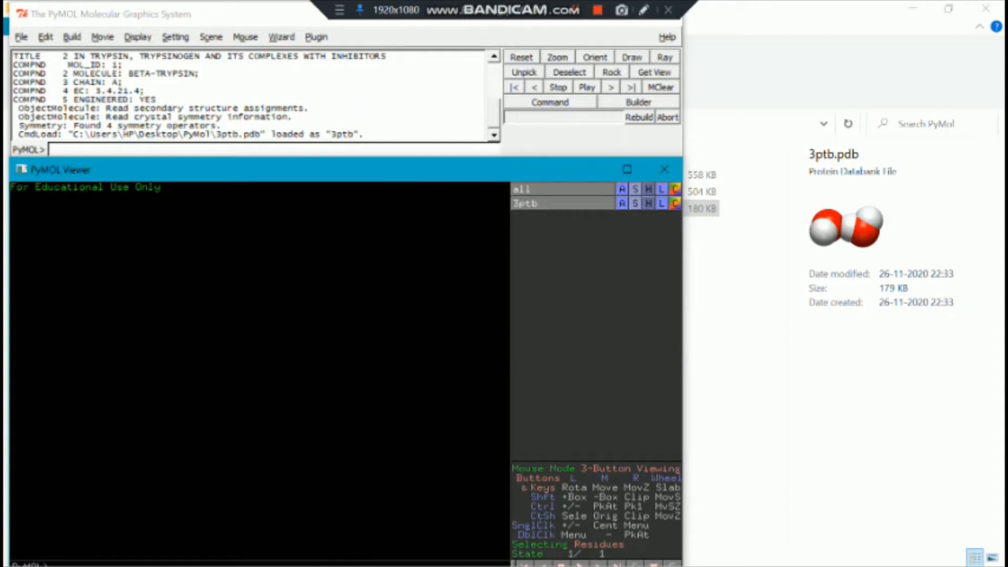
# - Show the 3ptb object as cartoon and turn it to view the fold from another angle
pyautogui.click(635, 203)
pyautogui.moveTo(646, 222)
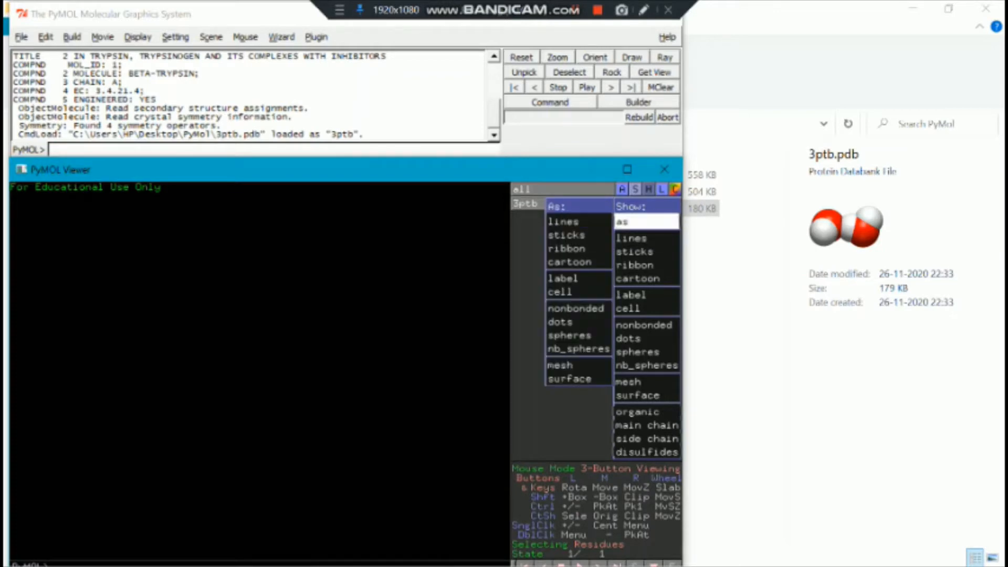
pyautogui.click(646, 279)
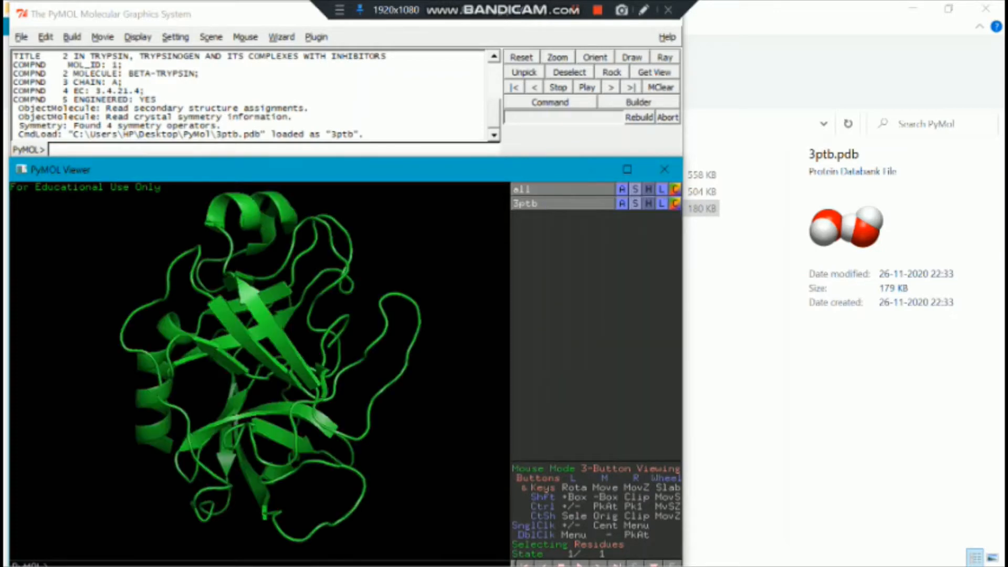
pyautogui.moveTo(253, 362); pyautogui.dragTo(181, 373)
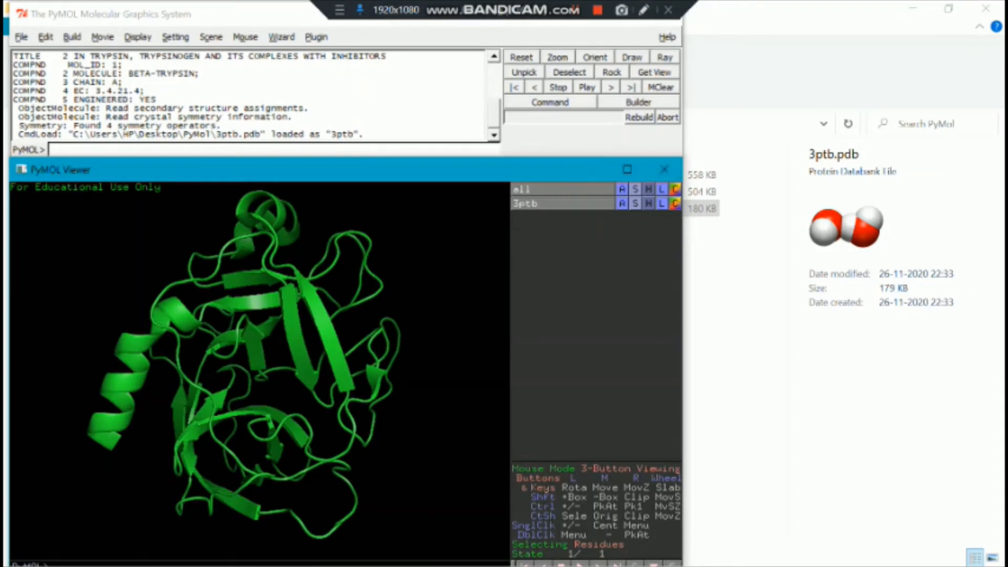
# - Color the 3ptb cartoon by chain and check the coloring from another angle
pyautogui.click(675, 203)
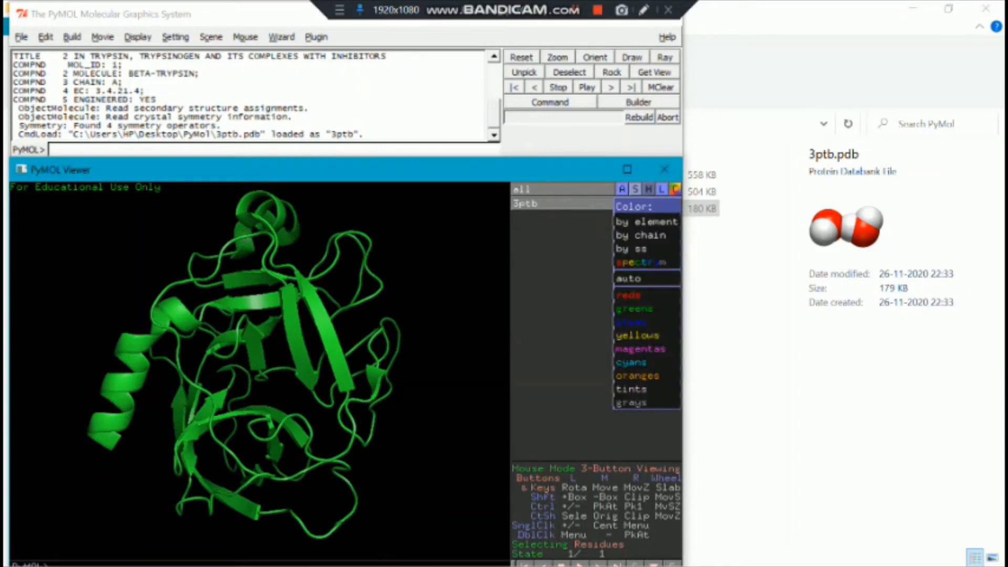
pyautogui.moveTo(646, 221)
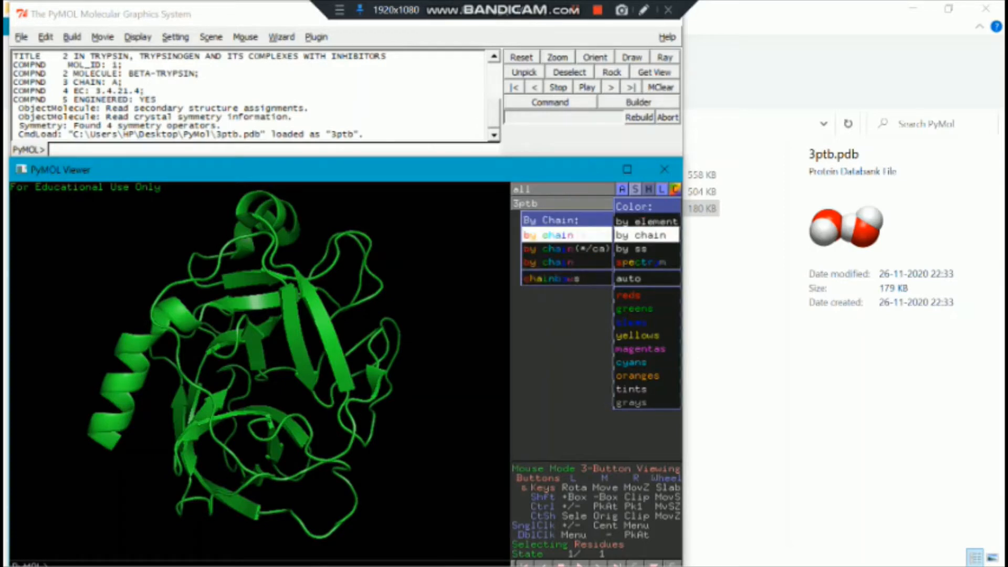
pyautogui.click(556, 235)
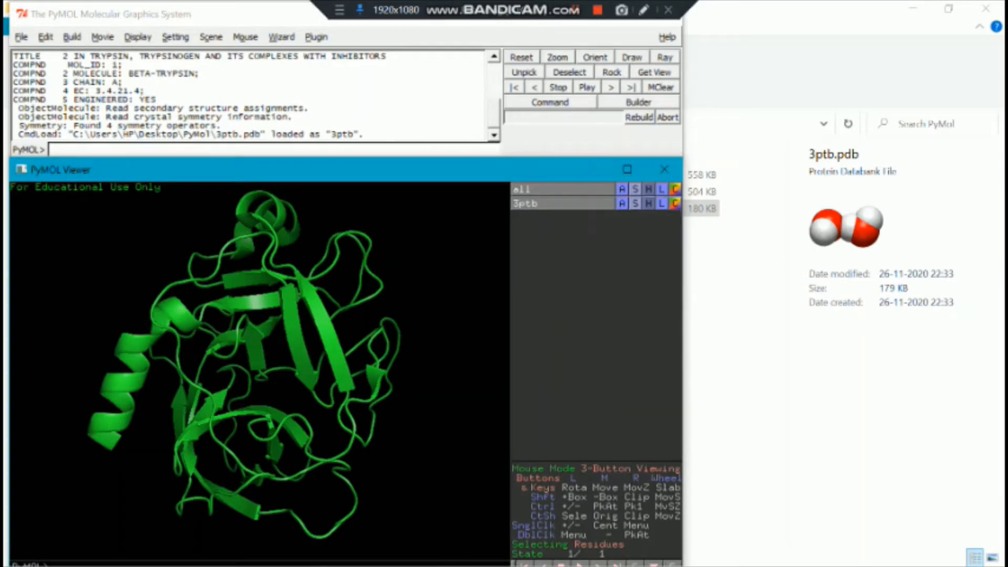
pyautogui.moveTo(253, 357); pyautogui.dragTo(194, 368)
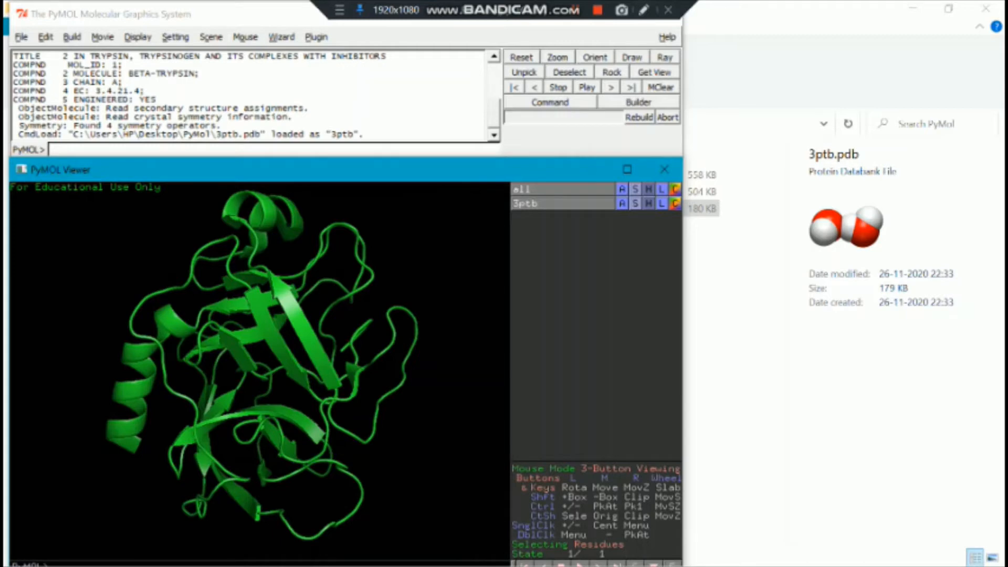
# - Color the 3ptb cartoon by secondary structure with red helices, yellow sheets and green loops
pyautogui.click(675, 203)
pyautogui.moveTo(646, 222)
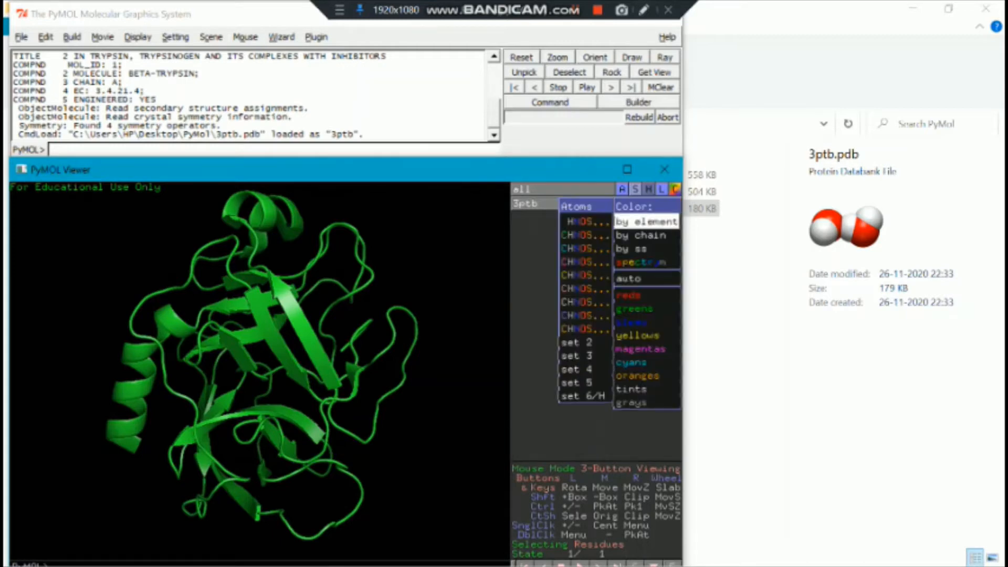
pyautogui.moveTo(646, 248)
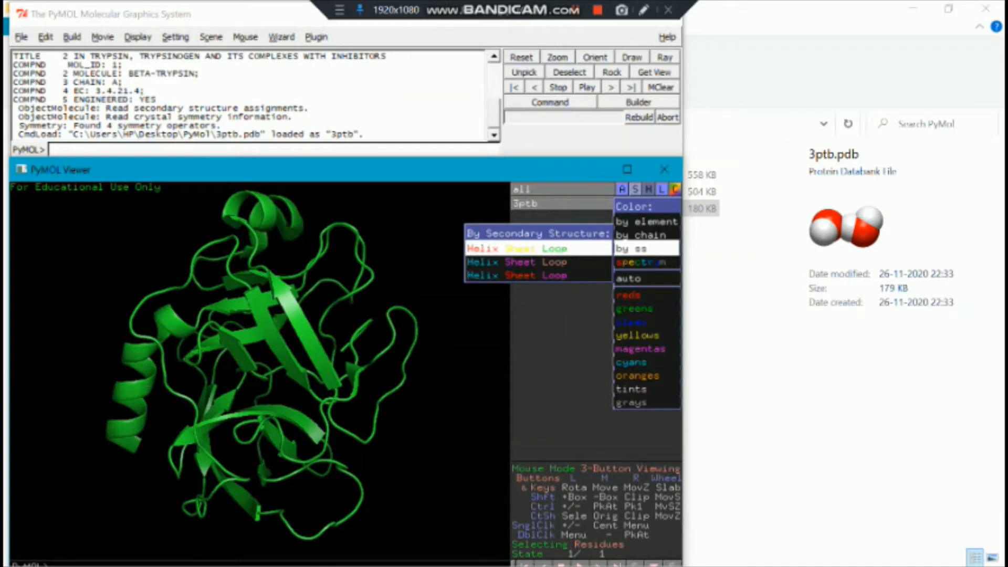
pyautogui.click(538, 248)
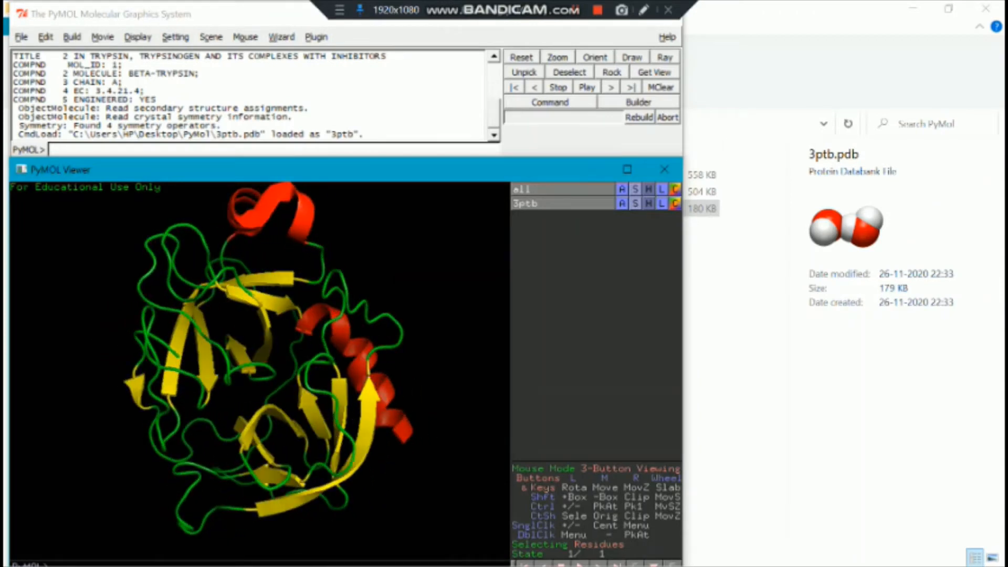
# - Try the rainbow spectrum coloring on the 3ptb object and return it to the red helix, yellow sheet and green loop scheme
pyautogui.click(675, 203)
pyautogui.moveTo(642, 262)
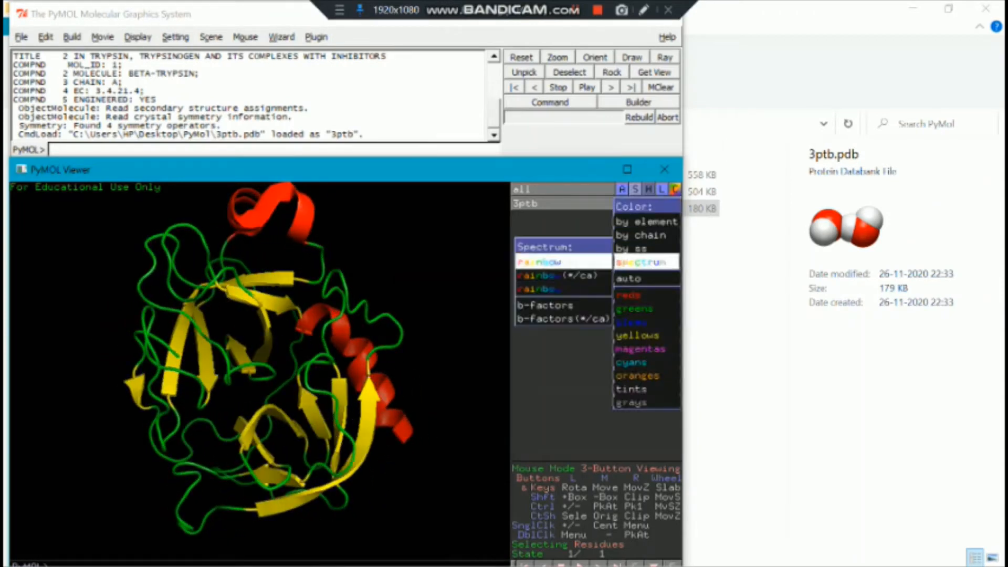
pyautogui.click(539, 262)
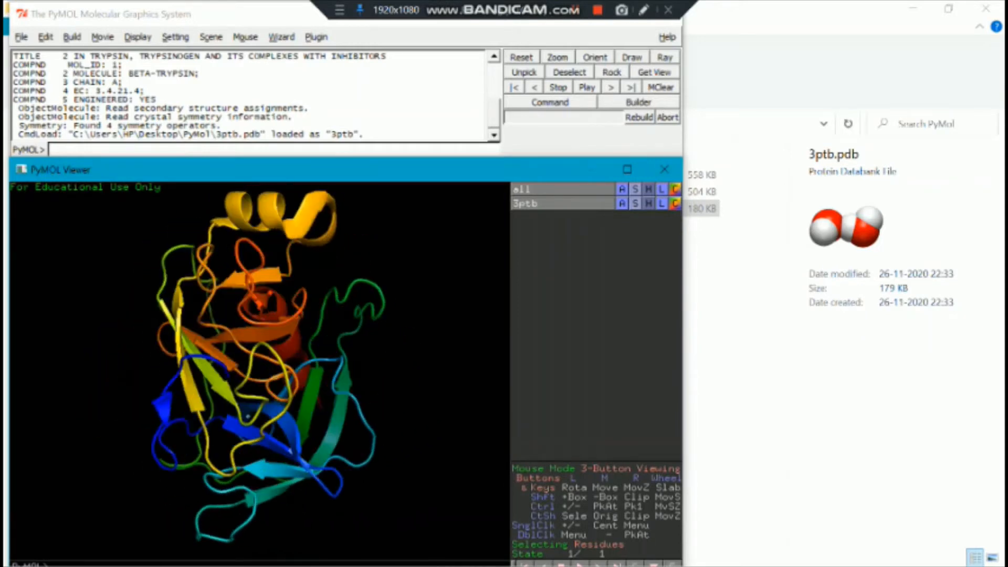
pyautogui.click(675, 203)
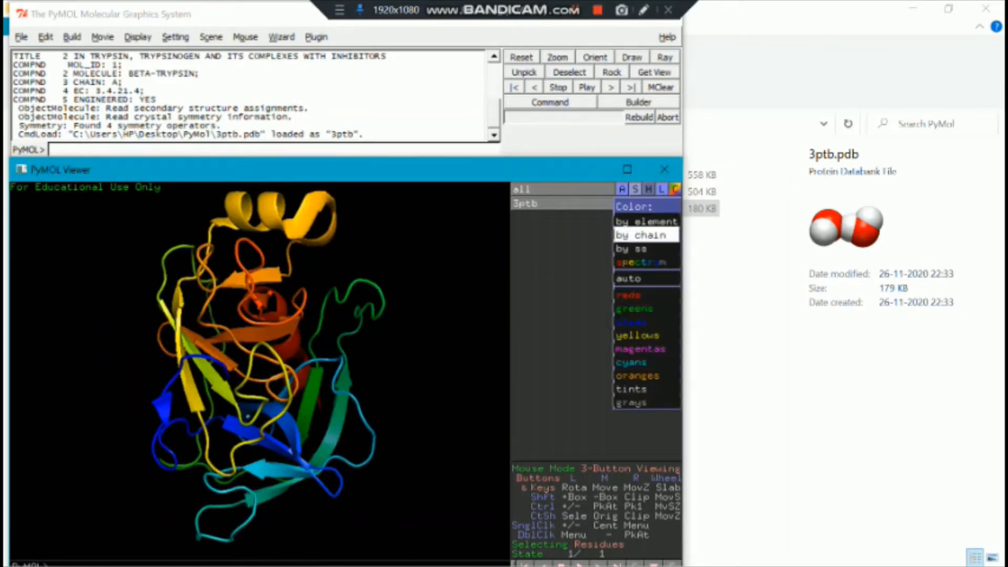
pyautogui.moveTo(646, 249)
pyautogui.click(516, 249)
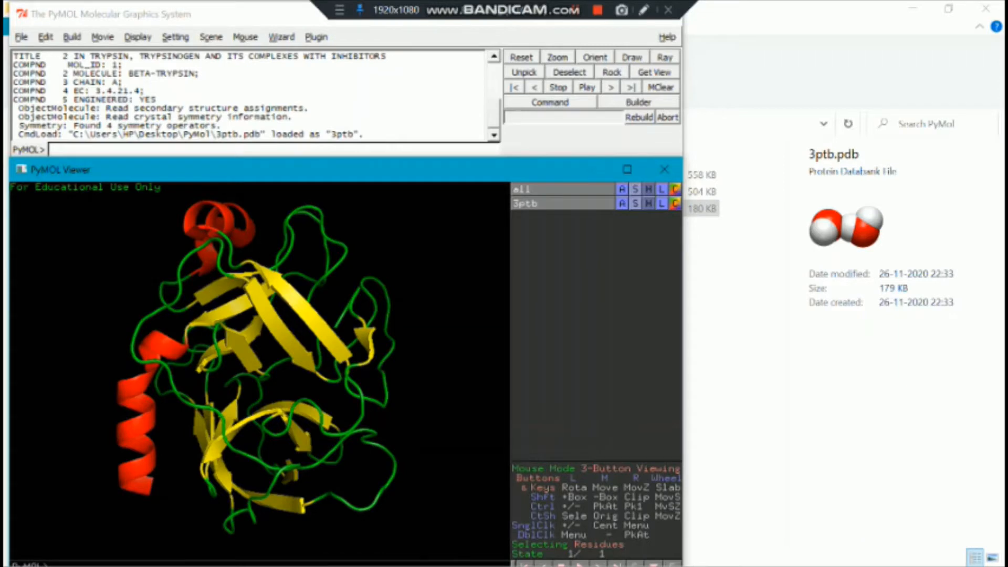
# - Shift the viewer window up slightly and rotate the molecule to examine its helices, sheets and loops from several sides
pyautogui.moveTo(336, 170); pyautogui.dragTo(335, 158)
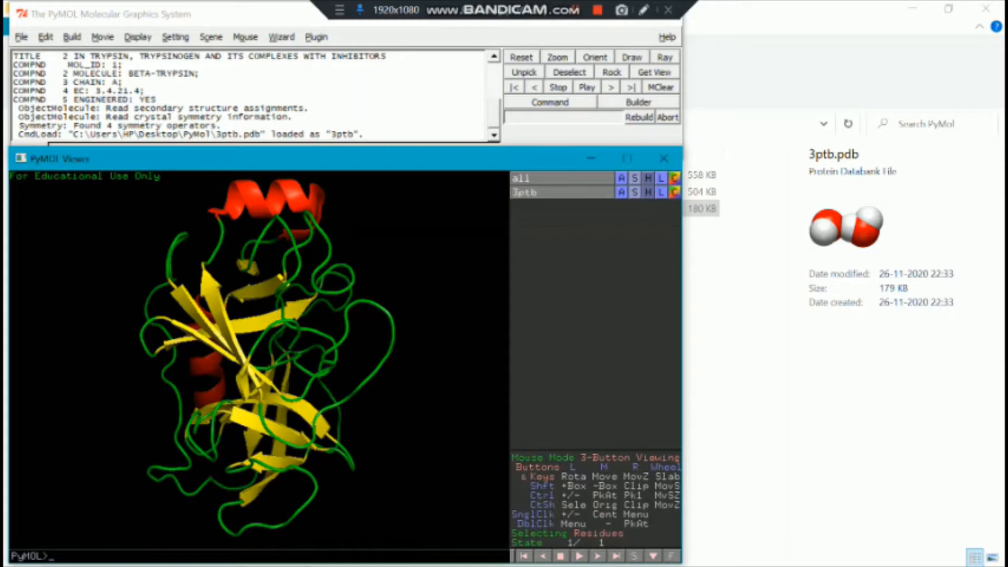
pyautogui.moveTo(294, 362); pyautogui.dragTo(326, 357)
pyautogui.moveTo(252, 357); pyautogui.dragTo(326, 357)
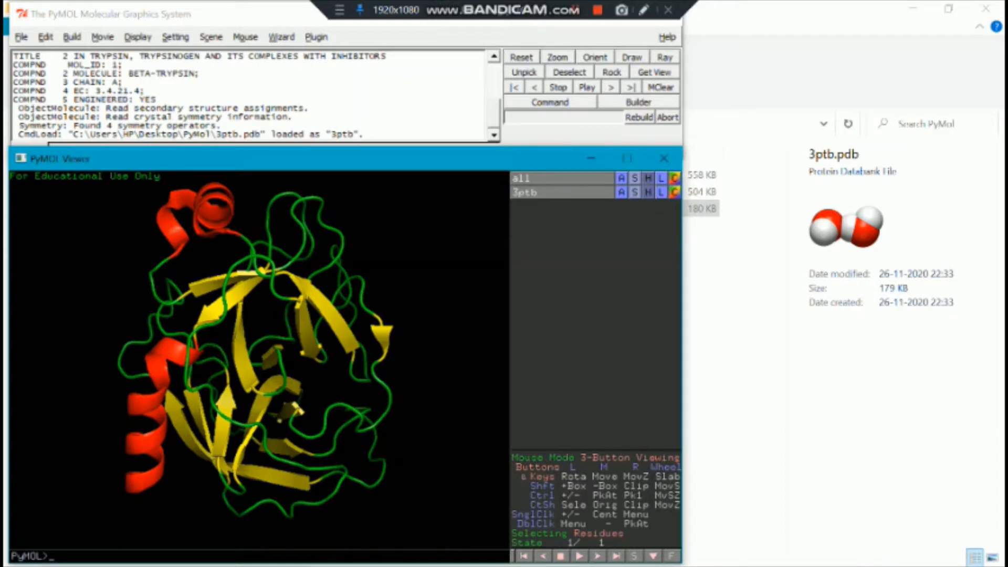
pyautogui.moveTo(357, 347); pyautogui.dragTo(131, 342)
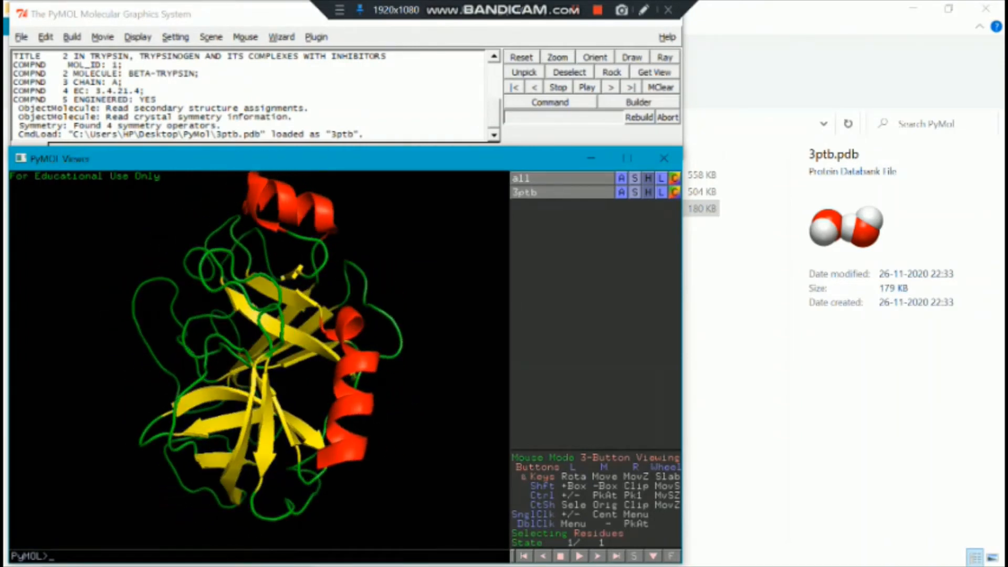
pyautogui.moveTo(132, 341); pyautogui.dragTo(252, 344)
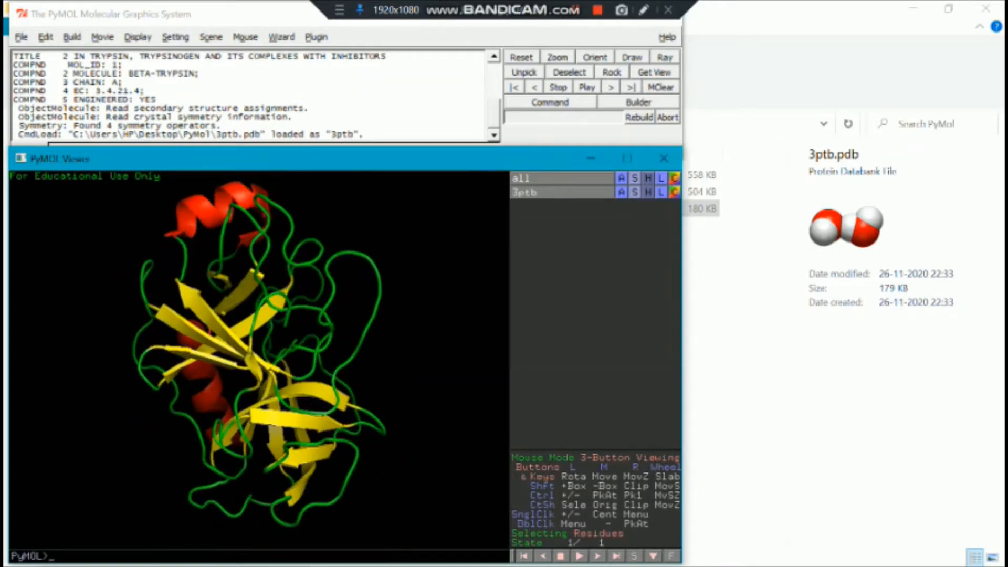
pyautogui.moveTo(315, 342); pyautogui.dragTo(344, 352)
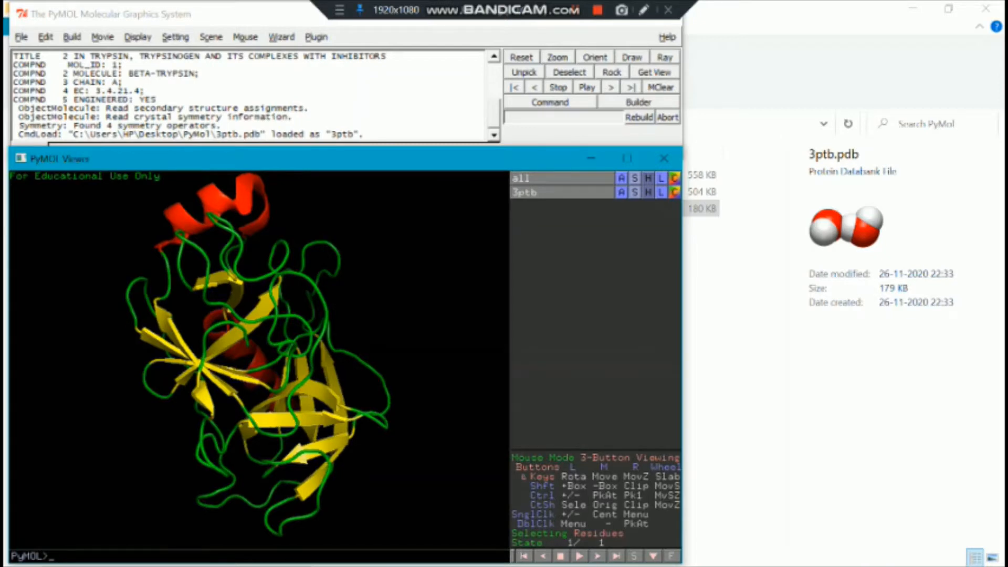
# - Zoom in close on the 3ptb molecule and back out, rotate it, and shift it slightly sideways in the viewer
pyautogui.moveTo(357, 373); pyautogui.dragTo(357, 438, button='right')
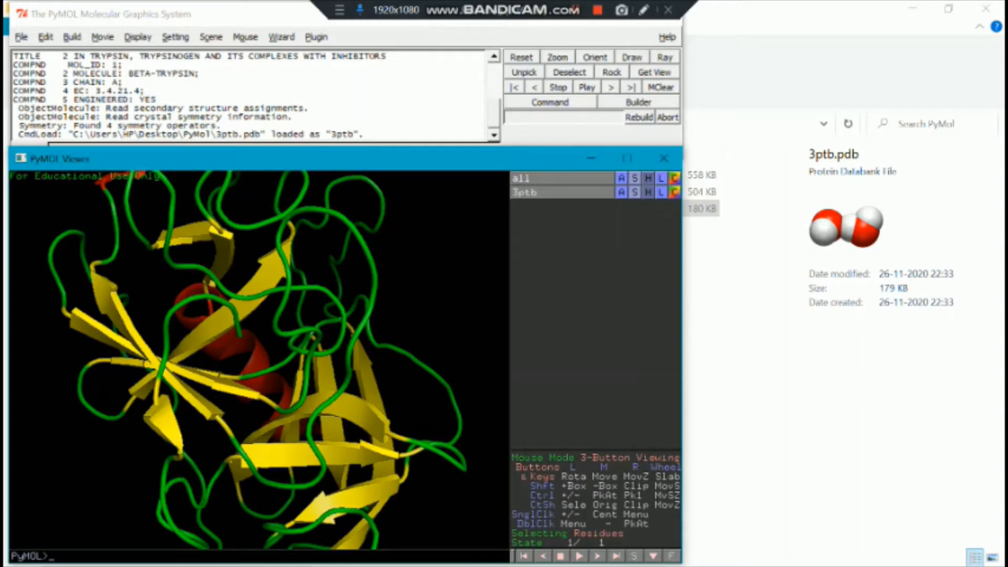
pyautogui.moveTo(357, 438); pyautogui.dragTo(357, 509, button='right')
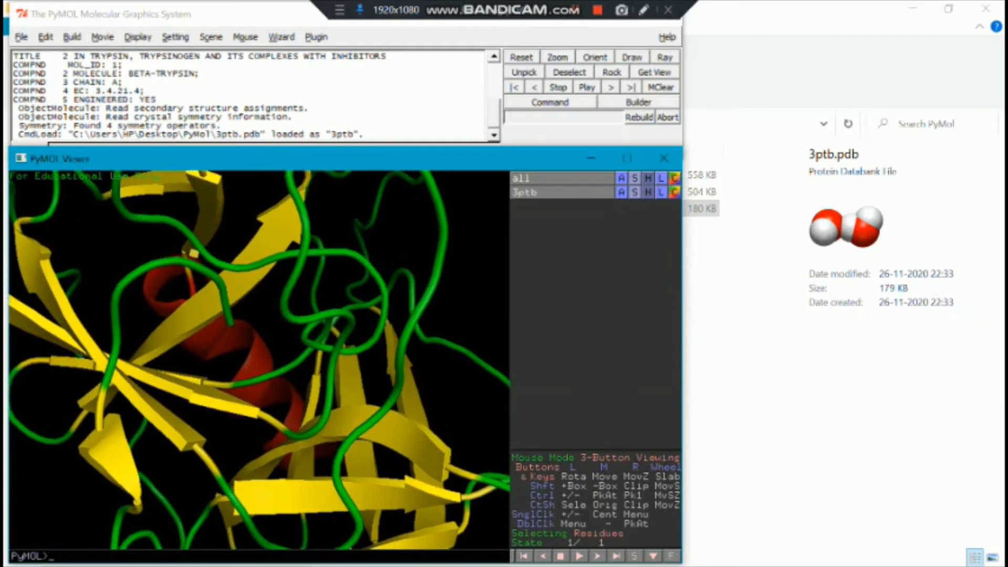
pyautogui.moveTo(357, 504); pyautogui.dragTo(357, 384, button='right')
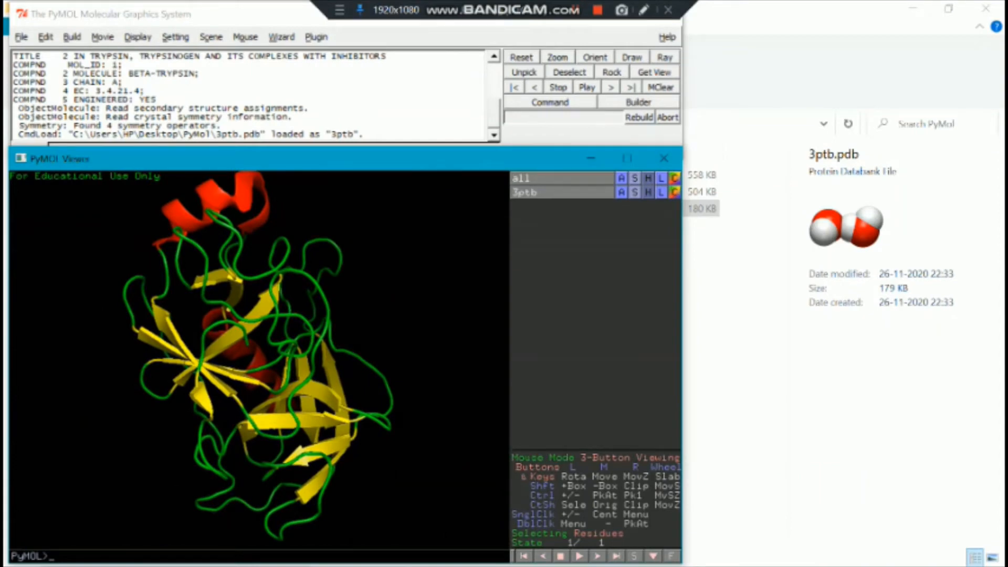
pyautogui.moveTo(184, 362); pyautogui.dragTo(399, 362)
pyautogui.moveTo(200, 363); pyautogui.dragTo(420, 362)
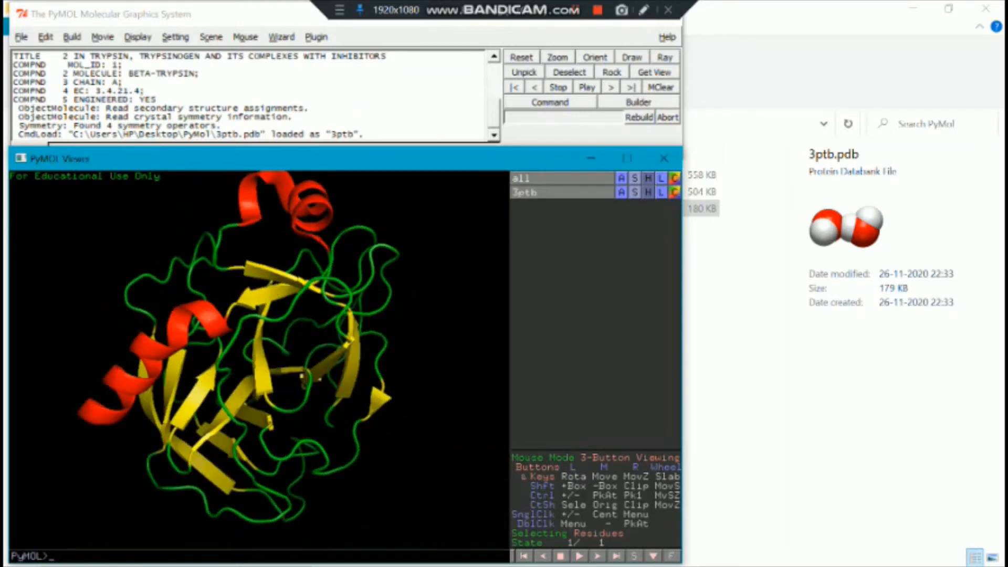
pyautogui.moveTo(368, 389); pyautogui.dragTo(368, 362, button='right')
pyautogui.moveTo(346, 368); pyautogui.dragTo(478, 368)
pyautogui.moveTo(226, 368); pyautogui.dragTo(373, 367)
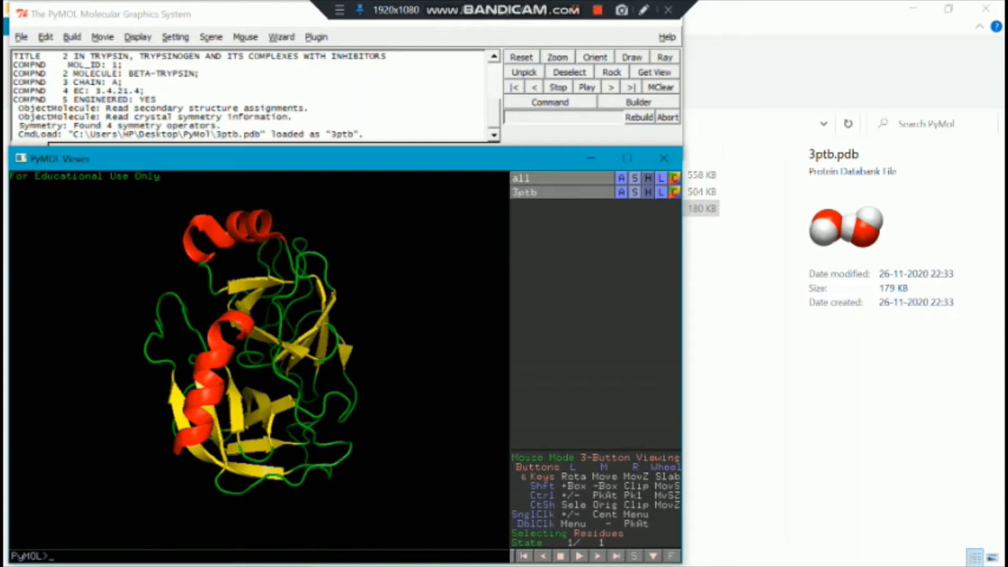
pyautogui.moveTo(294, 341)
pyautogui.mouseDown(button='middle')
pyautogui.moveTo(178, 310)
pyautogui.moveTo(153, 329)
pyautogui.moveTo(172, 348)
pyautogui.moveTo(253, 354)
pyautogui.moveTo(165, 317)
pyautogui.moveTo(167, 392)
pyautogui.moveTo(267, 365)
pyautogui.moveTo(419, 366)
pyautogui.moveTo(440, 300)
pyautogui.moveTo(195, 315)
pyautogui.moveTo(156, 367)
pyautogui.moveTo(380, 368)
pyautogui.moveTo(476, 381)
pyautogui.moveTo(407, 359)
pyautogui.moveTo(343, 363)
pyautogui.moveTo(306, 341)
pyautogui.mouseUp(button='middle')
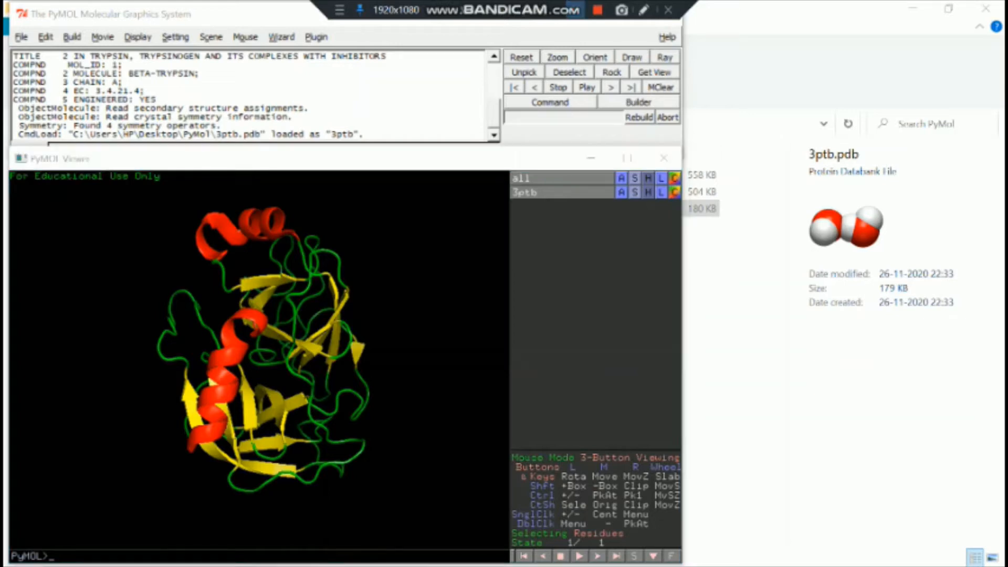
# - Narrow and widen the clipping slab through the 3ptb molecule, restore the full structure, and rotate it to inspect it
pyautogui.scroll(-5, 260, 360)
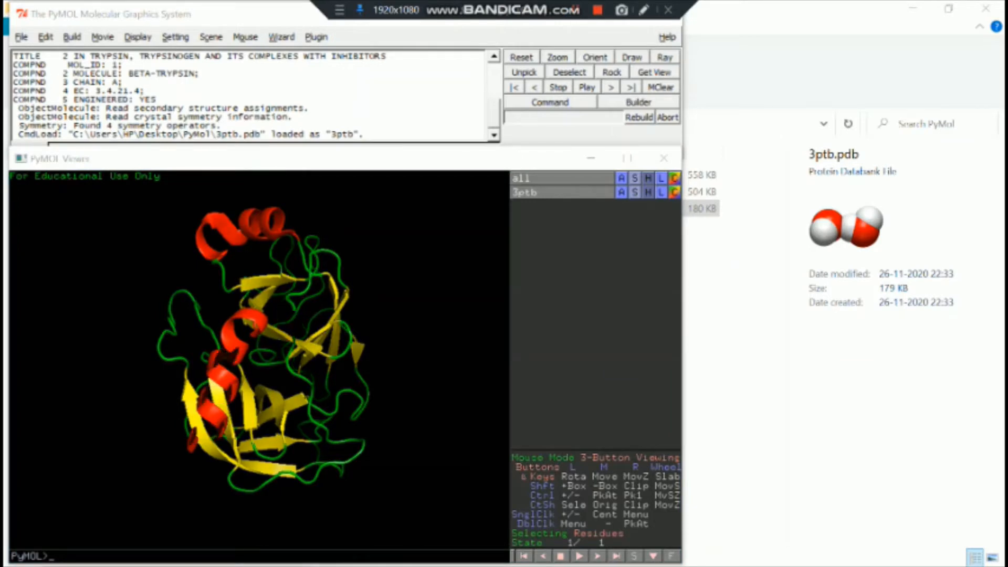
pyautogui.scroll(-3, 260, 360)
pyautogui.scroll(3, 260, 360)
pyautogui.scroll(4, 260, 360)
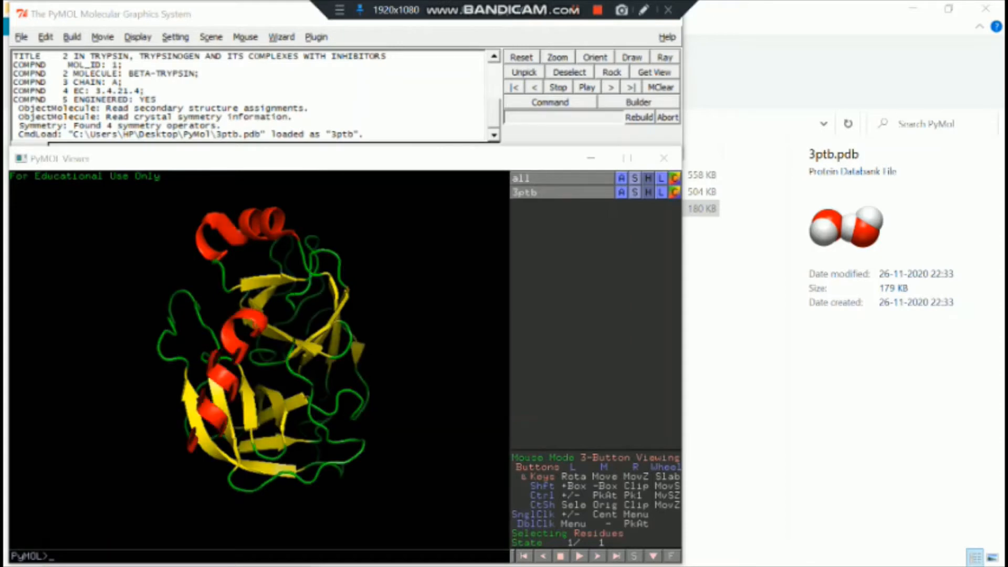
pyautogui.scroll(-5, 260, 359)
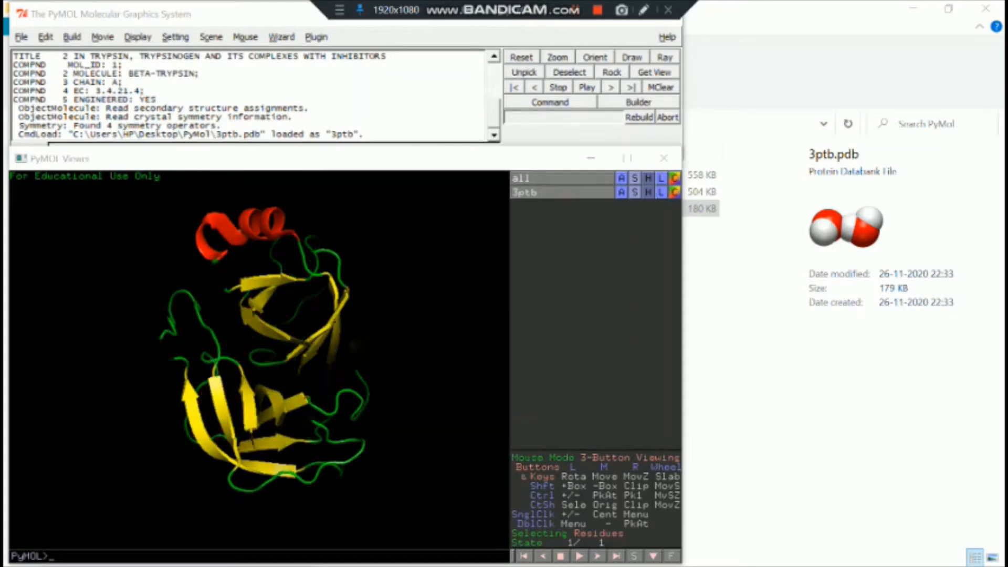
pyautogui.scroll(5, 260, 360)
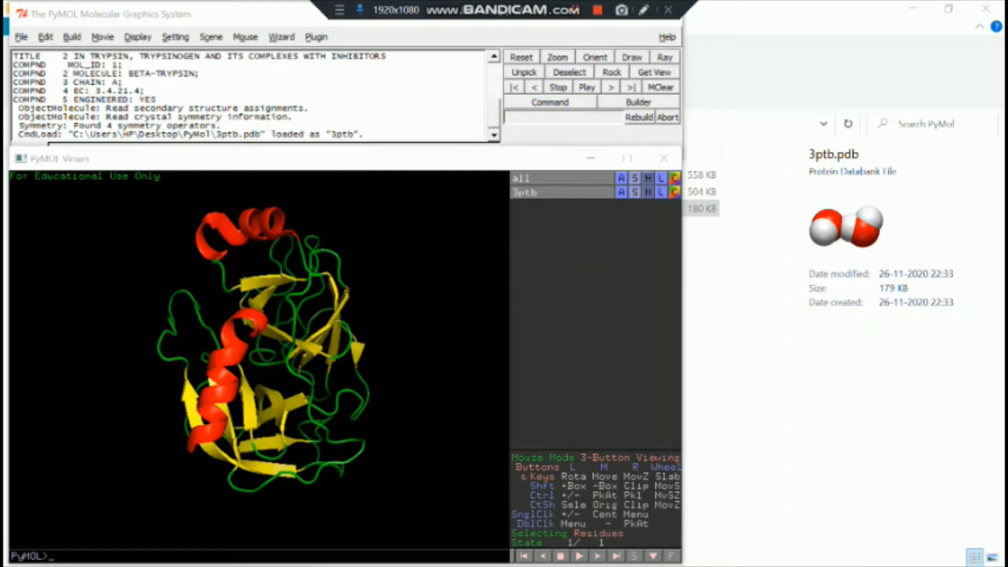
pyautogui.scroll(-2, 260, 360)
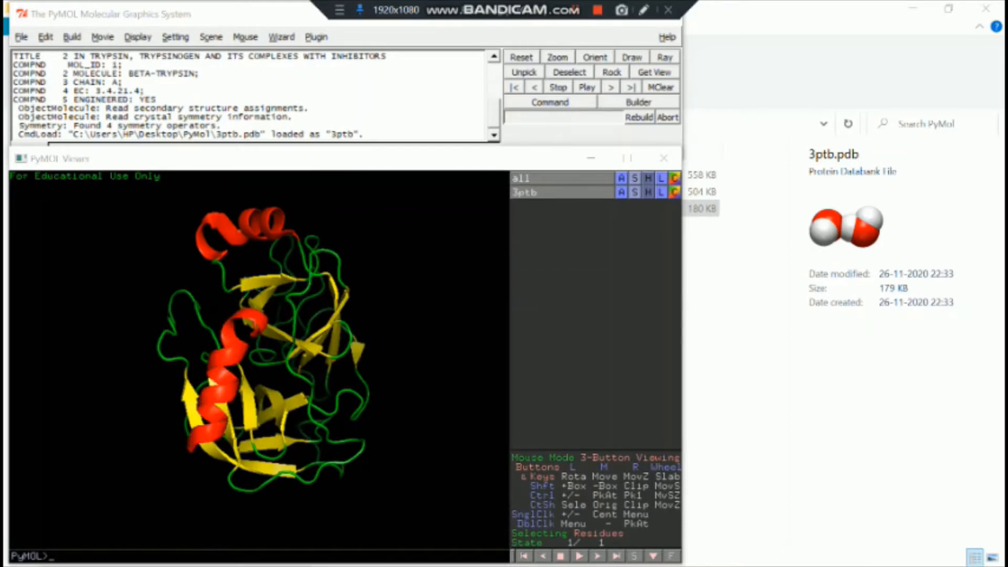
pyautogui.moveTo(315, 337); pyautogui.dragTo(220, 336)
pyautogui.moveTo(315, 337); pyautogui.dragTo(223, 334)
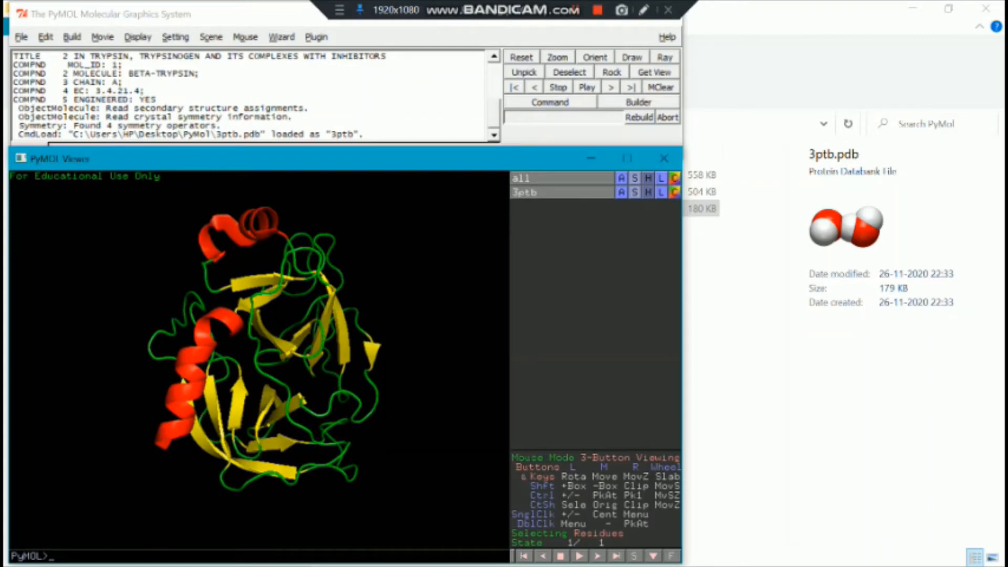
pyautogui.moveTo(315, 336); pyautogui.dragTo(158, 344)
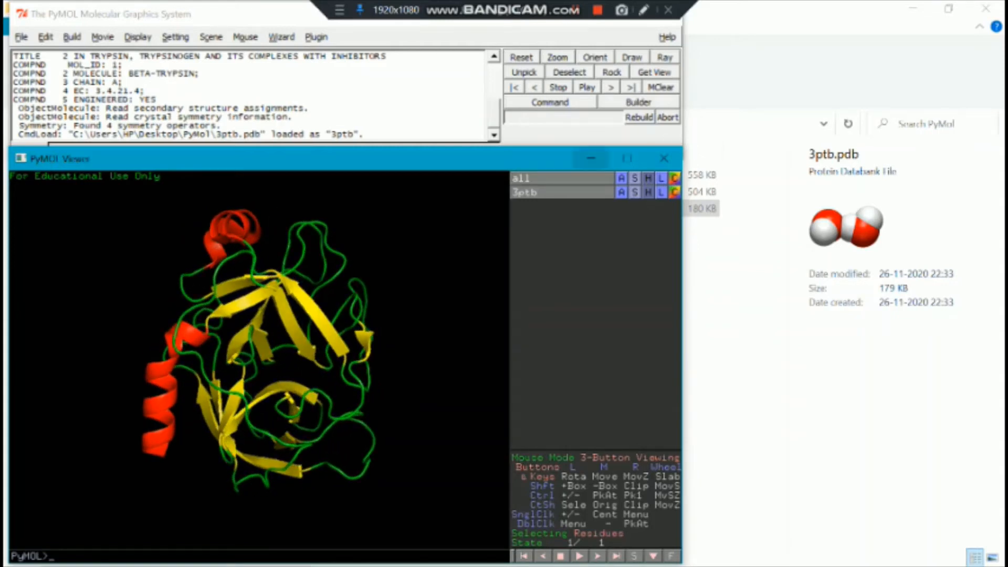
# - Minimize the molecule viewer and the main PyMOL window to get back to the PyMol folder with the PDB files
pyautogui.click(591, 158)
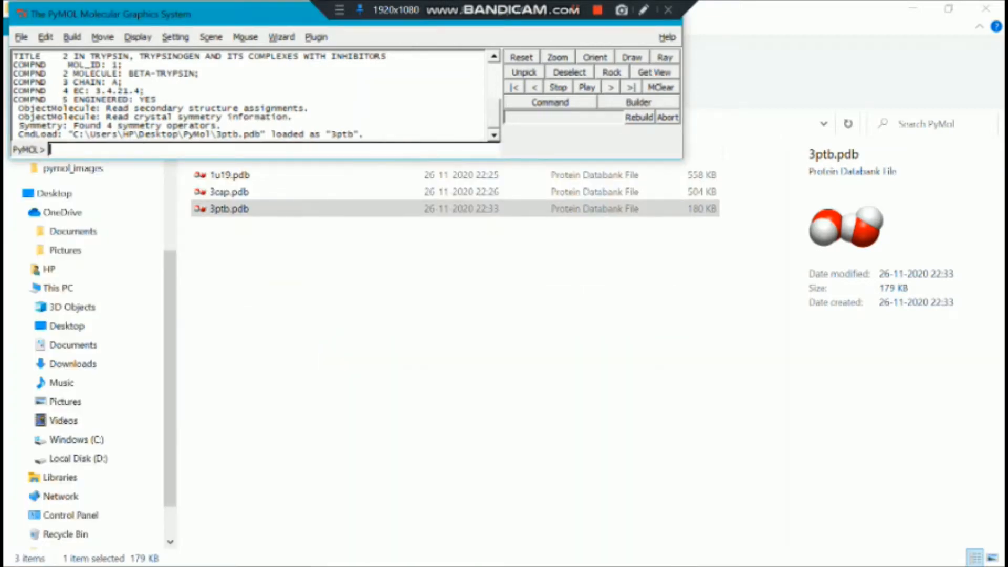
pyautogui.moveTo(294, 2); pyautogui.dragTo(294, 36)
pyautogui.click(592, 48)
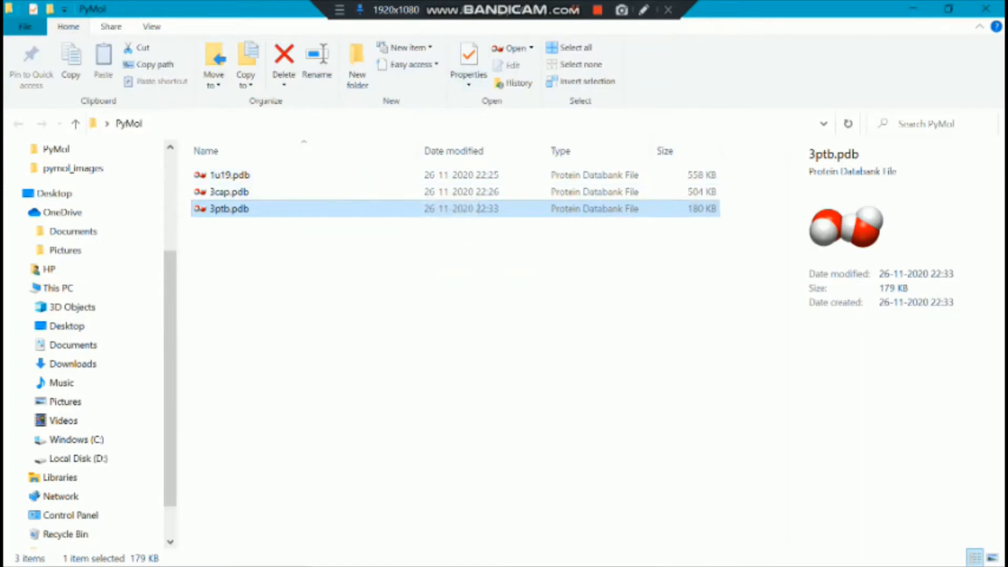
pyautogui.moveTo(370, 565)
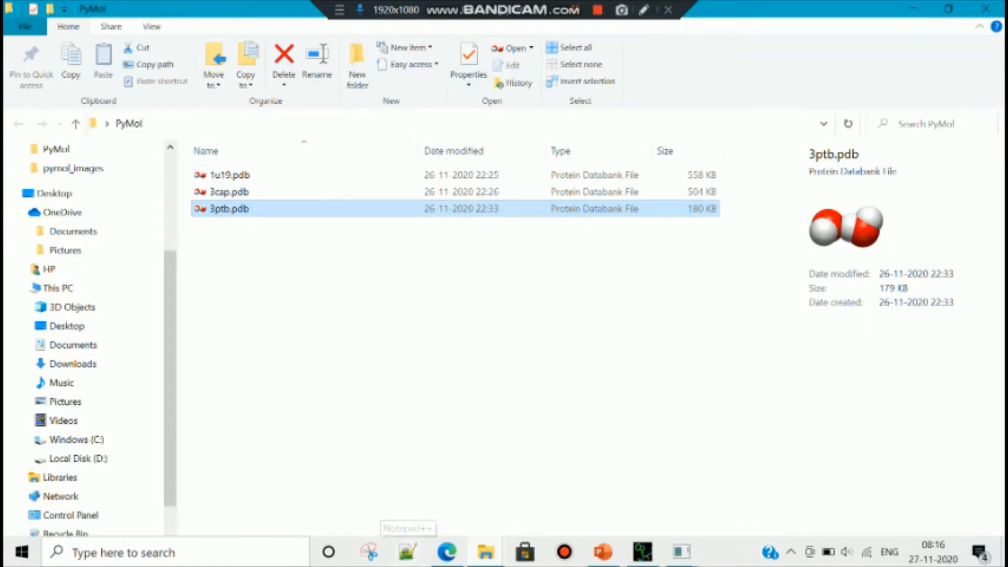
# - Open 3ptb.pdb from the PyMol folder in Notepad++ and skim its header and remark records
pyautogui.rightClick(259, 213)
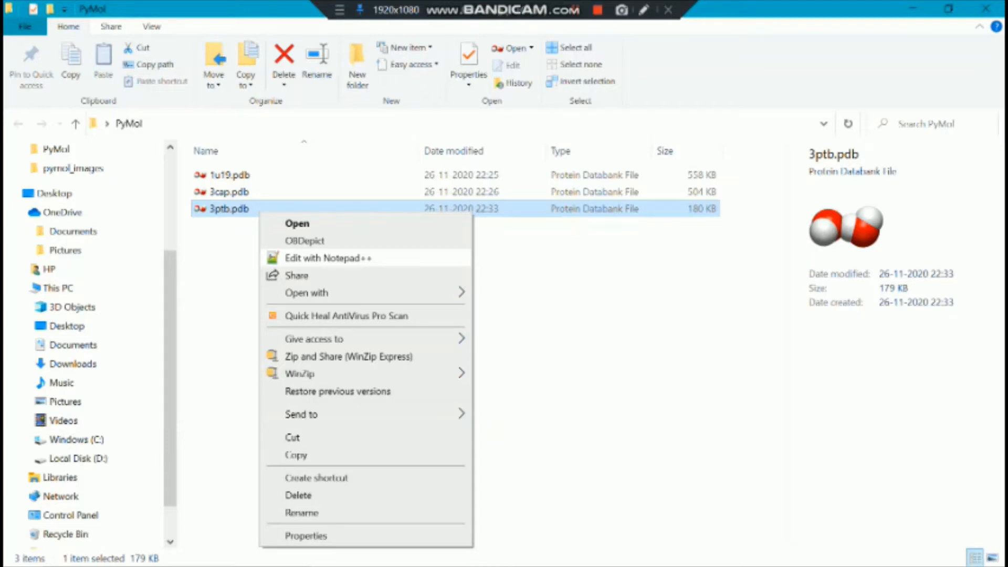
pyautogui.click(326, 258)
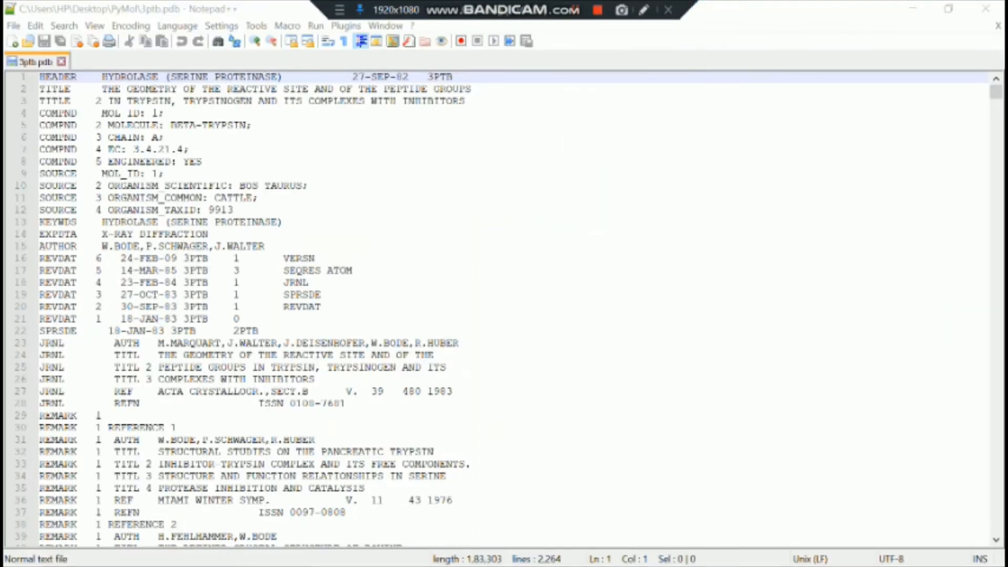
pyautogui.scroll(-20, 504, 307)
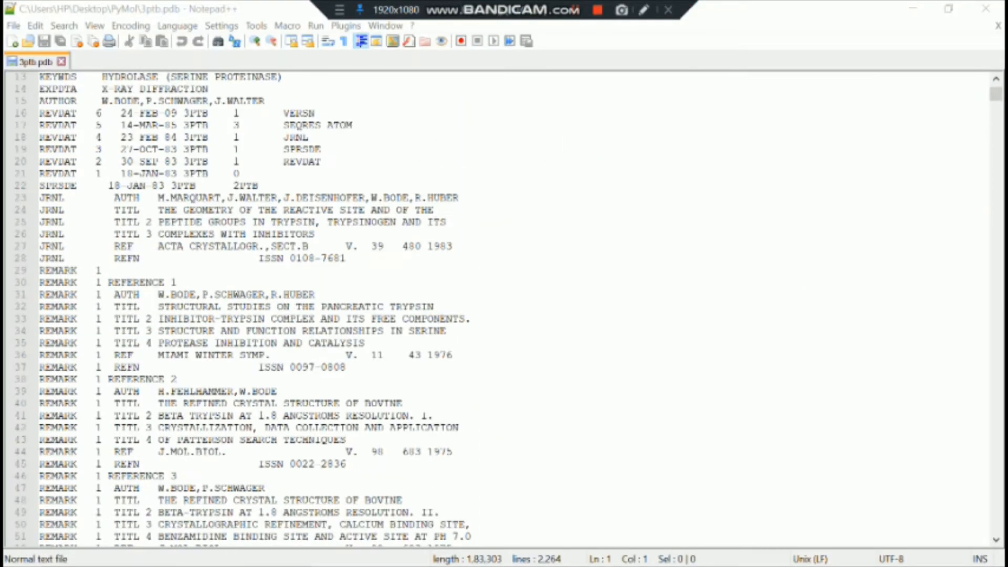
pyautogui.scroll(-5, 504, 308)
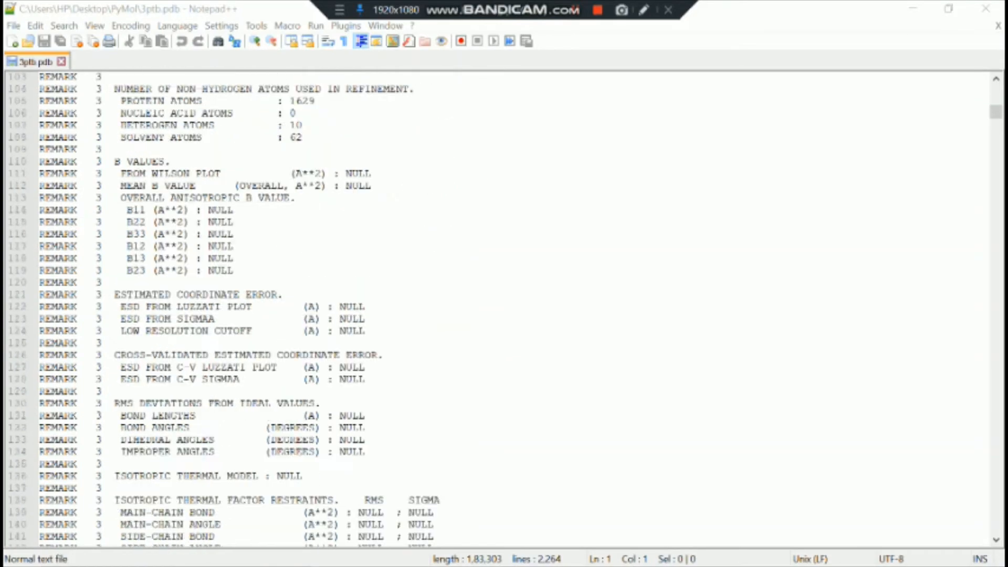
pyautogui.scroll(20, 504, 307)
pyautogui.scroll(9, 505, 308)
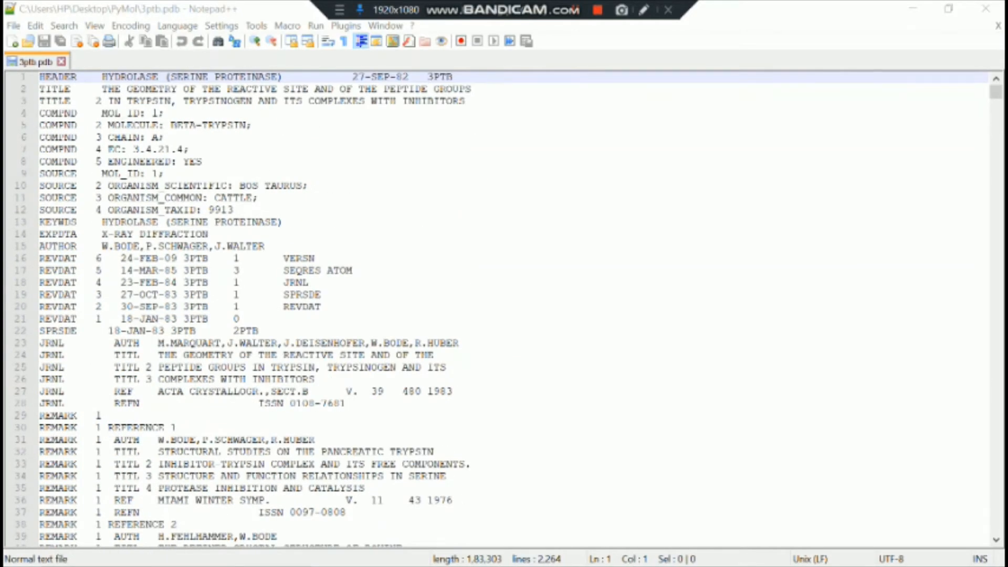
# - Highlight the protein class, the molecule and chain entries, and the EC number in the file header
pyautogui.moveTo(178, 77); pyautogui.dragTo(260, 77)
pyautogui.moveTo(246, 125); pyautogui.dragTo(120, 150)
pyautogui.click(158, 137)
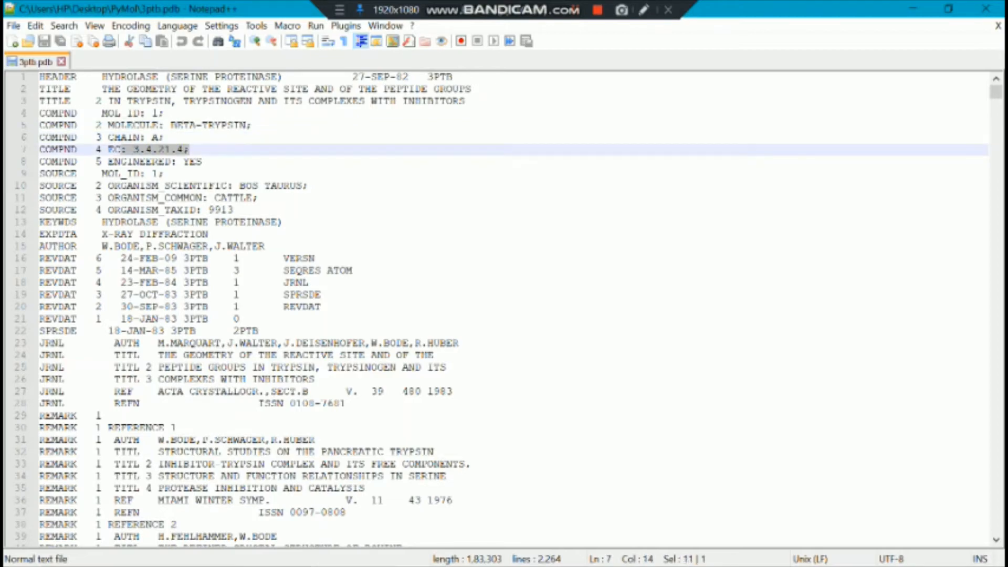
pyautogui.click(541, 174)
# - Go to the first ATOM records and highlight the atom lines of residue ILE A 16
pyautogui.moveTo(996, 92); pyautogui.dragTo(996, 196)
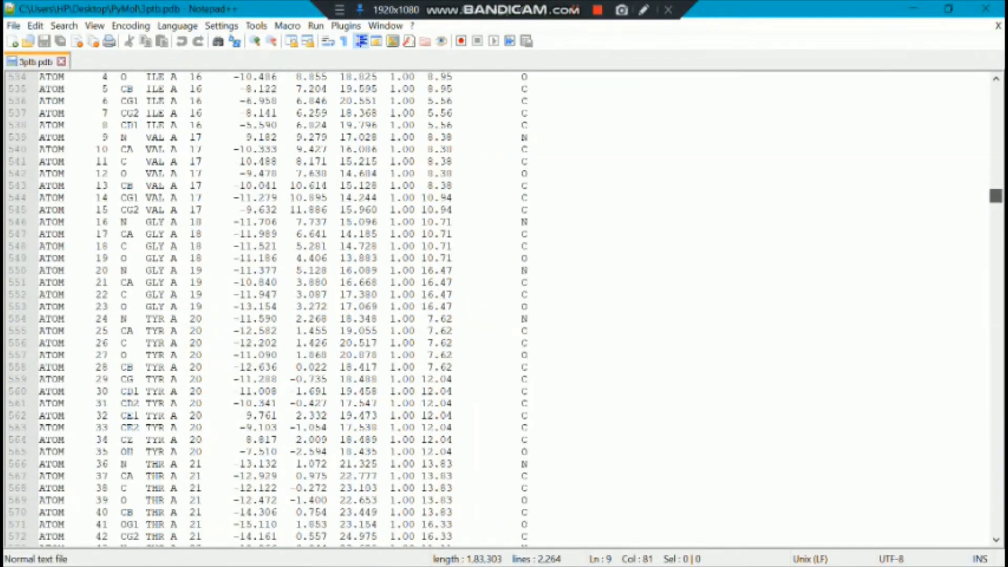
pyautogui.scroll(7, 499, 310)
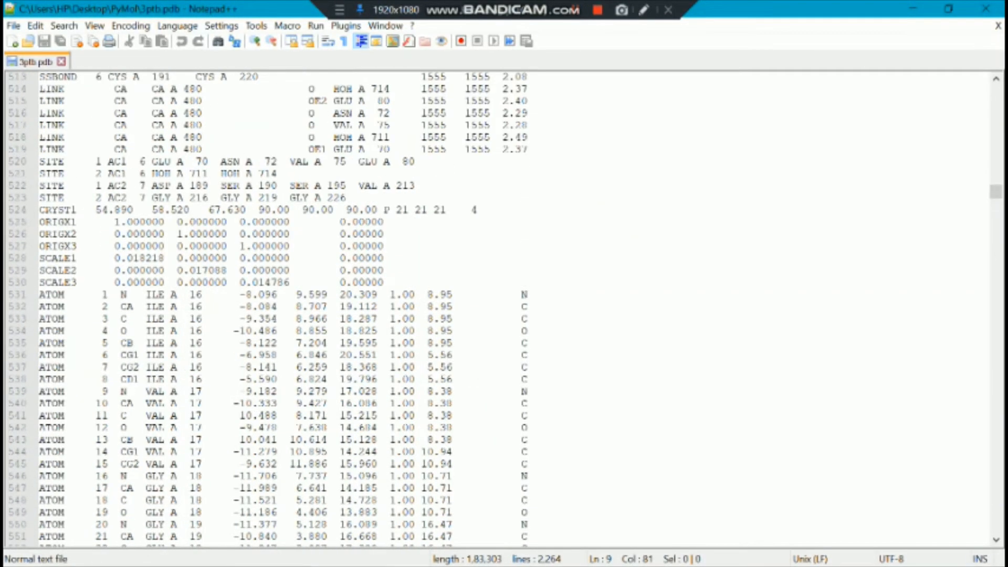
pyautogui.scroll(-3, 499, 310)
pyautogui.moveTo(39, 185); pyautogui.dragTo(178, 270)
pyautogui.click(174, 209)
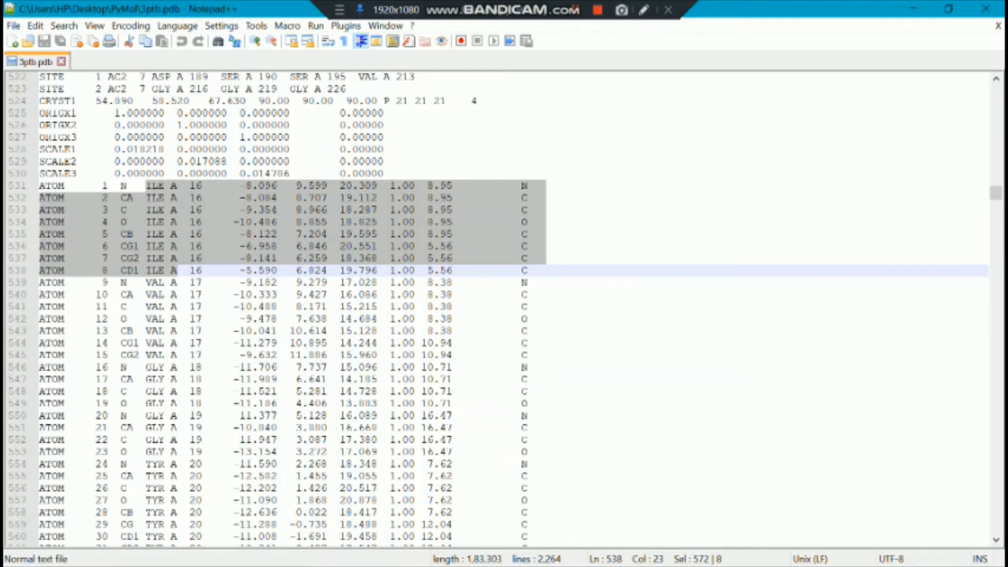
# - Highlight the x, y and z coordinates in the ATOM lines of residue ILE 16 to examine them
pyautogui.click(259, 210)
pyautogui.moveTo(240, 186); pyautogui.dragTo(383, 270)
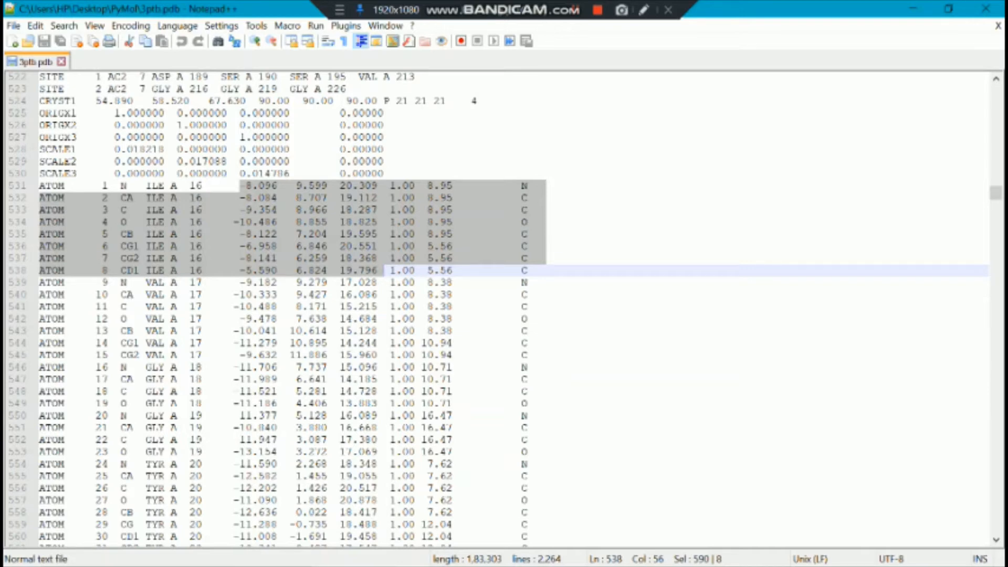
pyautogui.click(372, 186)
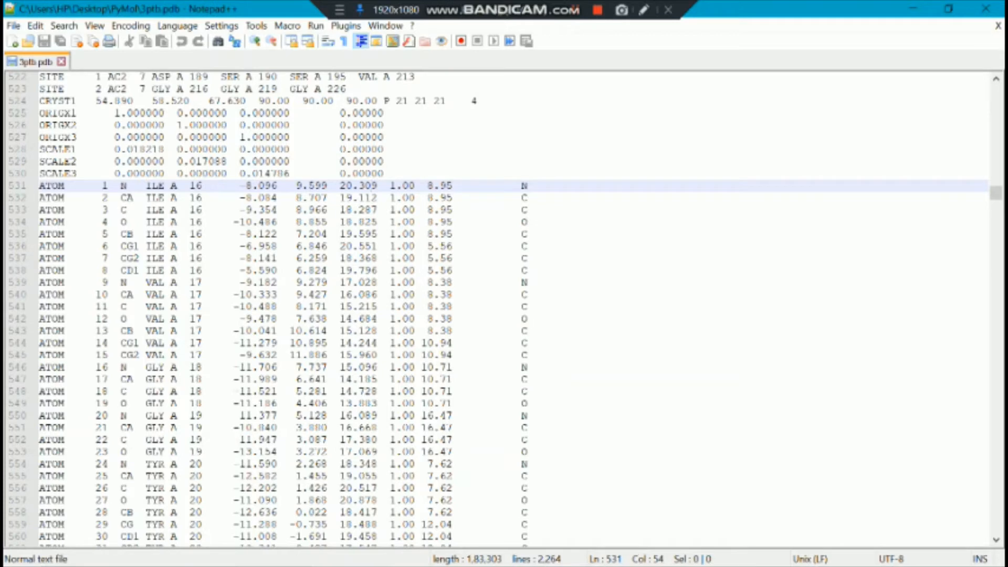
pyautogui.moveTo(243, 186); pyautogui.dragTo(383, 258)
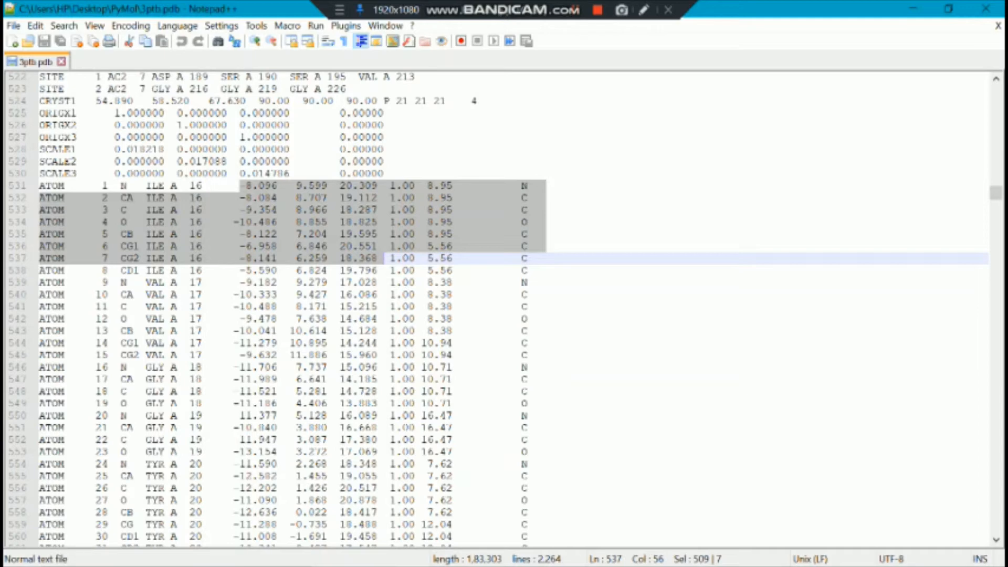
pyautogui.click(269, 185)
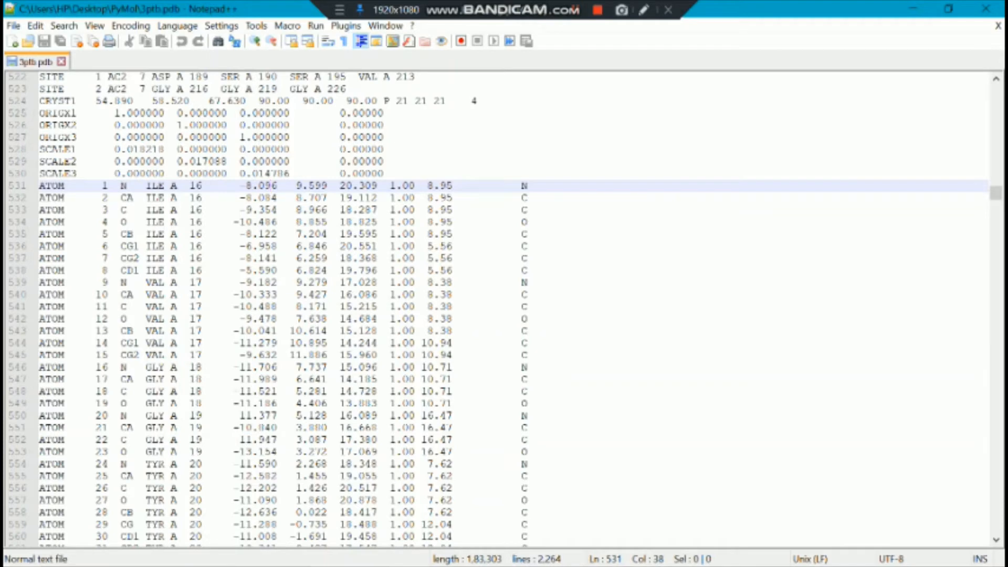
pyautogui.moveTo(246, 186); pyautogui.dragTo(385, 270)
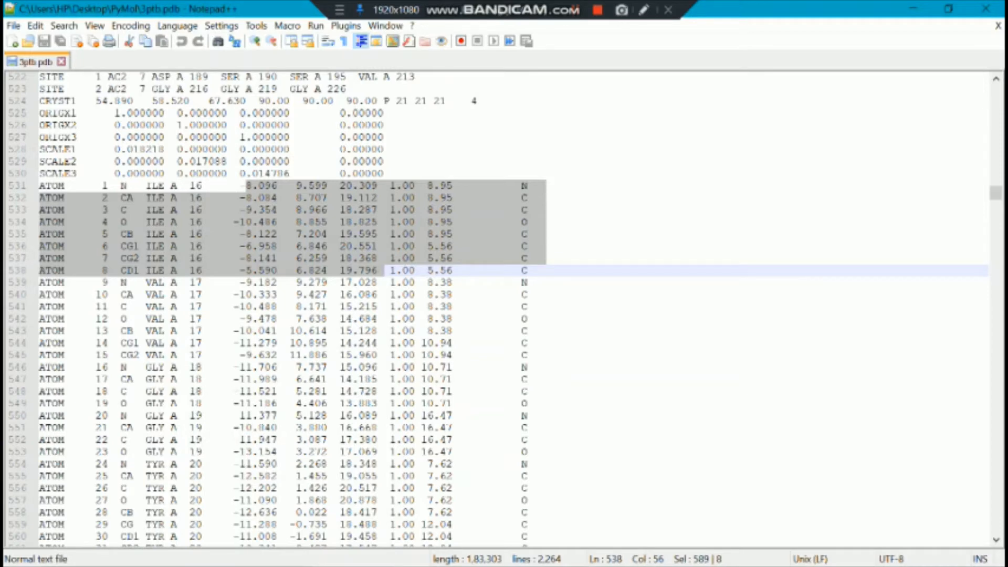
# - Switch back to PyMOL by restoring the viewer and main windows, and shift the main window slightly up
pyautogui.moveTo(486, 564)
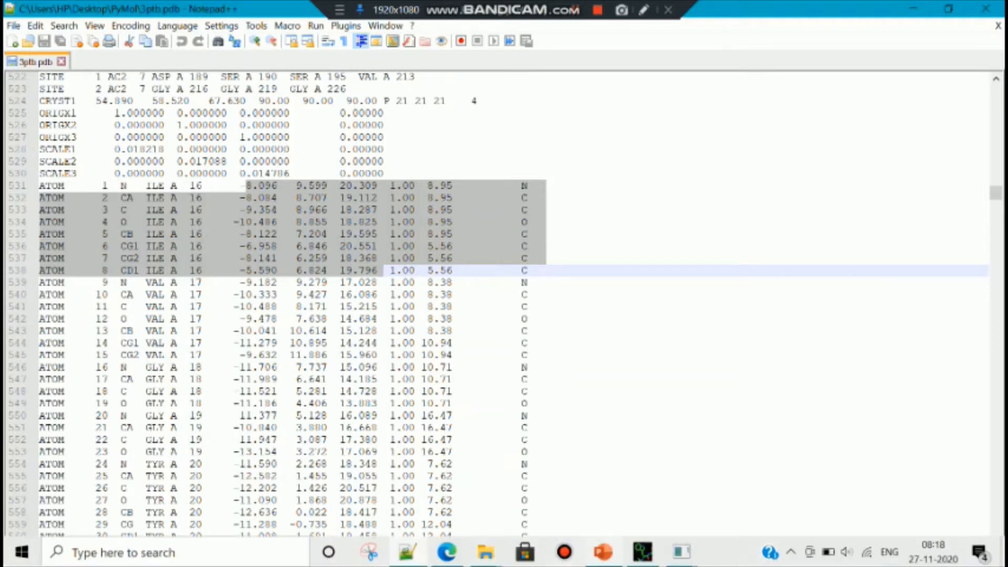
pyautogui.moveTo(643, 551)
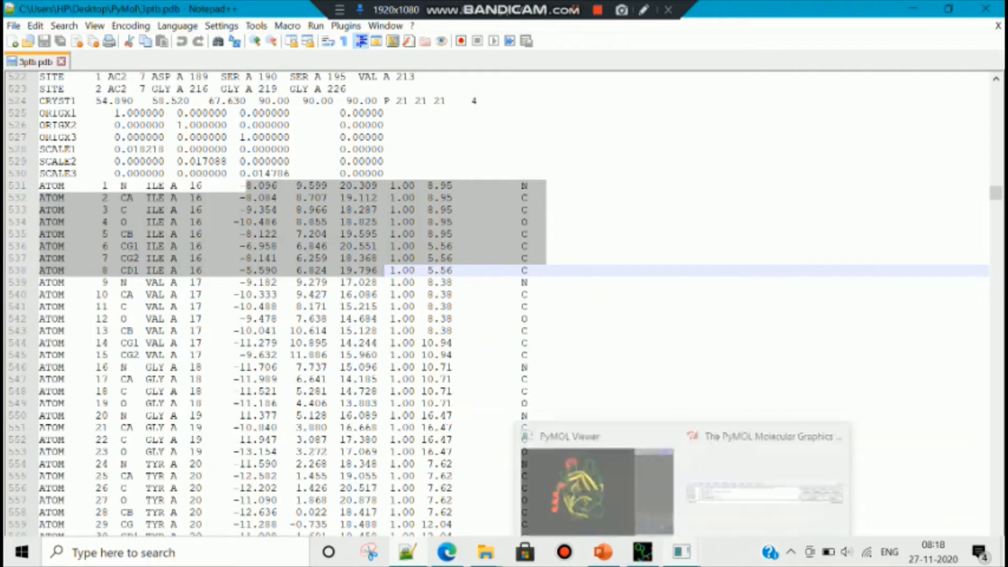
pyautogui.click(630, 491)
pyautogui.moveTo(682, 552)
pyautogui.click(765, 483)
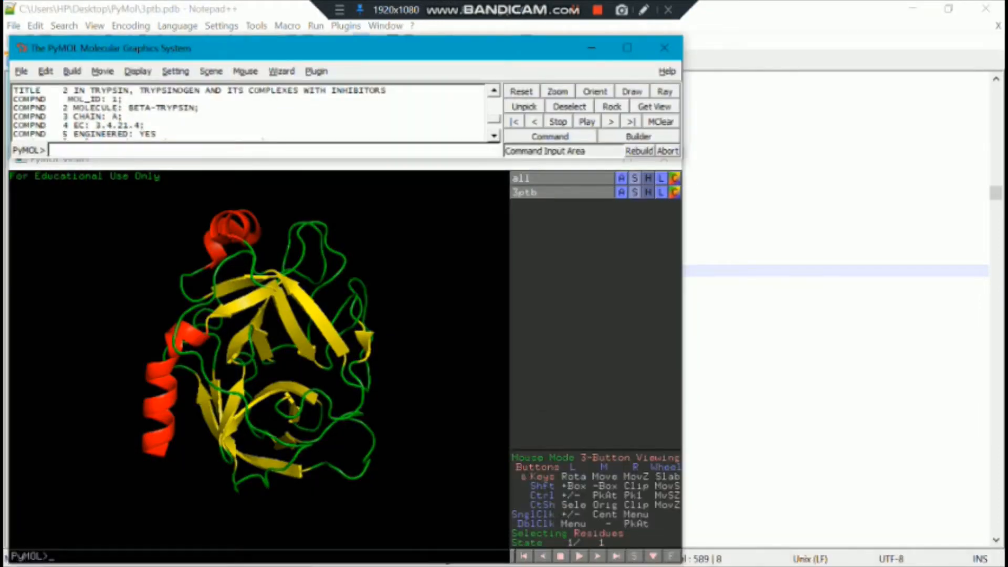
pyautogui.moveTo(336, 48); pyautogui.dragTo(337, 39)
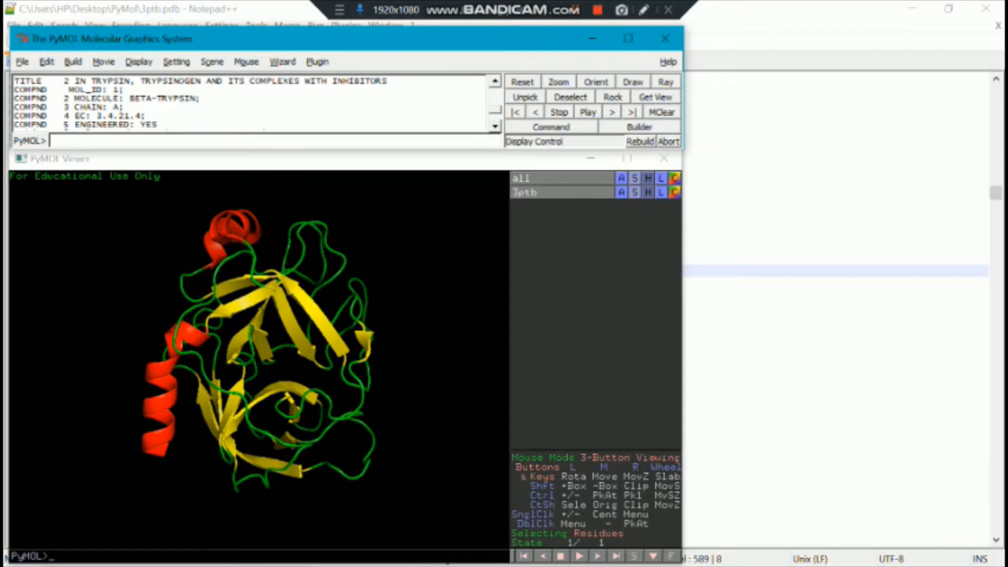
# - Display the amino acid sequence above the 3ptb structure and rotate the molecule slightly
pyautogui.click(139, 61)
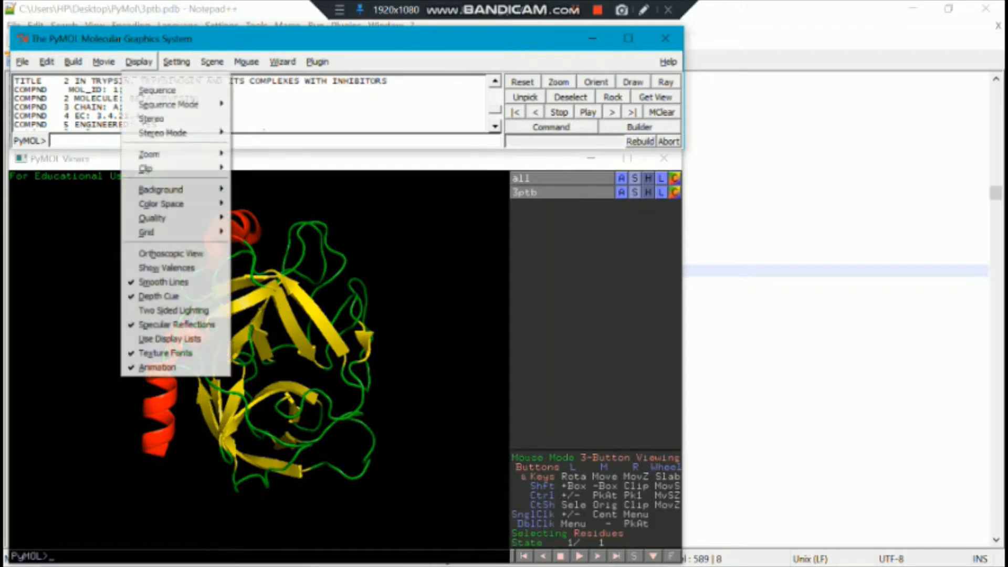
pyautogui.click(157, 90)
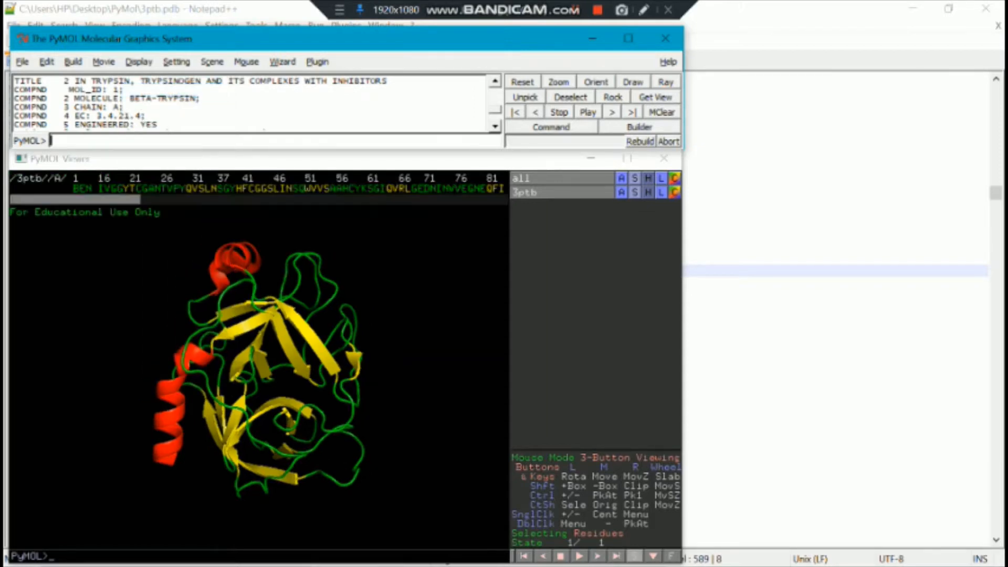
pyautogui.moveTo(95, 200)
pyautogui.mouseDown()
pyautogui.moveTo(142, 200)
pyautogui.moveTo(94, 199)
pyautogui.mouseUp()
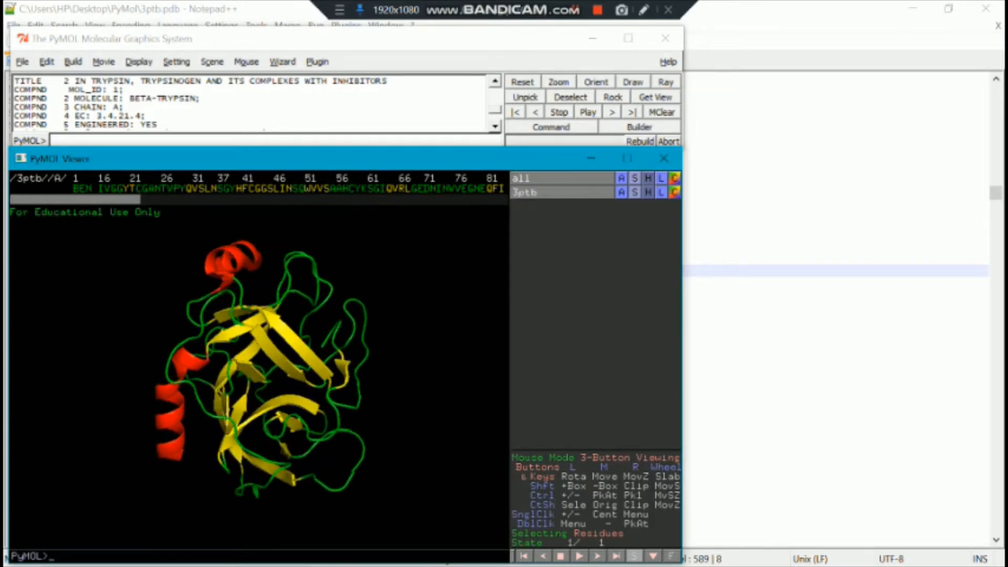
# - Maximize the viewer, select isoleucine 16 in the sequence, and zoom in and center on its marked atoms
pyautogui.click(628, 158)
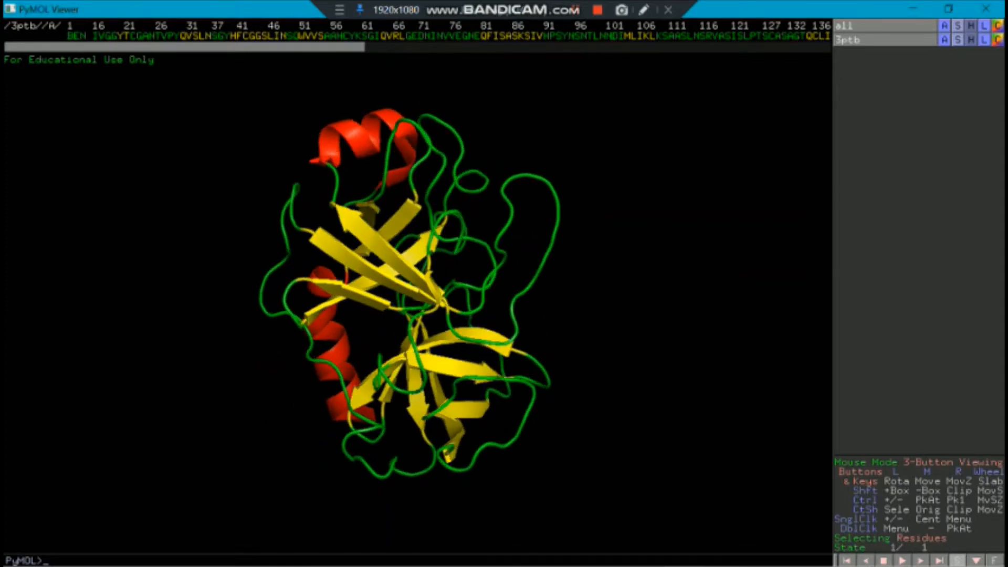
pyautogui.click(95, 36)
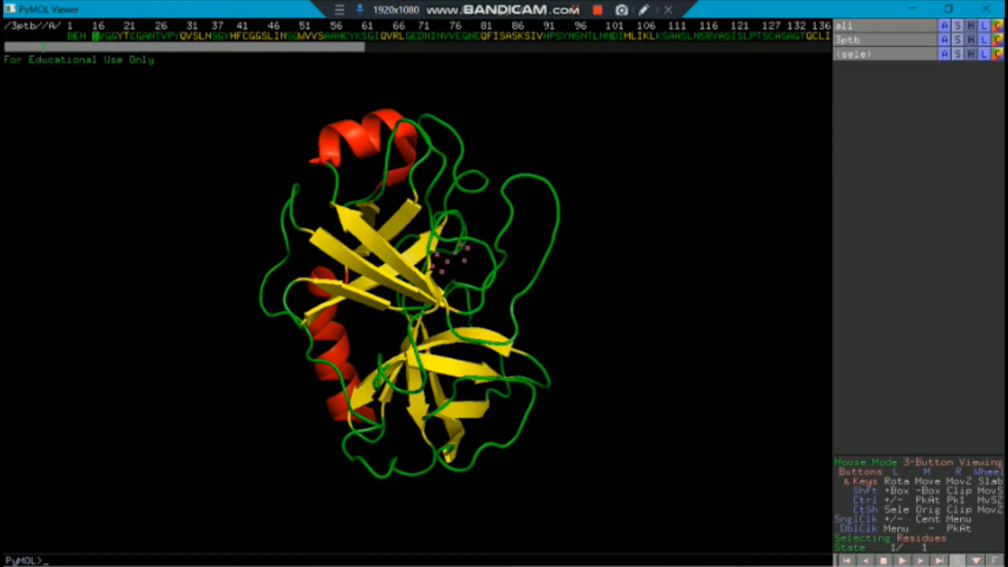
pyautogui.moveTo(447, 252); pyautogui.dragTo(447, 370, button='right')
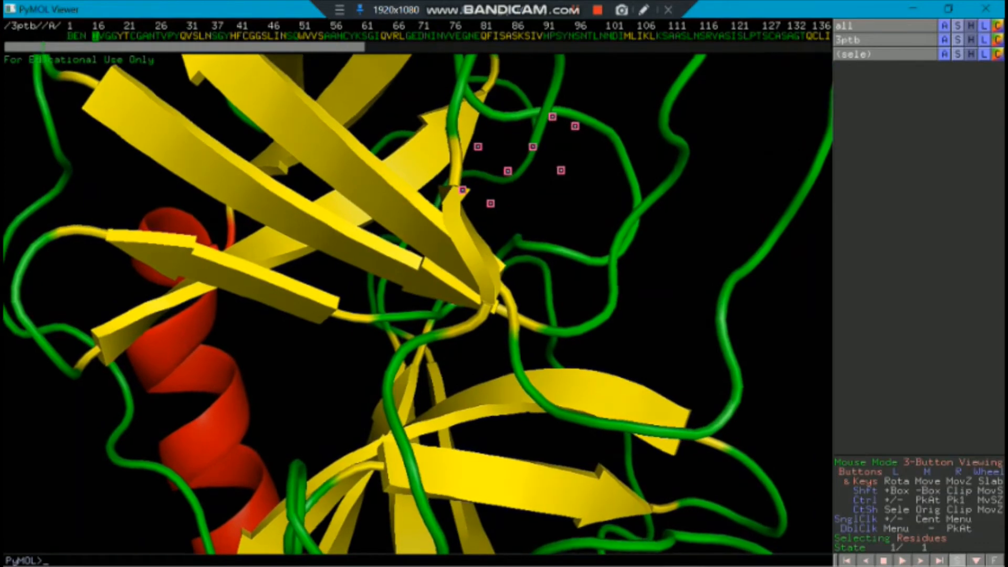
pyautogui.moveTo(447, 294); pyautogui.dragTo(387, 445, button='middle')
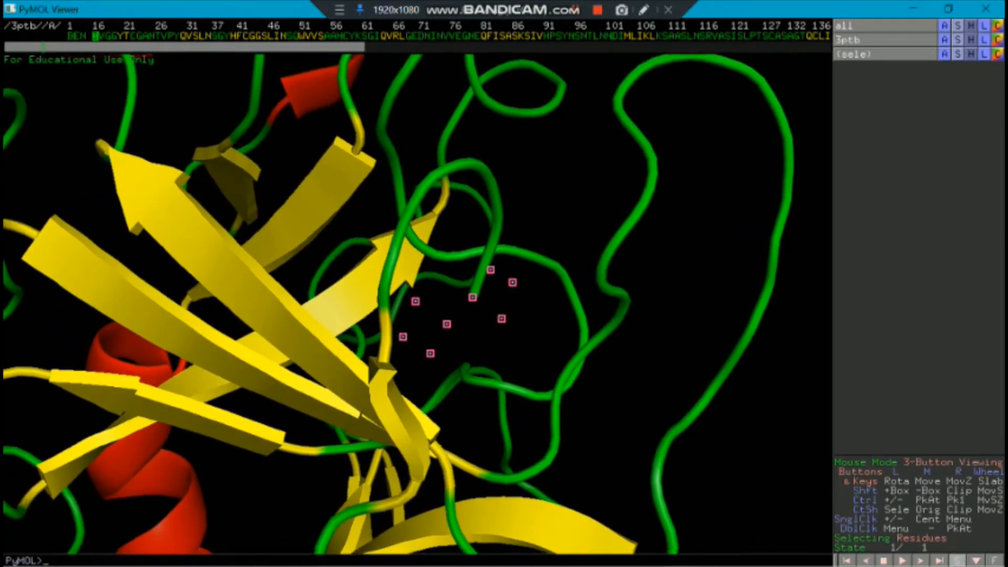
pyautogui.moveTo(387, 446)
pyautogui.mouseDown()
pyautogui.moveTo(450, 446)
pyautogui.moveTo(361, 446)
pyautogui.moveTo(383, 447)
pyautogui.mouseUp()
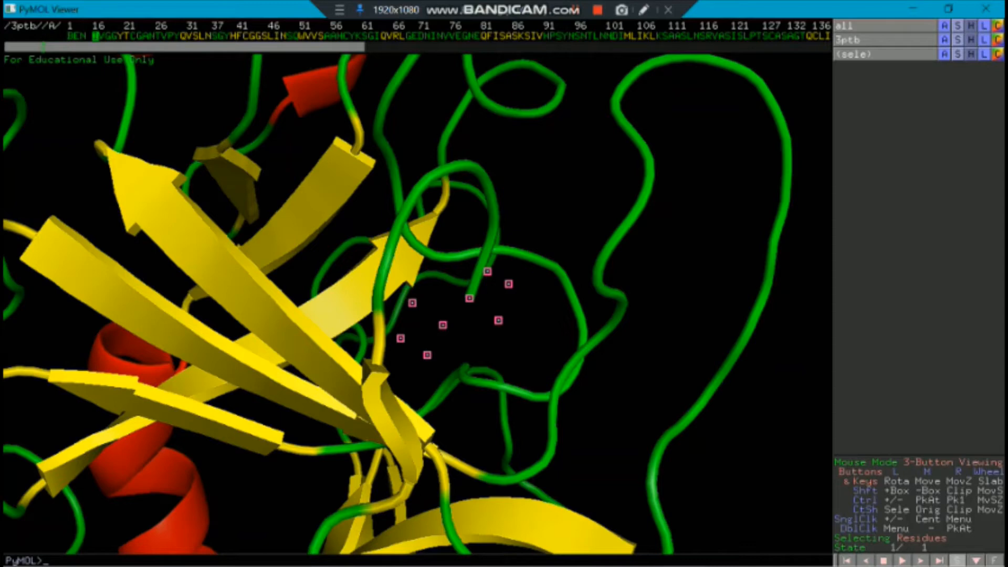
# - Hide the cartoon of the selected residue and show it as lines instead
pyautogui.click(971, 54)
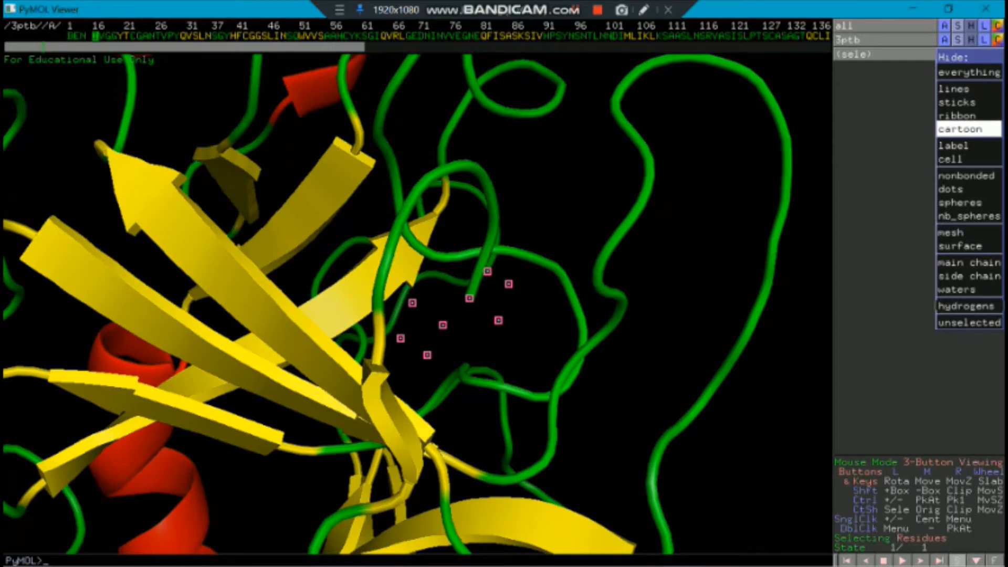
pyautogui.click(969, 129)
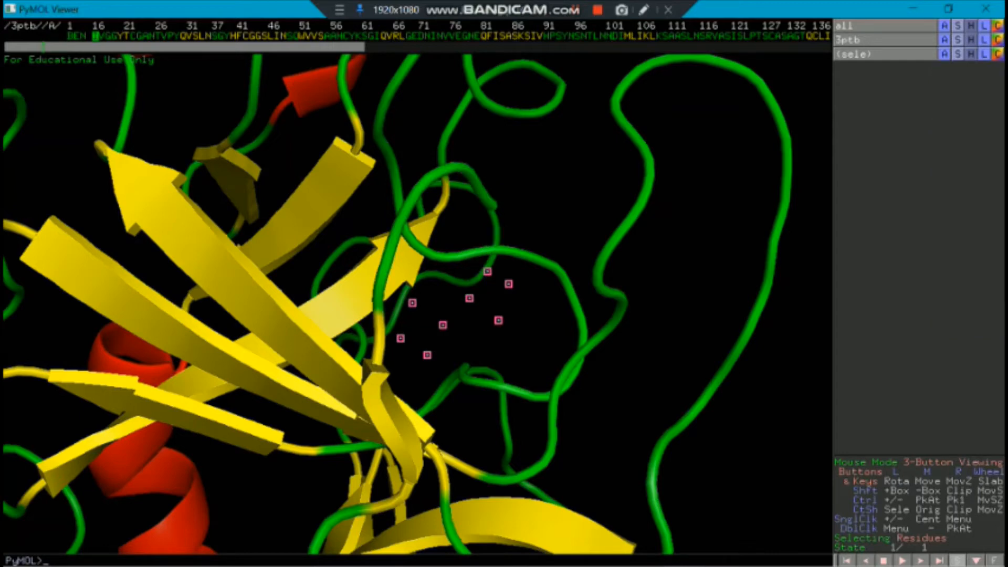
pyautogui.click(958, 54)
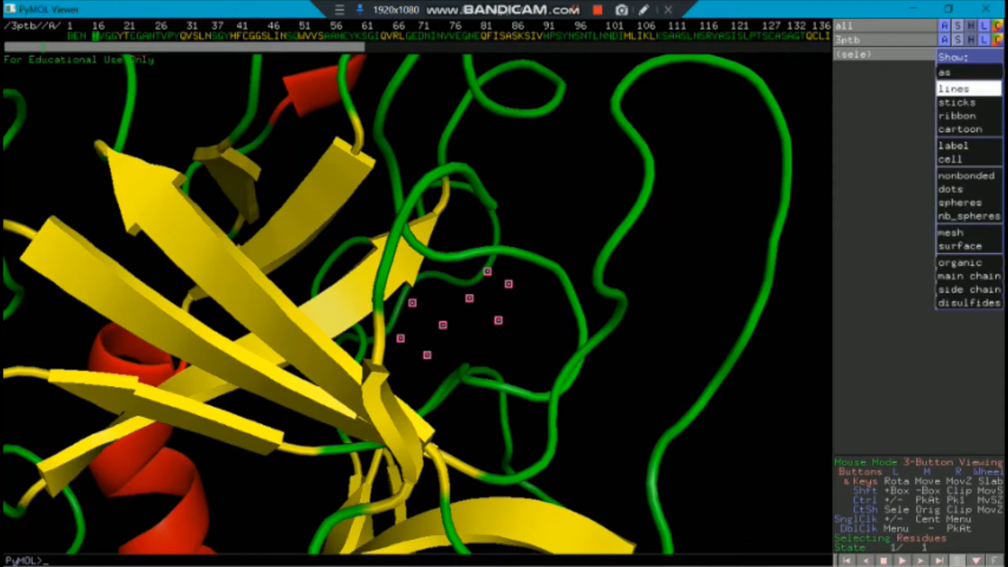
pyautogui.click(969, 89)
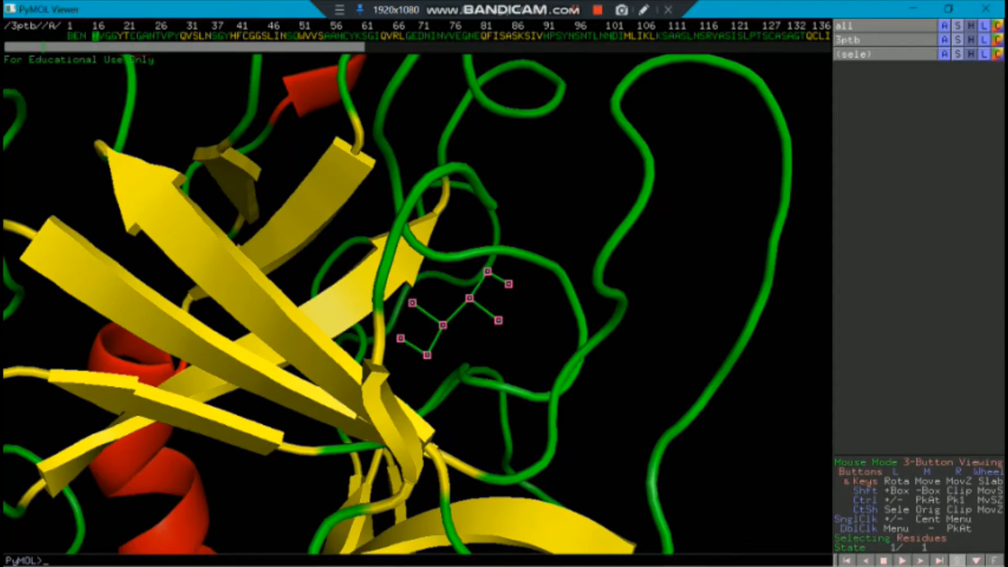
# - Color the selected isoleucine residue blue
pyautogui.click(998, 54)
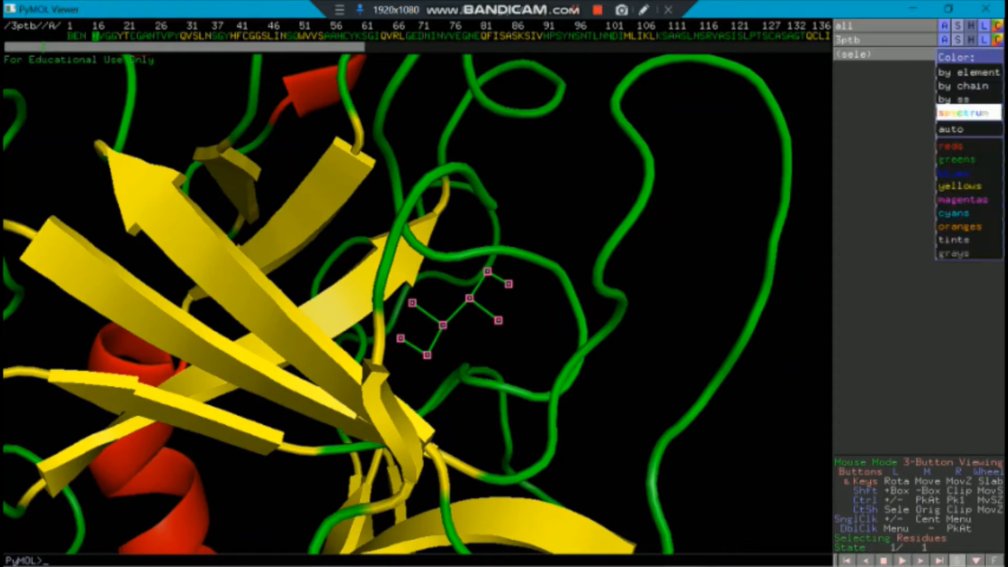
pyautogui.moveTo(969, 145)
pyautogui.moveTo(969, 172)
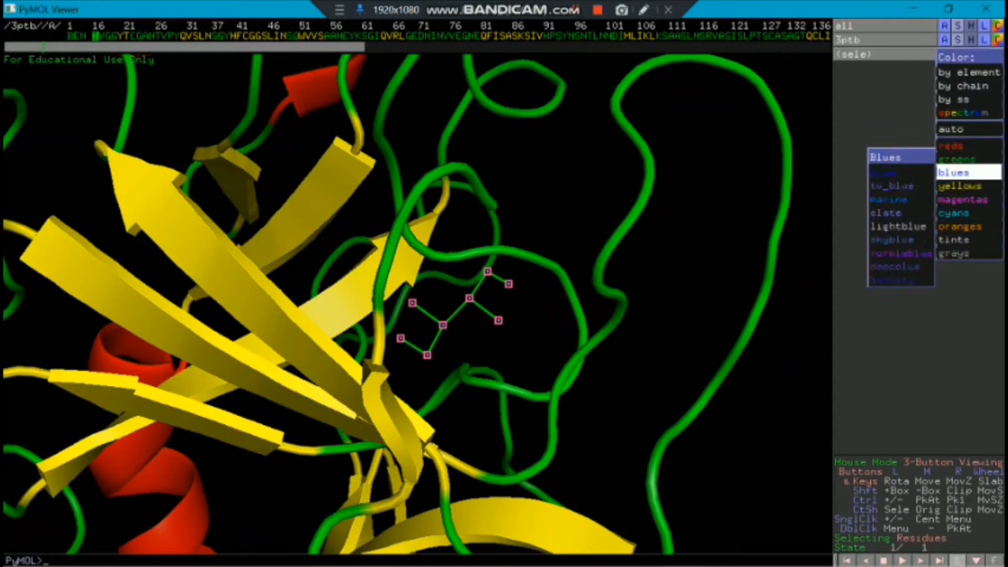
pyautogui.click(888, 173)
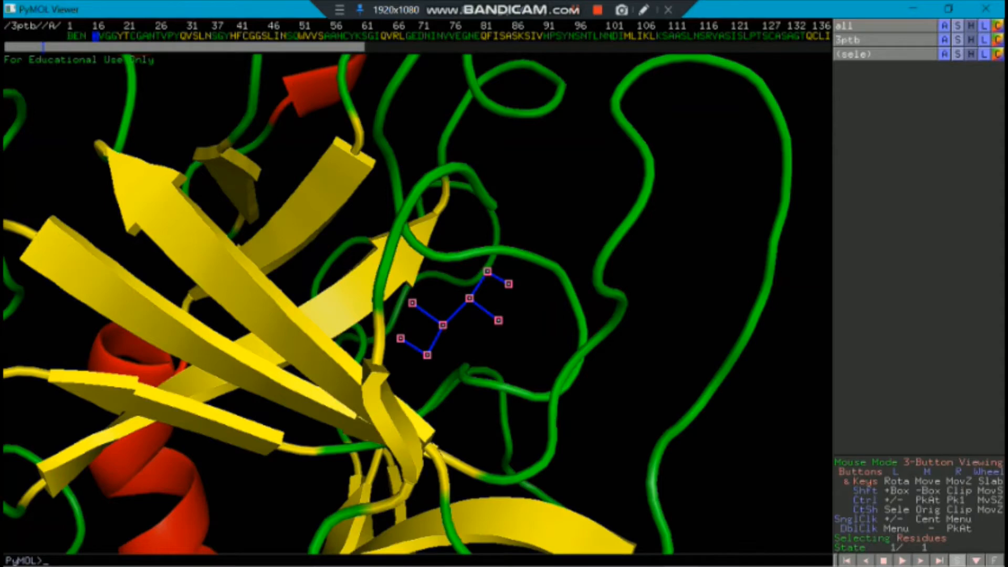
# - Label the selected isoleucine with its residue name and number, and clear the selection markers
pyautogui.click(984, 54)
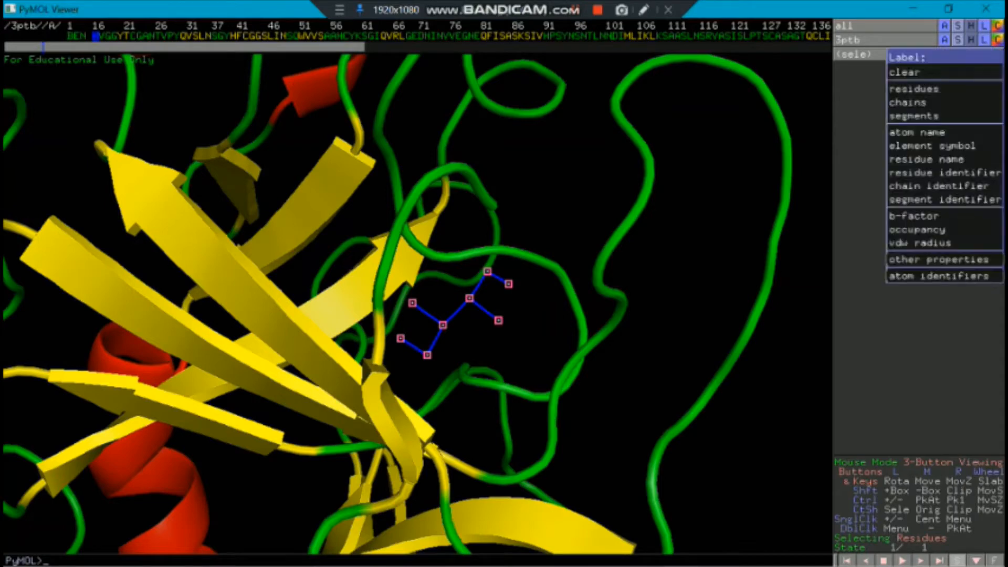
pyautogui.click(913, 88)
pyautogui.click(704, 252)
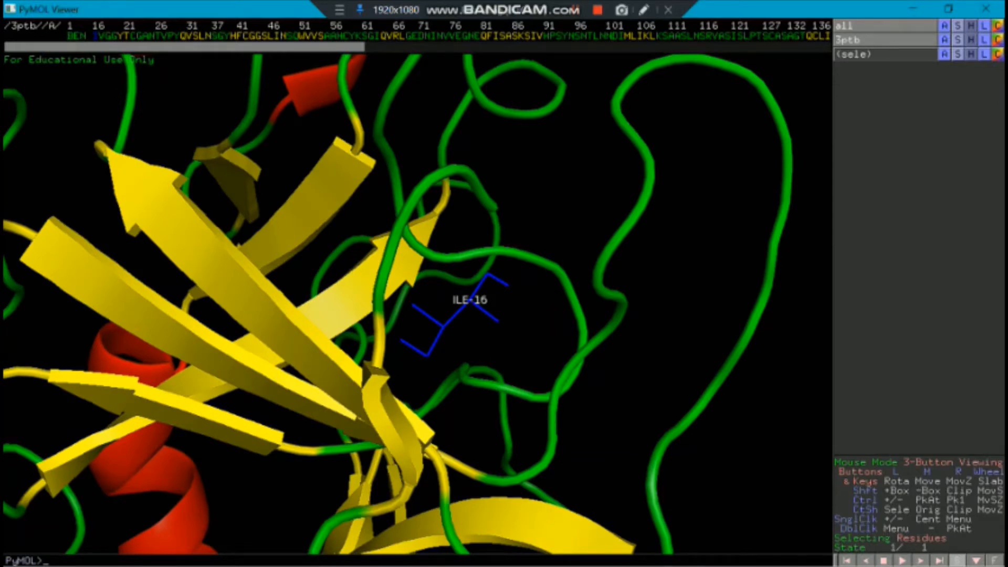
# - Label the atoms of isoleucine 16 with their atom names, clear the selection markers and inspect the labels up close
pyautogui.click(854, 54)
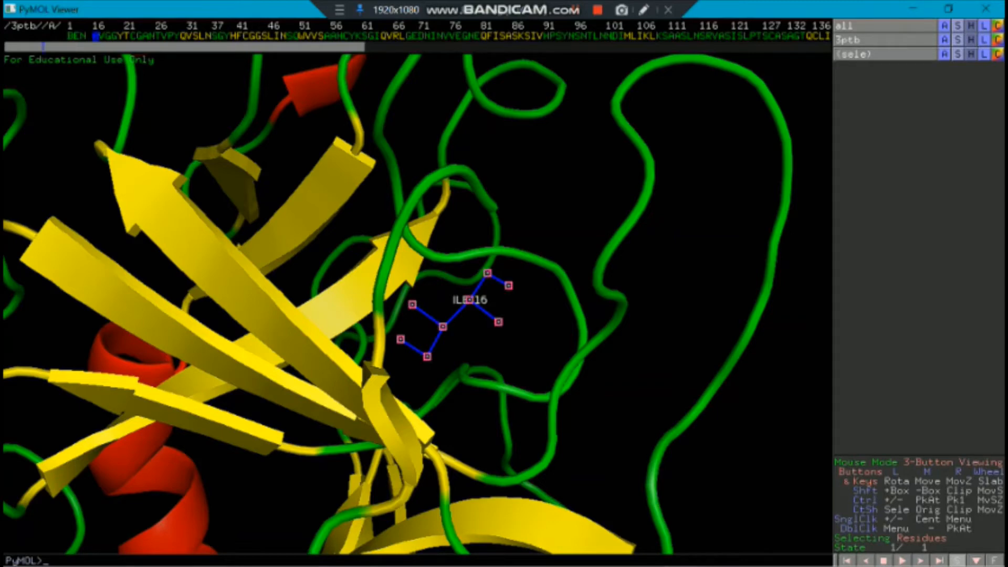
pyautogui.click(984, 54)
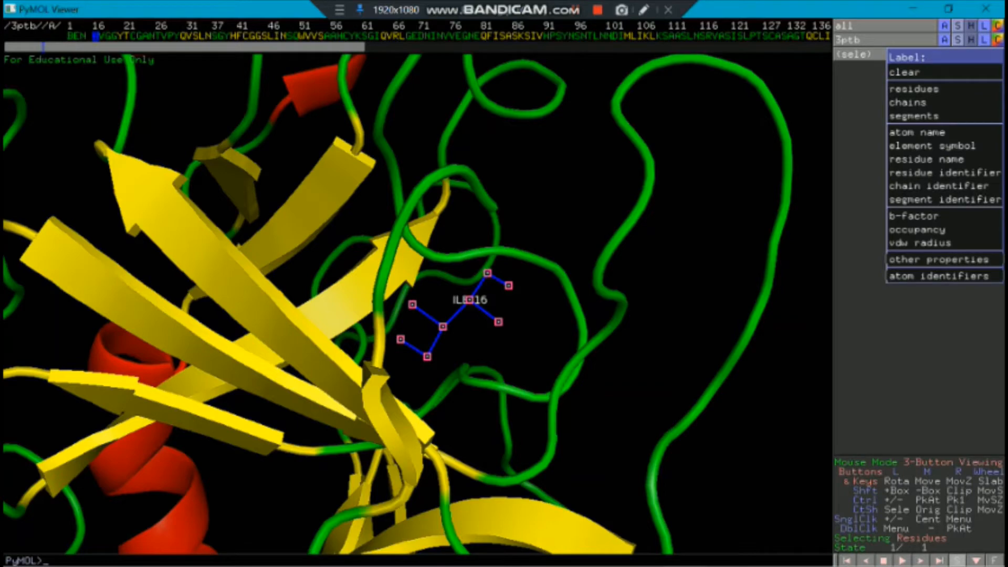
pyautogui.click(917, 132)
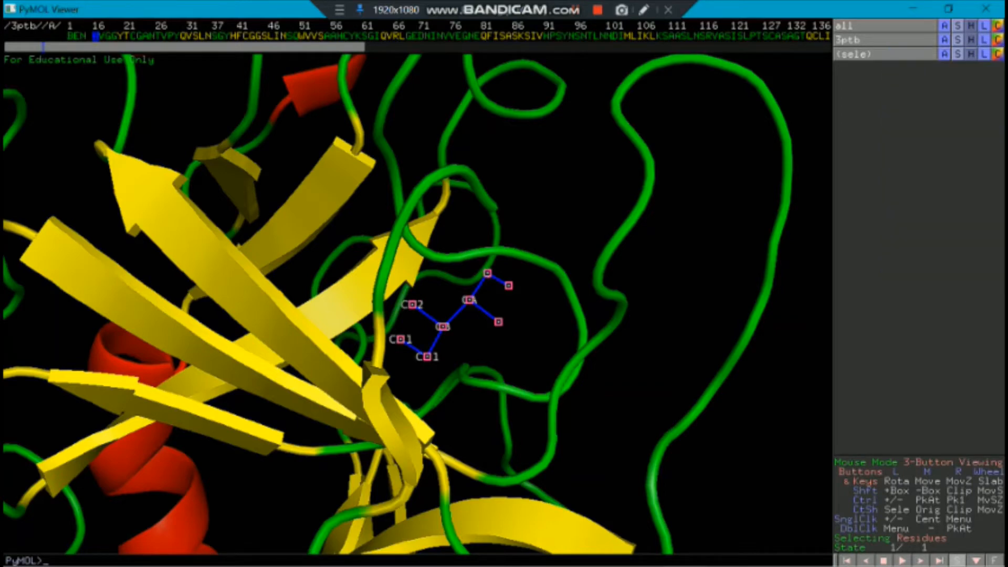
pyautogui.click(854, 54)
pyautogui.moveTo(546, 316)
pyautogui.mouseDown()
pyautogui.moveTo(570, 315)
pyautogui.moveTo(531, 315)
pyautogui.mouseUp()
pyautogui.moveTo(531, 252); pyautogui.dragTo(530, 340, button='right')
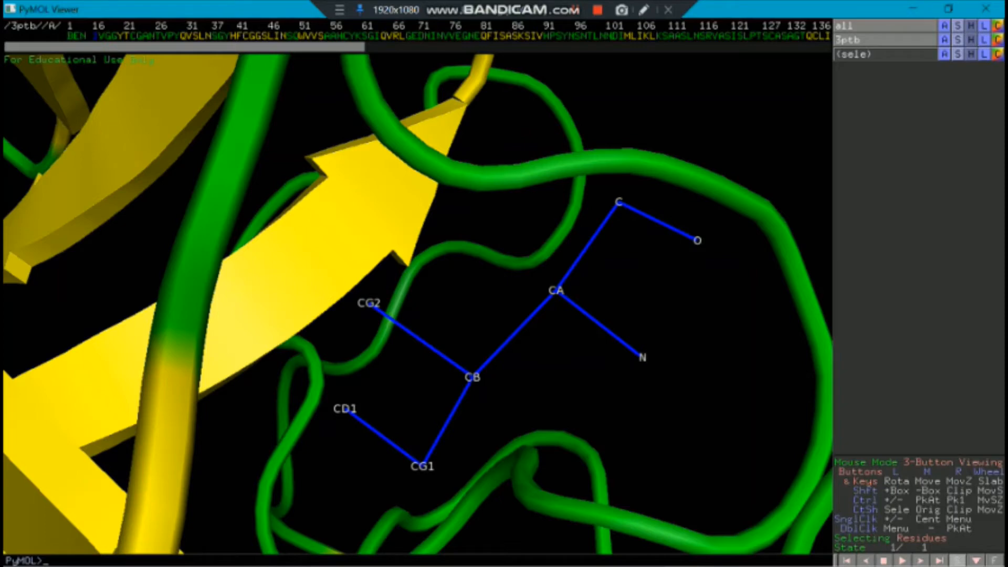
pyautogui.moveTo(530, 315); pyautogui.dragTo(469, 296)
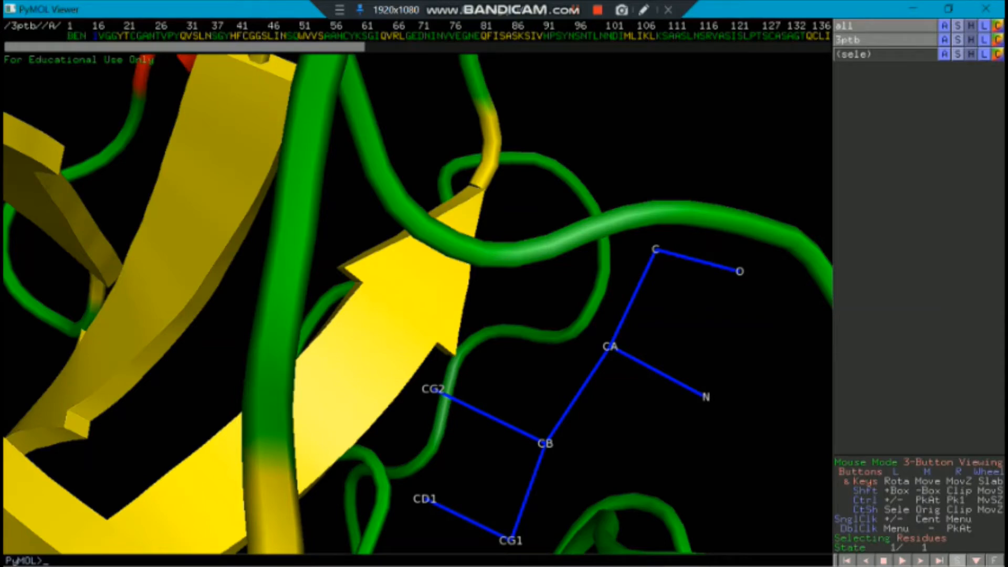
# - Select valine 17 in the sequence of the full structure and show it as lines instead of cartoon
pyautogui.click(945, 25)
pyautogui.click(924, 57)
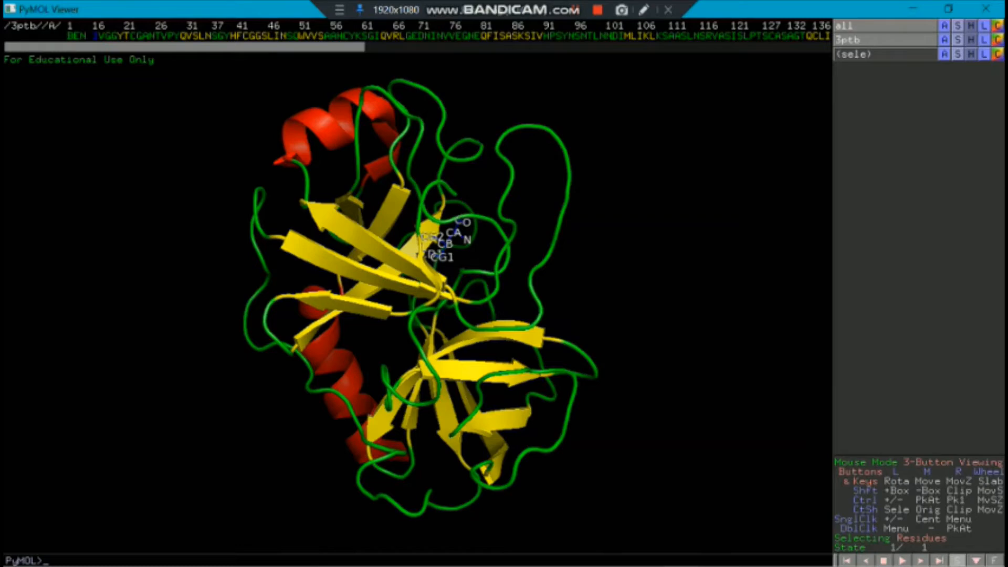
pyautogui.click(102, 35)
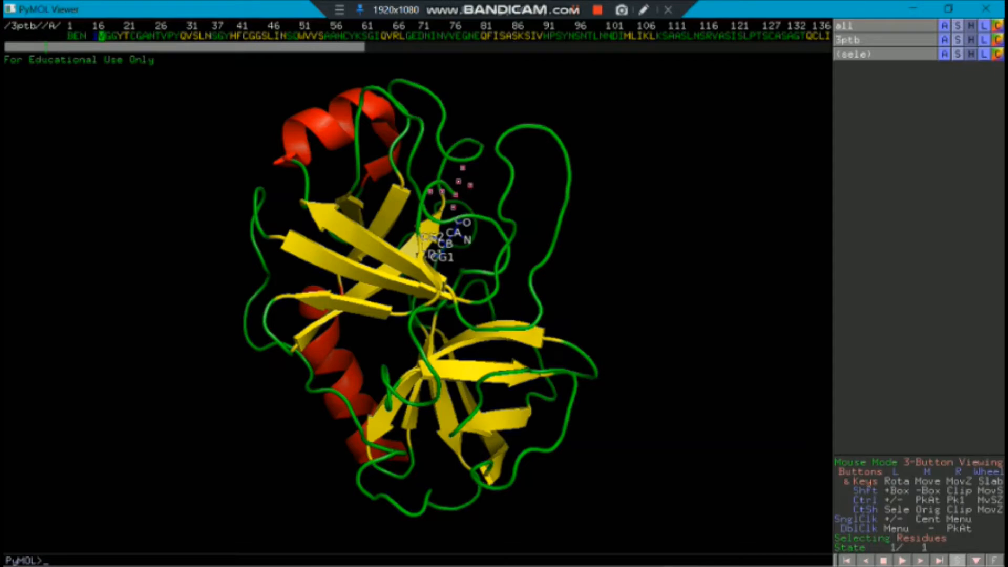
pyautogui.click(971, 54)
pyautogui.click(962, 129)
pyautogui.click(958, 54)
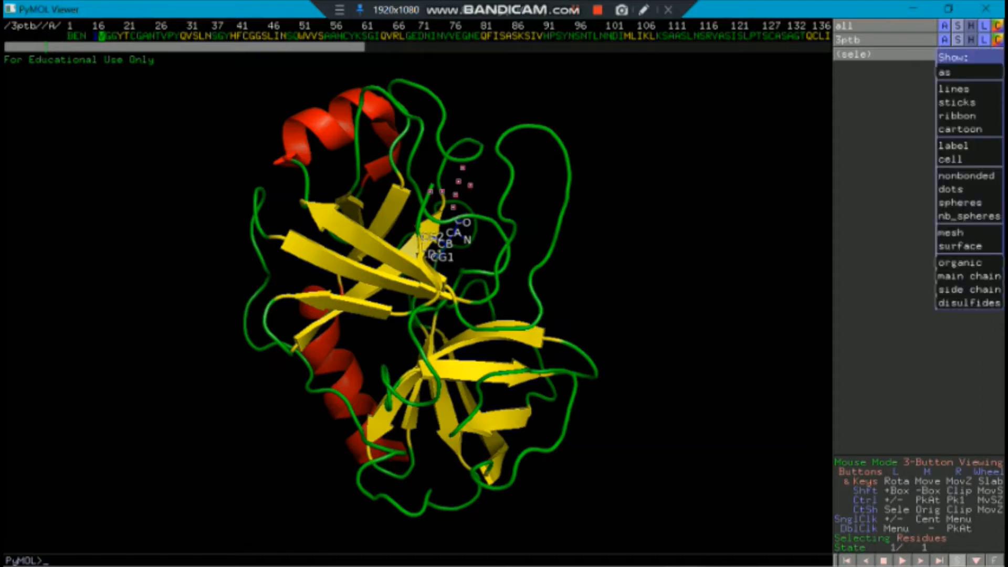
pyautogui.click(969, 89)
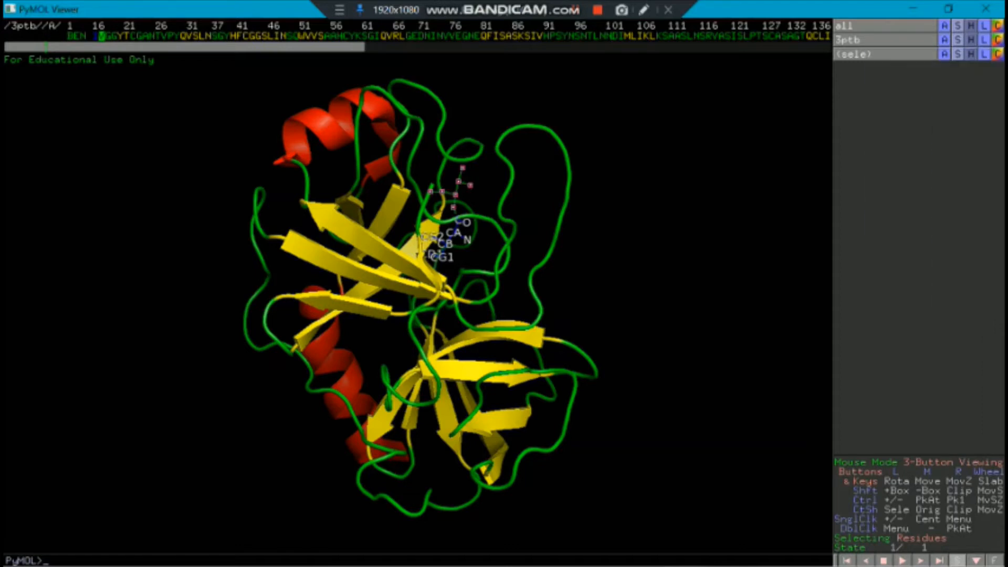
# - Color the selected valine 17 hotpink
pyautogui.click(997, 54)
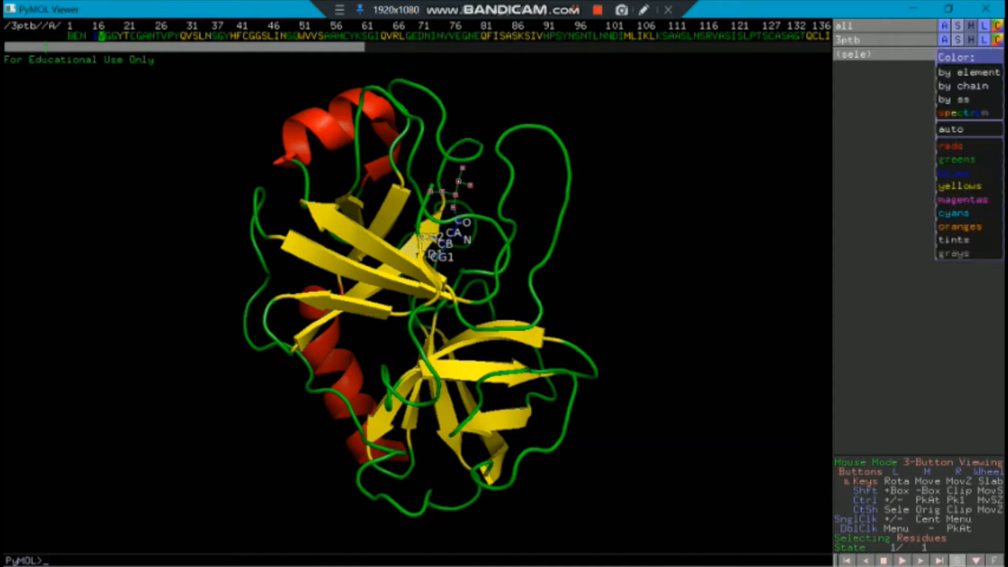
pyautogui.moveTo(969, 145)
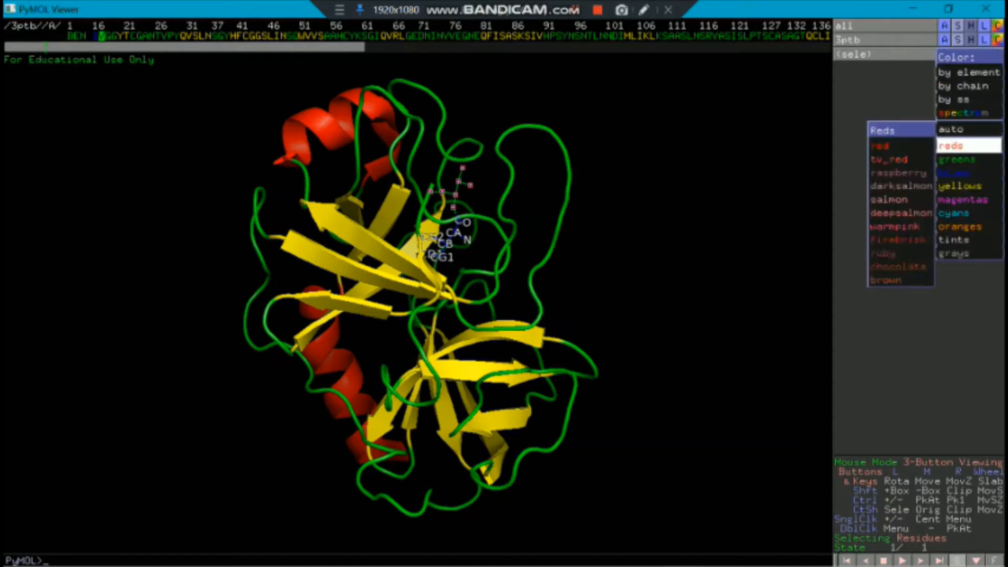
pyautogui.moveTo(969, 200)
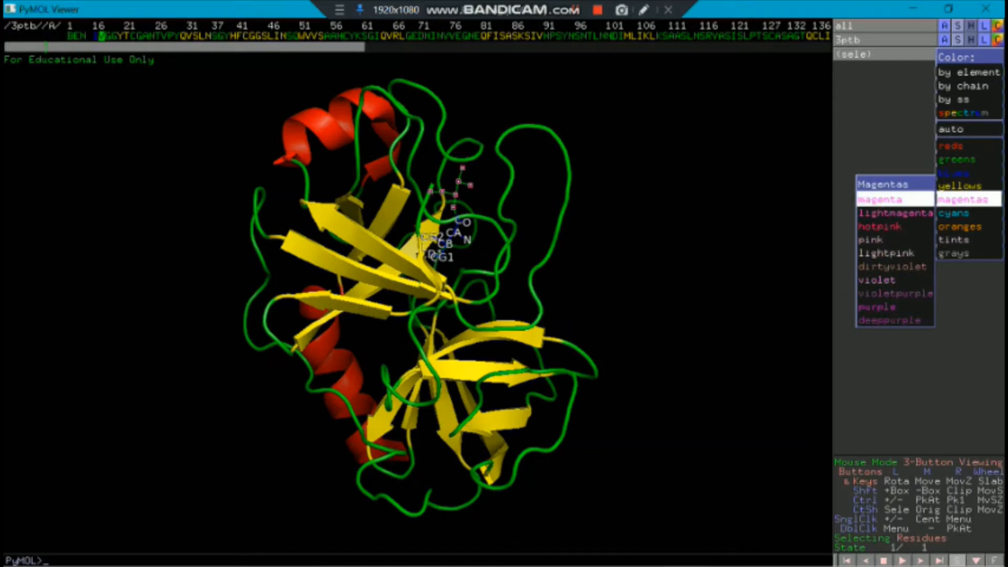
pyautogui.click(888, 227)
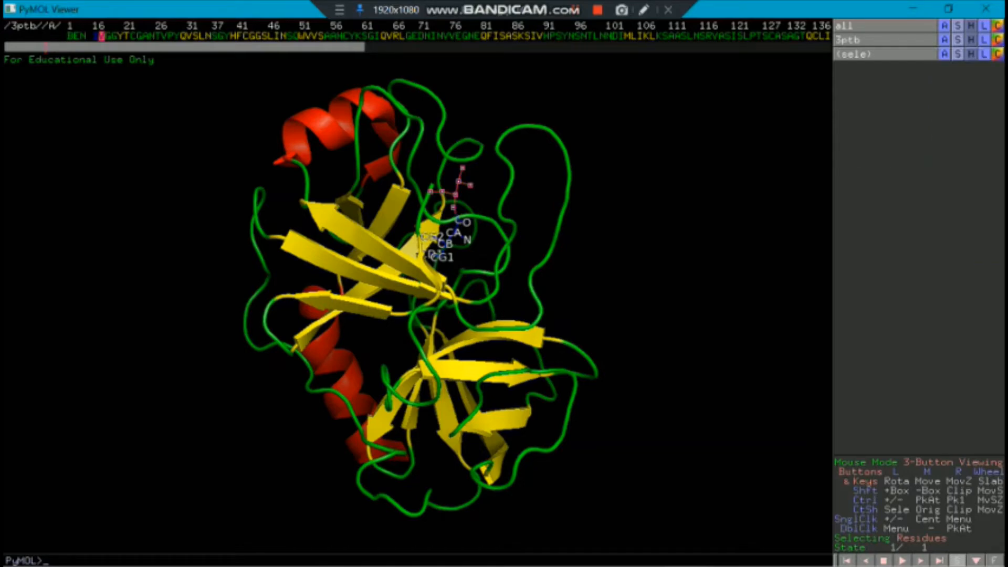
# - Label the selected valine by residue, replace that label with atom names, and clear the selection markers
pyautogui.click(985, 54)
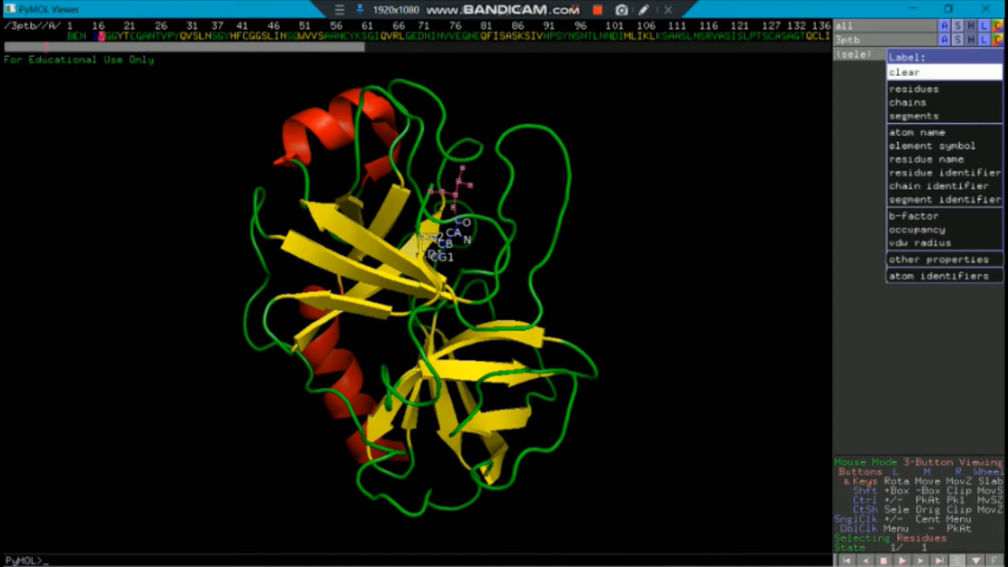
pyautogui.click(916, 89)
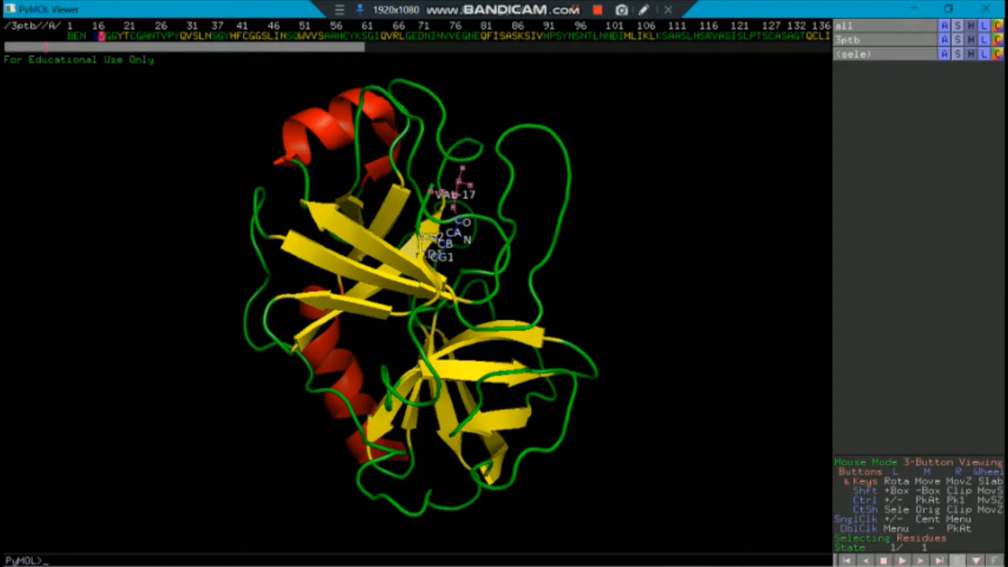
pyautogui.click(984, 54)
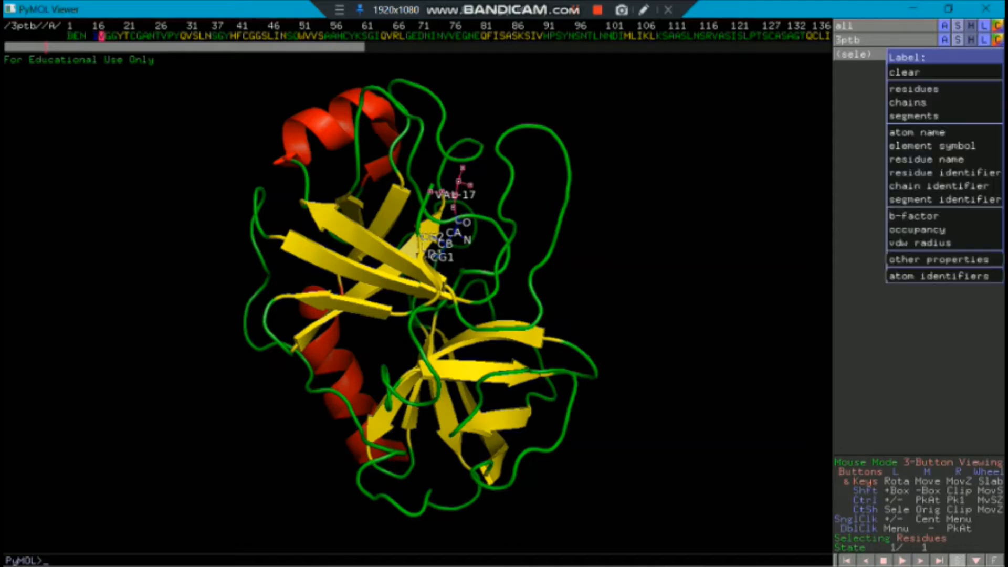
pyautogui.click(916, 133)
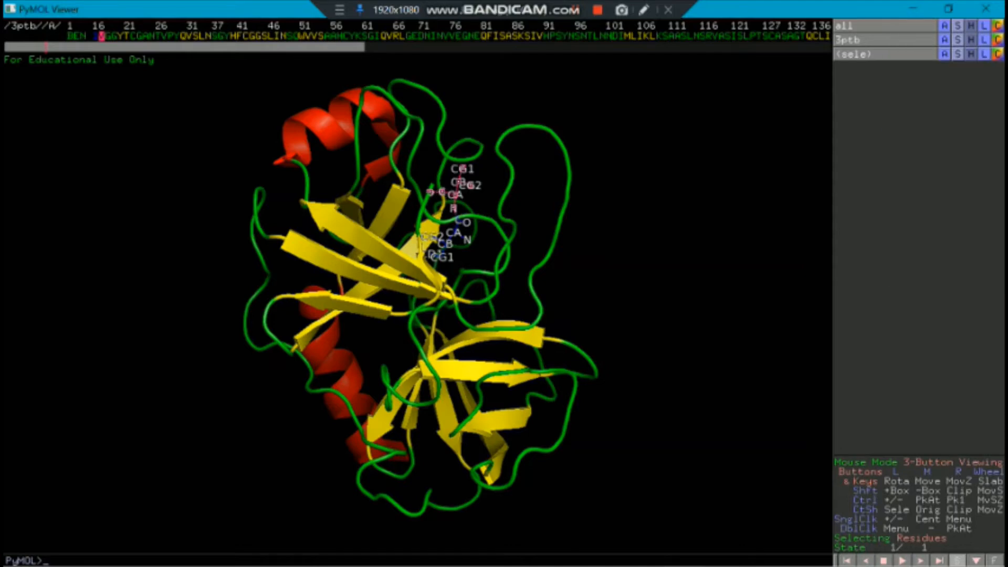
pyautogui.moveTo(451, 295)
pyautogui.mouseDown()
pyautogui.moveTo(497, 302)
pyautogui.moveTo(445, 306)
pyautogui.mouseUp()
pyautogui.moveTo(447, 262); pyautogui.dragTo(447, 373, button='right')
pyautogui.moveTo(446, 263); pyautogui.dragTo(399, 479, button='middle')
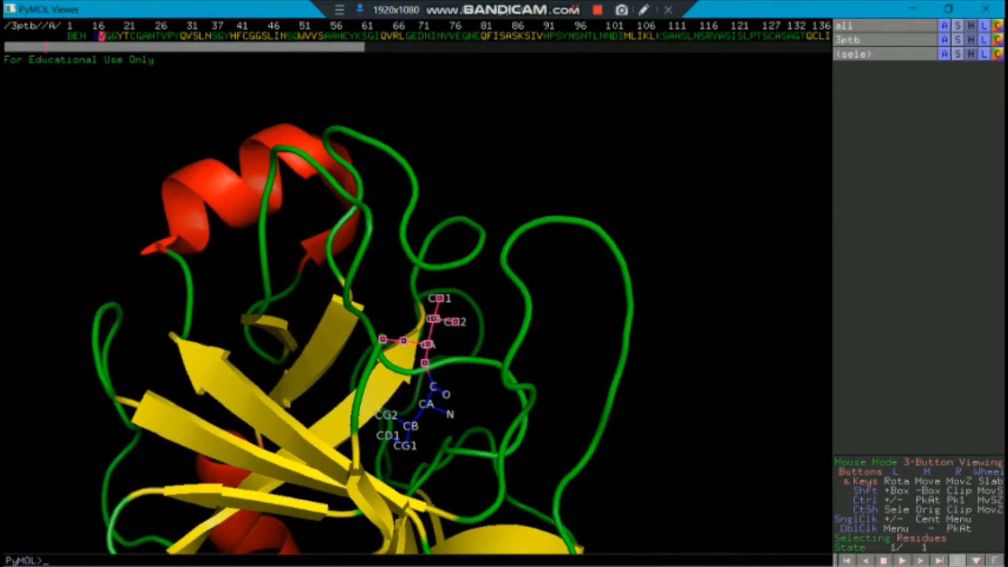
pyautogui.moveTo(431, 263); pyautogui.dragTo(431, 399, button='right')
pyautogui.click(594, 378)
pyautogui.moveTo(593, 378); pyautogui.dragTo(558, 264)
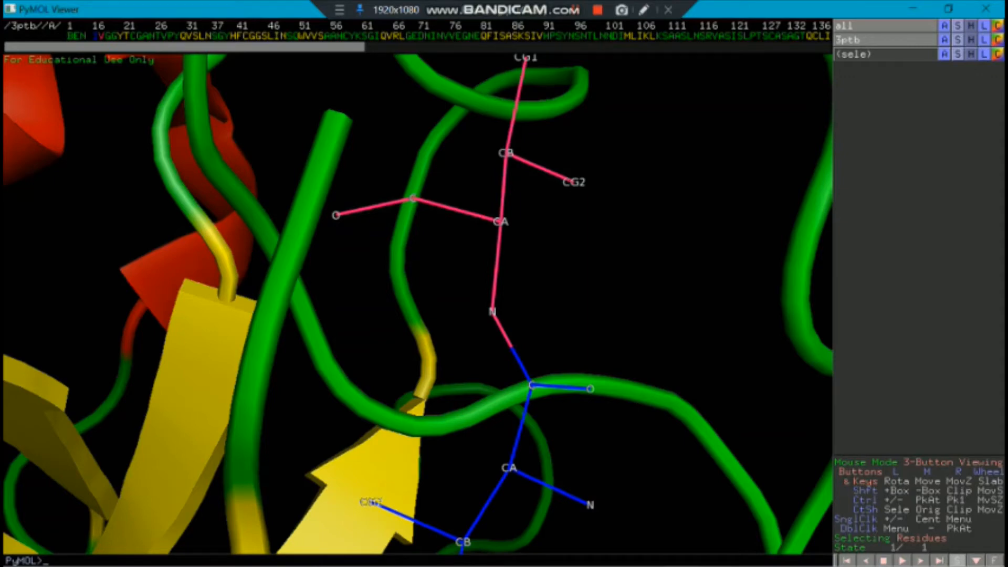
pyautogui.moveTo(447, 294)
pyautogui.mouseDown()
pyautogui.moveTo(341, 317)
pyautogui.moveTo(407, 322)
pyautogui.moveTo(467, 302)
pyautogui.moveTo(431, 296)
pyautogui.mouseUp()
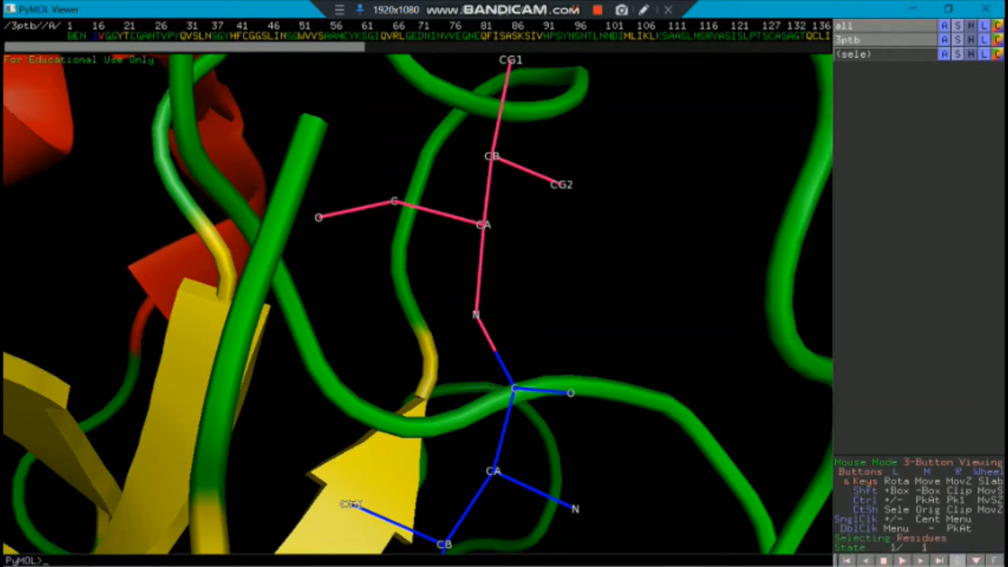
# - Restore the viewer to its smaller size, uncover the main program window, and start the Measurement wizard
pyautogui.click(948, 9)
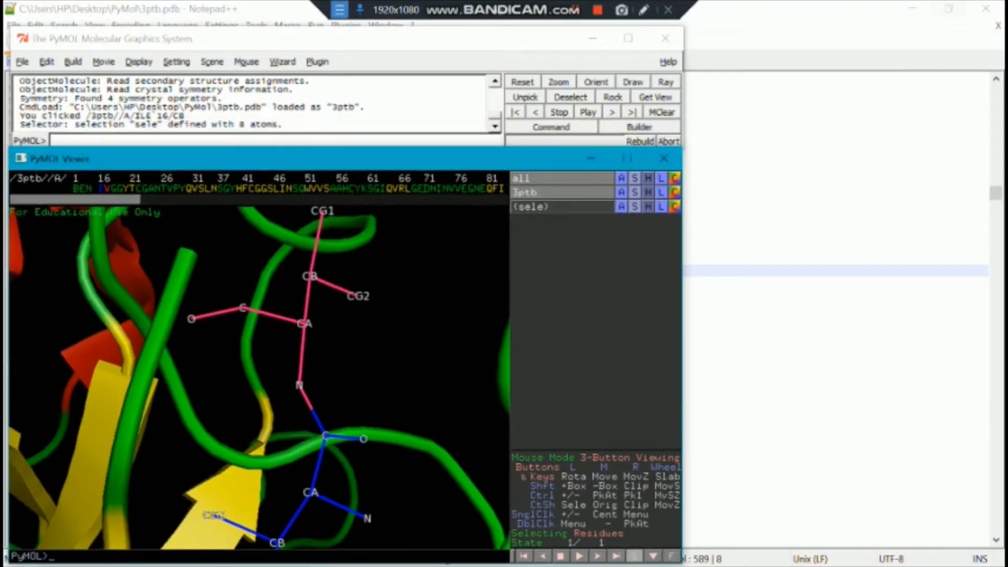
pyautogui.click(216, 39)
pyautogui.moveTo(216, 39); pyautogui.dragTo(212, 22)
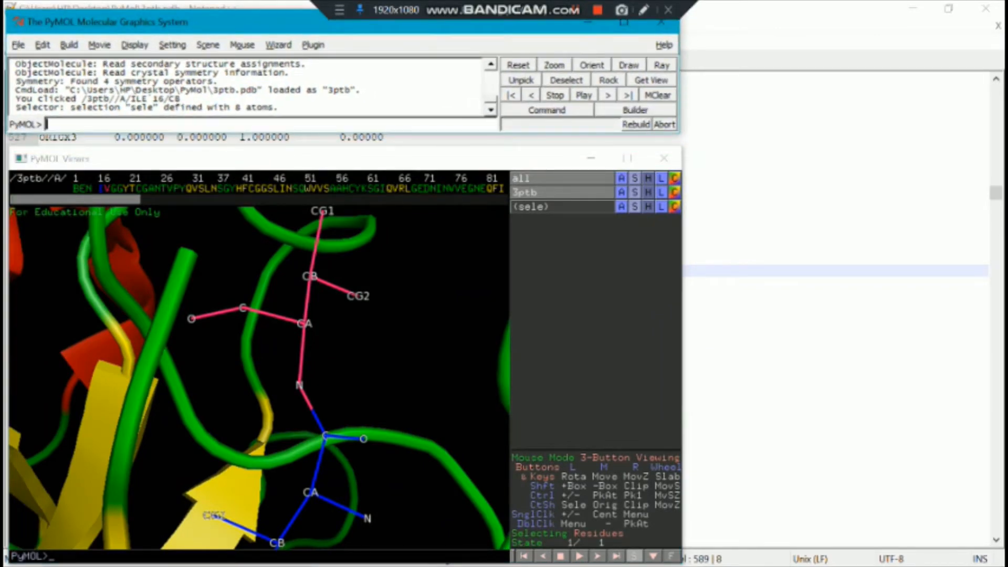
pyautogui.click(278, 45)
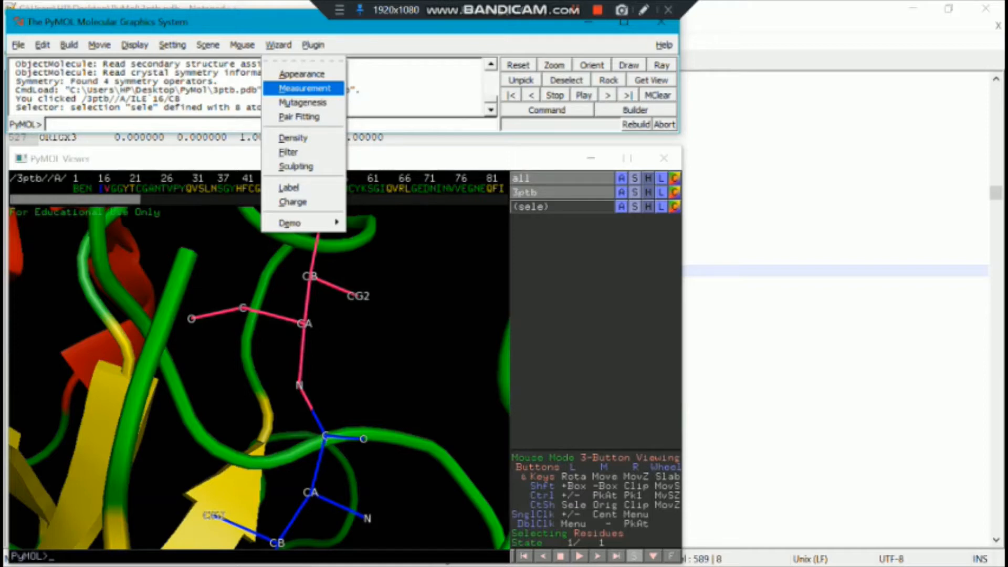
pyautogui.press('Return')
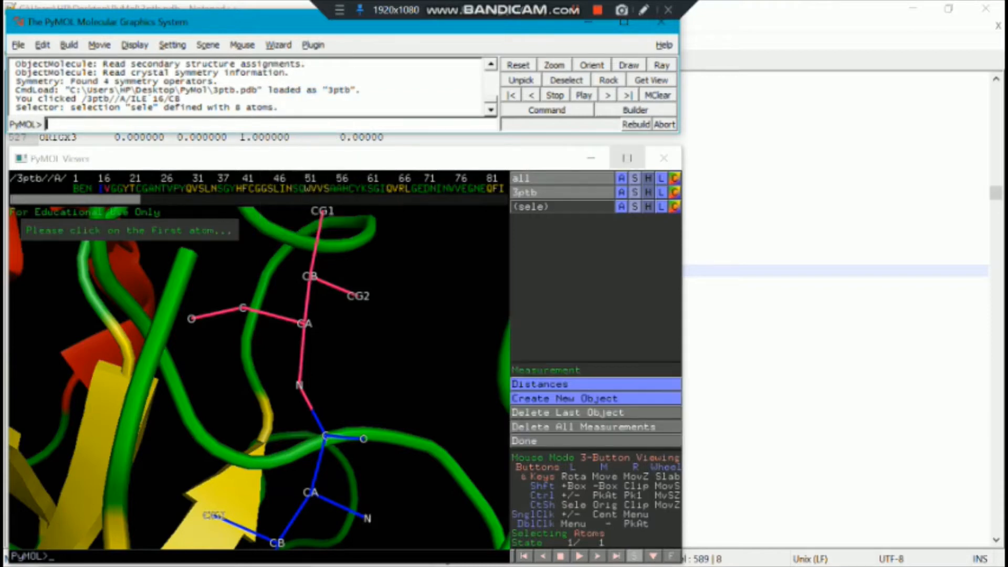
# - Measure the distance between the O atom of valine 17 and the CG2 atom of isoleucine 16 in Distances mode
pyautogui.click(628, 158)
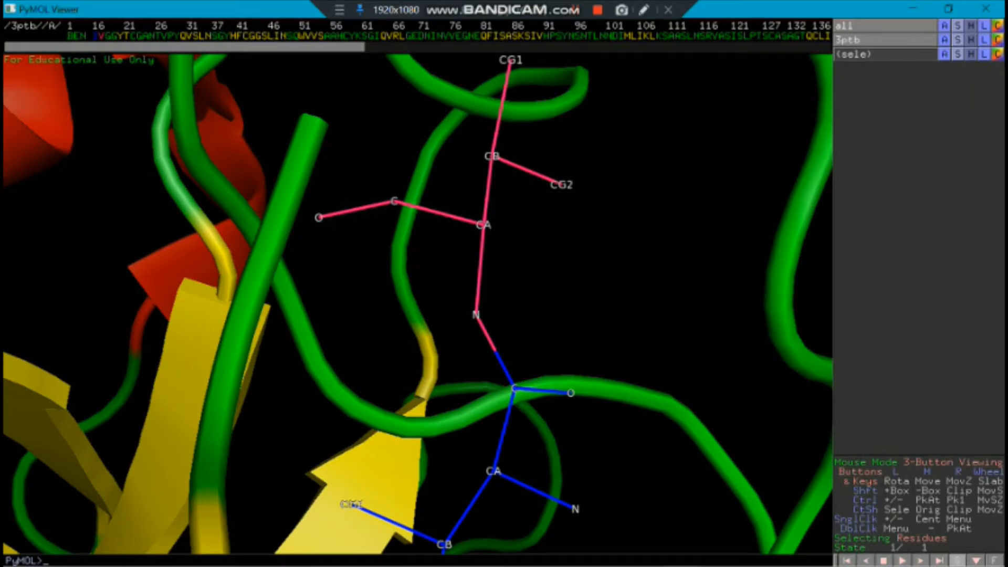
pyautogui.click(949, 9)
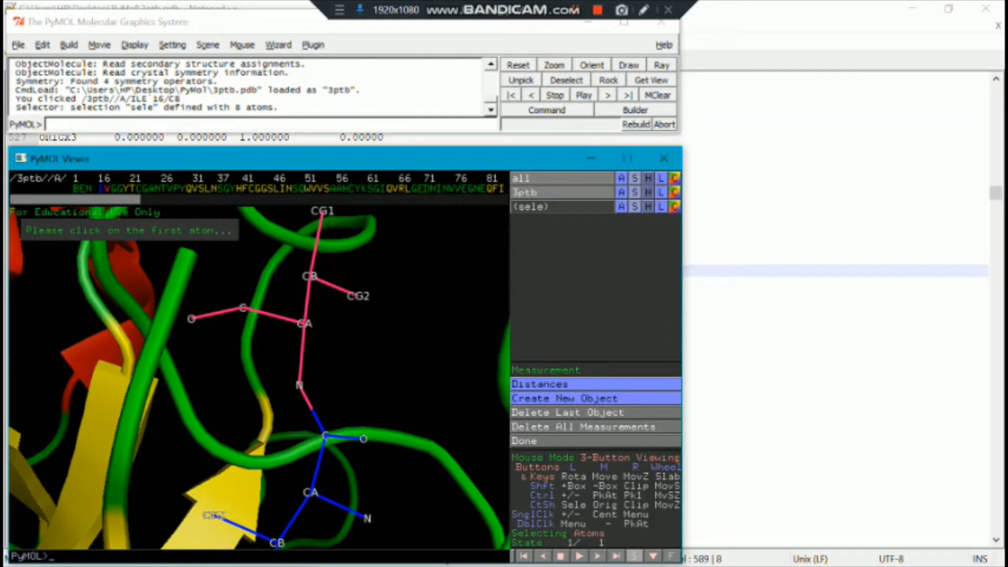
pyautogui.click(540, 384)
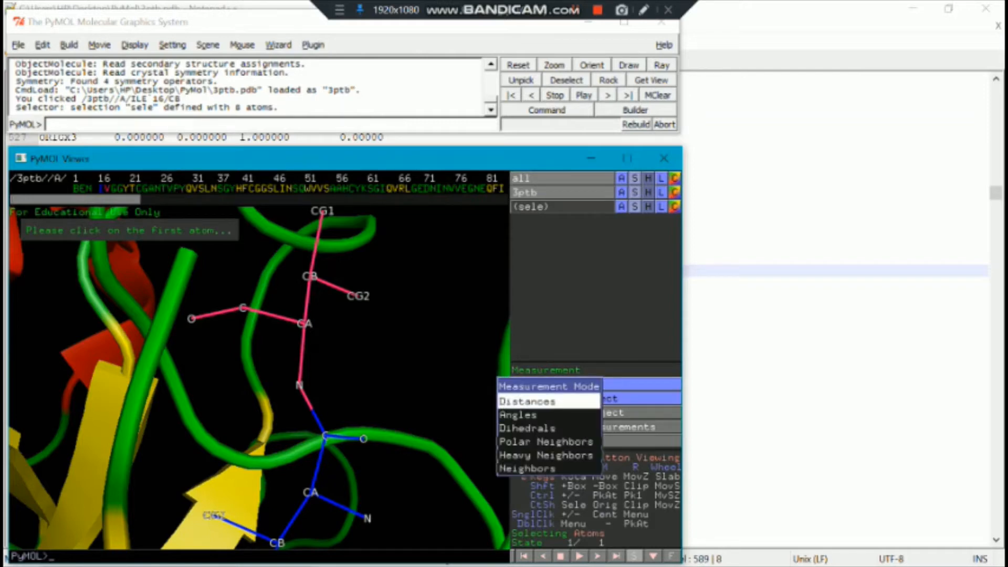
pyautogui.click(527, 402)
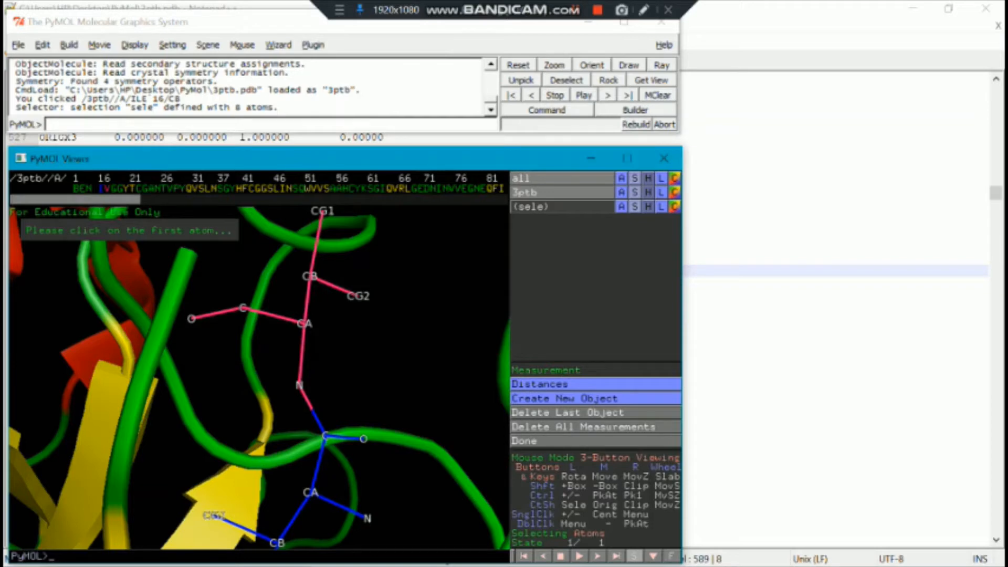
pyautogui.click(191, 319)
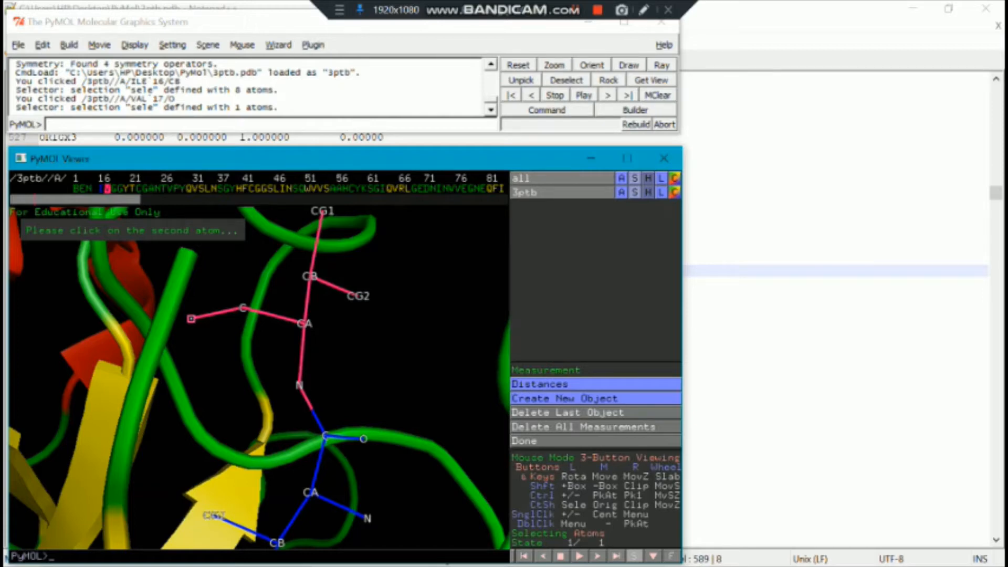
pyautogui.click(215, 515)
pyautogui.moveTo(263, 389); pyautogui.dragTo(287, 382)
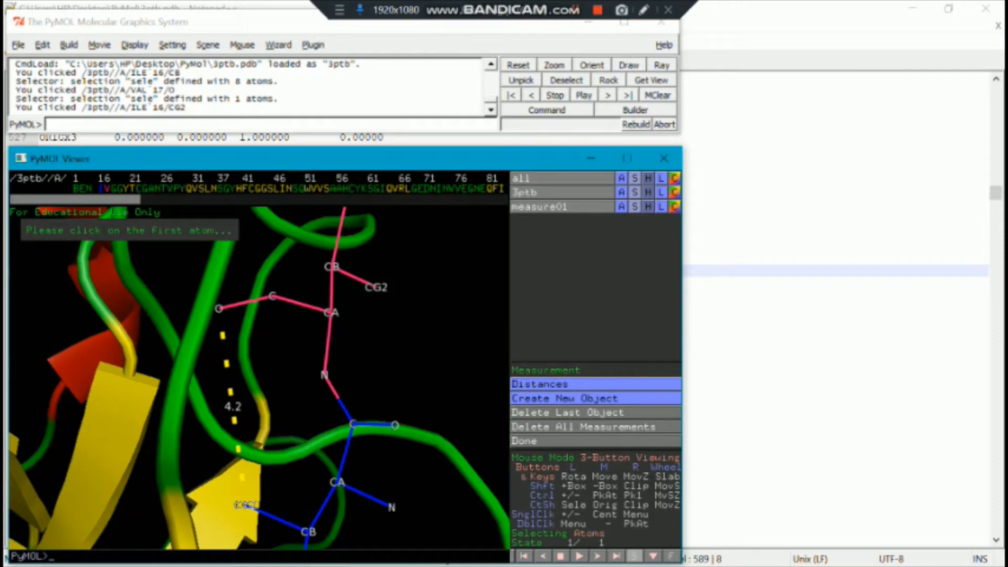
# - Color the distance measurement cyan and rotate the structure to inspect the dashed line
pyautogui.click(674, 206)
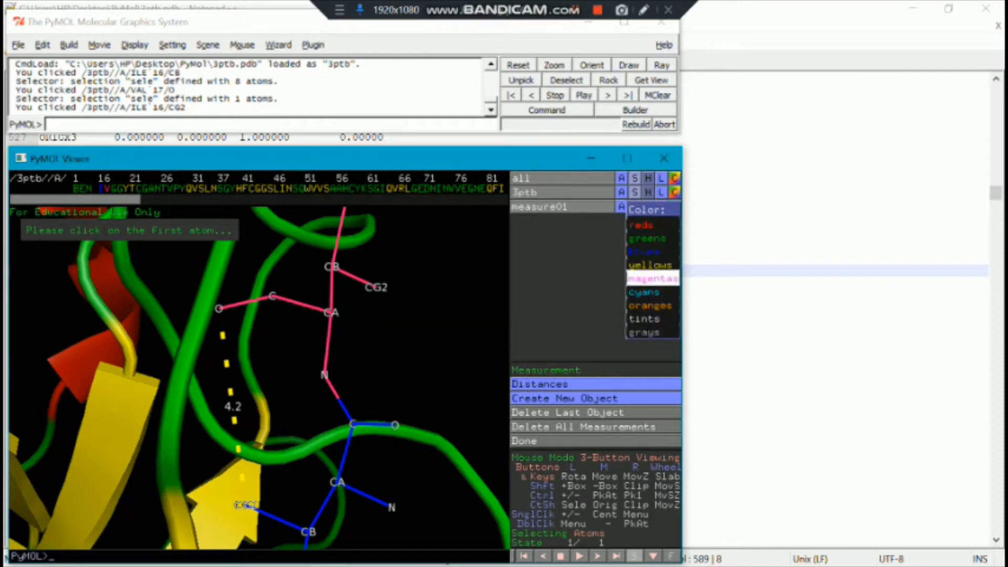
pyautogui.moveTo(651, 292)
pyautogui.click(573, 292)
pyautogui.moveTo(367, 357); pyautogui.dragTo(323, 295)
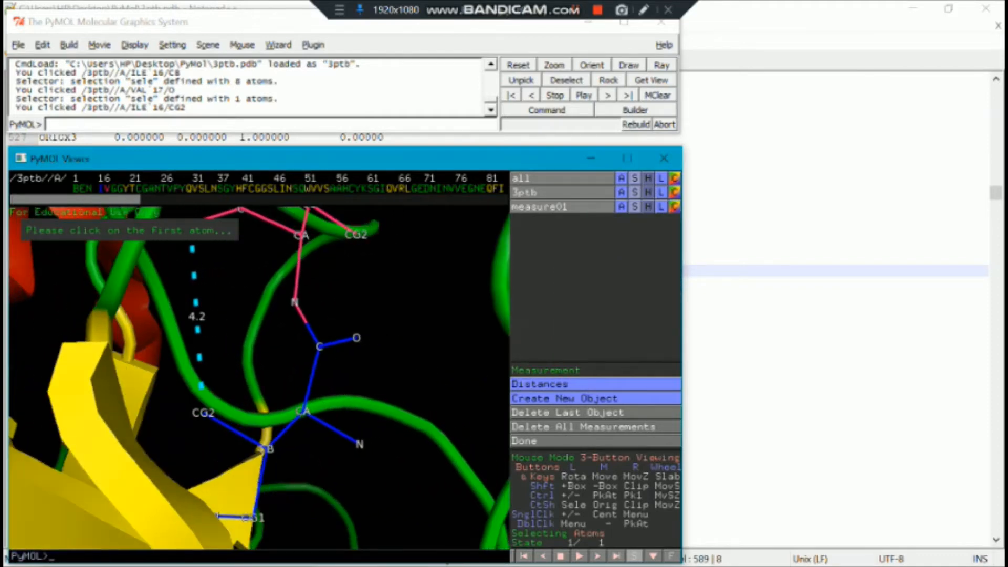
pyautogui.moveTo(323, 296); pyautogui.dragTo(295, 304)
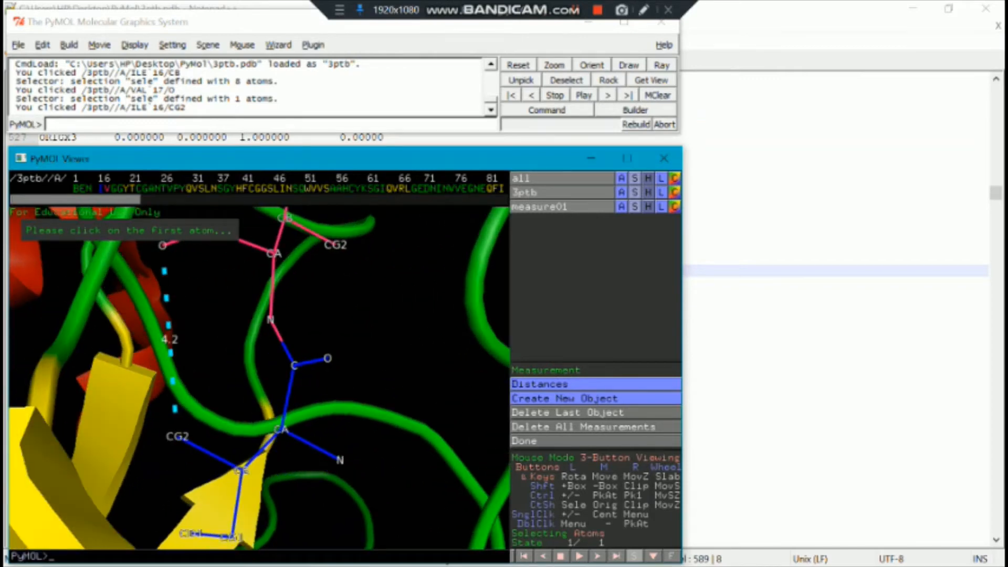
# - Delete all measurements and, in Angles mode, measure the angle from valine 17 N through isoleucine 16 C to isoleucine 16 O
pyautogui.click(583, 426)
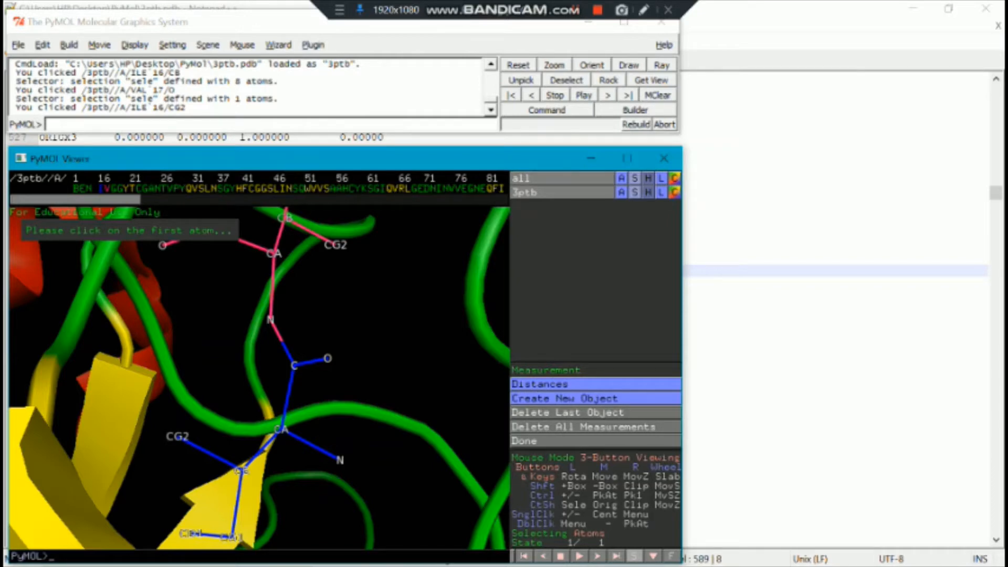
pyautogui.click(541, 383)
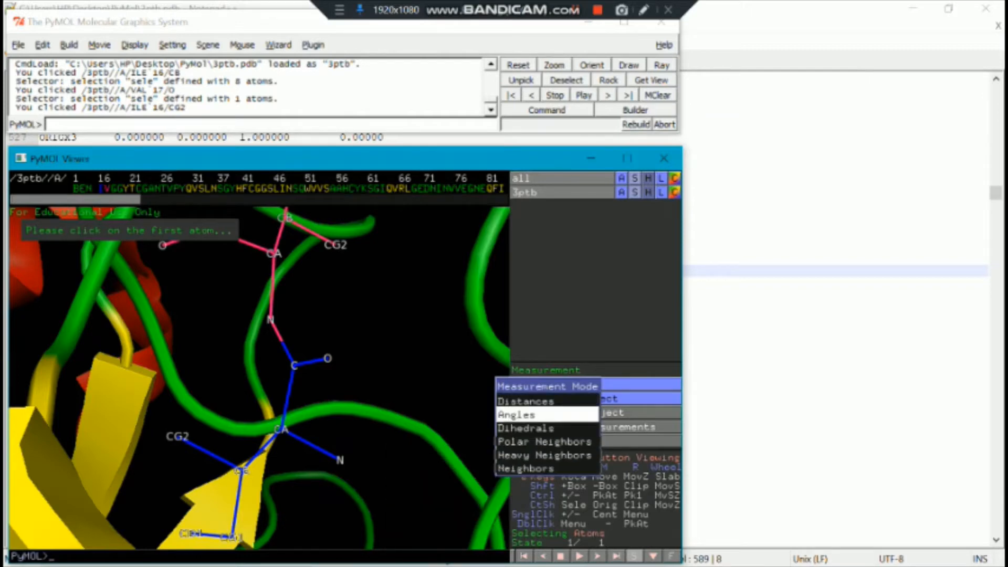
pyautogui.click(547, 415)
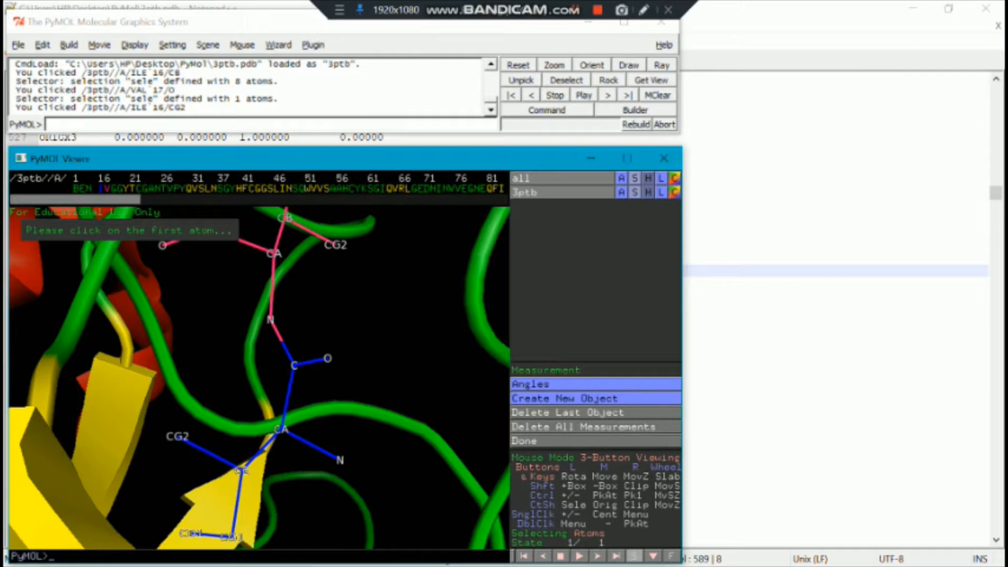
pyautogui.click(271, 319)
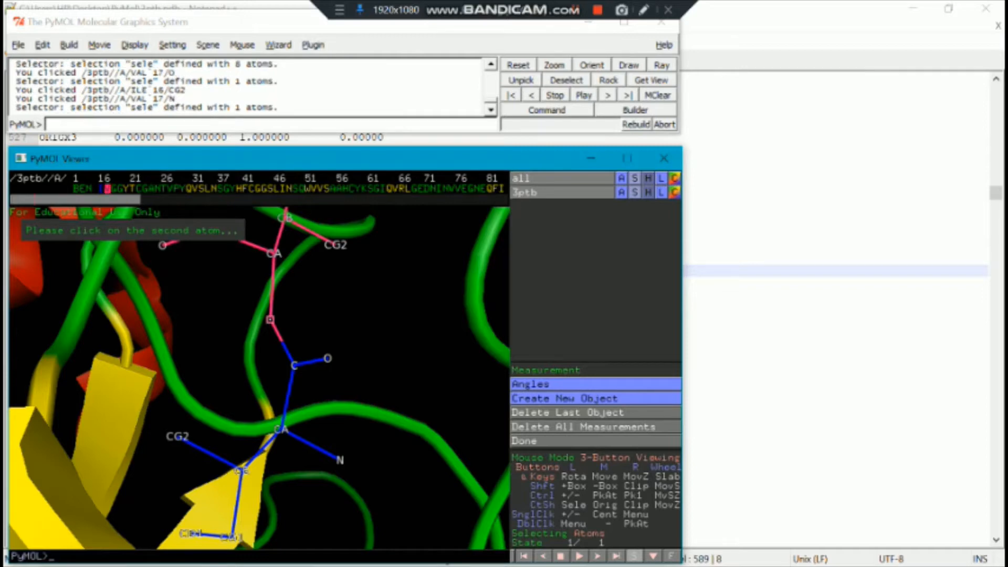
pyautogui.click(294, 365)
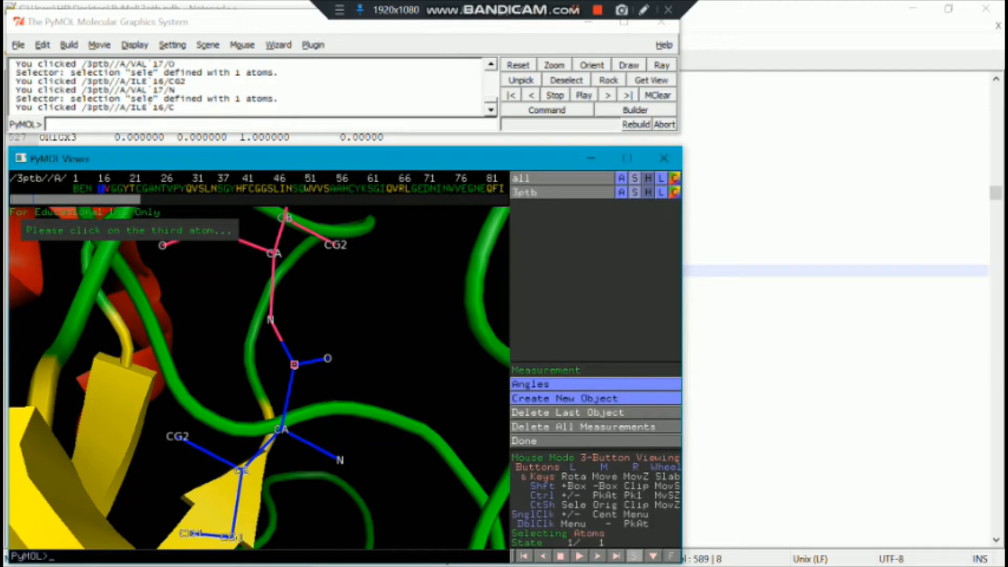
pyautogui.click(327, 358)
# - Maximize the viewer and bring the N–C–O angle measurement up close to examine its dashed arc
pyautogui.moveTo(363, 342); pyautogui.dragTo(396, 337)
pyautogui.click(627, 158)
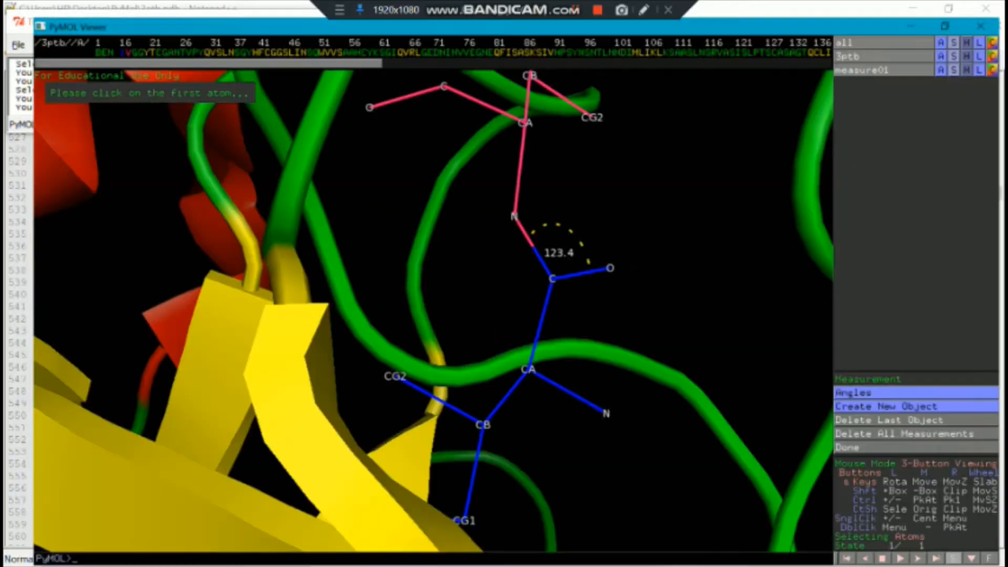
pyautogui.moveTo(473, 262); pyautogui.dragTo(473, 316, button='right')
pyautogui.moveTo(577, 263); pyautogui.dragTo(430, 315, button='middle')
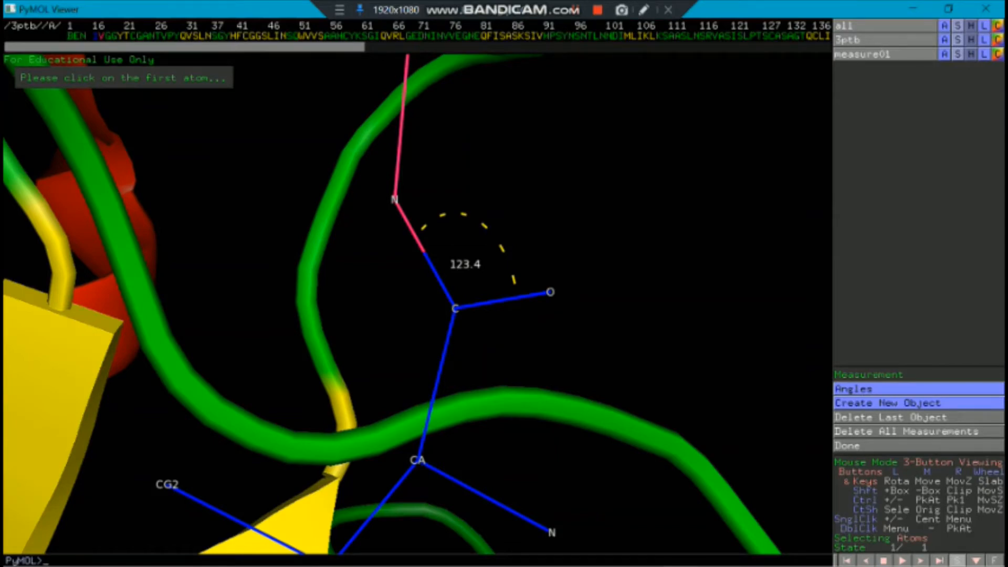
pyautogui.moveTo(430, 314); pyautogui.dragTo(457, 313, button='middle')
pyautogui.moveTo(457, 314); pyautogui.dragTo(486, 292)
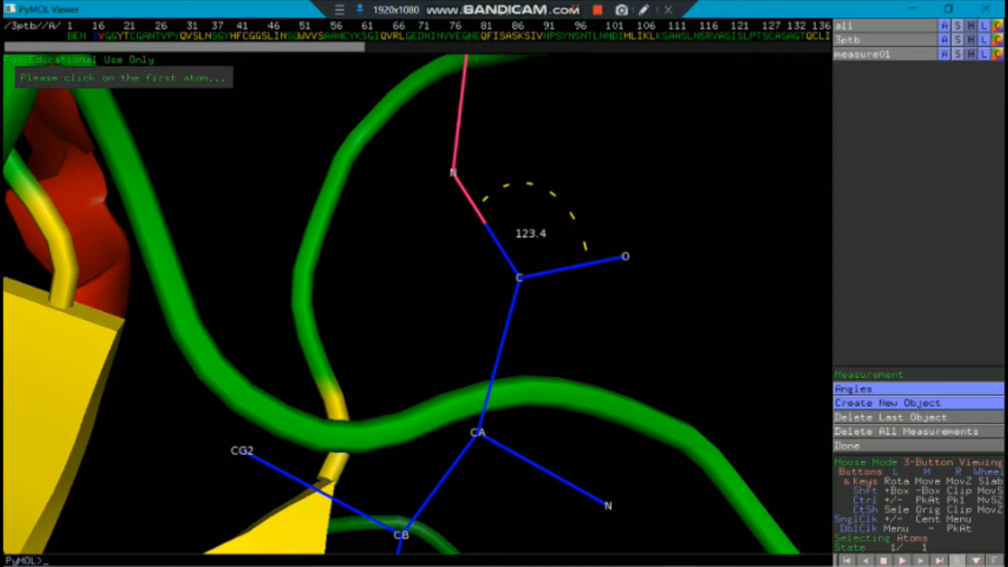
# - Restore the viewer to its smaller size, restart the Measurement wizard, and set its mode to Distances
pyautogui.click(948, 9)
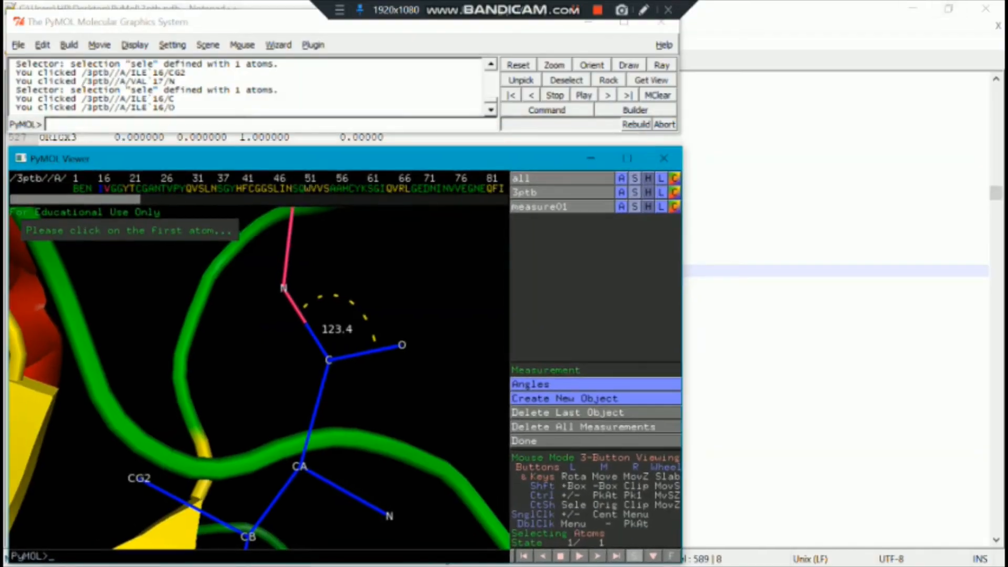
pyautogui.click(279, 45)
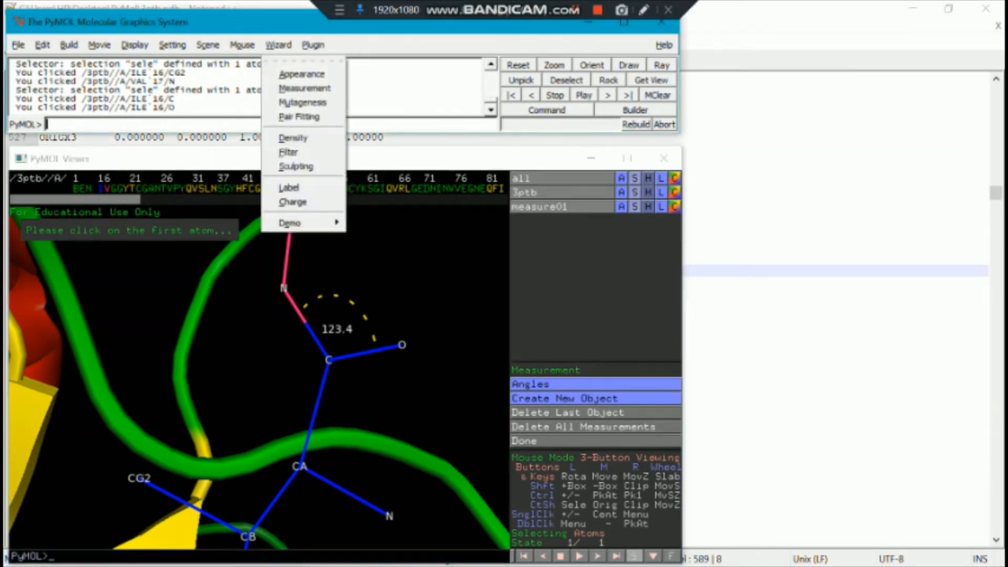
pyautogui.click(305, 88)
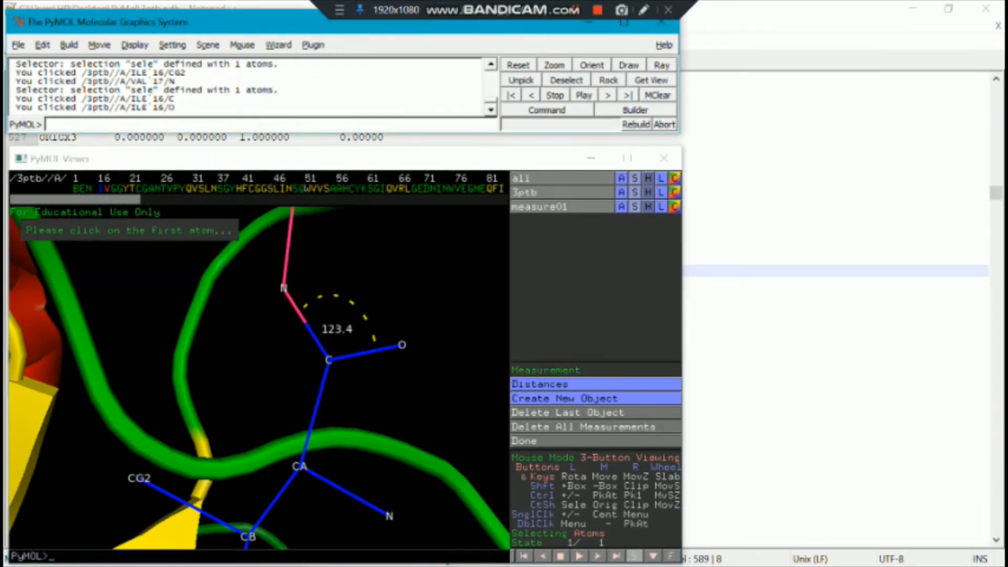
pyautogui.click(539, 384)
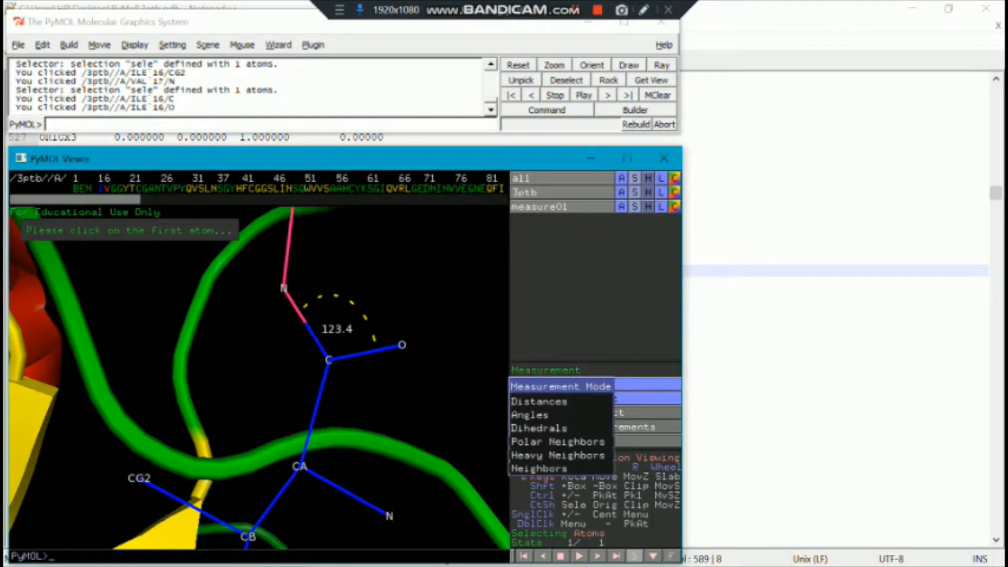
pyautogui.click(540, 402)
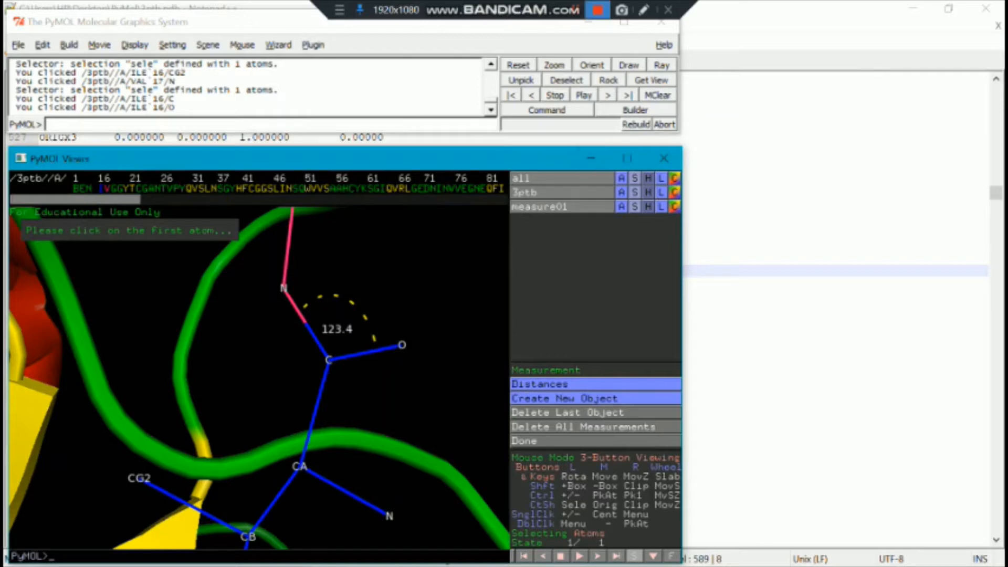
# - Maximize the viewer, delete all measurements, and close the Measurement wizard
pyautogui.click(627, 159)
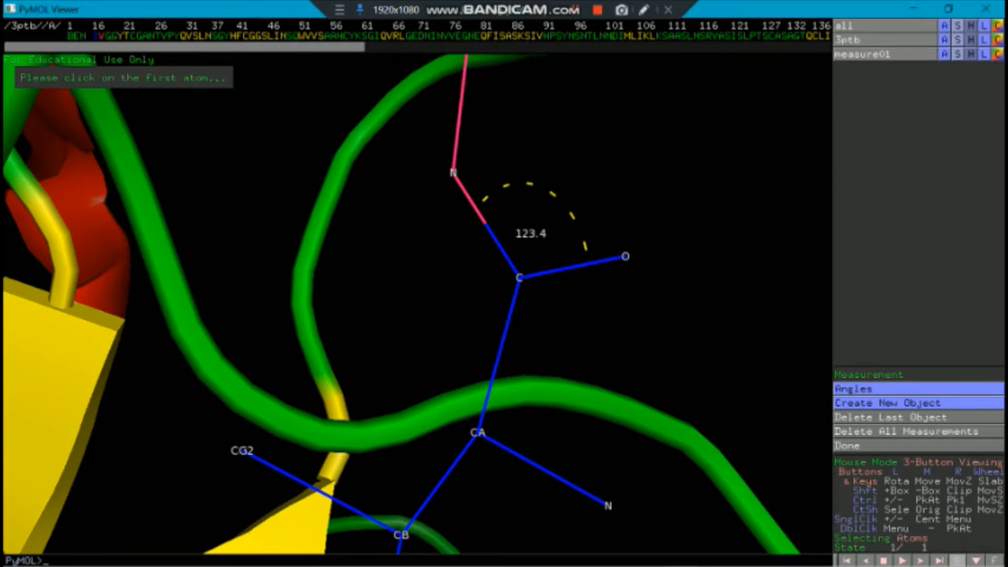
pyautogui.click(906, 432)
pyautogui.click(849, 446)
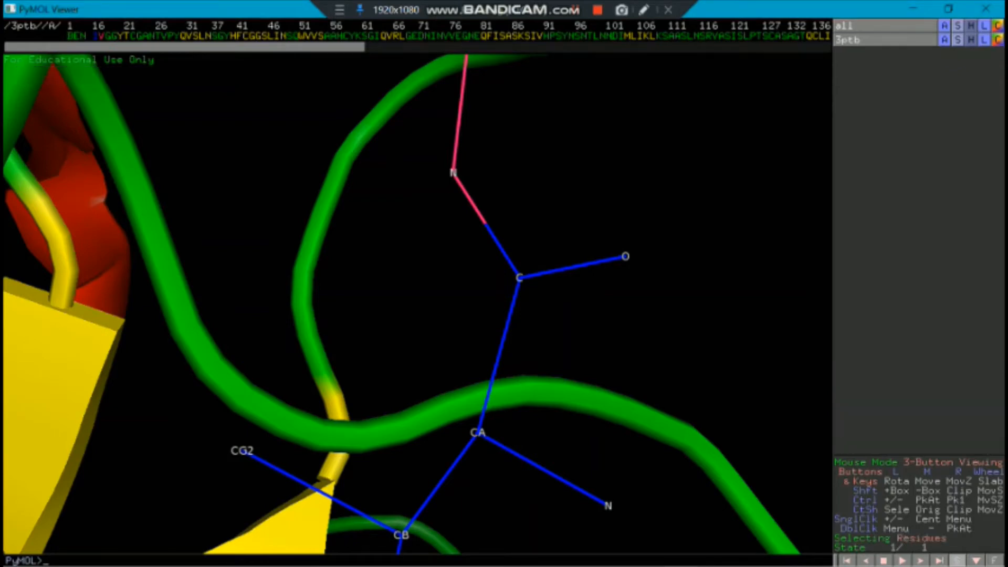
# - Zoom the view to fit all objects and rotate the whole protein
pyautogui.moveTo(417, 368); pyautogui.dragTo(417, 236, button='right')
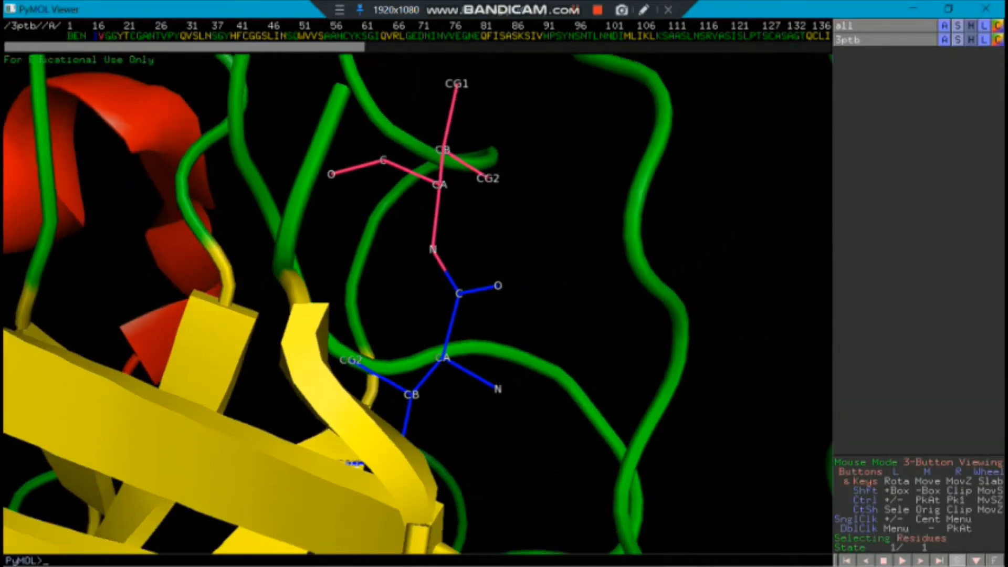
pyautogui.click(945, 26)
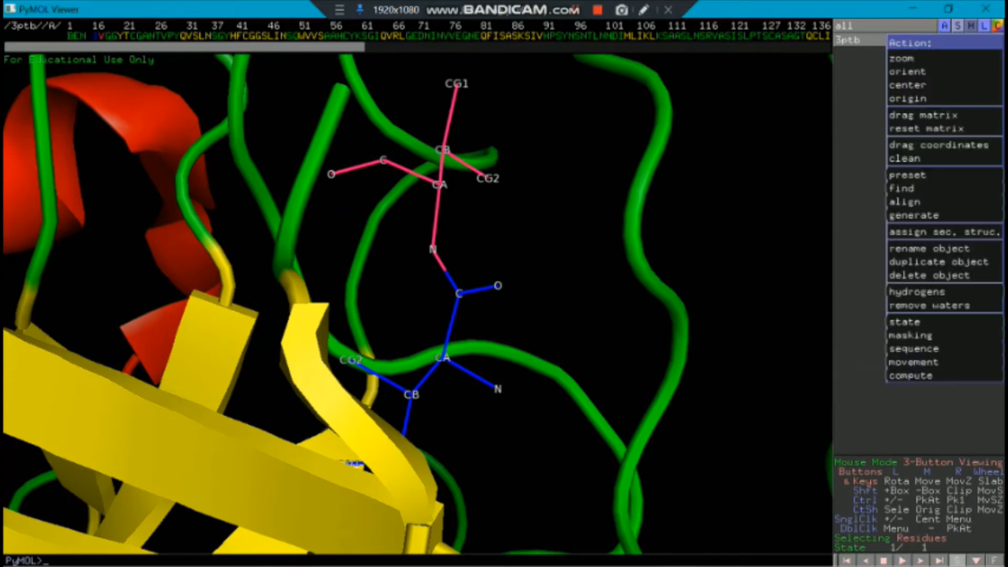
pyautogui.click(908, 57)
pyautogui.moveTo(420, 315); pyautogui.dragTo(178, 309)
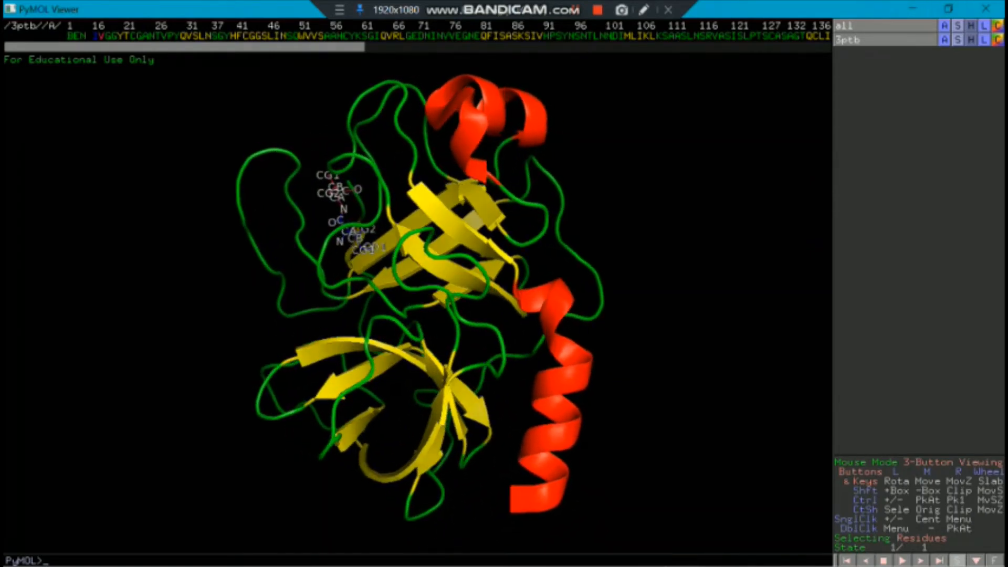
pyautogui.click(882, 39)
pyautogui.click(882, 40)
pyautogui.click(945, 40)
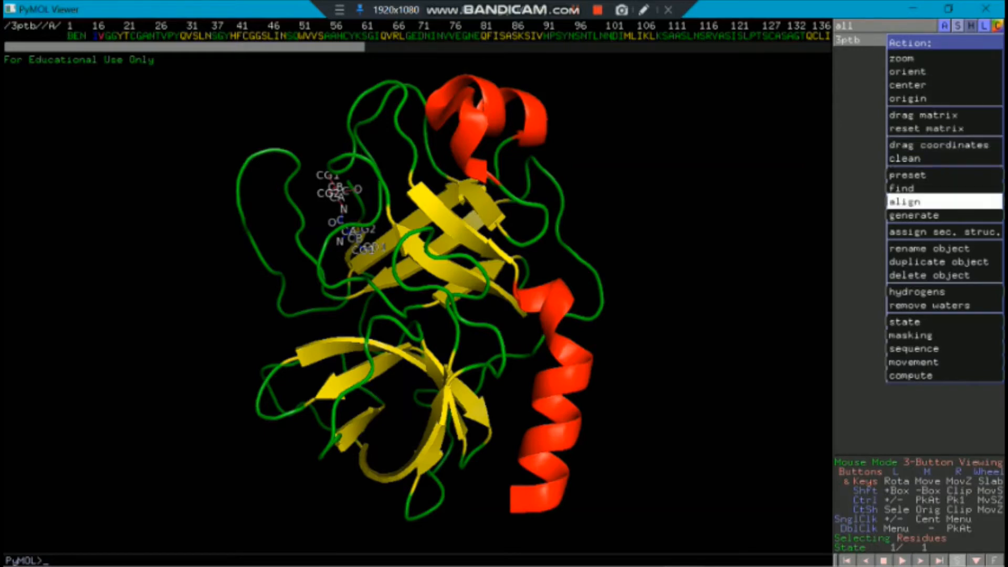
pyautogui.moveTo(914, 216)
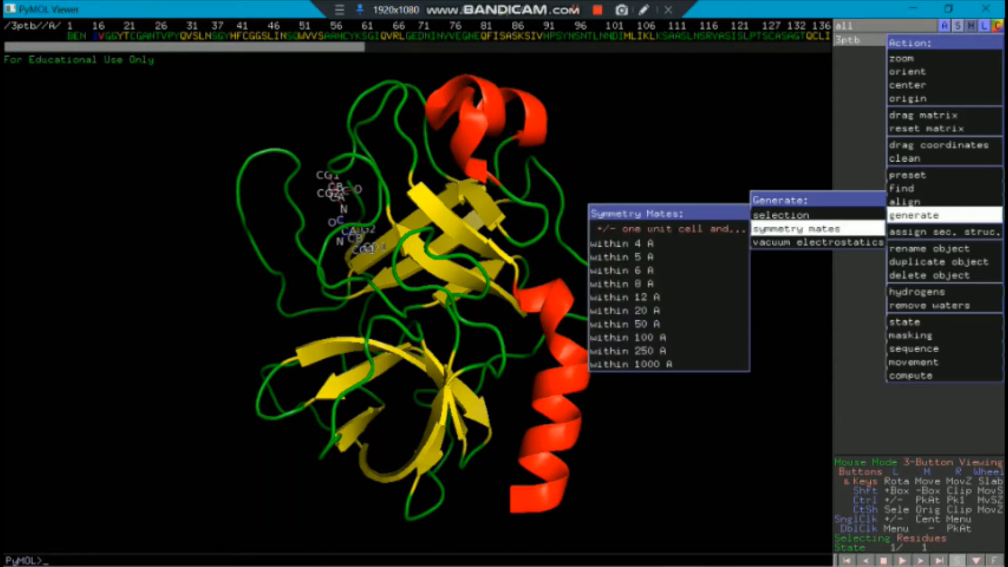
pyautogui.moveTo(818, 243)
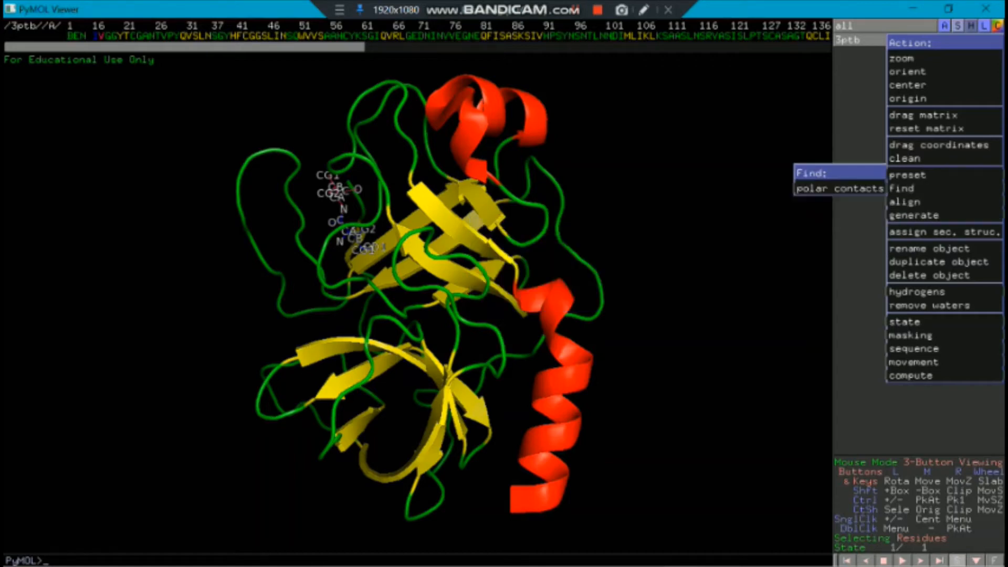
pyautogui.click(746, 173)
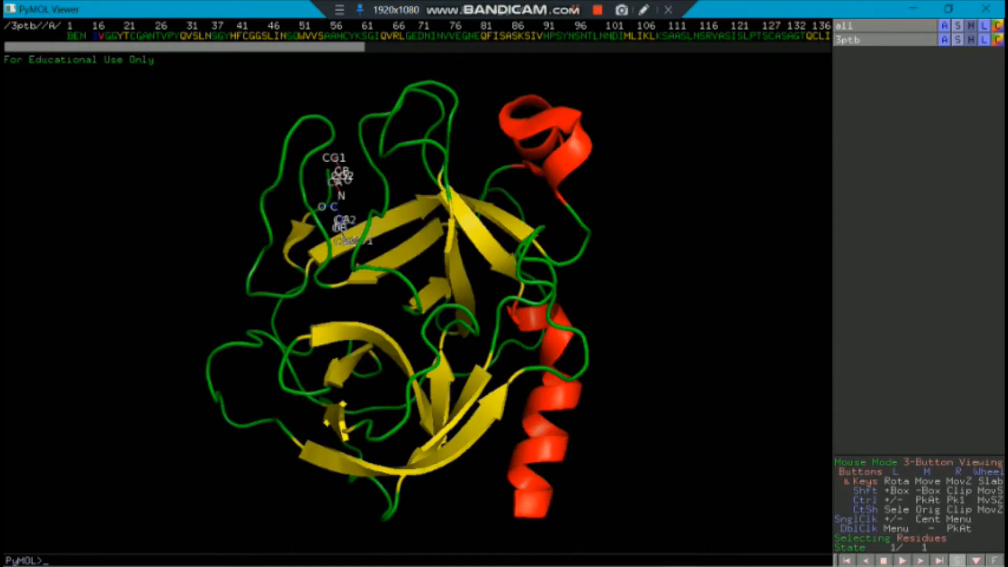
# - Generate the vacuum electrostatics local protein contact potential for the 3ptb object
pyautogui.click(945, 39)
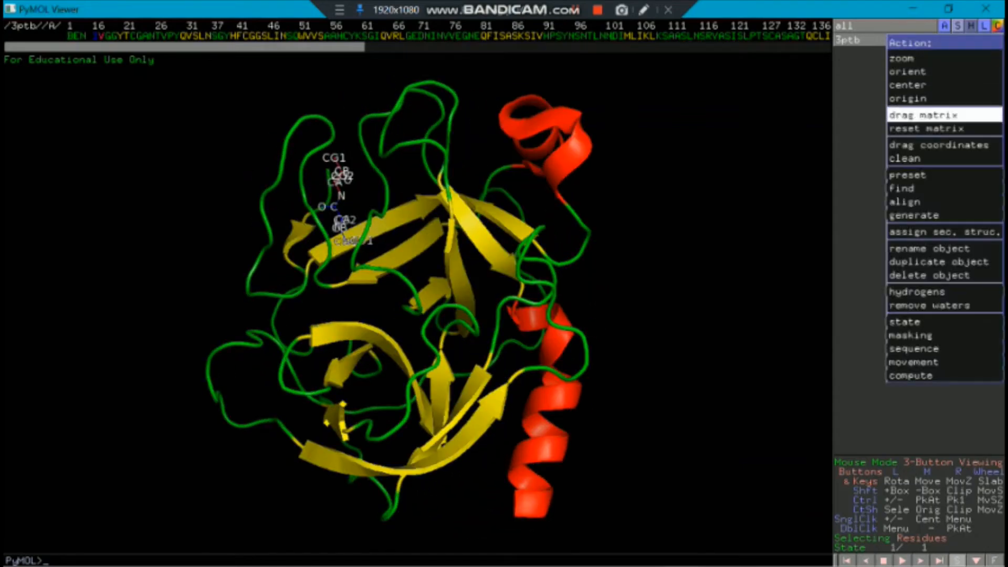
pyautogui.moveTo(919, 215)
pyautogui.moveTo(803, 215)
pyautogui.moveTo(817, 242)
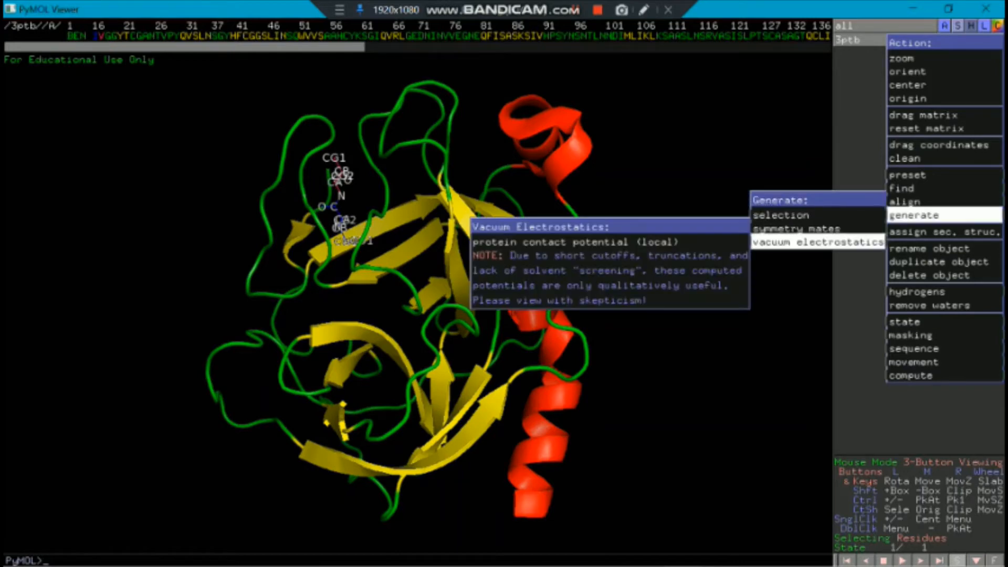
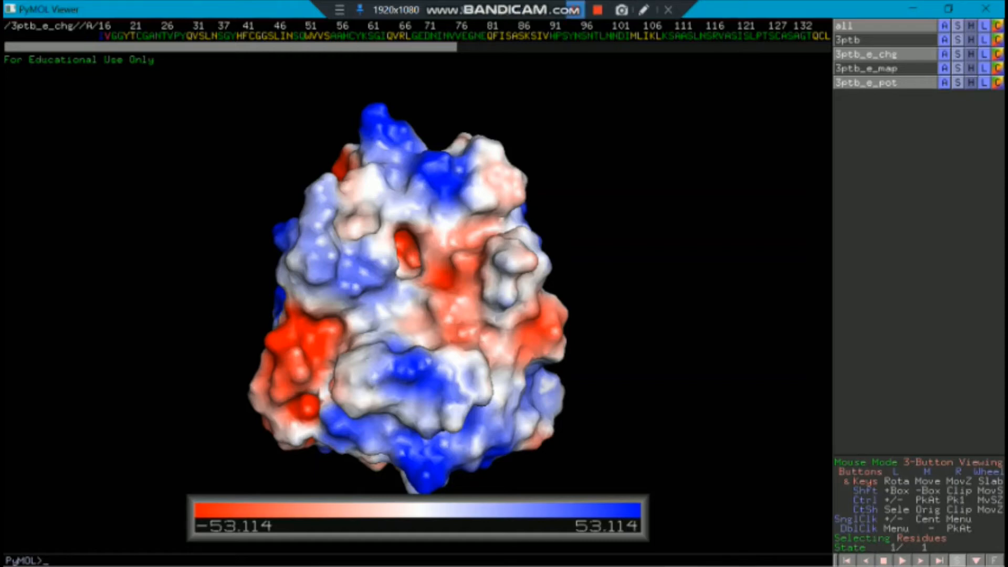
pyautogui.click(575, 9)
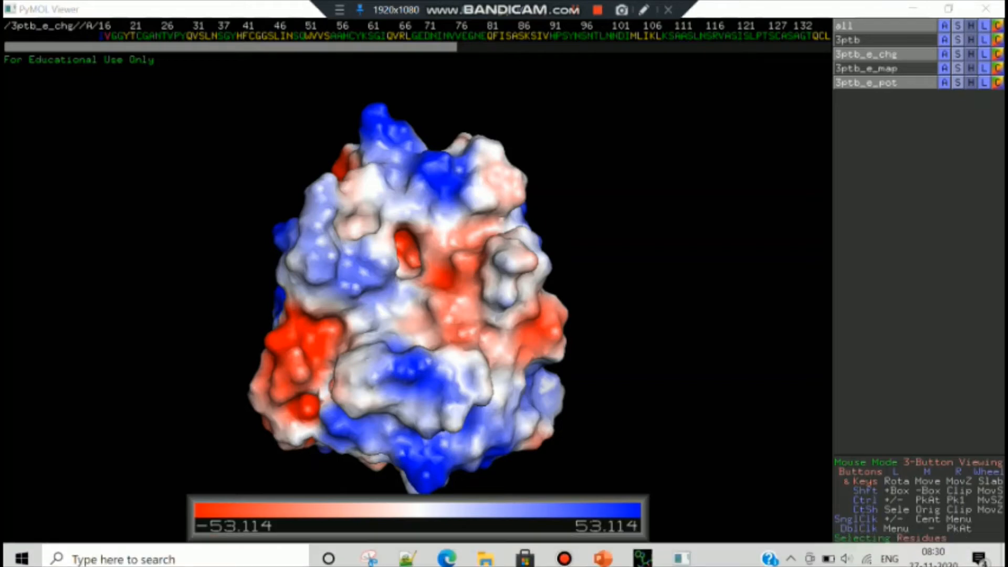
# - Rotate the electrostatic surface through its different sides to examine how the red and blue charge regions are distributed
pyautogui.moveTo(336, 294); pyautogui.dragTo(531, 295)
pyautogui.moveTo(368, 294); pyautogui.dragTo(480, 298)
pyautogui.moveTo(420, 294); pyautogui.dragTo(339, 304)
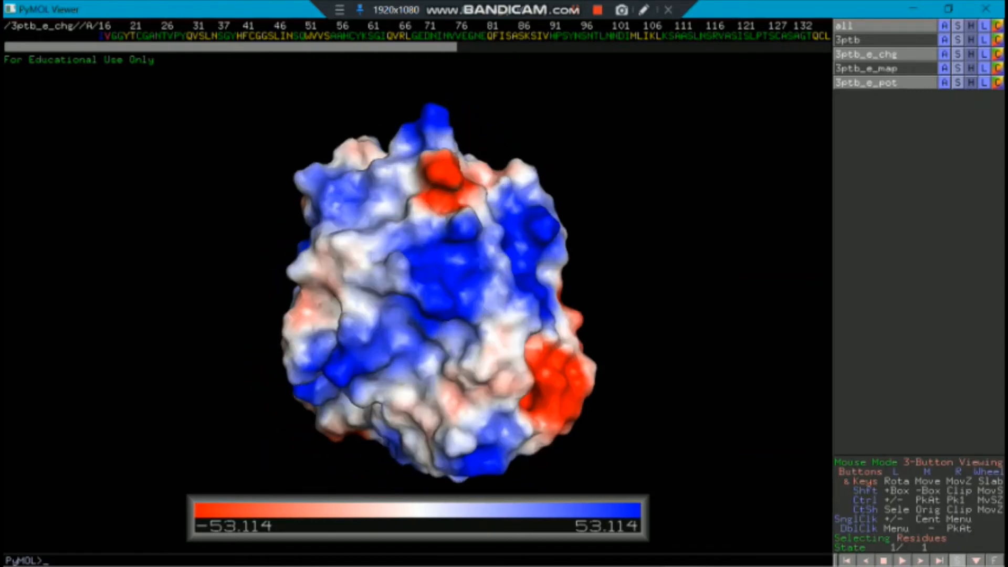
pyautogui.moveTo(530, 278); pyautogui.dragTo(654, 296)
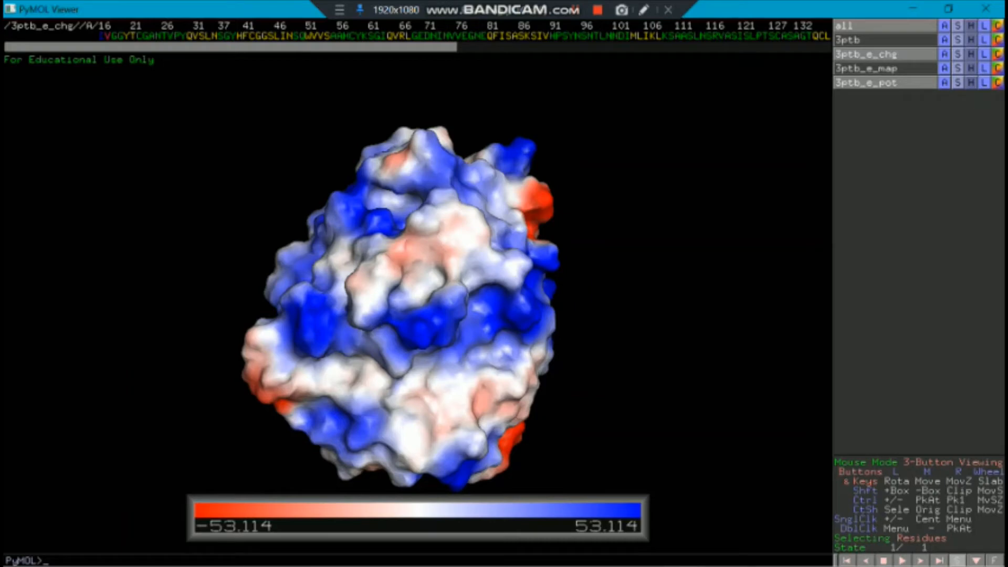
pyautogui.moveTo(462, 295); pyautogui.dragTo(549, 310)
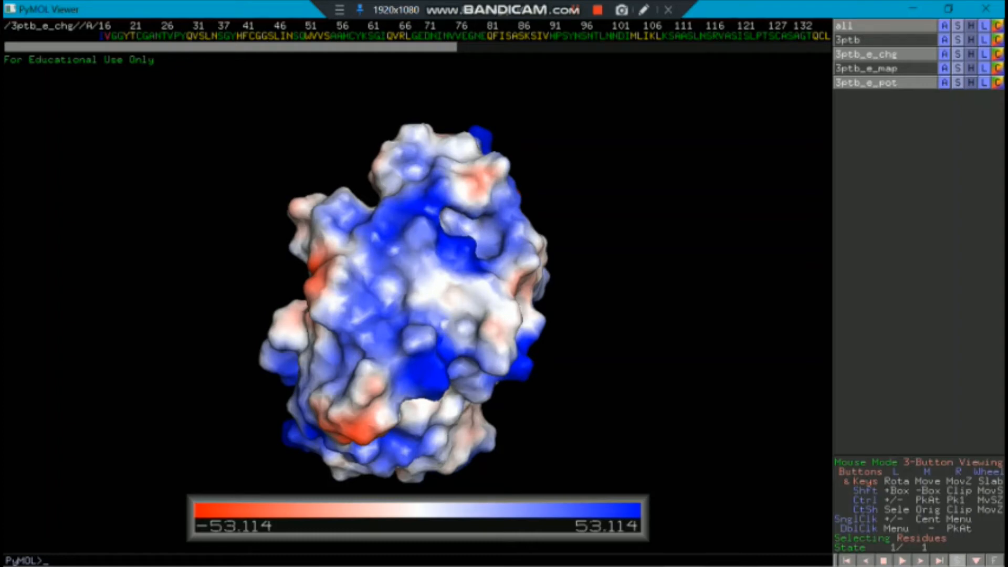
pyautogui.moveTo(504, 300); pyautogui.dragTo(525, 283)
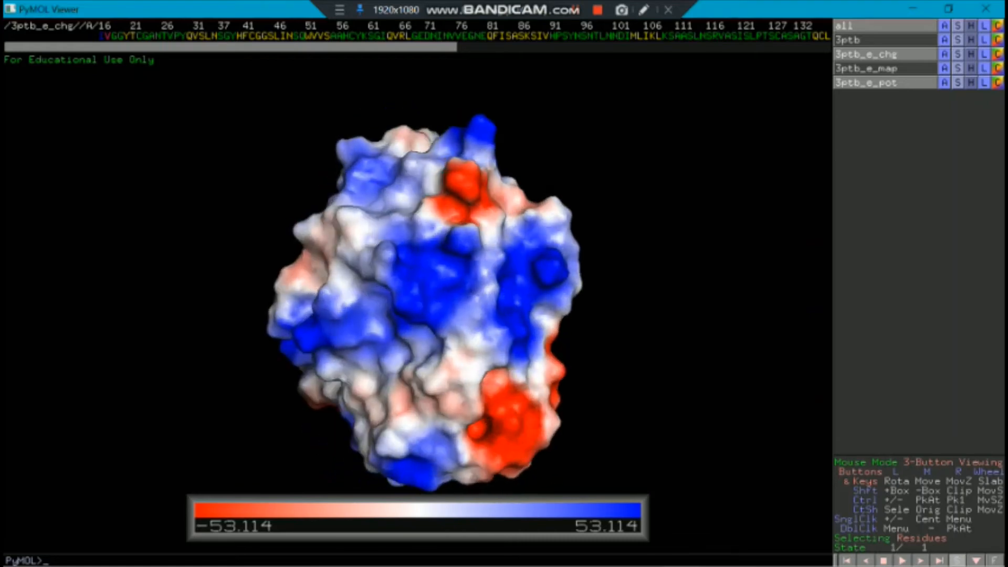
pyautogui.moveTo(603, 565)
pyautogui.moveTo(362, 283); pyautogui.dragTo(735, 286)
pyautogui.moveTo(389, 273); pyautogui.dragTo(557, 278)
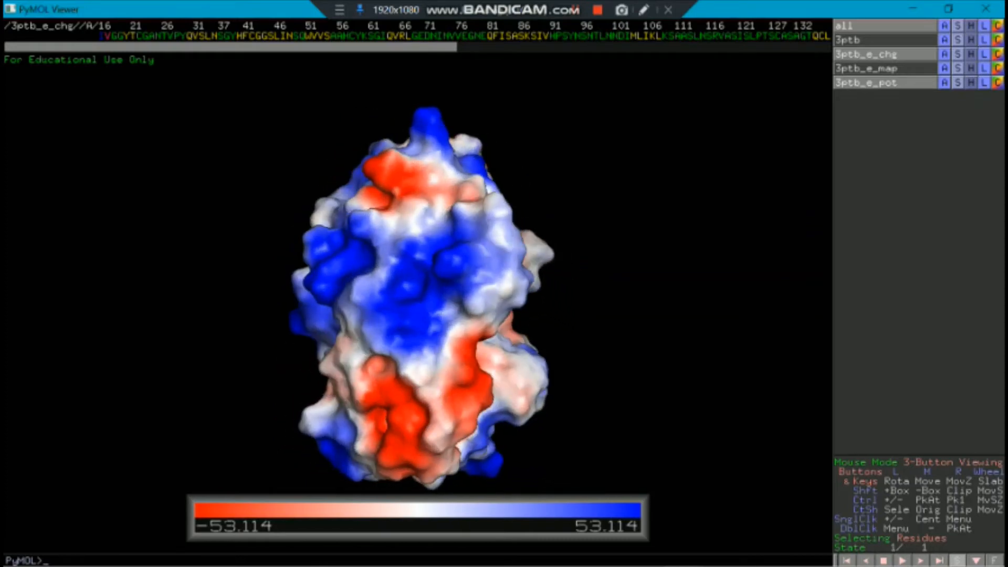
# - Zoom in on the electrostatic surface and turn it to inspect its pockets and charged patches closely
pyautogui.moveTo(399, 283); pyautogui.dragTo(620, 227)
pyautogui.moveTo(620, 227); pyautogui.dragTo(620, 320, button='right')
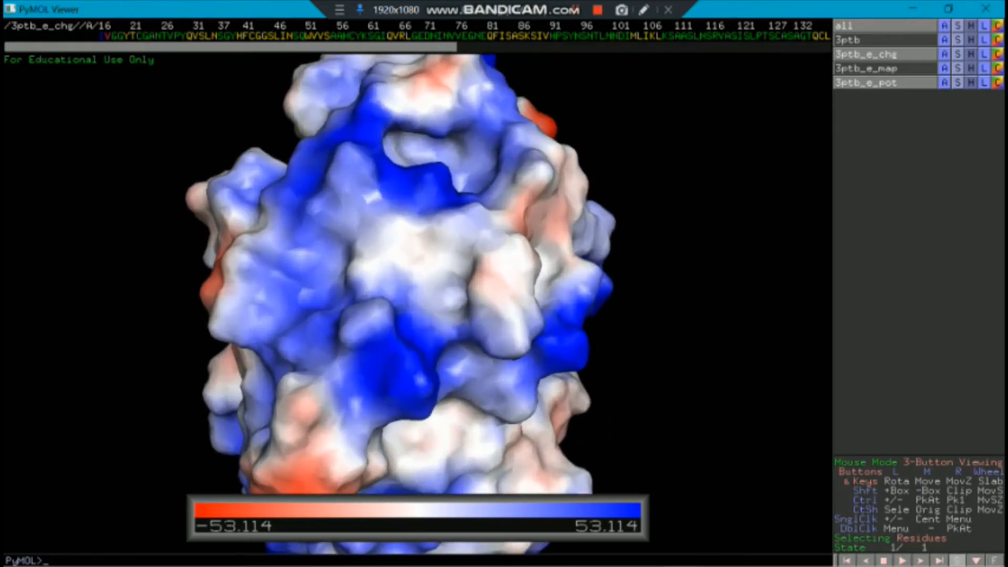
pyautogui.moveTo(525, 294); pyautogui.dragTo(551, 344)
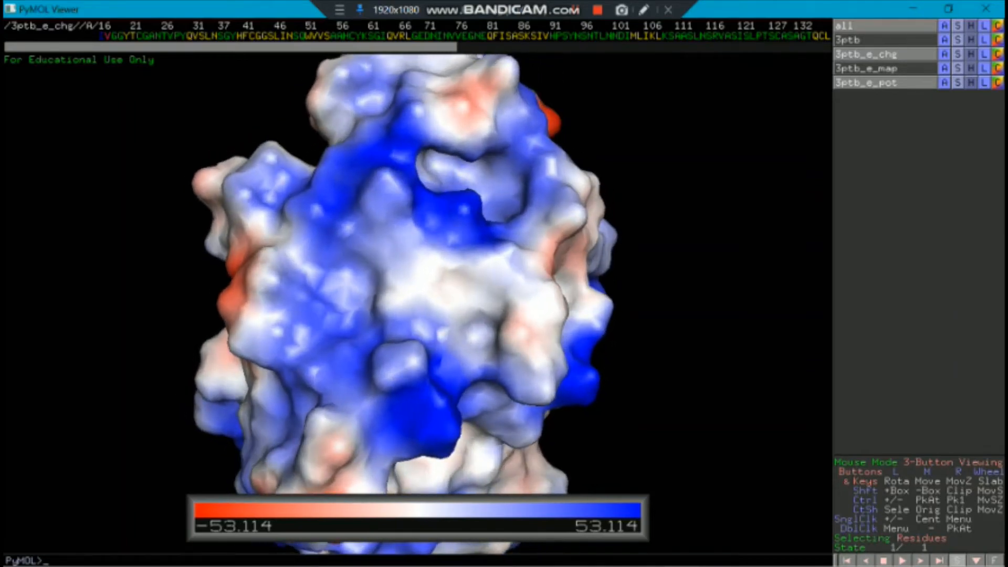
pyautogui.moveTo(552, 344); pyautogui.dragTo(558, 338)
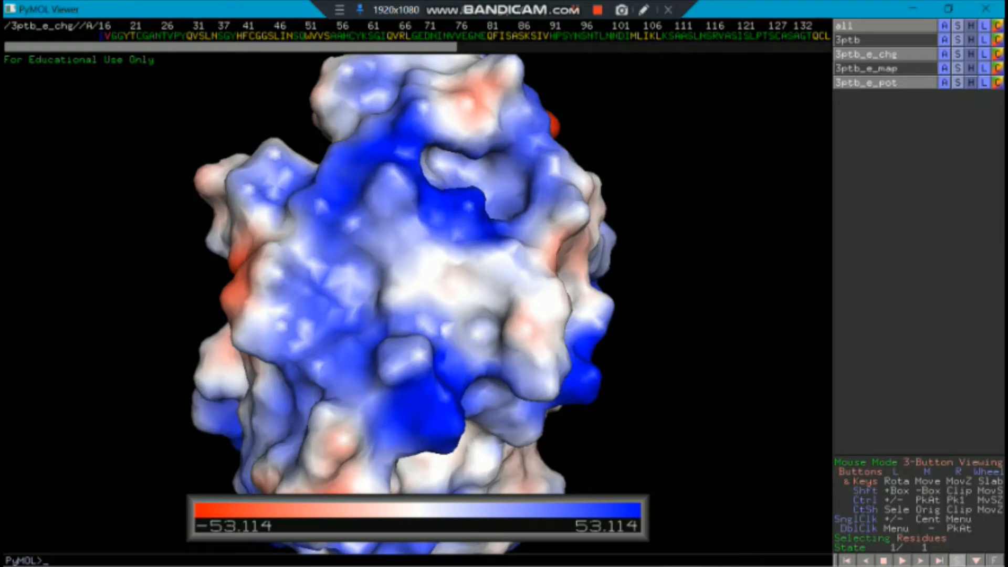
pyautogui.moveTo(410, 210); pyautogui.dragTo(460, 220)
pyautogui.moveTo(137, 420); pyautogui.dragTo(293, 347)
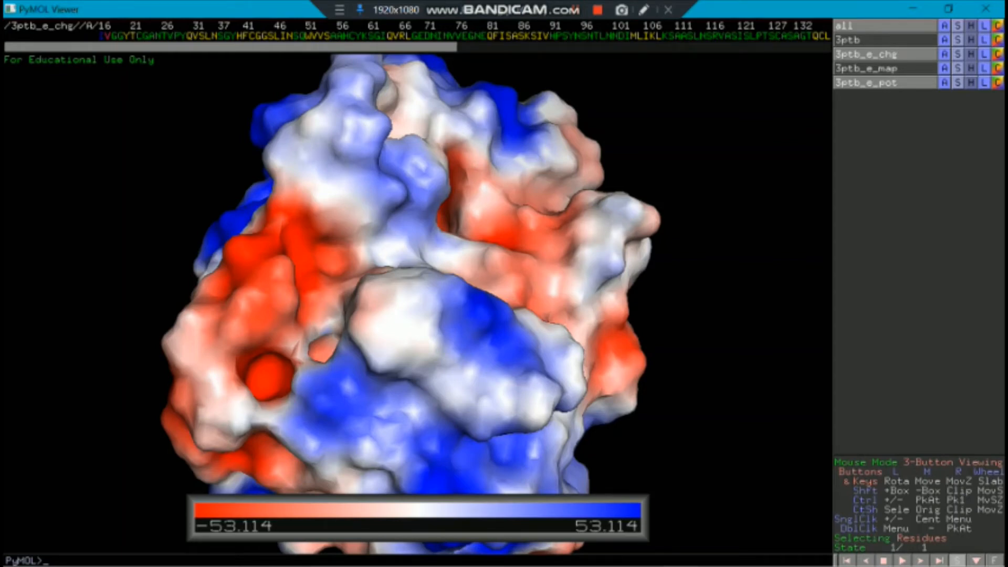
# - Examine the round red pocket and the small opening beside it on the electrostatic surface at close range, then from farther back
pyautogui.moveTo(296, 351); pyautogui.dragTo(316, 376)
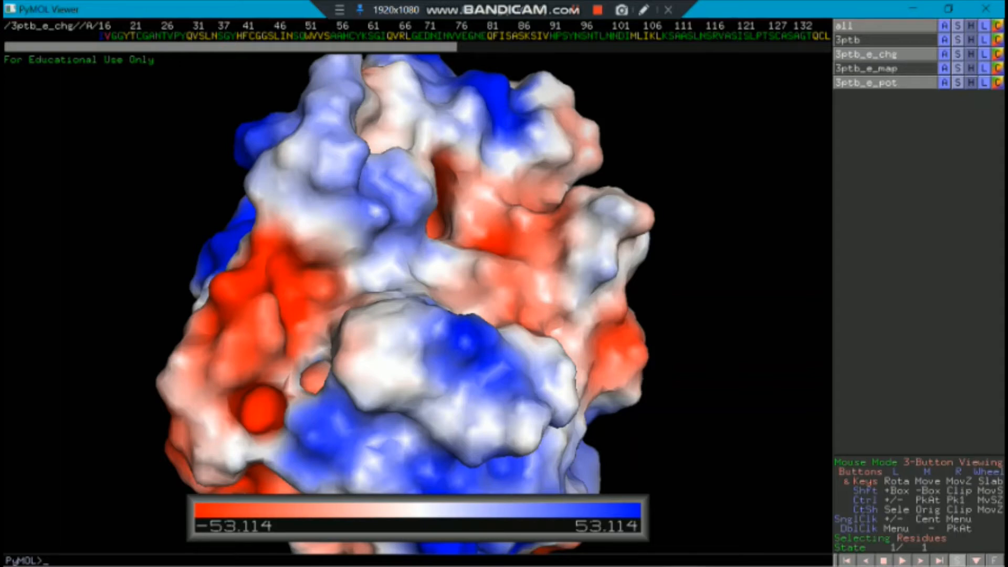
pyautogui.moveTo(415, 294); pyautogui.dragTo(439, 306)
pyautogui.moveTo(439, 306); pyautogui.dragTo(439, 370, button='right')
pyautogui.moveTo(439, 368); pyautogui.dragTo(454, 353)
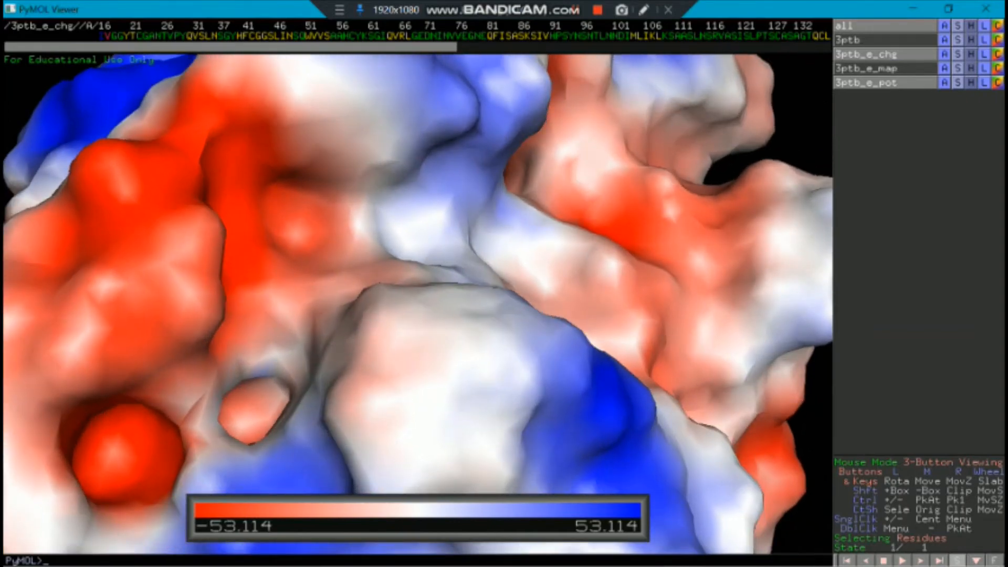
pyautogui.moveTo(462, 518); pyautogui.dragTo(474, 491)
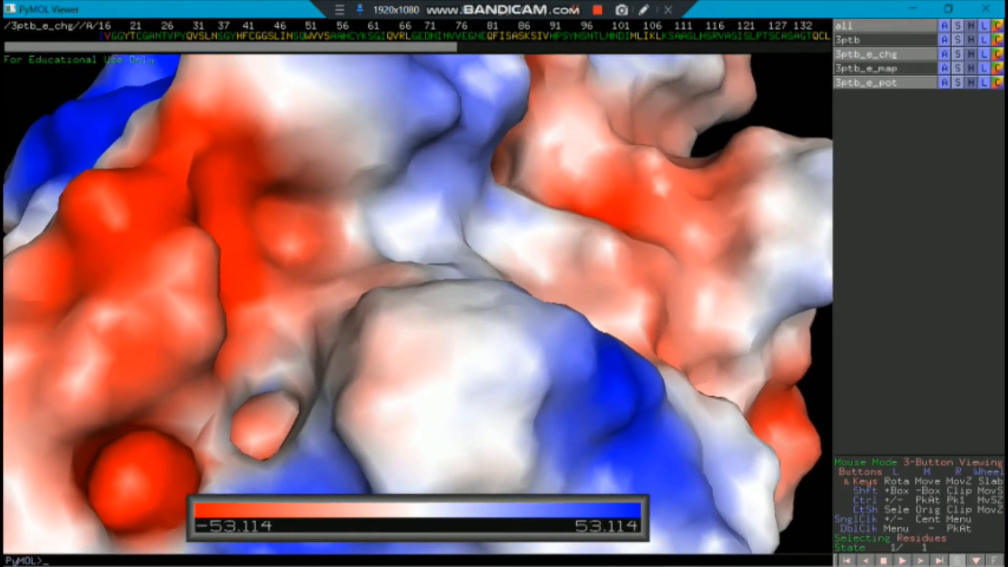
pyautogui.moveTo(436, 378); pyautogui.dragTo(436, 307, button='right')
pyautogui.moveTo(436, 308); pyautogui.dragTo(517, 307)
pyautogui.moveTo(462, 420); pyautogui.dragTo(372, 420)
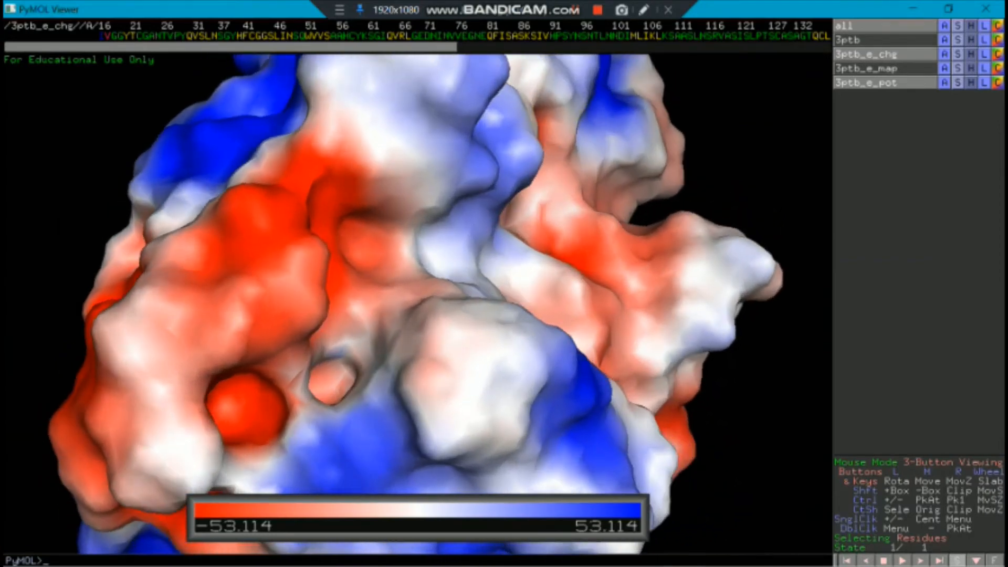
# - Turn the electrostatic surface toward the deep red cavity to inspect it and the charged patches around it
pyautogui.moveTo(436, 378); pyautogui.dragTo(371, 359)
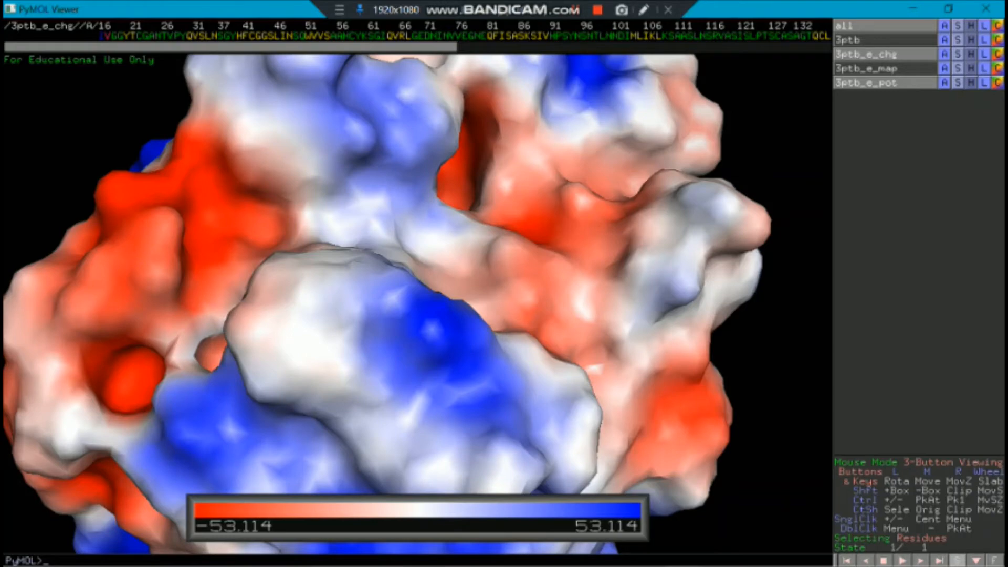
pyautogui.moveTo(368, 315); pyautogui.dragTo(354, 295)
pyautogui.moveTo(568, 362); pyautogui.dragTo(560, 260)
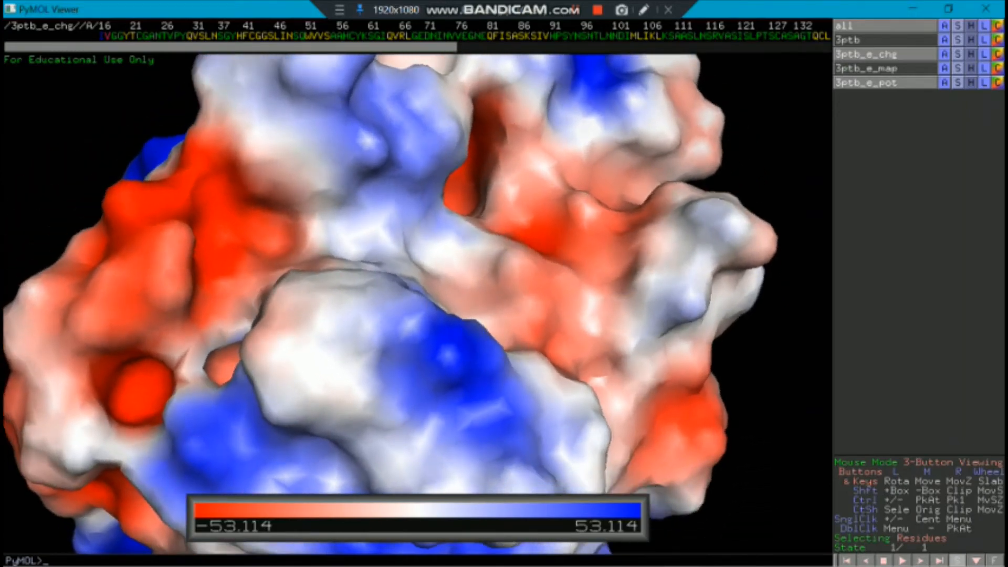
pyautogui.moveTo(420, 315); pyautogui.dragTo(372, 327)
pyautogui.moveTo(631, 315); pyautogui.dragTo(629, 323)
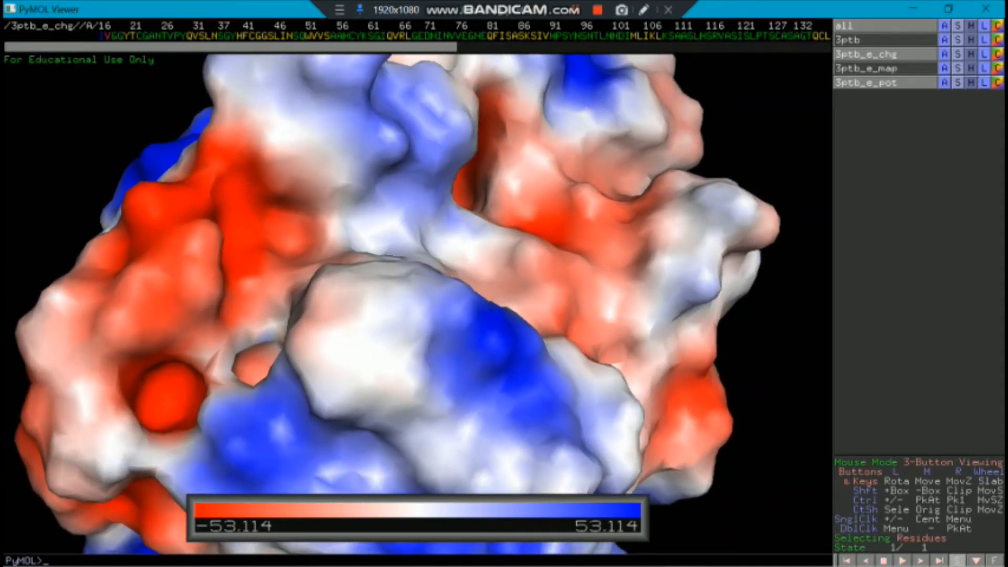
pyautogui.moveTo(447, 288); pyautogui.dragTo(347, 392)
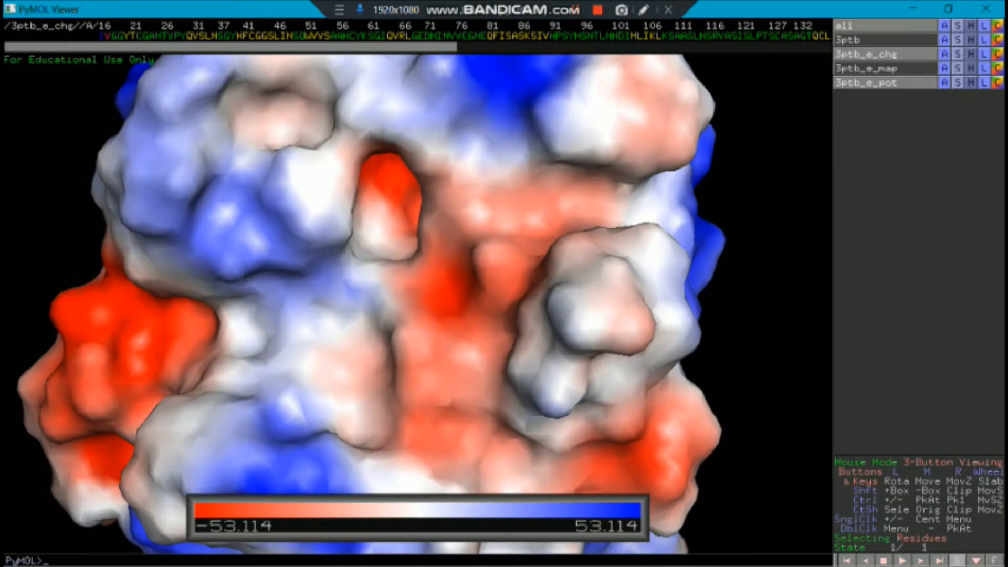
pyautogui.moveTo(347, 392); pyautogui.dragTo(394, 385)
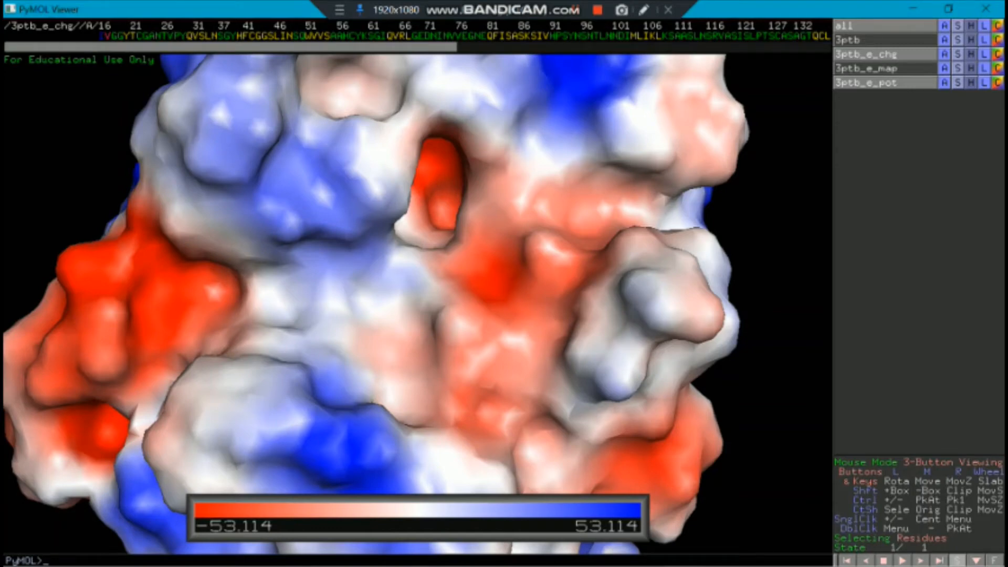
pyautogui.moveTo(394, 385); pyautogui.dragTo(376, 401)
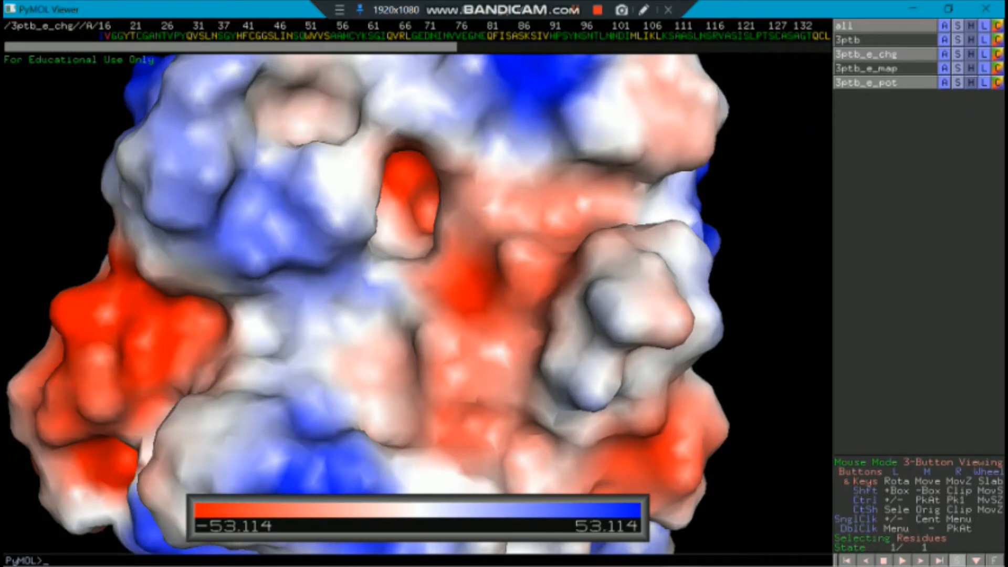
# - Open the available actions for the 3ptb_e_pot object
pyautogui.click(944, 82)
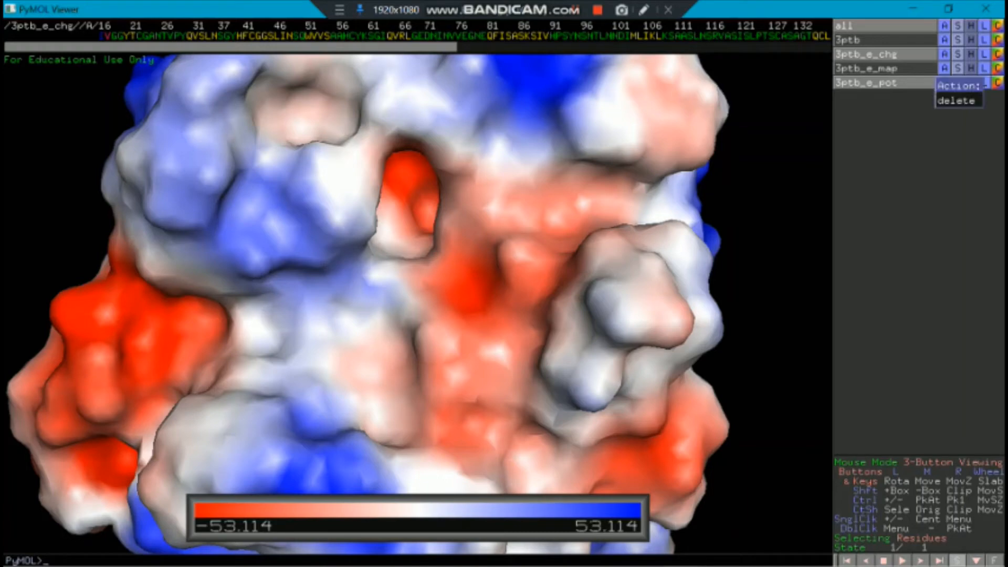
# - Delete the electrostatics objects 3ptb_e_pot, 3ptb_e_map and 3ptb_e_chg
pyautogui.click(956, 100)
pyautogui.click(944, 68)
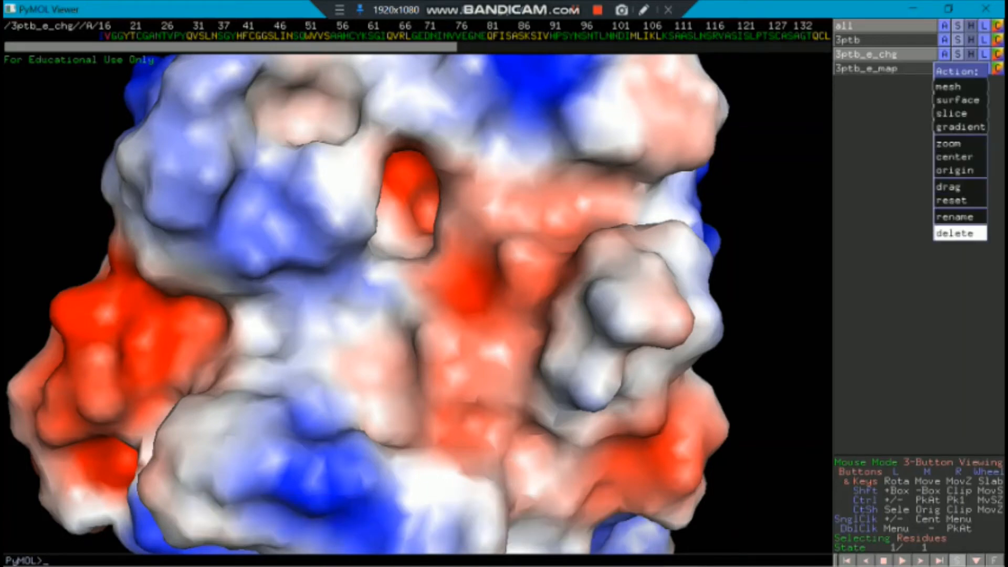
pyautogui.click(954, 233)
pyautogui.click(945, 54)
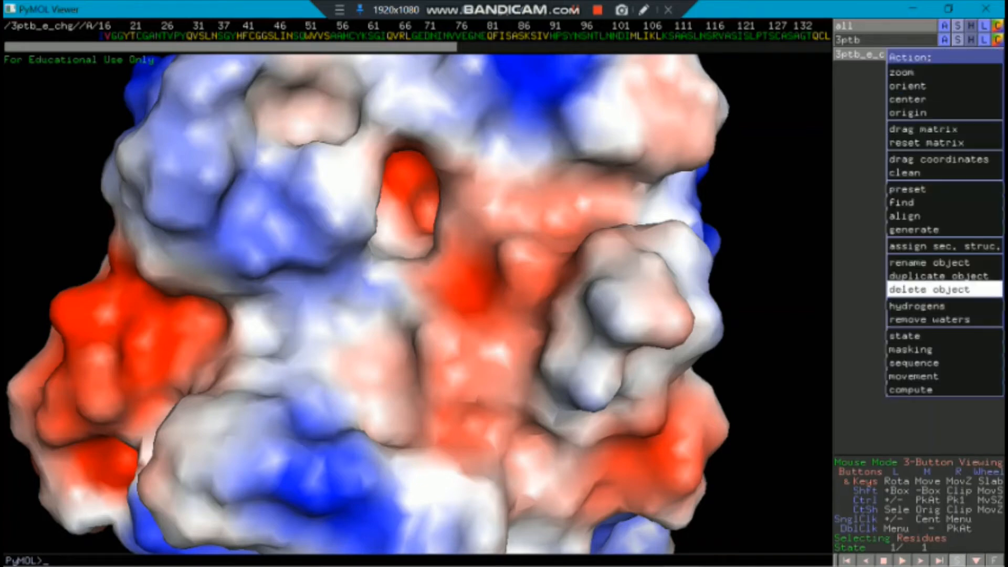
pyautogui.click(929, 290)
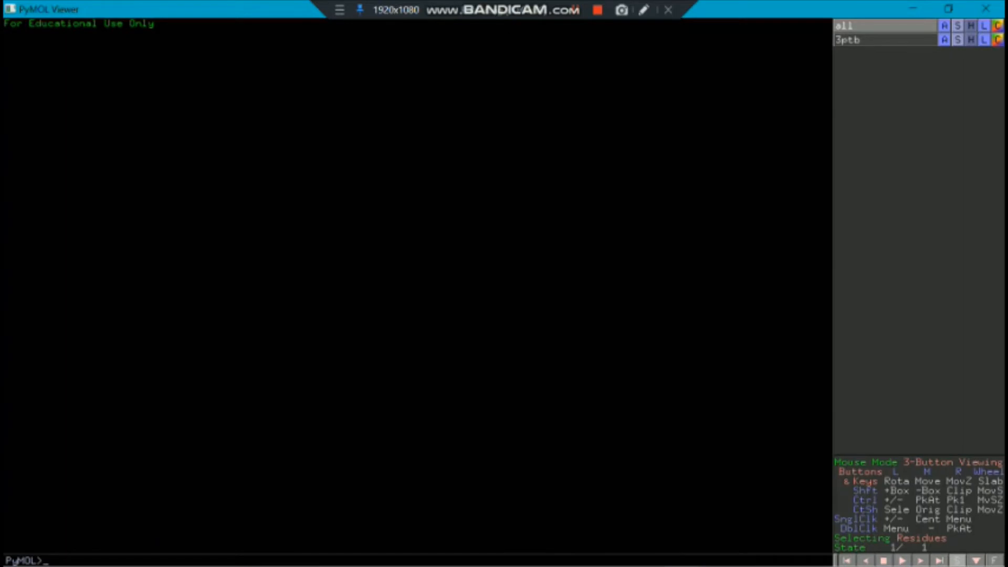
# - Turn the display of the 3ptb structure back on
pyautogui.click(862, 40)
pyautogui.moveTo(421, 336); pyautogui.dragTo(420, 252, button='right')
pyautogui.moveTo(368, 263); pyautogui.dragTo(504, 310)
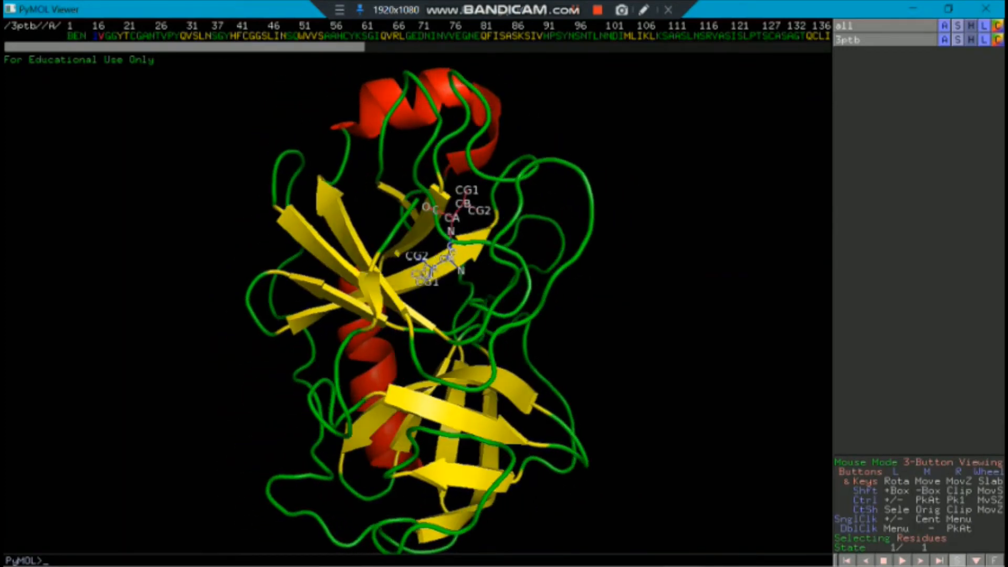
# - Select residues I16 and V17 in the sequence, hide everything for them and show them as cartoon
pyautogui.click(96, 36)
pyautogui.click(102, 36)
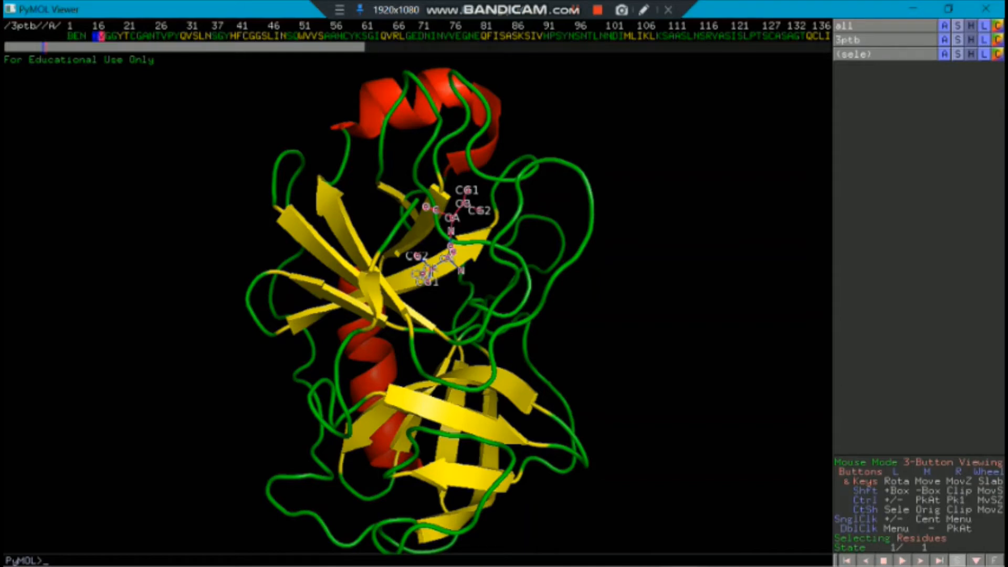
pyautogui.click(971, 54)
pyautogui.click(969, 72)
pyautogui.click(958, 54)
pyautogui.click(961, 129)
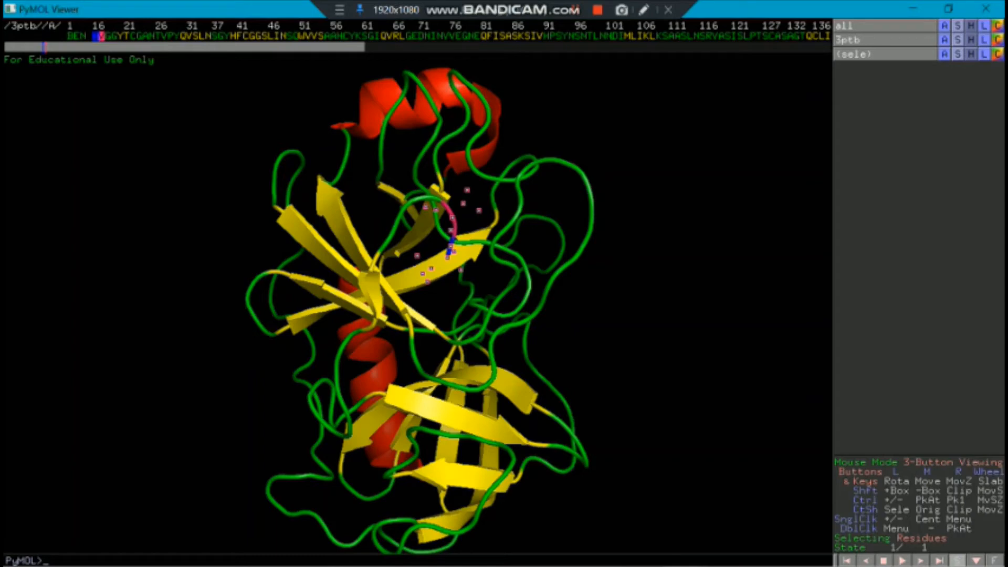
# - Color the selected residues by secondary structure with the red helix, yellow sheet, green loop scheme, and clear the selection
pyautogui.click(998, 54)
pyautogui.moveTo(966, 99)
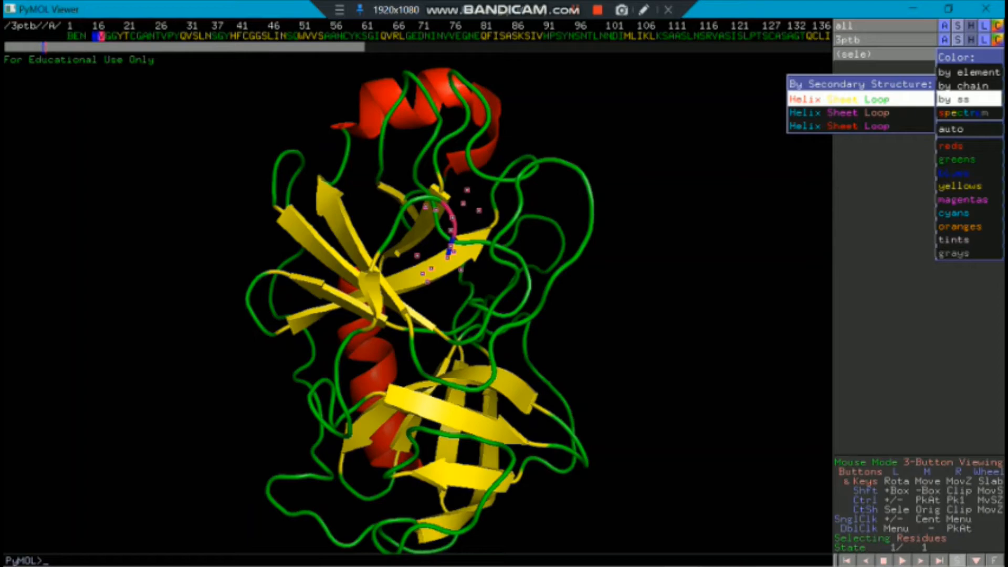
pyautogui.click(861, 99)
pyautogui.moveTo(446, 294); pyautogui.dragTo(483, 321)
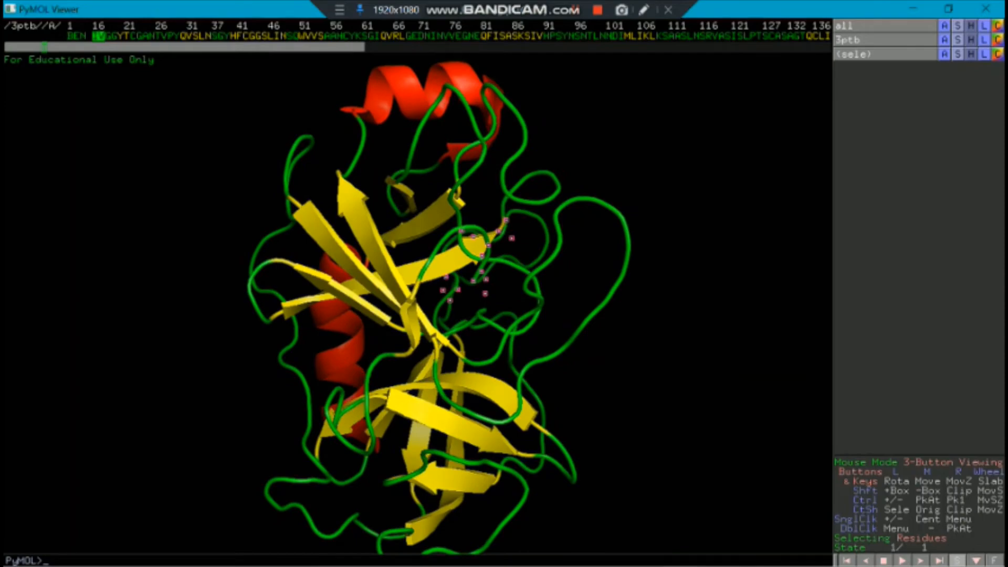
pyautogui.moveTo(483, 320); pyautogui.dragTo(522, 289)
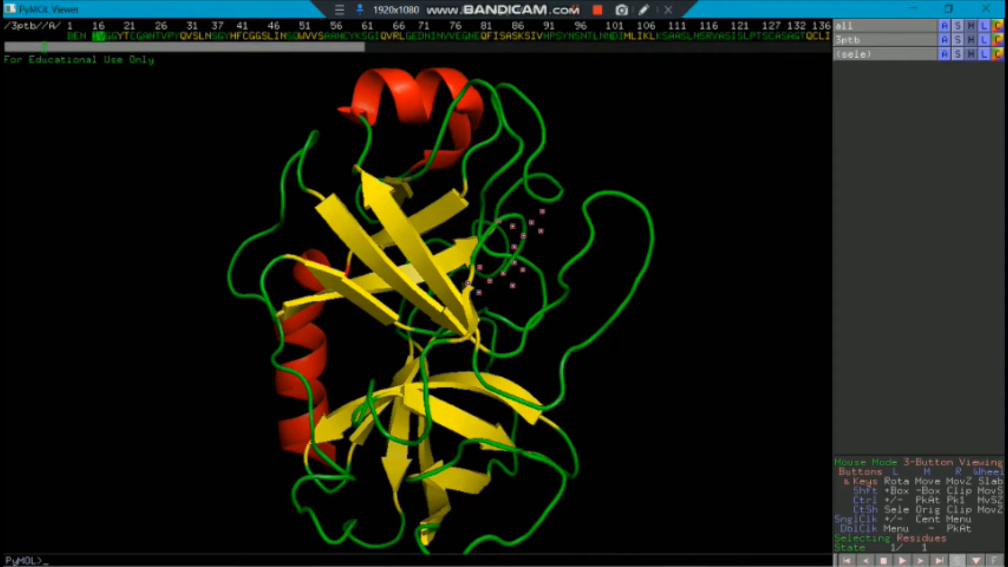
pyautogui.click(620, 342)
# - Hide everything for 3ptb and show the protein as a surface, turned so the binding pocket faces forward
pyautogui.click(872, 40)
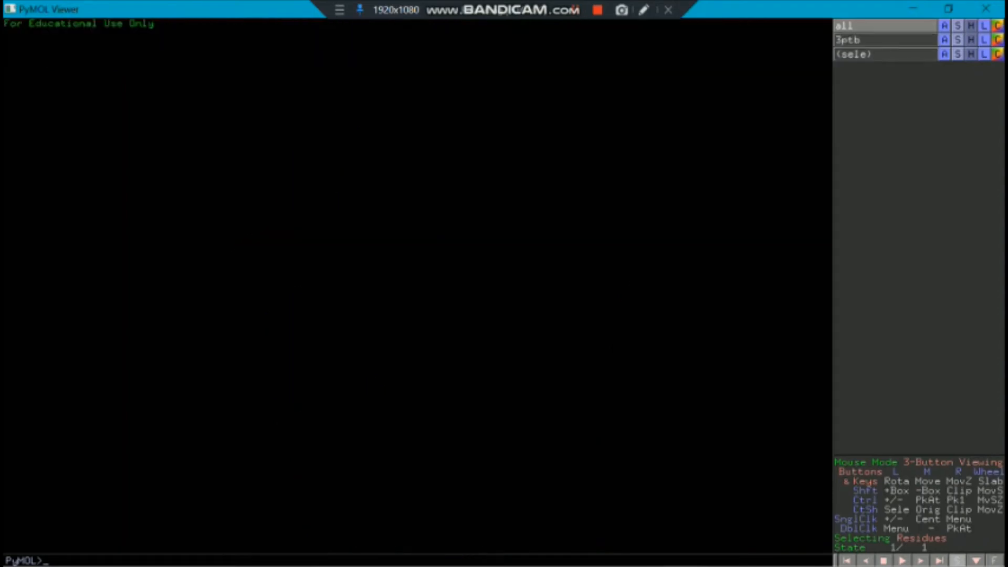
pyautogui.click(872, 40)
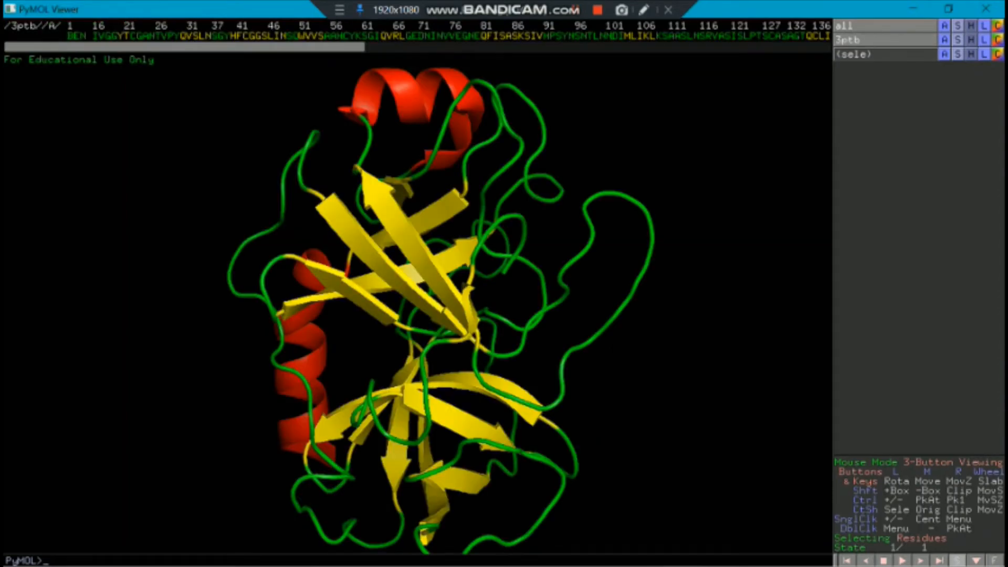
pyautogui.click(971, 40)
pyautogui.click(966, 55)
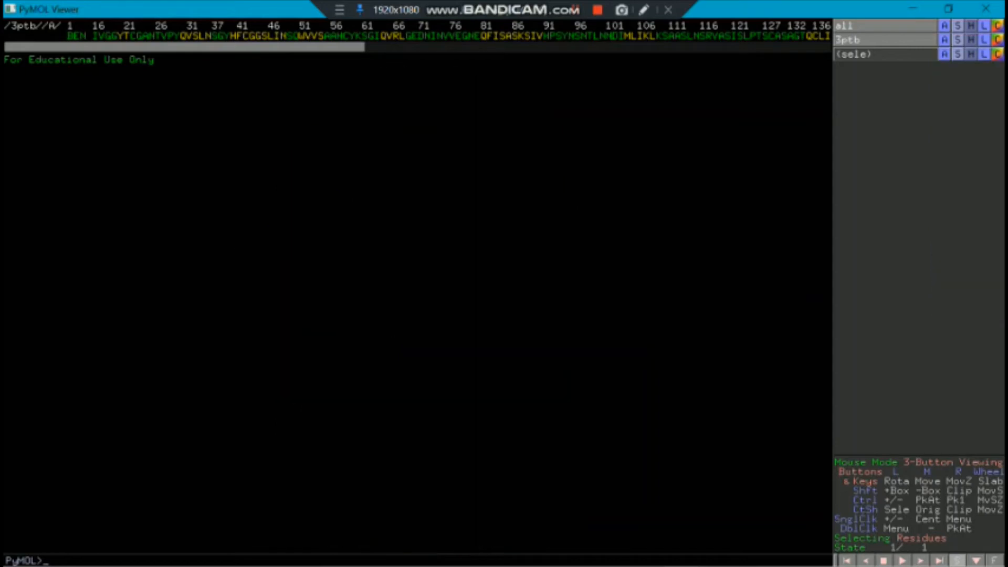
pyautogui.click(958, 40)
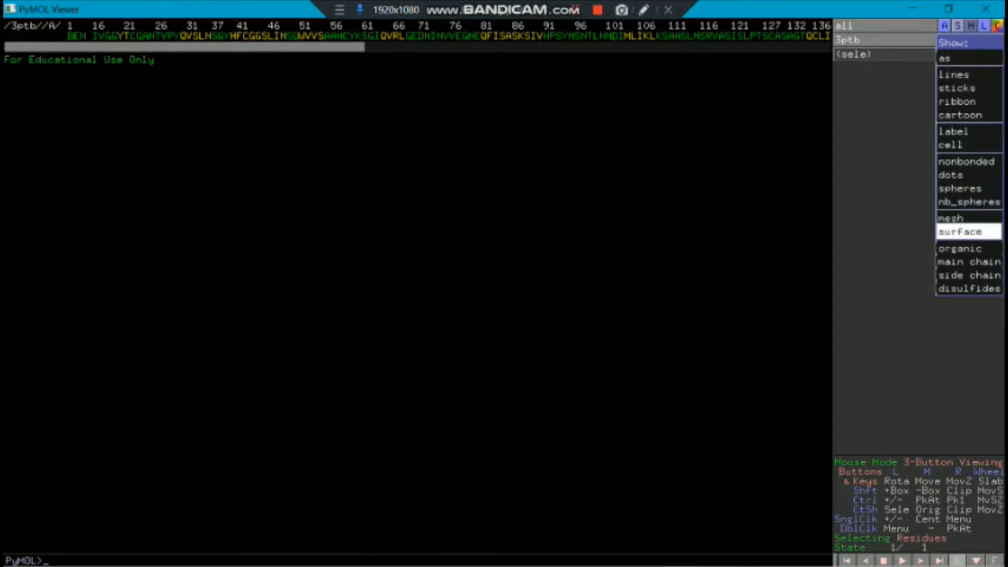
pyautogui.click(961, 231)
pyautogui.moveTo(420, 315); pyautogui.dragTo(420, 275, button='right')
pyautogui.moveTo(368, 294); pyautogui.dragTo(682, 273)
pyautogui.moveTo(473, 252); pyautogui.dragTo(472, 326, button='right')
pyautogui.moveTo(473, 326); pyautogui.dragTo(353, 287)
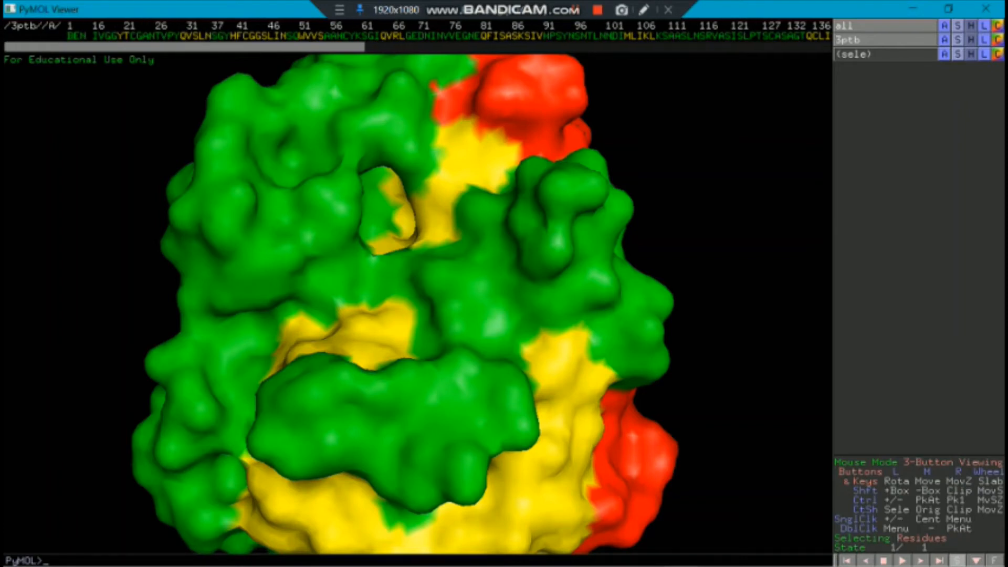
# - Select the BEN ligand in the sequence and color it blue
pyautogui.click(77, 37)
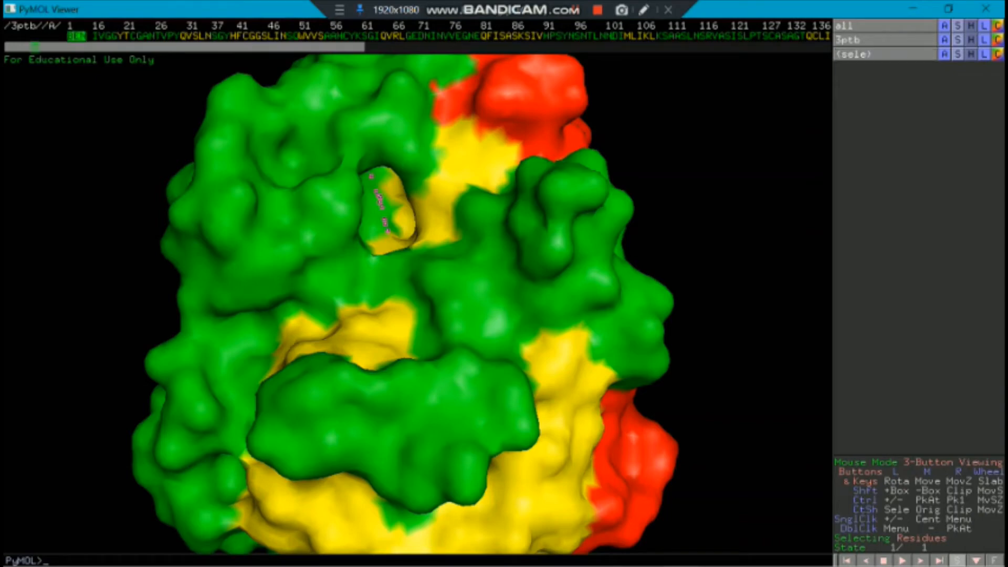
pyautogui.moveTo(421, 294)
pyautogui.mouseDown()
pyautogui.moveTo(407, 291)
pyautogui.moveTo(425, 306)
pyautogui.mouseUp()
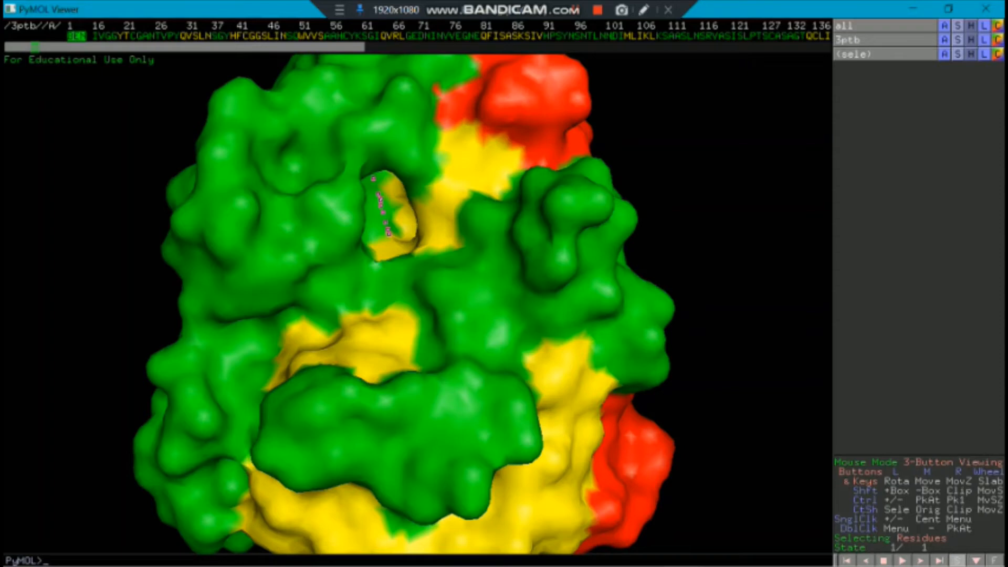
pyautogui.click(997, 55)
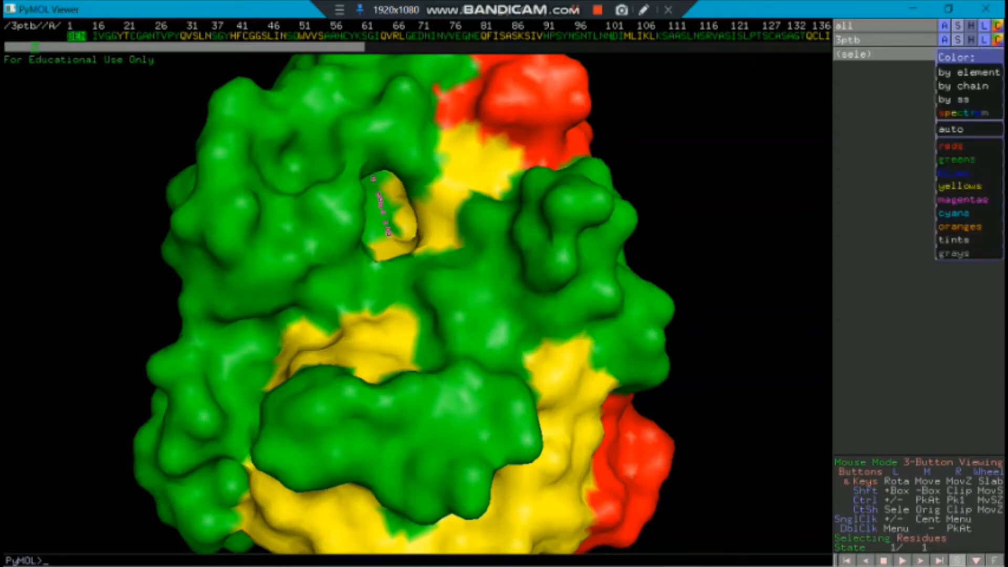
pyautogui.moveTo(969, 159)
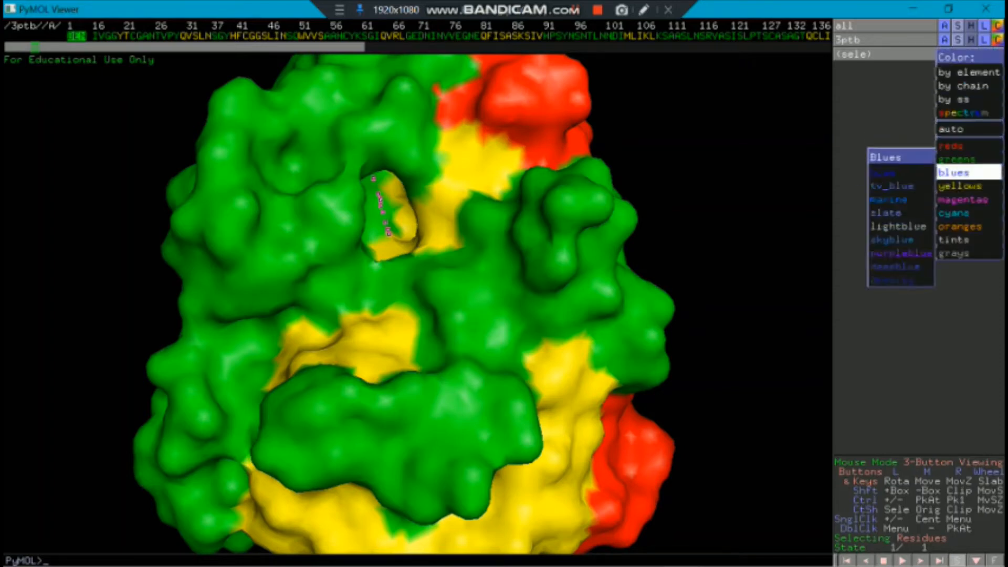
pyautogui.click(893, 172)
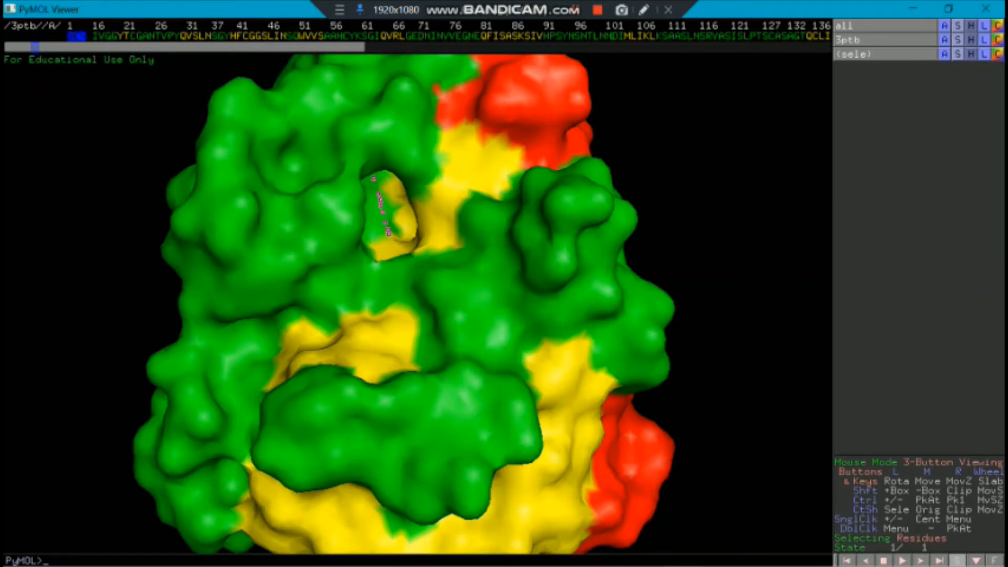
# - Hide everything for the selected BEN ligand, show it as sticks, and turn the selection off
pyautogui.click(971, 54)
pyautogui.click(969, 72)
pyautogui.click(958, 54)
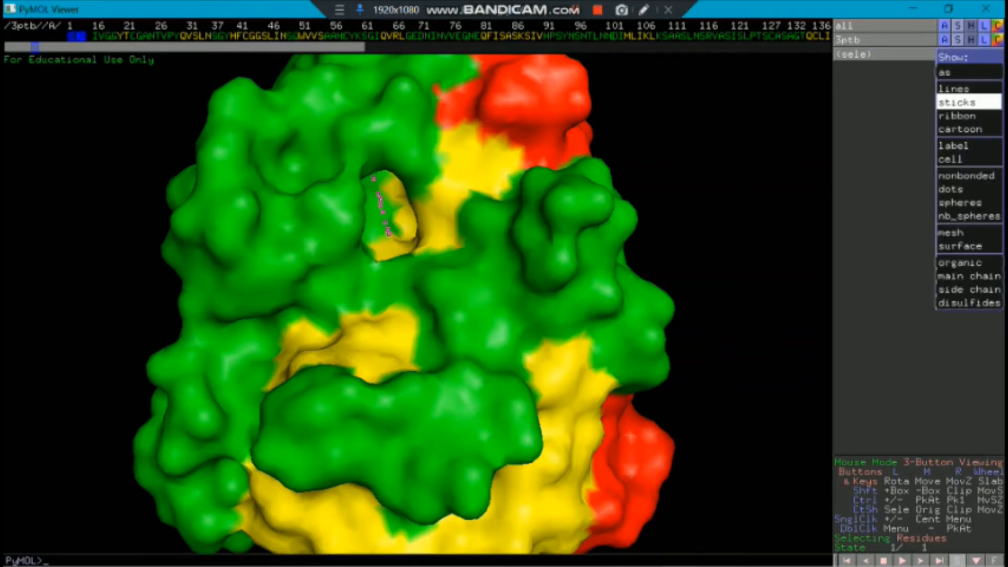
pyautogui.click(968, 105)
pyautogui.moveTo(421, 310); pyautogui.dragTo(394, 323)
pyautogui.click(725, 315)
pyautogui.moveTo(725, 315)
pyautogui.mouseDown()
pyautogui.moveTo(748, 312)
pyautogui.moveTo(719, 316)
pyautogui.mouseUp()
pyautogui.click(872, 54)
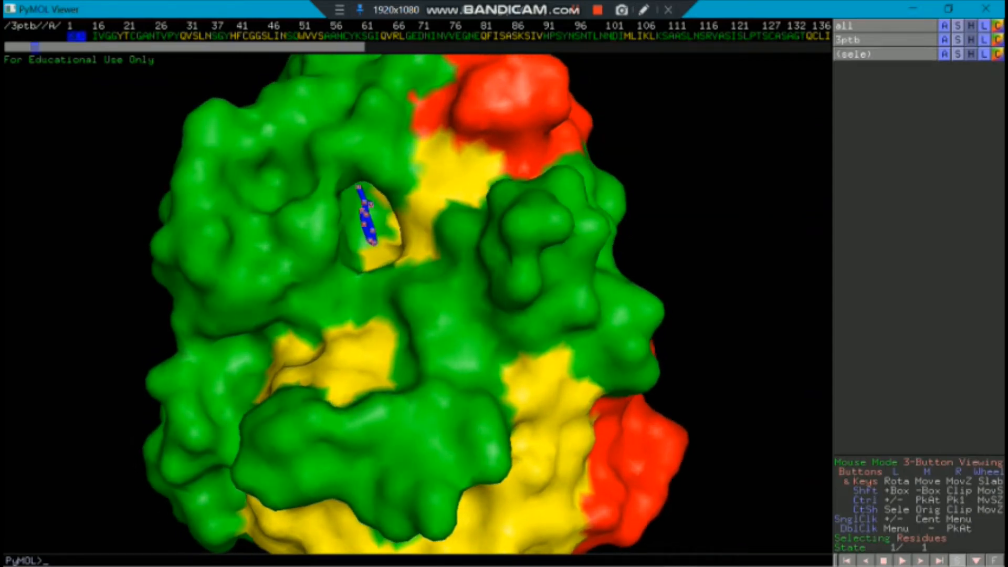
# - Label the BEN ligand by residue and bring its pocket close into view
pyautogui.click(984, 54)
pyautogui.click(914, 90)
pyautogui.click(735, 252)
pyautogui.moveTo(735, 252); pyautogui.dragTo(735, 348, button='right')
pyautogui.moveTo(399, 237); pyautogui.dragTo(562, 360, button='middle')
# - Examine the labelled BEN ligand inside its surface pocket from several angles and distances
pyautogui.moveTo(562, 360); pyautogui.dragTo(475, 353)
pyautogui.moveTo(476, 353); pyautogui.dragTo(475, 380, button='right')
pyautogui.moveTo(476, 379); pyautogui.dragTo(501, 353)
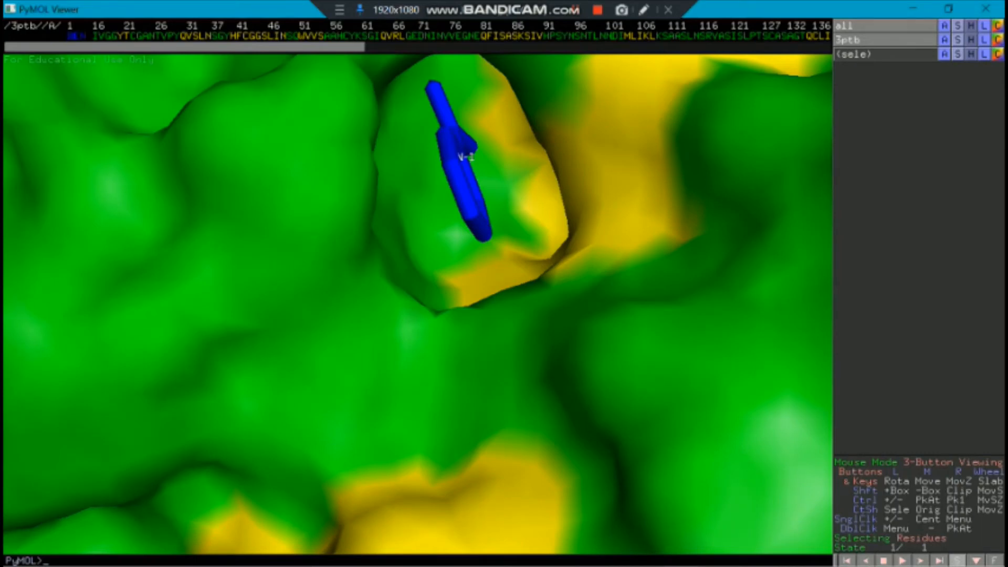
pyautogui.moveTo(499, 294); pyautogui.dragTo(491, 375, button='middle')
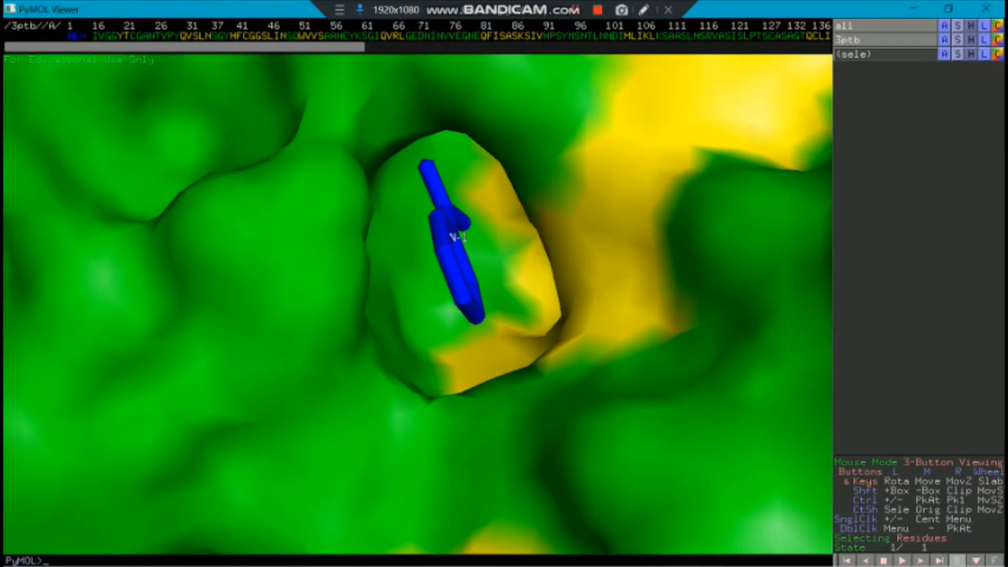
pyautogui.moveTo(491, 341); pyautogui.dragTo(422, 355)
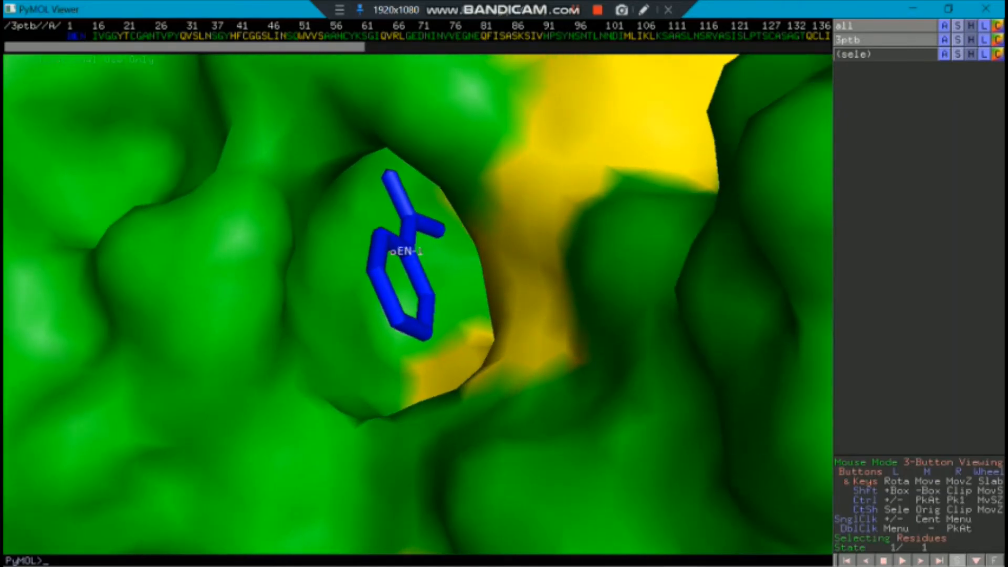
pyautogui.click(984, 54)
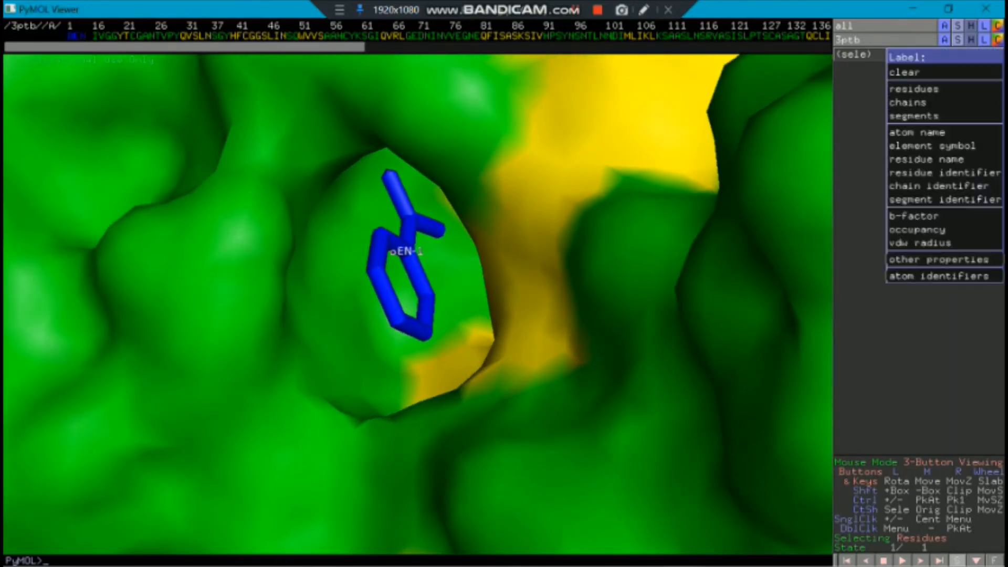
pyautogui.click(984, 54)
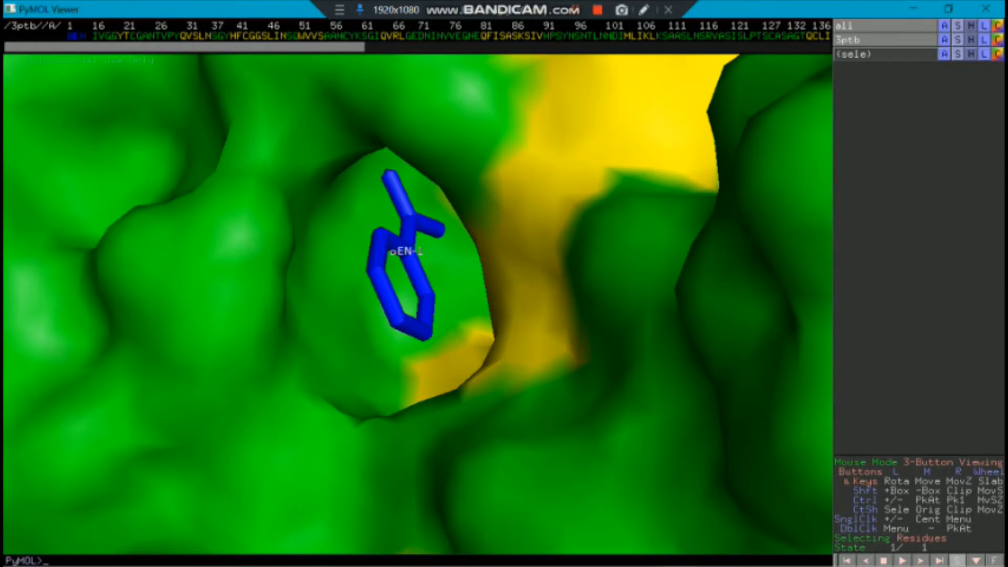
pyautogui.moveTo(473, 336); pyautogui.dragTo(472, 294, button='right')
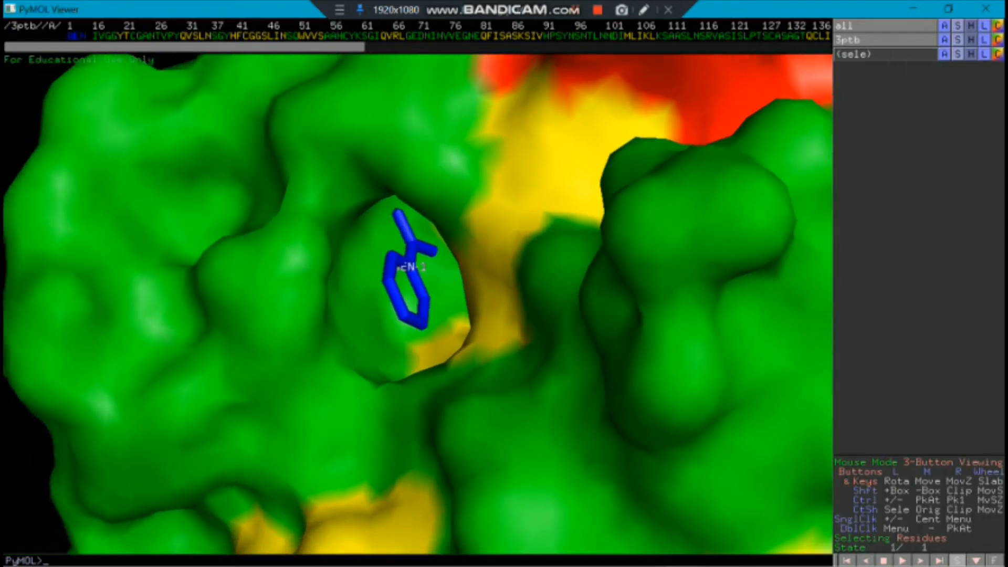
pyautogui.moveTo(462, 315); pyautogui.dragTo(499, 310)
pyautogui.moveTo(499, 310); pyautogui.dragTo(499, 279, button='right')
pyautogui.moveTo(499, 278); pyautogui.dragTo(462, 282)
pyautogui.moveTo(462, 282); pyautogui.dragTo(463, 326, button='right')
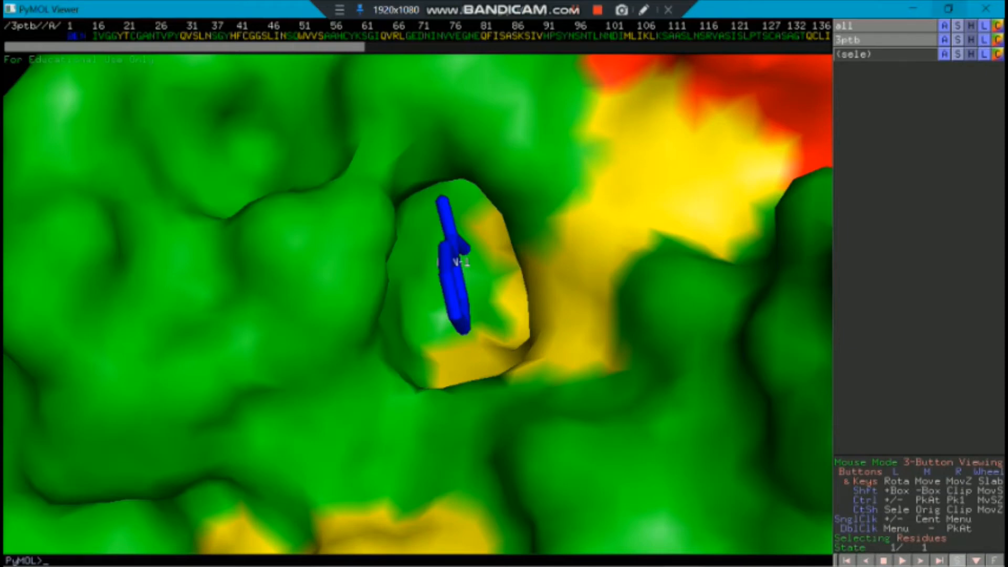
pyautogui.click(882, 54)
pyautogui.click(882, 55)
# - Apply the ligand sites preset with transparent surface to all objects
pyautogui.click(944, 25)
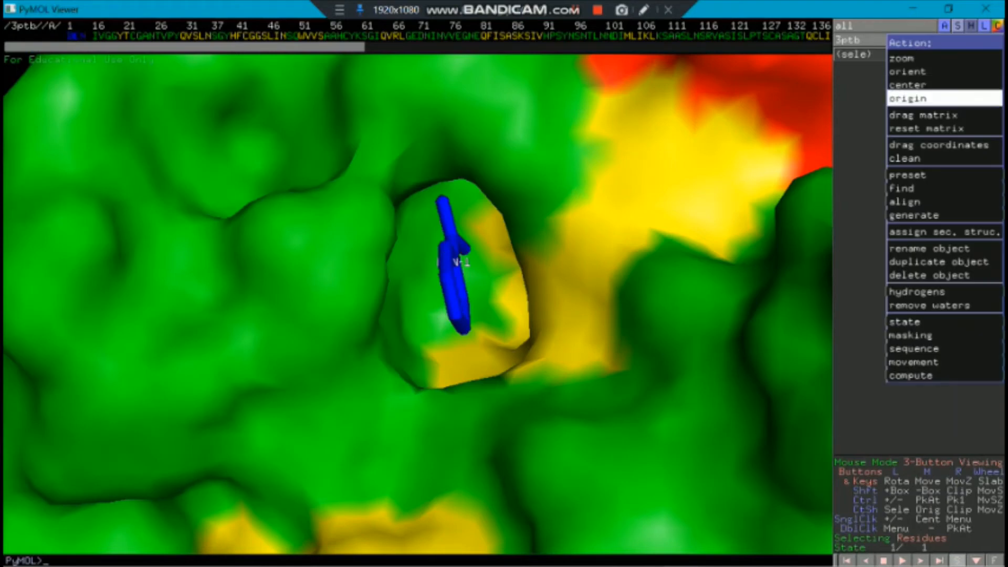
pyautogui.moveTo(914, 175)
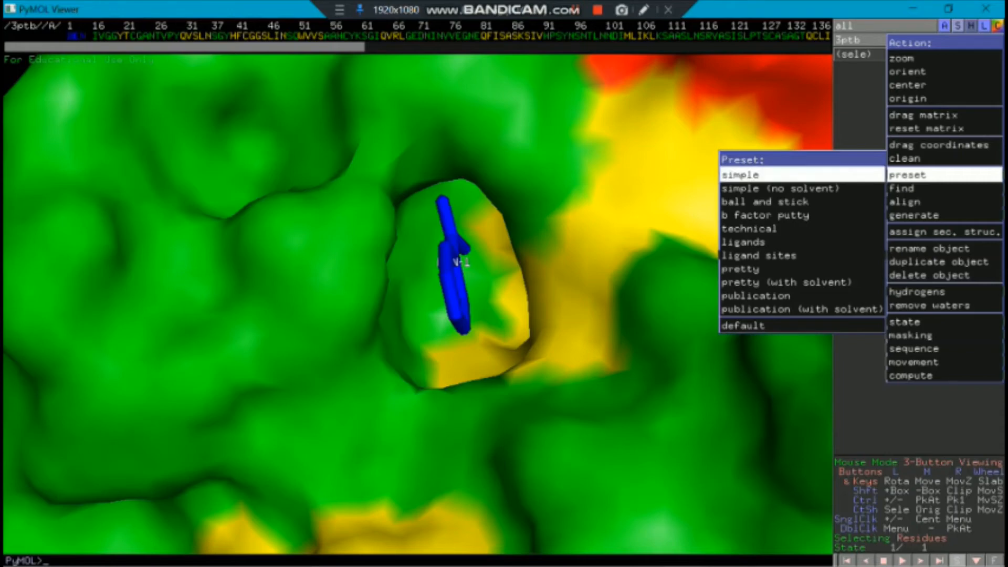
pyautogui.moveTo(759, 255)
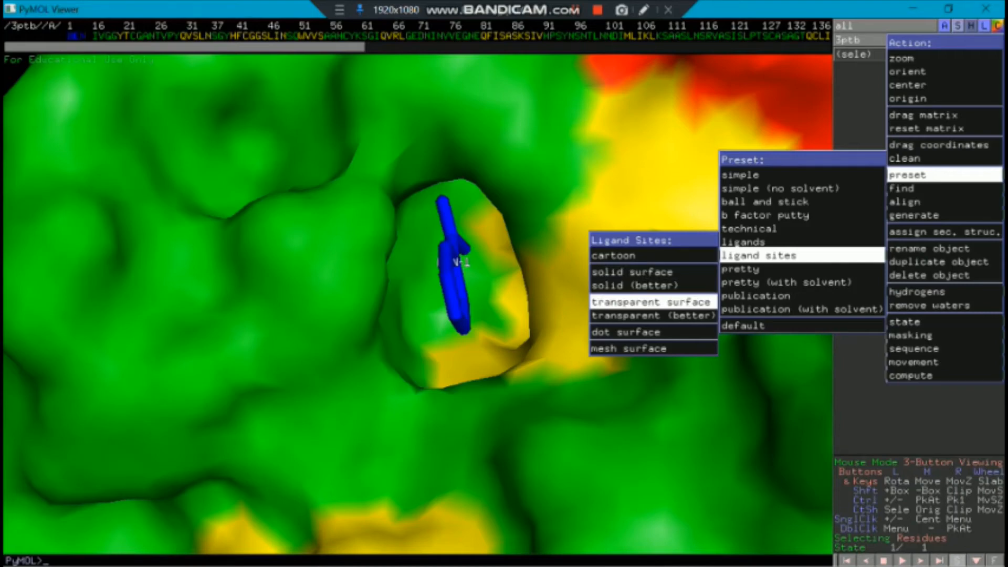
pyautogui.click(651, 302)
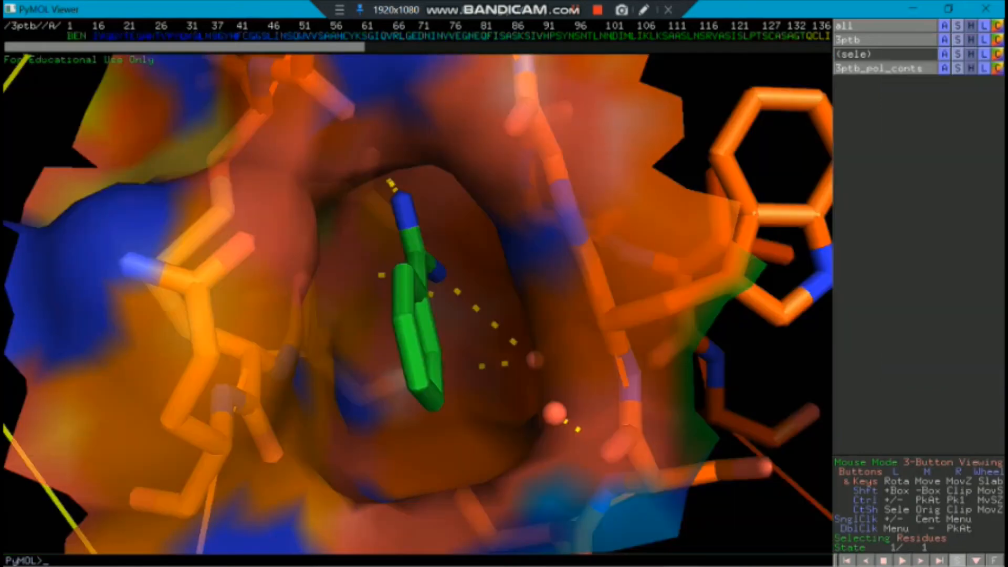
# - Examine the ligand's polar contacts and the transparent pocket surface from several angles, picking residues around the site
pyautogui.moveTo(431, 310); pyautogui.dragTo(409, 312)
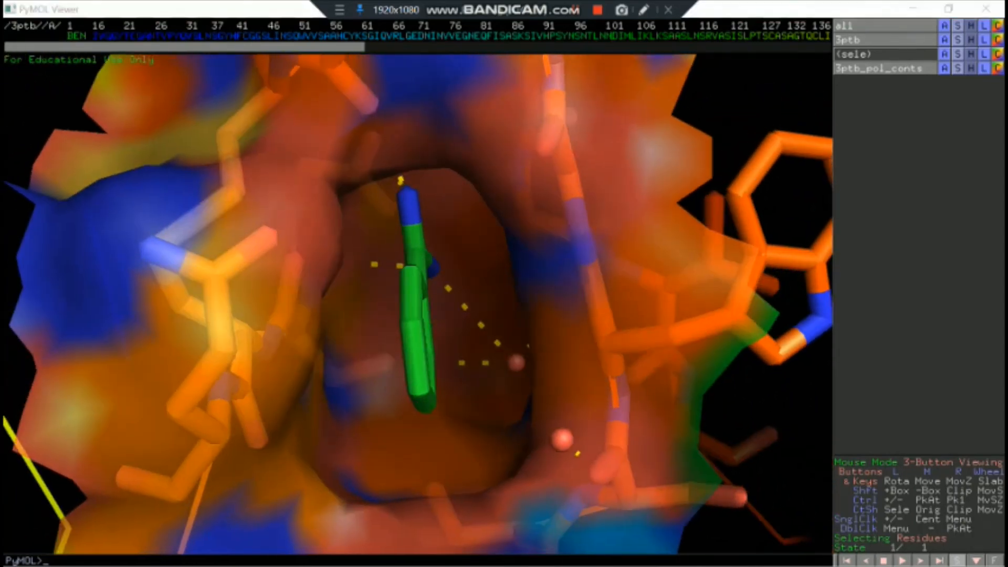
pyautogui.moveTo(420, 326); pyautogui.dragTo(420, 236, button='right')
pyautogui.moveTo(399, 305); pyautogui.dragTo(531, 304)
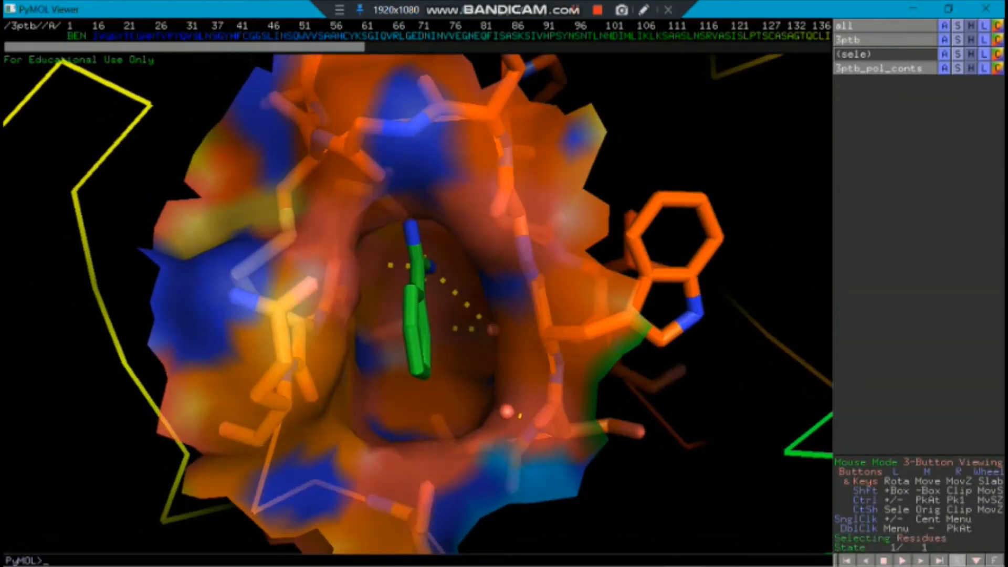
pyautogui.click(668, 274)
pyautogui.moveTo(669, 274); pyautogui.dragTo(701, 297)
pyautogui.click(309, 336)
pyautogui.moveTo(308, 336); pyautogui.dragTo(477, 349)
pyautogui.click(371, 364)
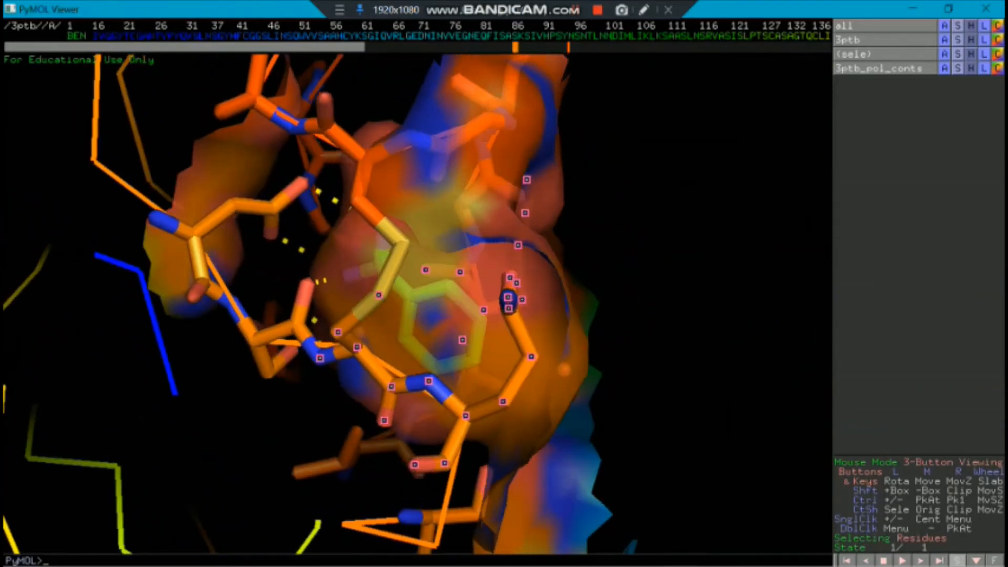
# - Add the residues lining the BEN pocket to the selection, working around the site from several angles
pyautogui.moveTo(371, 364); pyautogui.dragTo(424, 364)
pyautogui.click(392, 140)
pyautogui.moveTo(393, 140); pyautogui.dragTo(426, 170)
pyautogui.click(373, 128)
pyautogui.click(246, 244)
pyautogui.moveTo(246, 245); pyautogui.dragTo(288, 206)
pyautogui.moveTo(323, 265); pyautogui.dragTo(325, 265)
pyautogui.click(325, 265)
pyautogui.click(202, 253)
pyautogui.moveTo(226, 415); pyautogui.dragTo(208, 336)
pyautogui.click(208, 322)
pyautogui.click(253, 416)
pyautogui.moveTo(253, 416); pyautogui.dragTo(462, 530)
pyautogui.click(517, 173)
pyautogui.moveTo(473, 336); pyautogui.dragTo(567, 204)
pyautogui.moveTo(251, 250); pyautogui.dragTo(108, 58)
pyautogui.click(389, 88)
pyautogui.moveTo(420, 336); pyautogui.dragTo(418, 206)
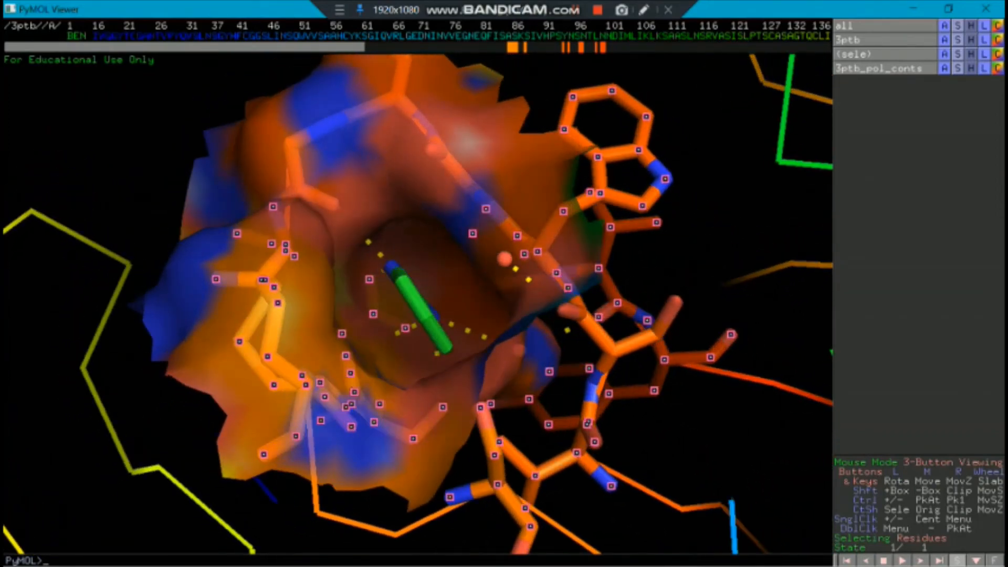
pyautogui.click(398, 96)
pyautogui.click(293, 155)
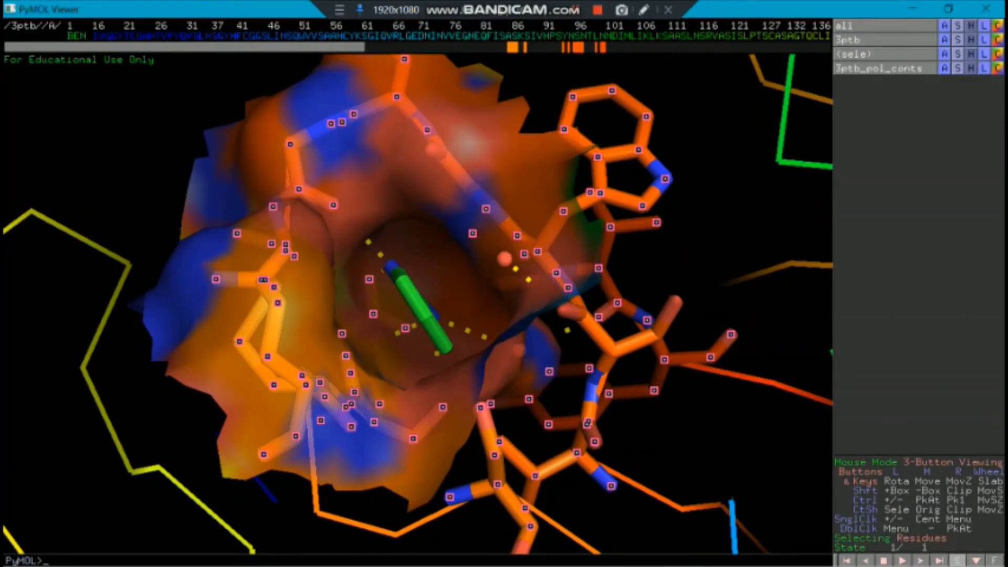
# - Label the selected residues around the BEN pocket by residue
pyautogui.moveTo(399, 210); pyautogui.dragTo(404, 316, button='right')
pyautogui.moveTo(405, 273); pyautogui.dragTo(315, 349)
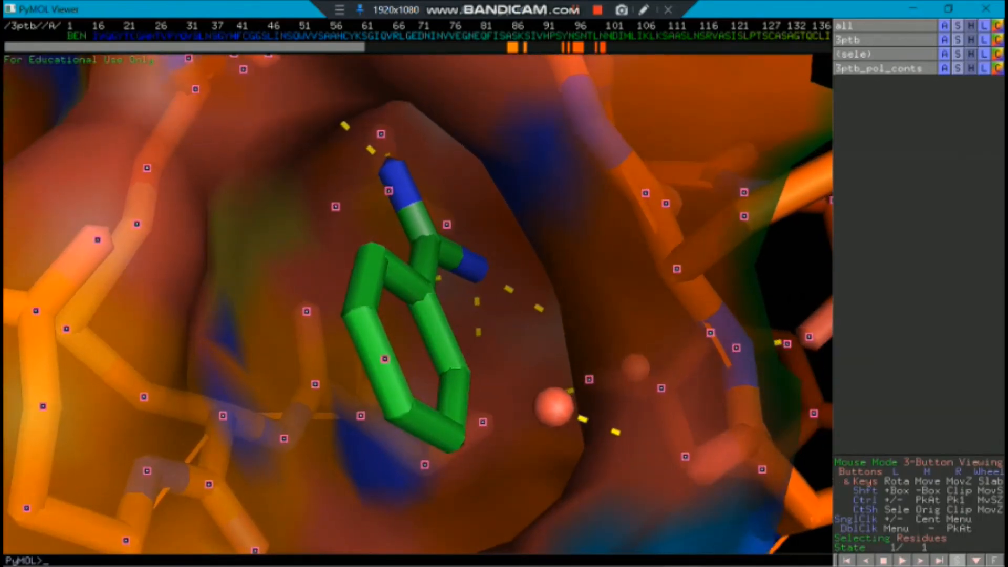
pyautogui.moveTo(315, 349); pyautogui.dragTo(316, 313)
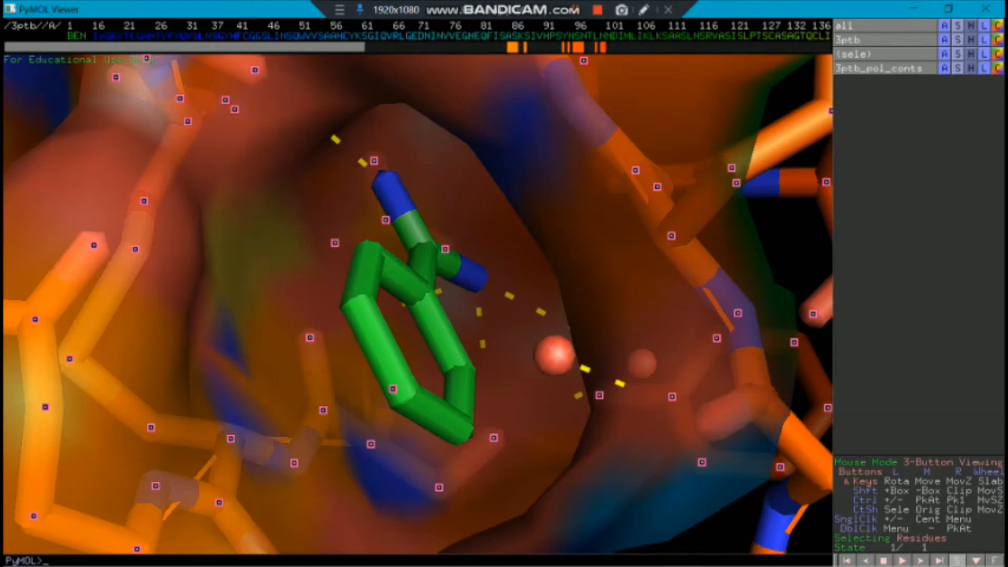
pyautogui.moveTo(525, 273); pyautogui.dragTo(604, 284)
pyautogui.moveTo(594, 177); pyautogui.dragTo(530, 186)
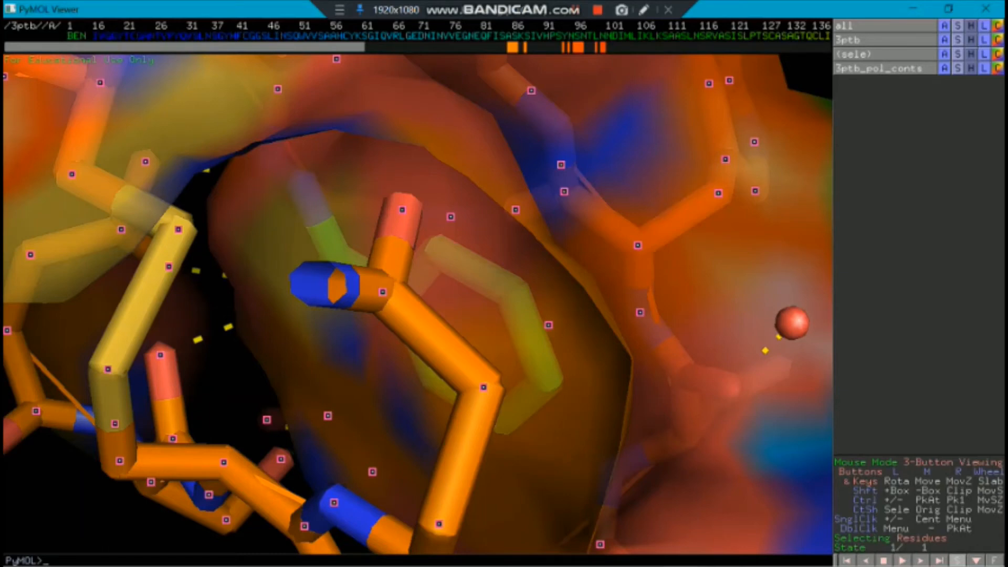
pyautogui.click(984, 54)
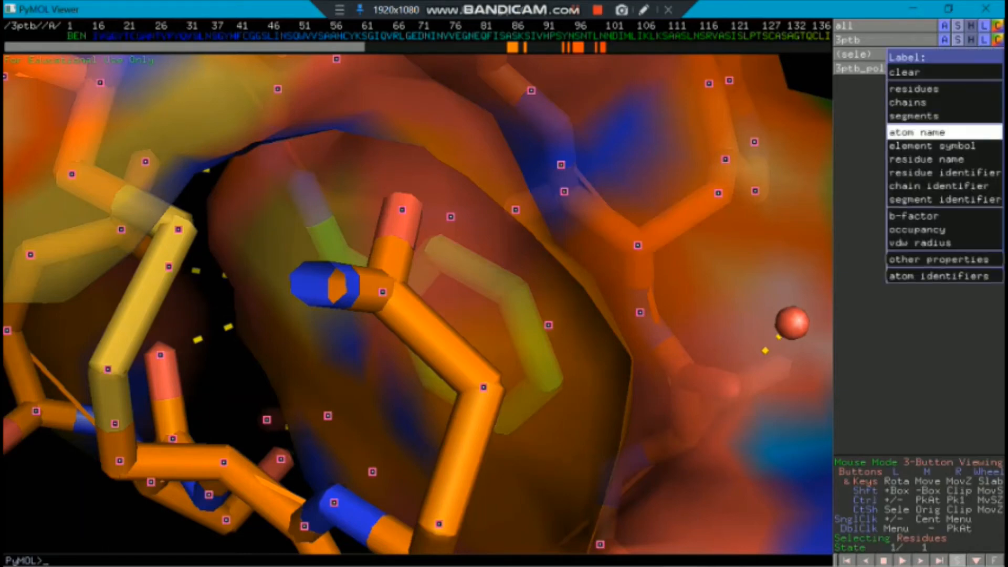
pyautogui.click(944, 88)
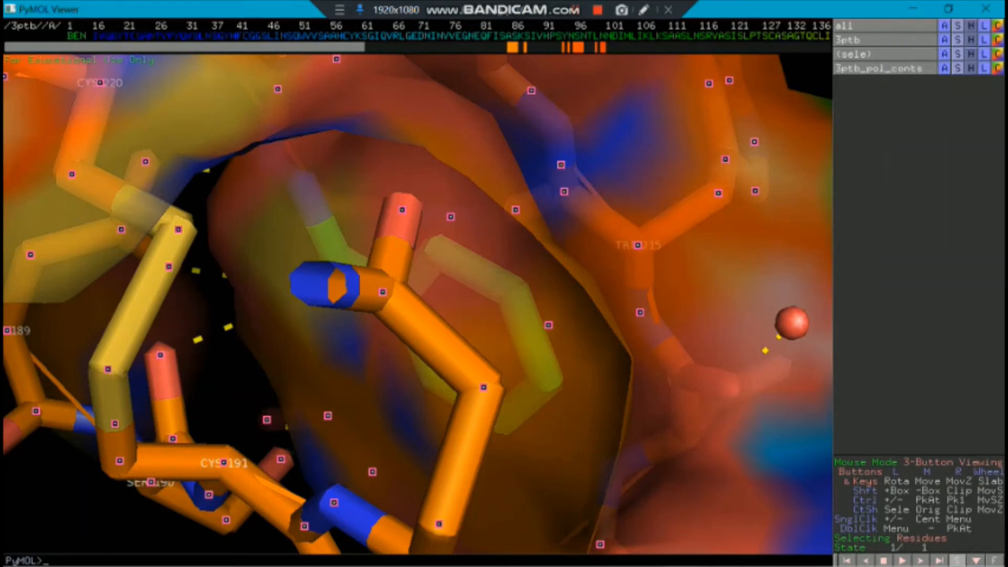
# - Examine the labelled pocket residues and their polar contacts with the BEN ligand from several angles and clipping depths
pyautogui.moveTo(420, 304); pyautogui.dragTo(454, 309)
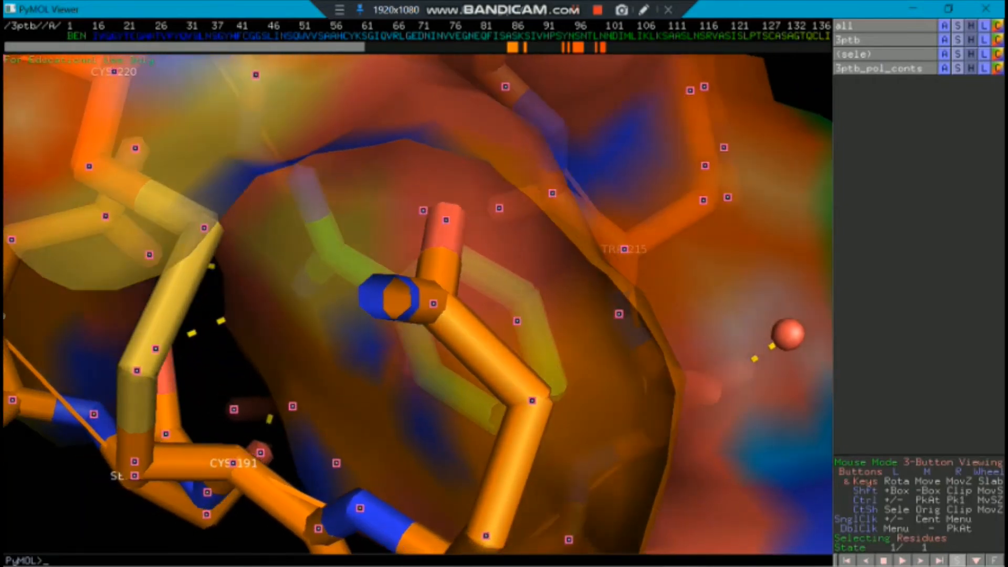
pyautogui.moveTo(454, 310); pyautogui.dragTo(455, 249, button='right')
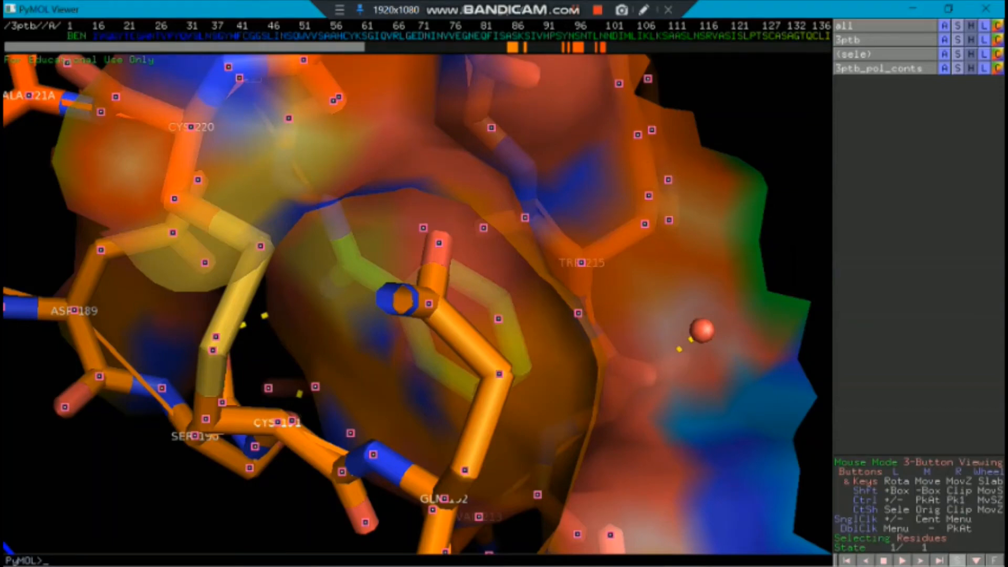
pyautogui.moveTo(420, 305); pyautogui.dragTo(497, 307)
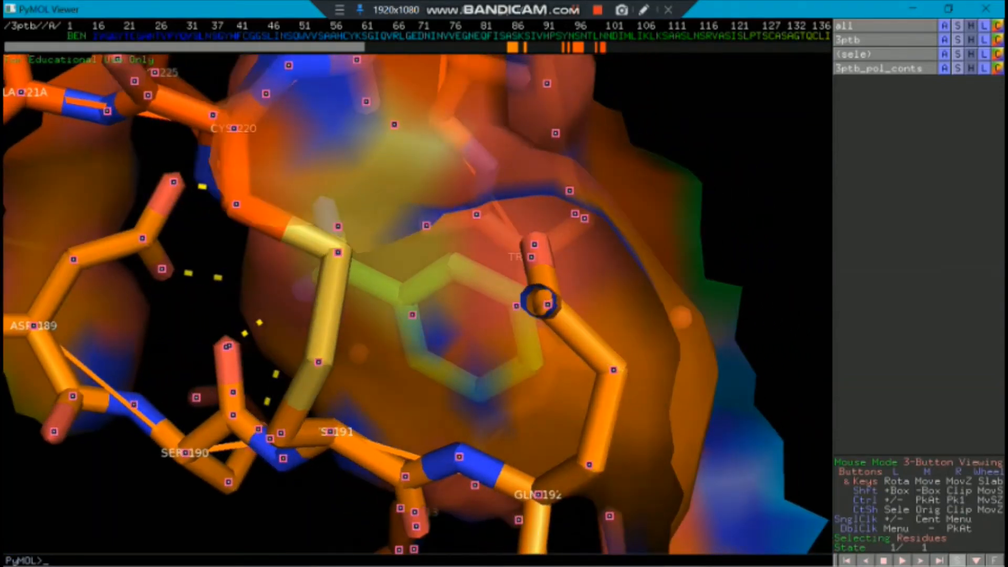
pyautogui.moveTo(430, 304); pyautogui.dragTo(491, 304)
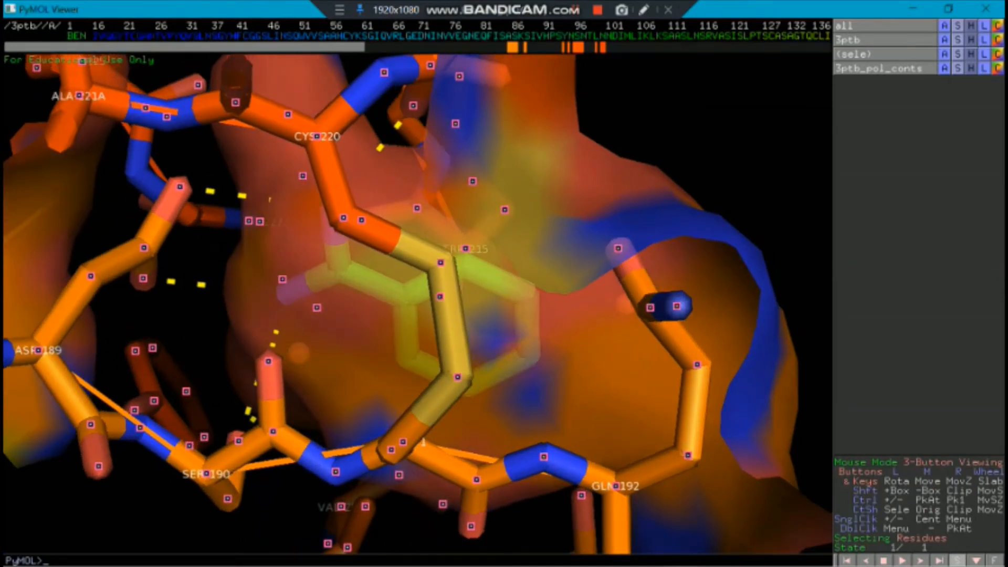
pyautogui.moveTo(431, 294); pyautogui.dragTo(394, 206)
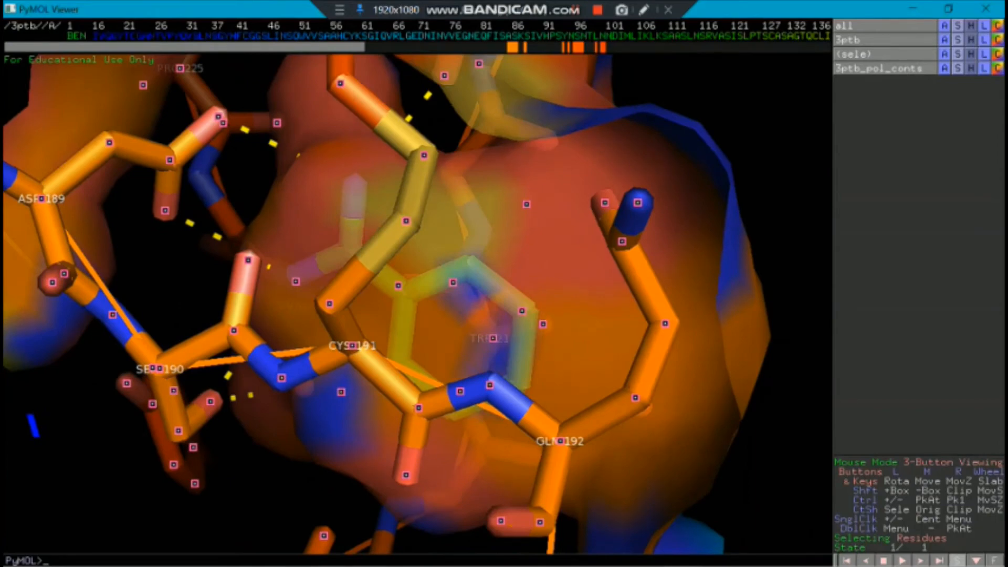
pyautogui.moveTo(394, 206); pyautogui.dragTo(802, 122)
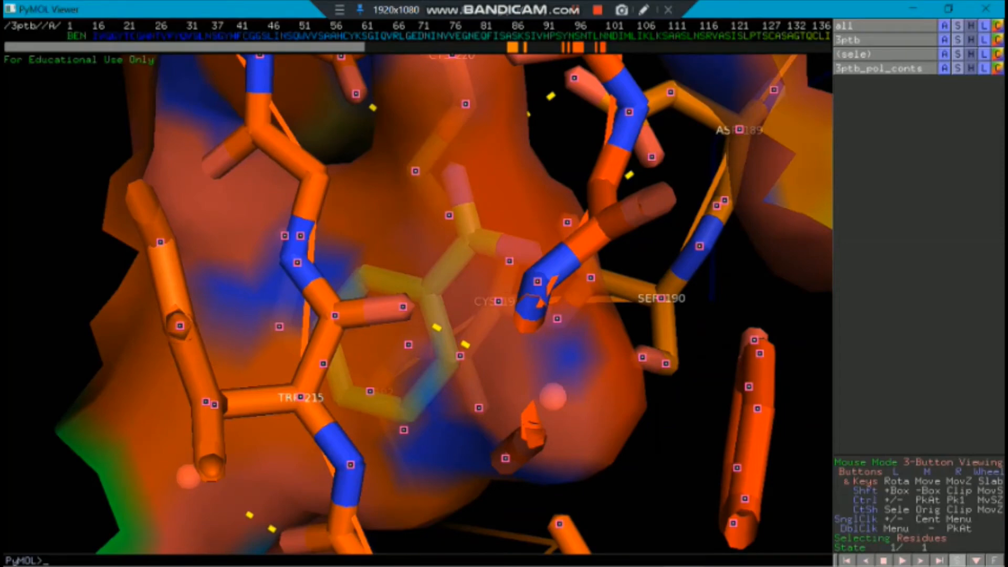
pyautogui.moveTo(802, 122); pyautogui.dragTo(627, 106)
pyautogui.scroll(2, 419, 304)
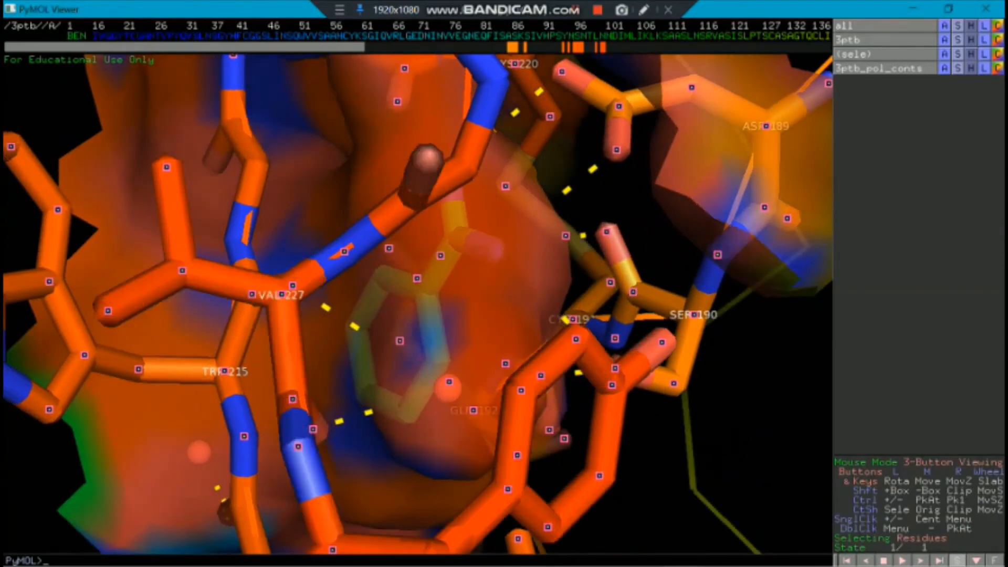
pyautogui.scroll(-4, 418, 303)
pyautogui.scroll(4, 418, 304)
pyautogui.scroll(2, 418, 304)
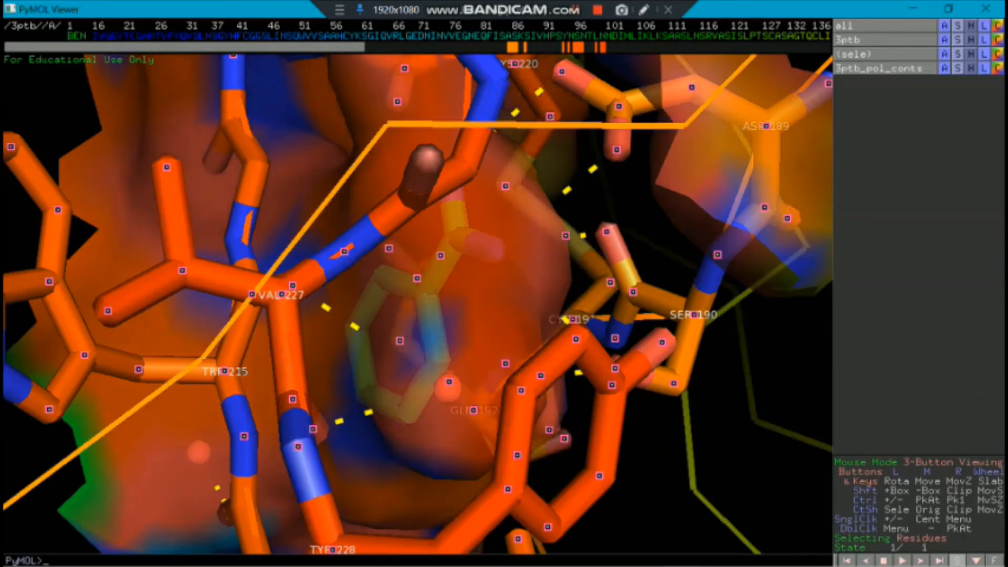
pyautogui.scroll(2, 418, 304)
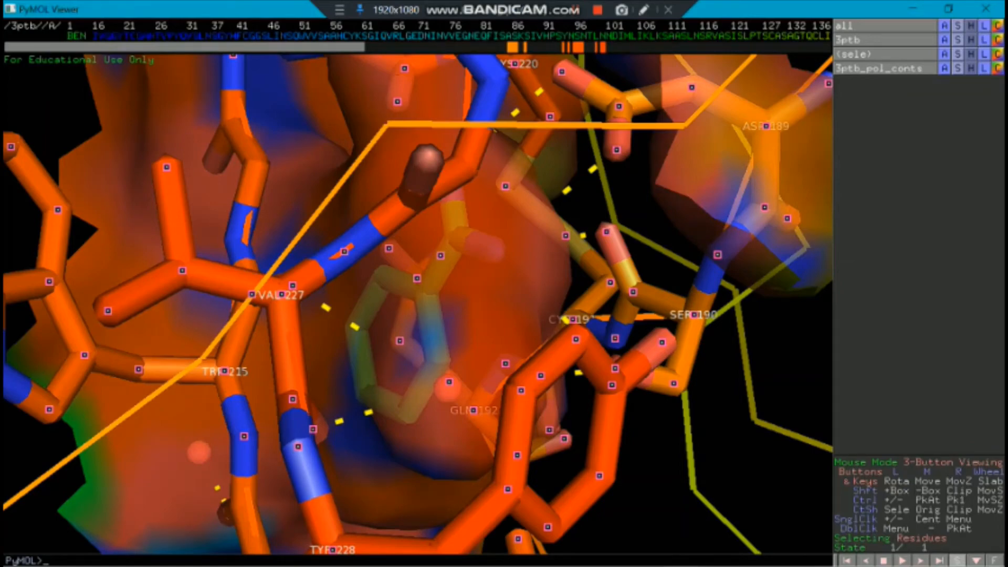
pyautogui.moveTo(418, 303); pyautogui.dragTo(268, 310)
pyautogui.moveTo(567, 305); pyautogui.dragTo(272, 281)
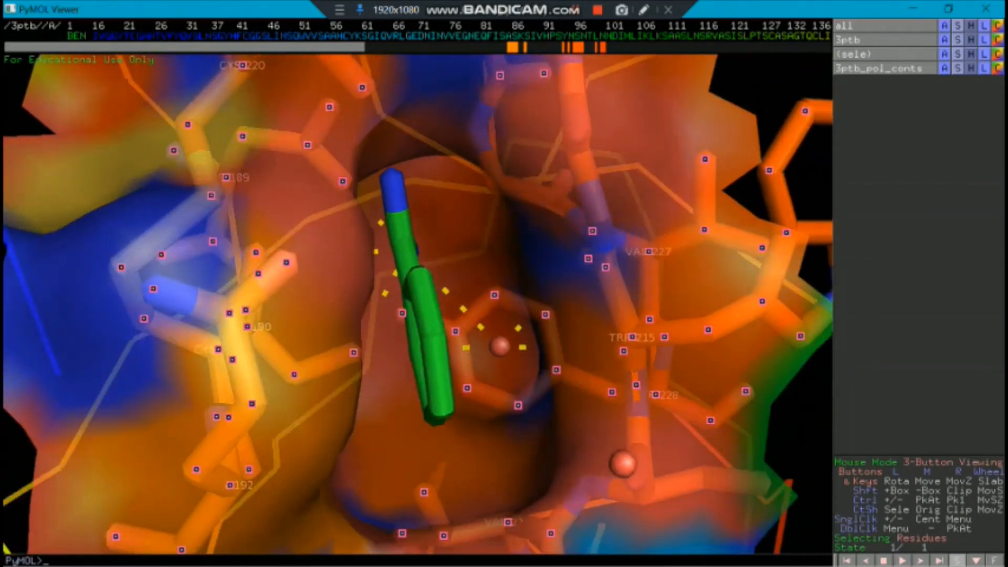
# - Replace the residue selection with only the two water molecules near the BEN ligand
pyautogui.click(505, 347)
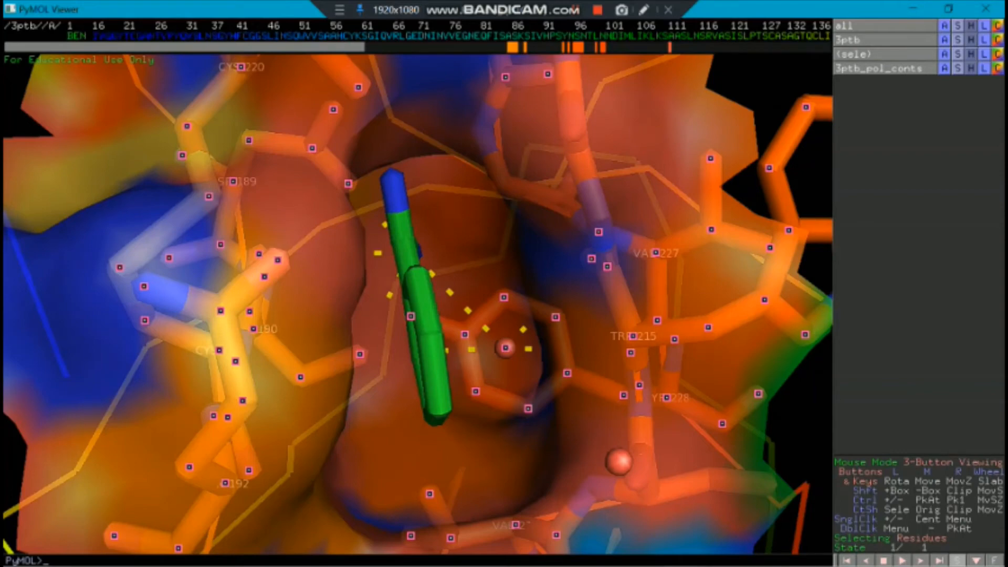
pyautogui.moveTo(185, 48); pyautogui.dragTo(651, 47)
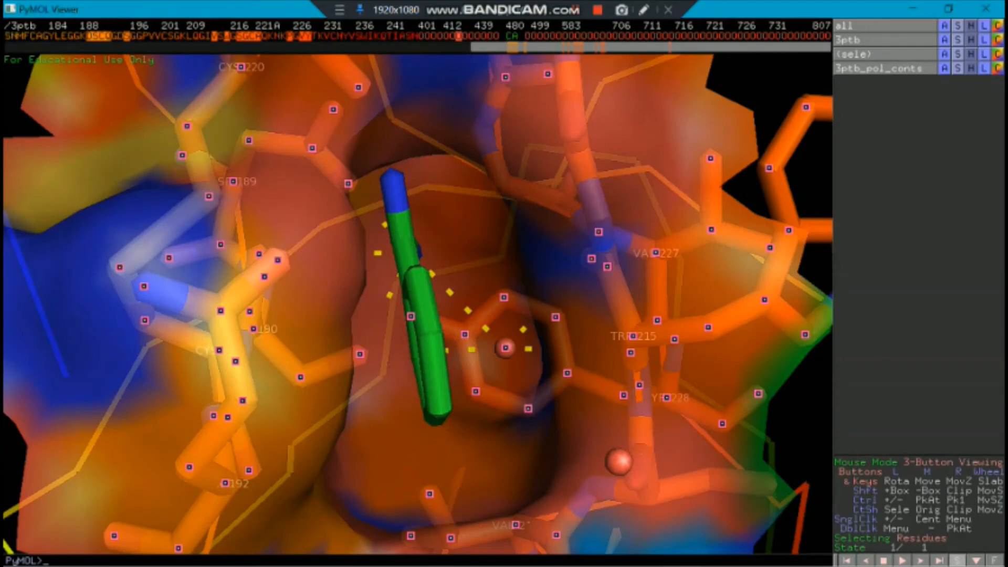
pyautogui.click(872, 54)
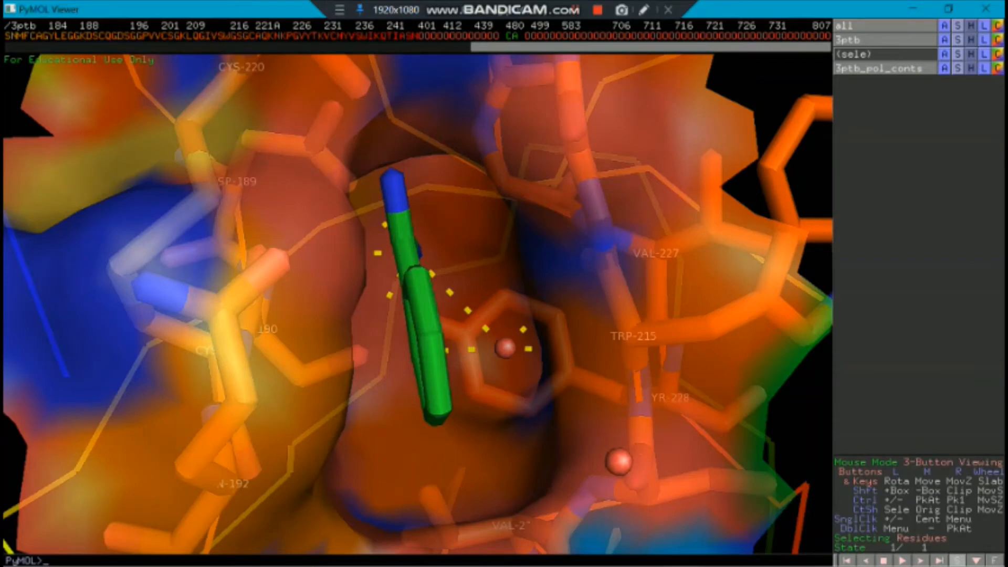
pyautogui.click(506, 348)
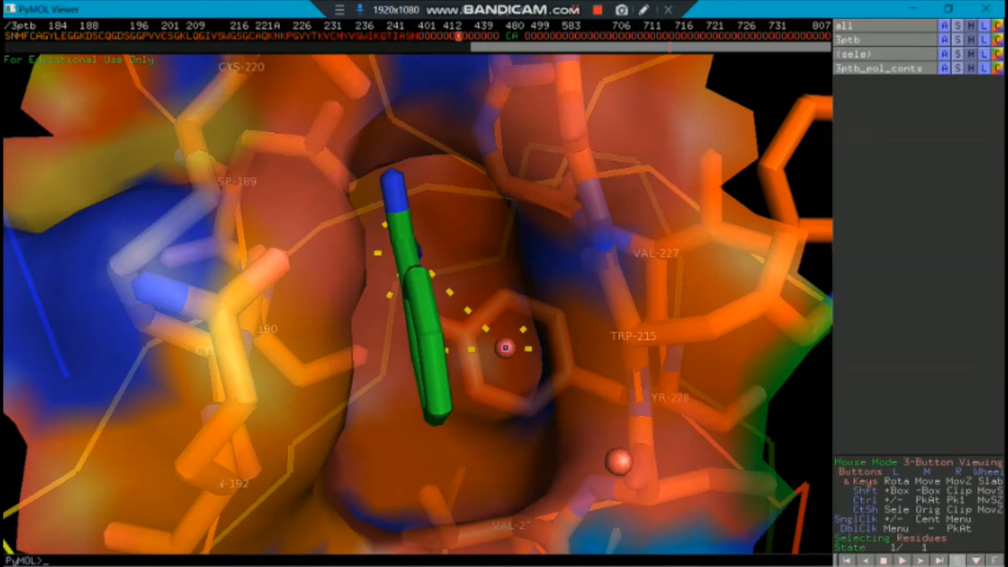
pyautogui.click(619, 462)
pyautogui.moveTo(619, 462); pyautogui.dragTo(562, 371)
pyautogui.moveTo(562, 371); pyautogui.dragTo(562, 315, button='right')
pyautogui.moveTo(562, 316)
pyautogui.mouseDown()
pyautogui.moveTo(499, 318)
pyautogui.moveTo(452, 347)
pyautogui.moveTo(556, 334)
pyautogui.mouseUp()
pyautogui.moveTo(557, 334); pyautogui.dragTo(557, 421, button='right')
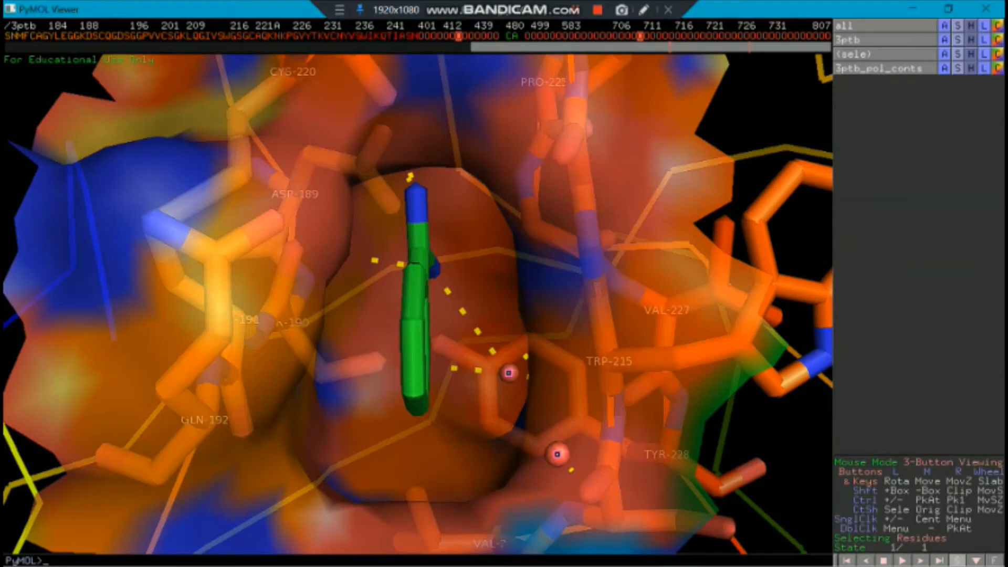
# - Color the two selected water molecules yellow and try to label them by residue
pyautogui.click(997, 69)
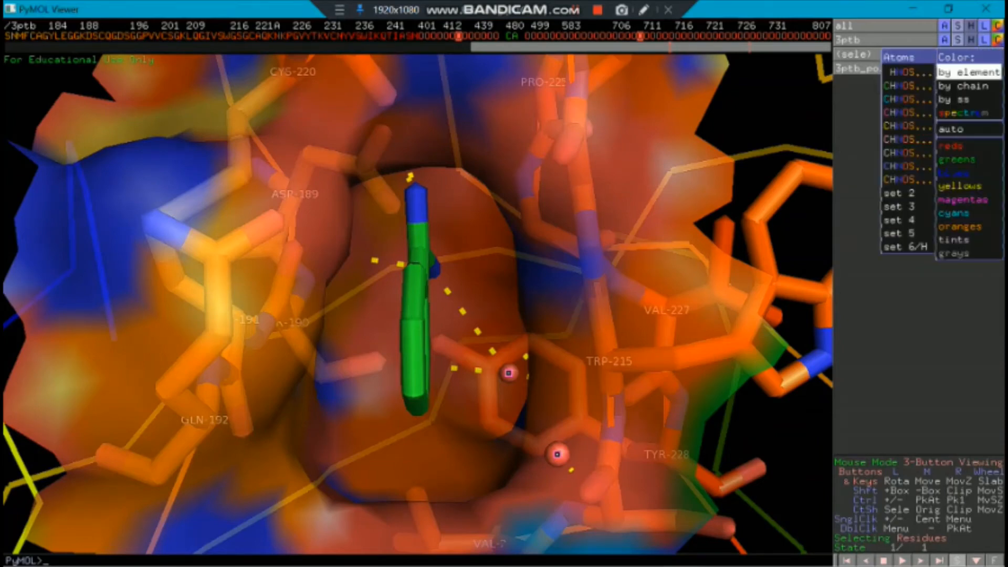
pyautogui.moveTo(969, 172)
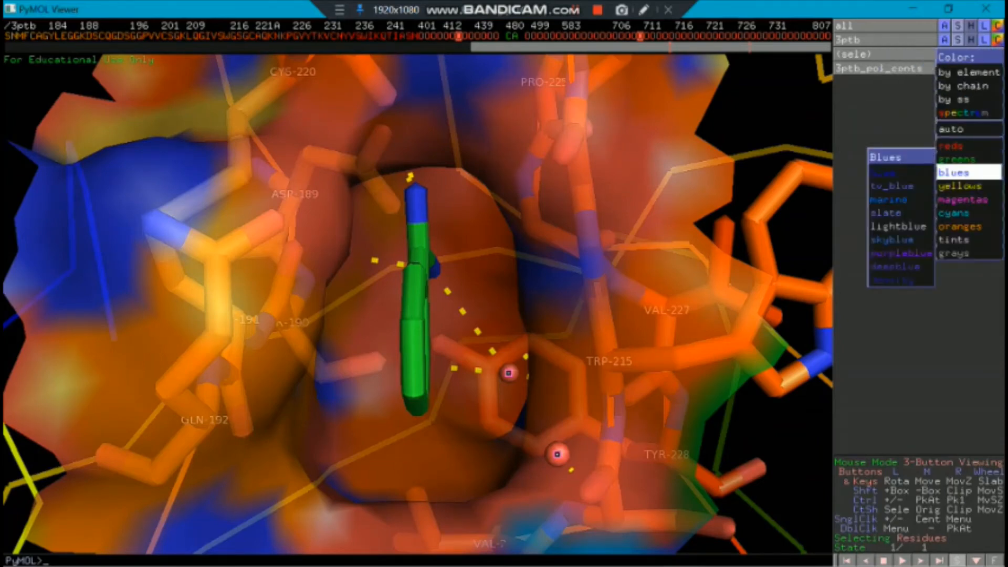
pyautogui.click(877, 186)
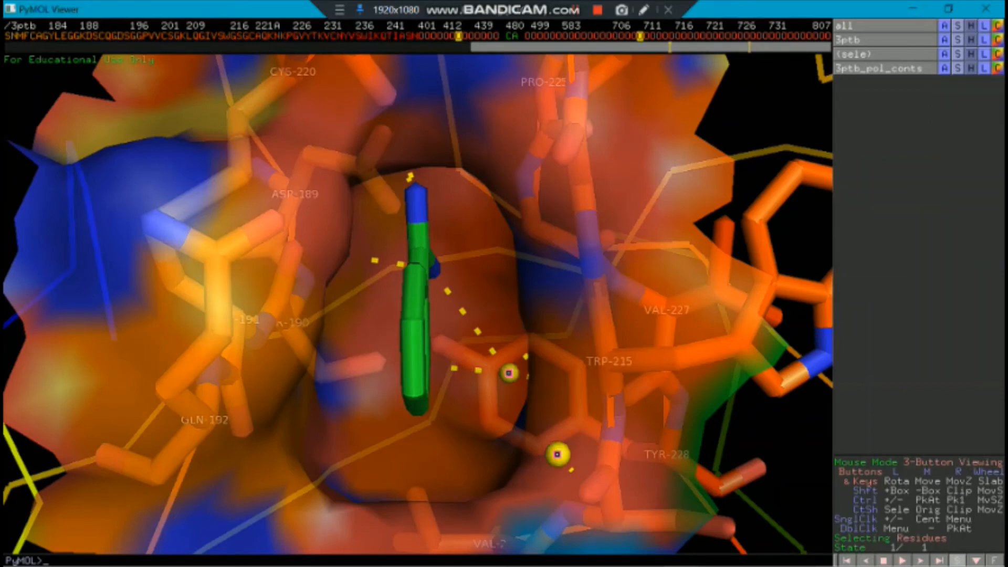
pyautogui.click(983, 54)
pyautogui.click(969, 89)
# - Add TYR-228 to the selection, label the selected atoms by element symbol, and hide the selection markers
pyautogui.click(579, 407)
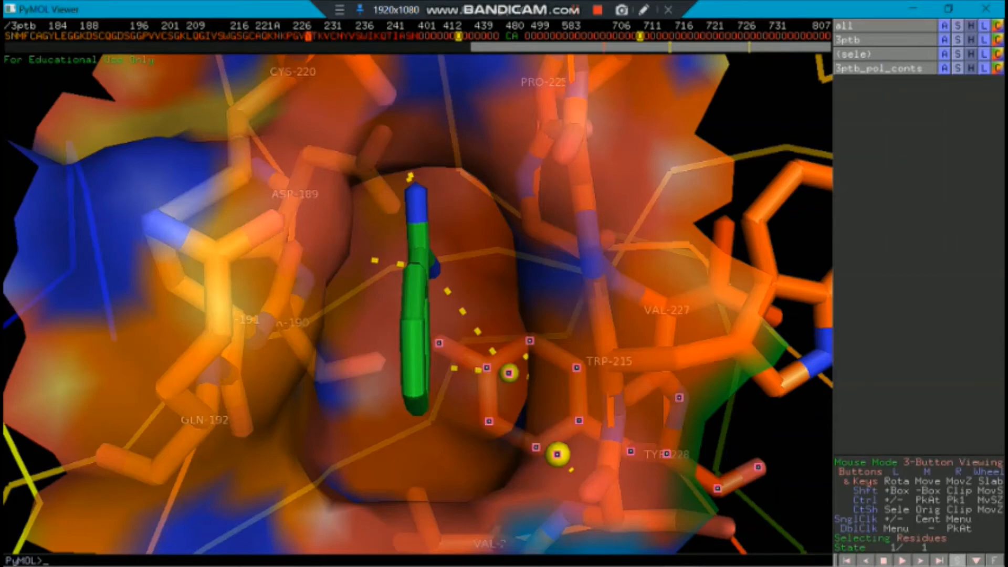
pyautogui.click(984, 54)
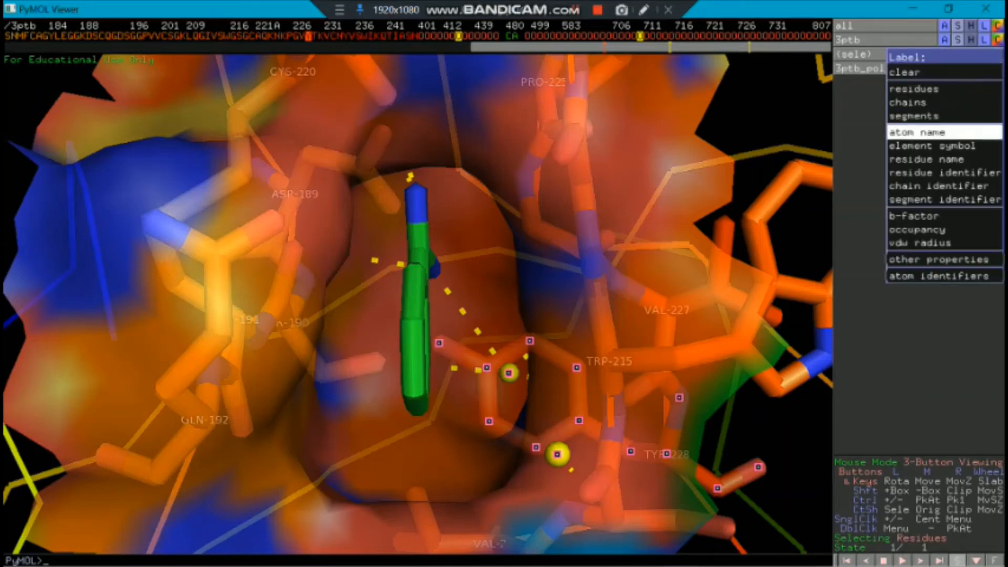
pyautogui.click(924, 133)
pyautogui.click(983, 54)
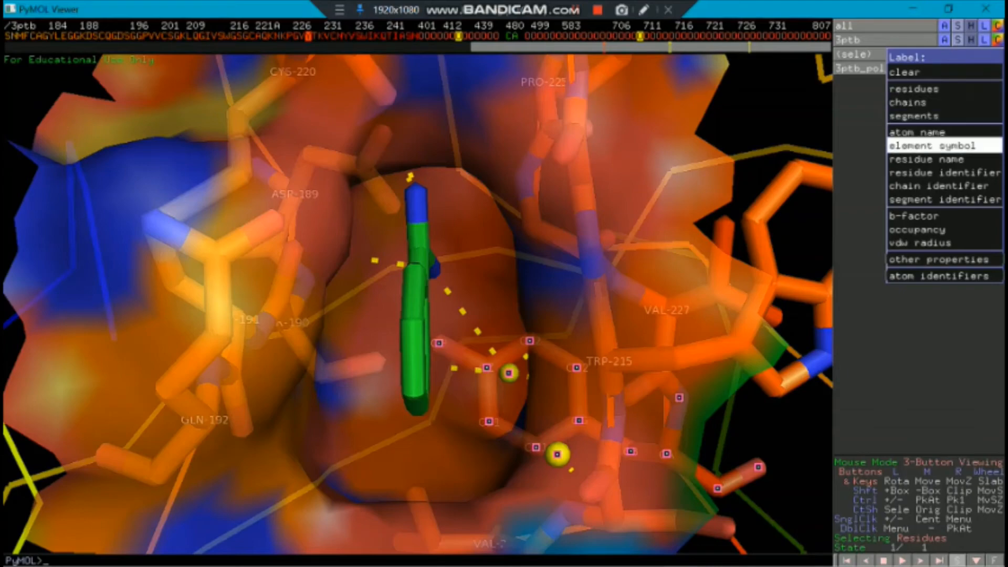
pyautogui.click(924, 145)
pyautogui.moveTo(583, 489)
pyautogui.mouseDown()
pyautogui.moveTo(644, 408)
pyautogui.moveTo(591, 472)
pyautogui.mouseUp()
pyautogui.click(872, 55)
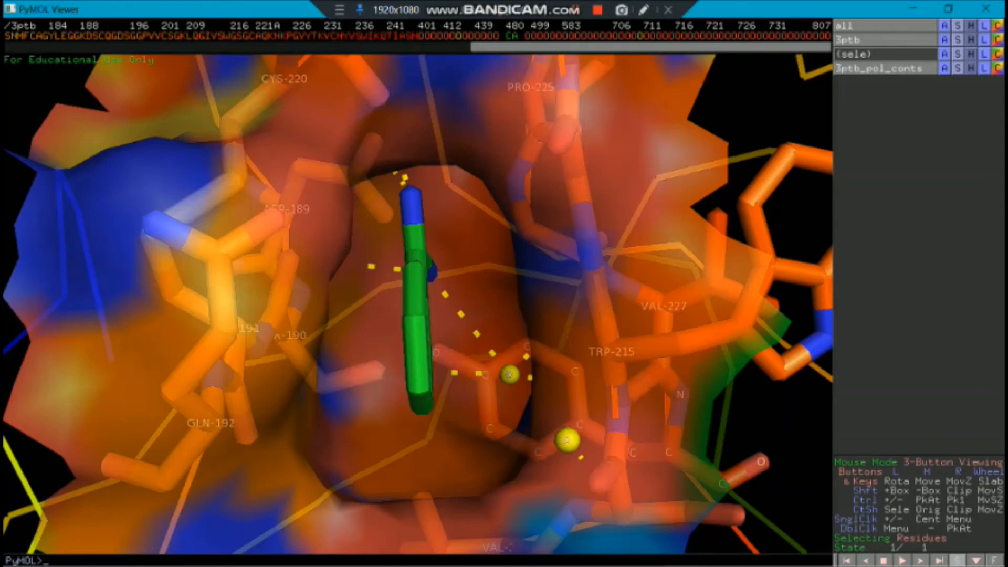
# - Pick the yellow water beside the ligand and examine the pocket from close up out to the whole protein
pyautogui.moveTo(473, 315); pyautogui.dragTo(418, 346)
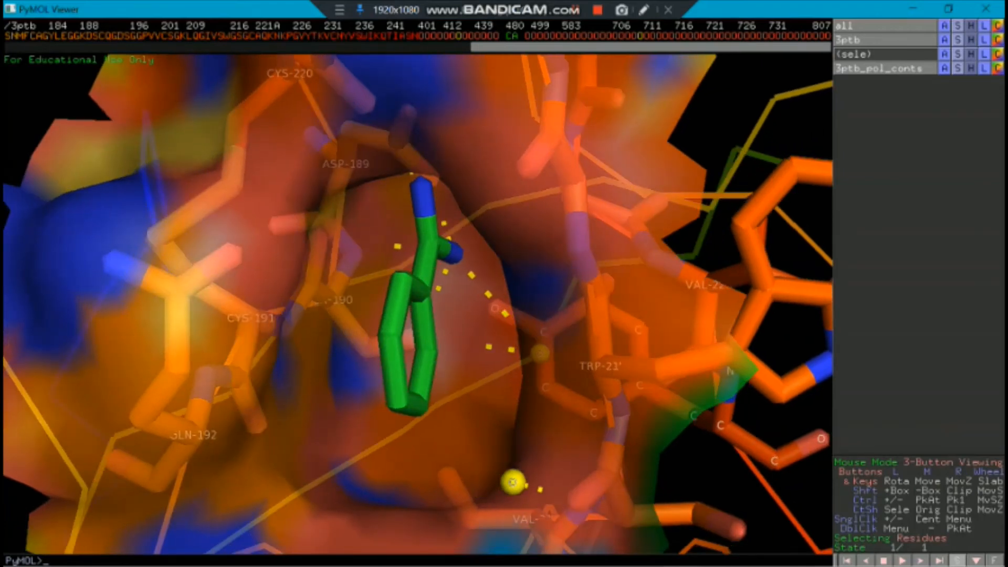
pyautogui.click(540, 353)
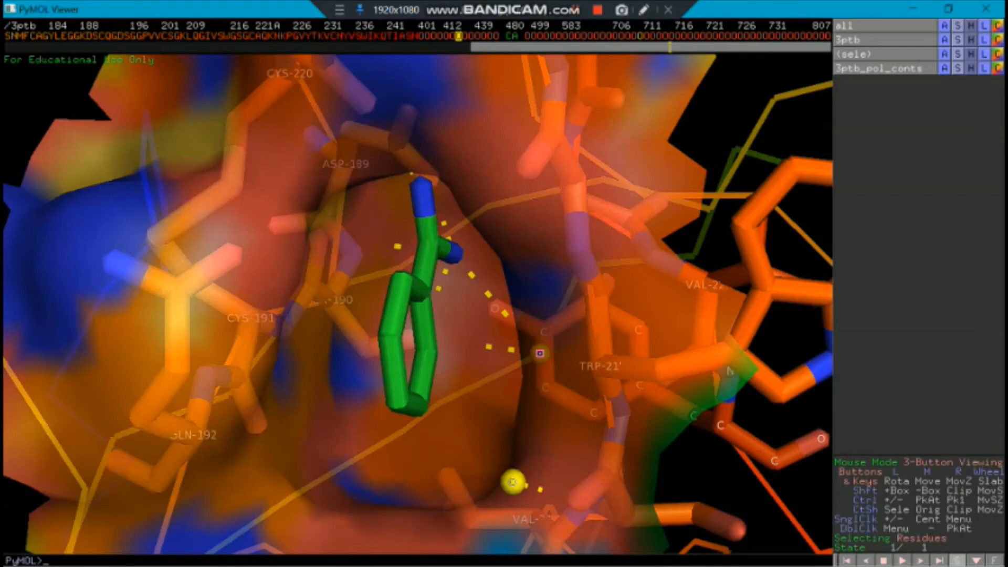
pyautogui.moveTo(420, 315); pyautogui.dragTo(444, 323)
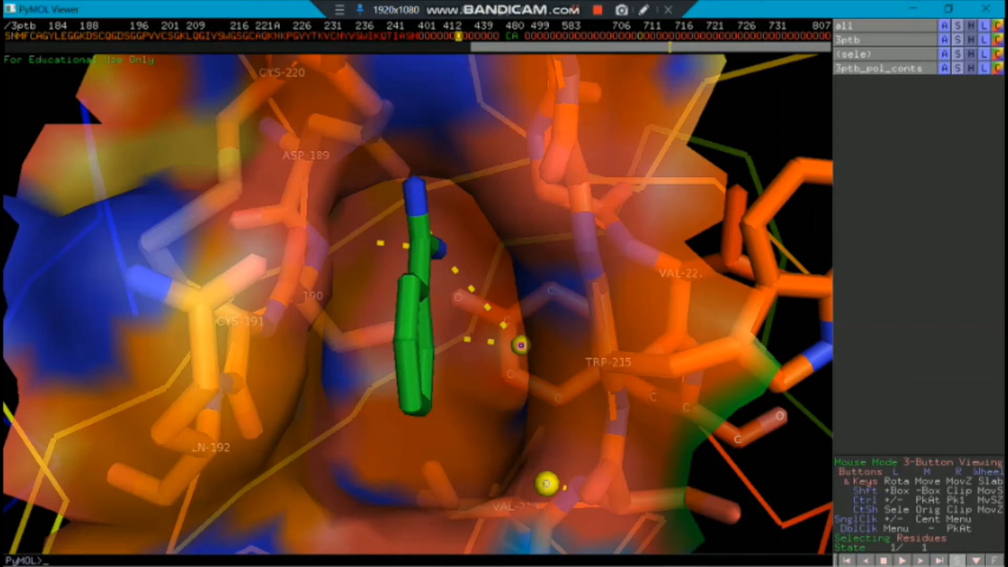
pyautogui.moveTo(417, 336); pyautogui.dragTo(418, 266, button='right')
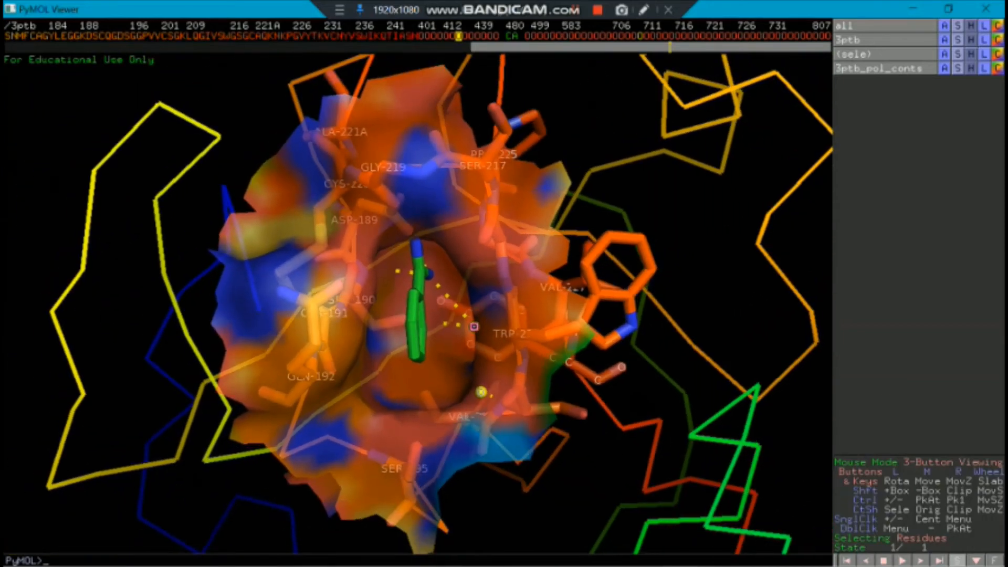
pyautogui.moveTo(417, 315); pyautogui.dragTo(418, 252, button='right')
pyautogui.moveTo(418, 273); pyautogui.dragTo(409, 297)
pyautogui.moveTo(415, 315); pyautogui.dragTo(415, 239, button='right')
pyautogui.moveTo(415, 284); pyautogui.dragTo(488, 313)
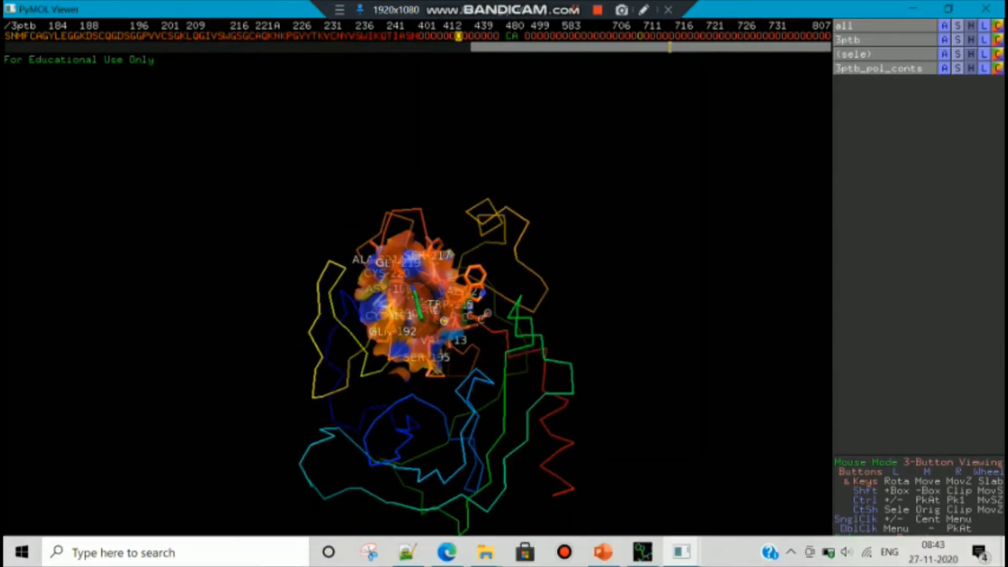
pyautogui.click(575, 10)
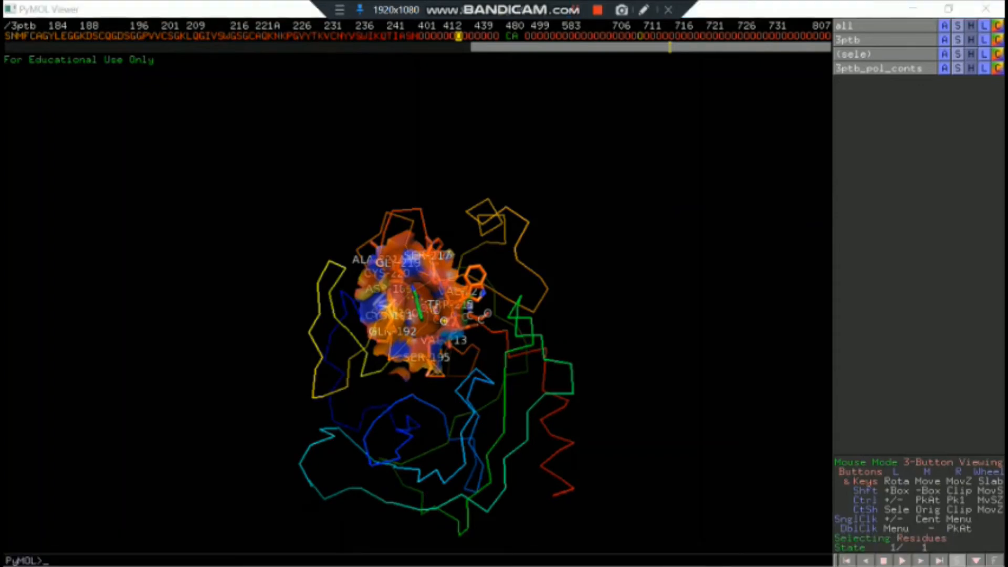
# - Delete the 3ptb_pol_conts polar contacts object
pyautogui.click(944, 69)
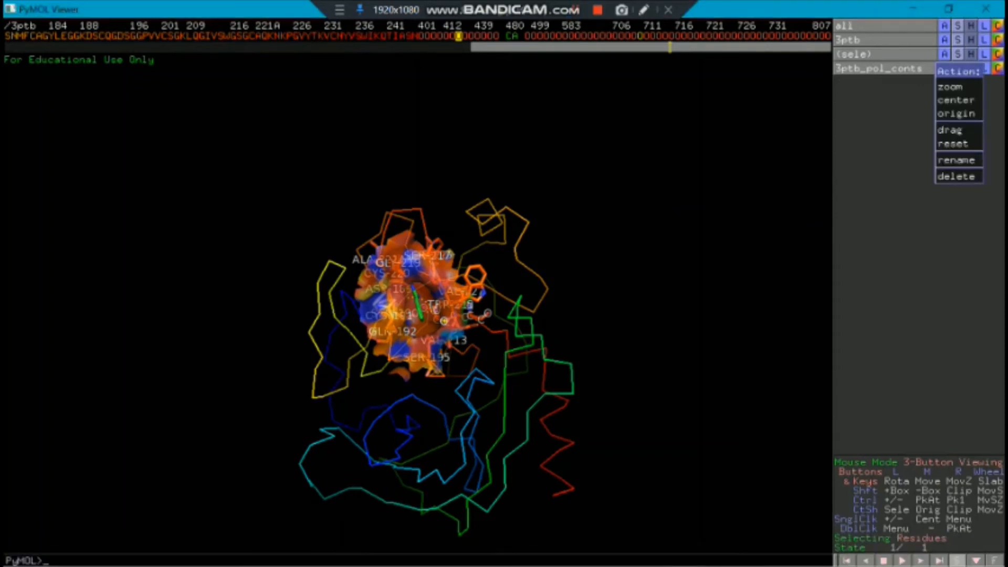
pyautogui.click(959, 177)
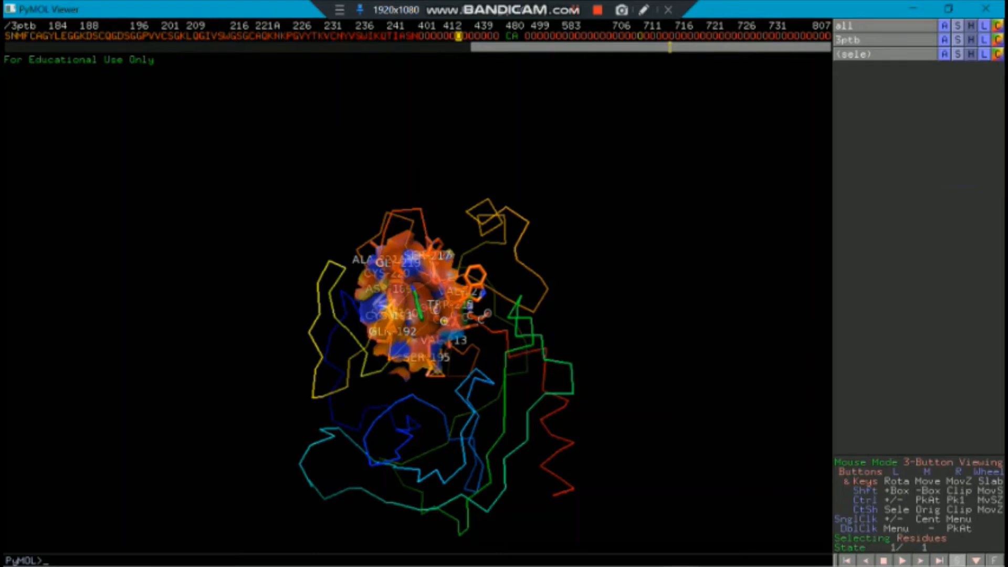
pyautogui.click(944, 54)
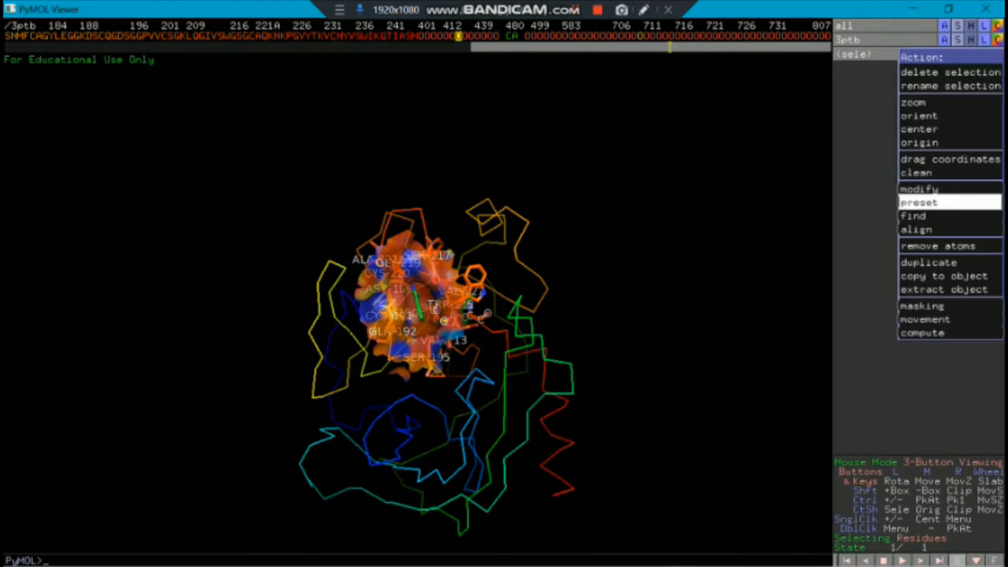
pyautogui.moveTo(924, 230)
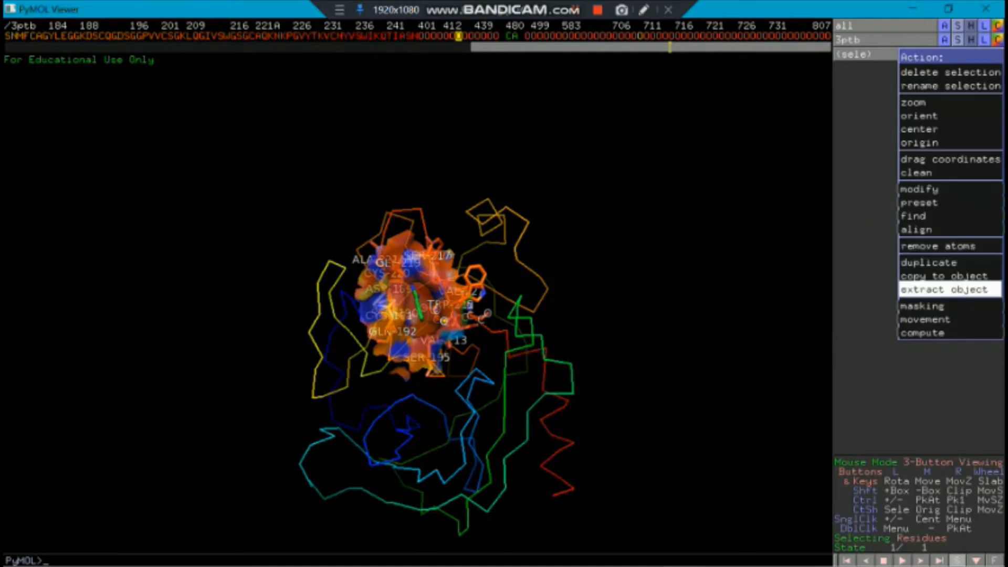
pyautogui.moveTo(925, 202)
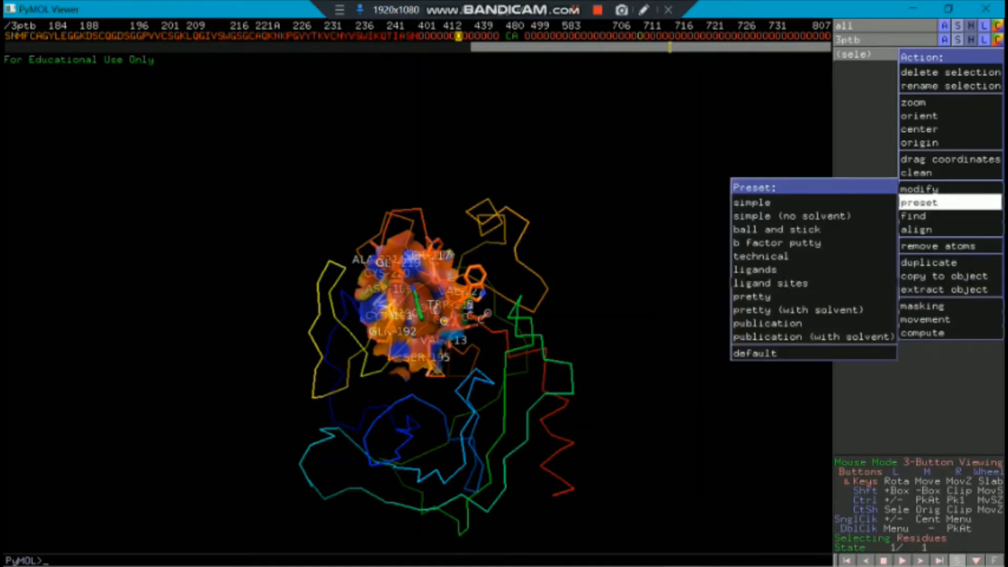
pyautogui.moveTo(924, 215)
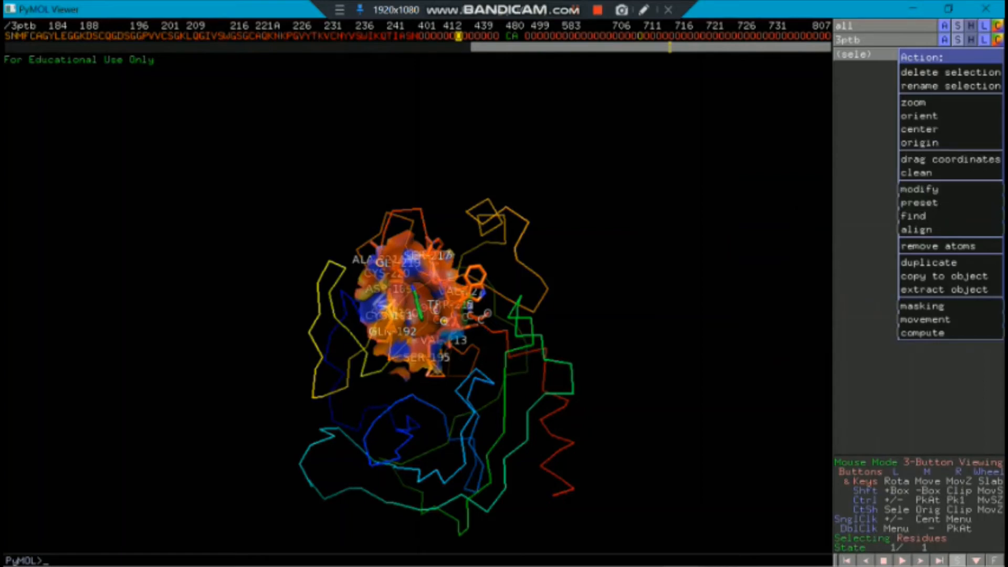
pyautogui.click(866, 131)
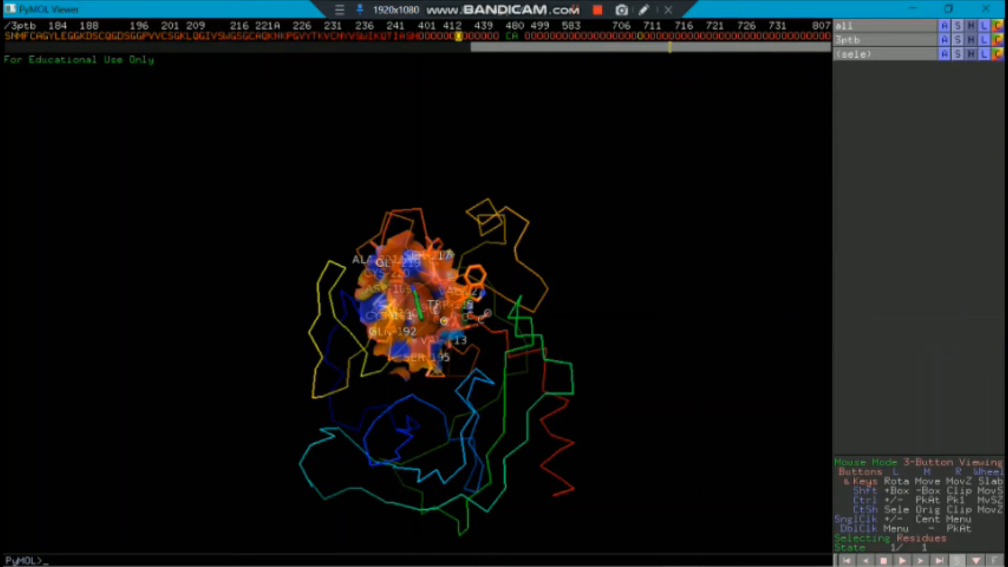
# - Hide every representation of the selected water molecule and zoom to fit the whole structure
pyautogui.click(971, 54)
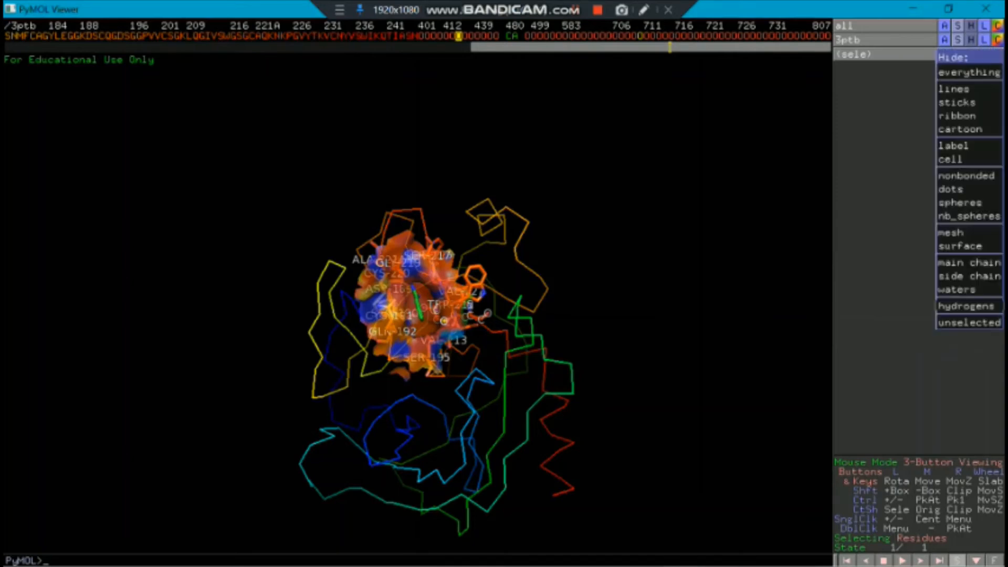
pyautogui.click(969, 72)
pyautogui.moveTo(473, 325)
pyautogui.mouseDown()
pyautogui.moveTo(493, 329)
pyautogui.moveTo(486, 331)
pyautogui.mouseUp()
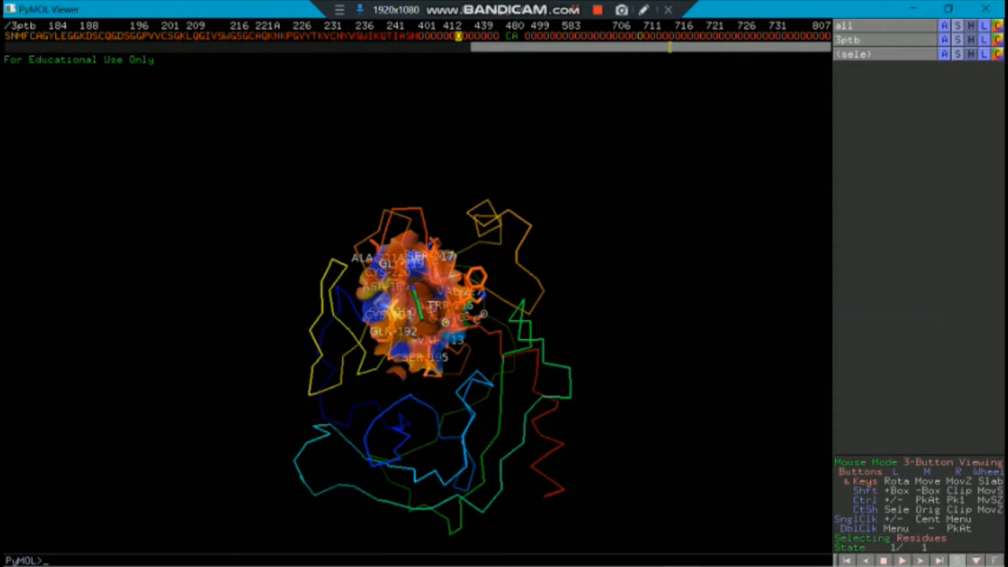
pyautogui.click(944, 25)
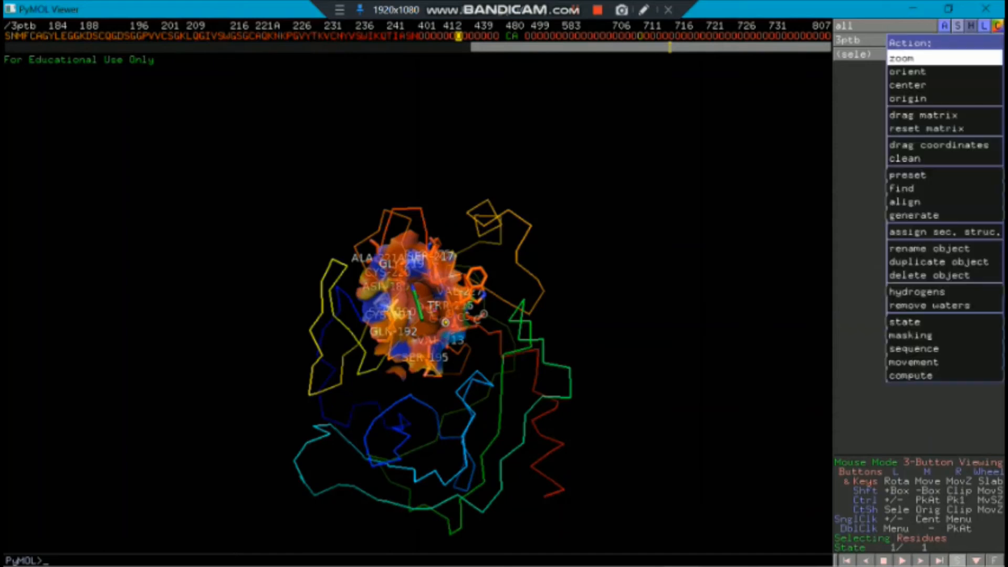
pyautogui.click(925, 57)
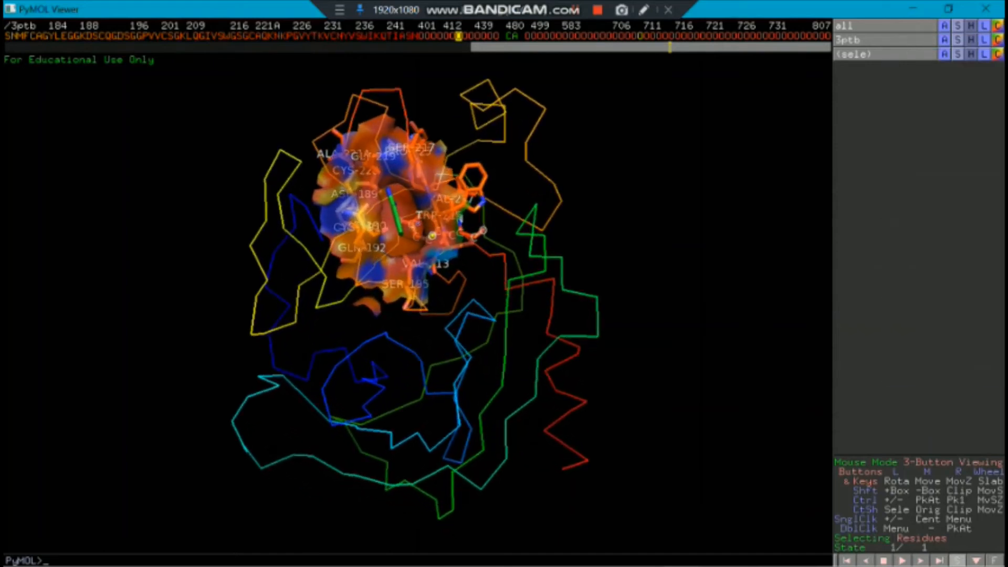
# - Return the sequence display to its beginning and examine the BEN ligand and its surrounding pocket from close up
pyautogui.moveTo(652, 48); pyautogui.dragTo(185, 47)
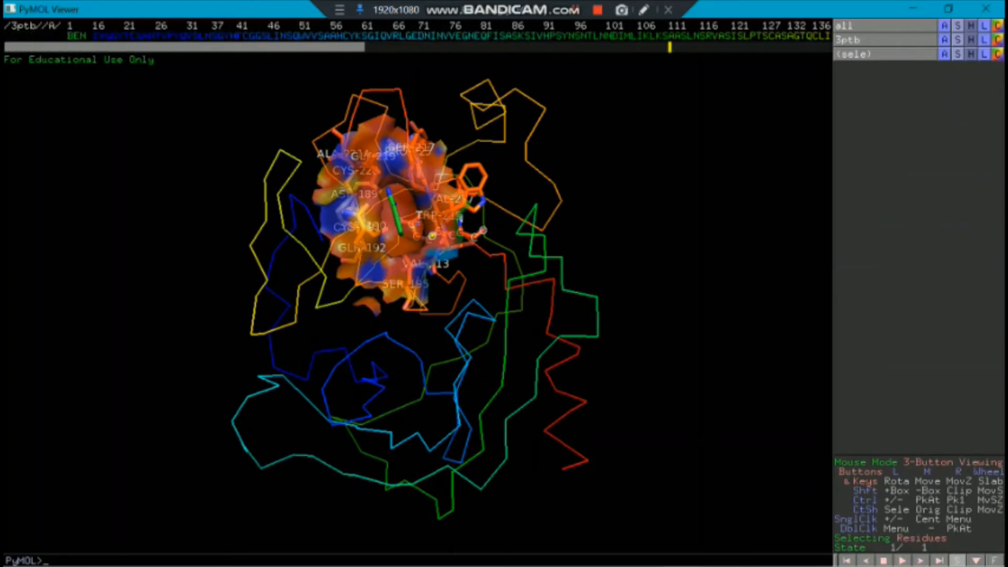
pyautogui.moveTo(421, 263); pyautogui.dragTo(442, 273)
pyautogui.moveTo(442, 273); pyautogui.dragTo(442, 359, button='right')
pyautogui.moveTo(434, 210); pyautogui.dragTo(432, 348, button='middle')
pyautogui.moveTo(432, 263); pyautogui.dragTo(433, 357, button='right')
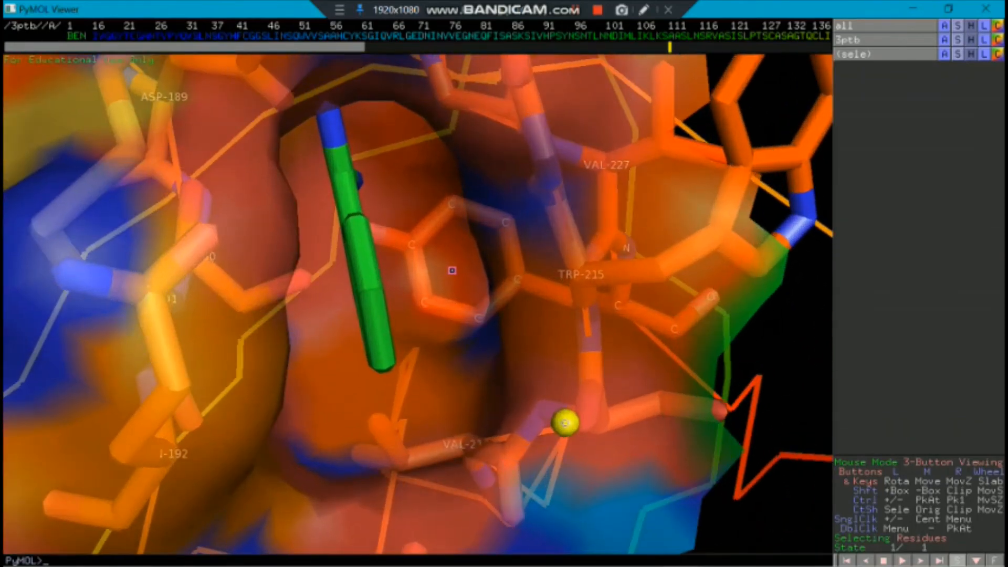
pyautogui.moveTo(436, 273)
pyautogui.mouseDown()
pyautogui.moveTo(363, 271)
pyautogui.moveTo(431, 273)
pyautogui.mouseUp()
pyautogui.moveTo(430, 273); pyautogui.dragTo(431, 233, button='right')
pyautogui.moveTo(431, 252); pyautogui.dragTo(518, 292)
pyautogui.moveTo(709, 417); pyautogui.dragTo(528, 368)
# - Add the green BEN ligand to the selection, label it by residue, and hide the selection markers
pyautogui.click(440, 281)
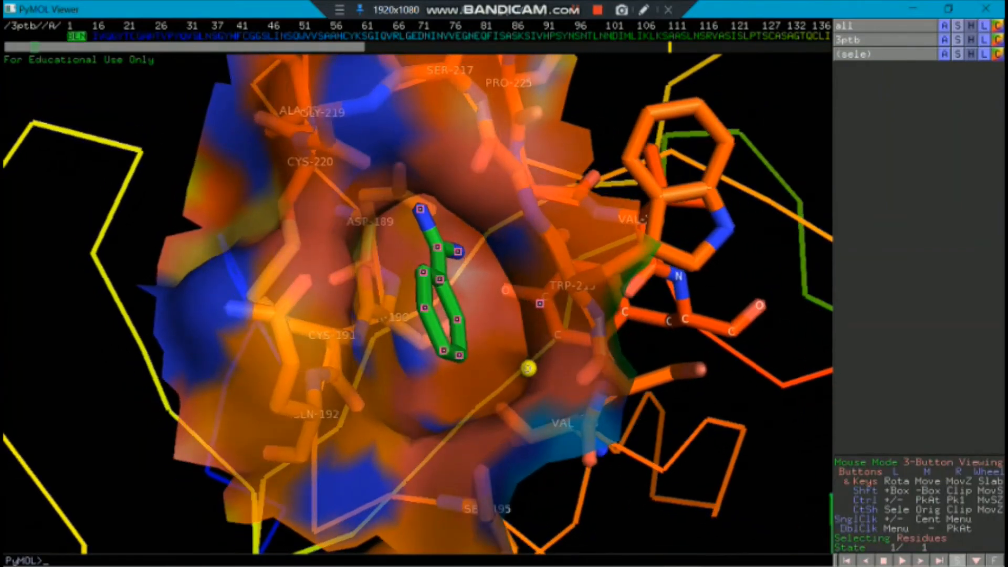
pyautogui.click(985, 54)
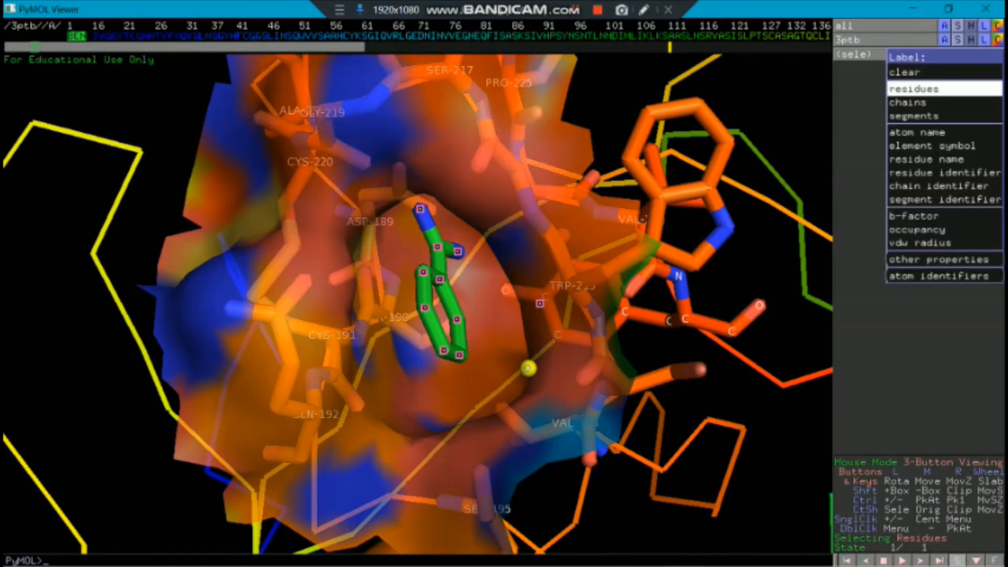
pyautogui.click(969, 90)
pyautogui.click(528, 367)
pyautogui.moveTo(528, 368); pyautogui.dragTo(560, 318)
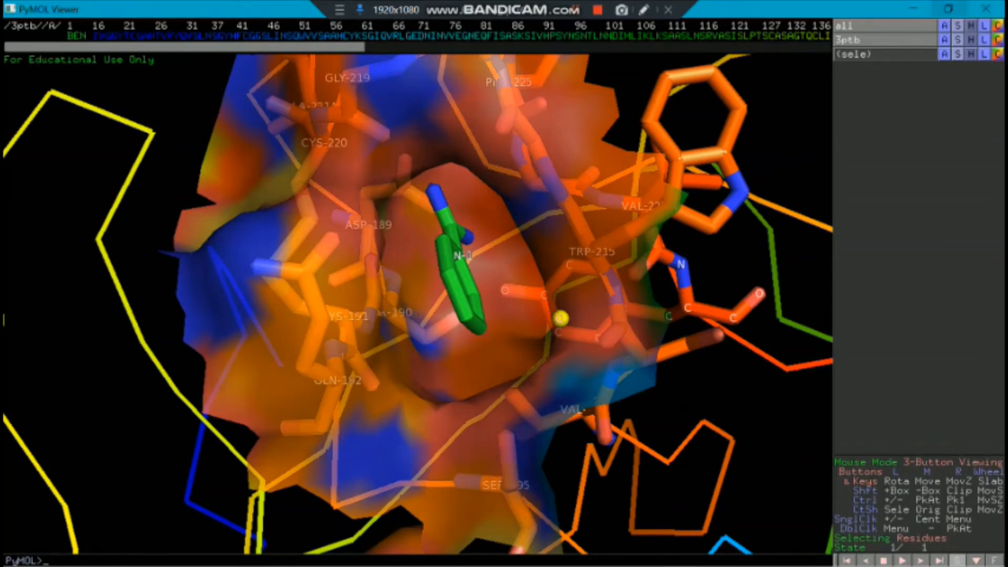
# - Start saving the pocket view as a PNG image and choose the PyMol folder on the Desktop as destination
pyautogui.click(948, 9)
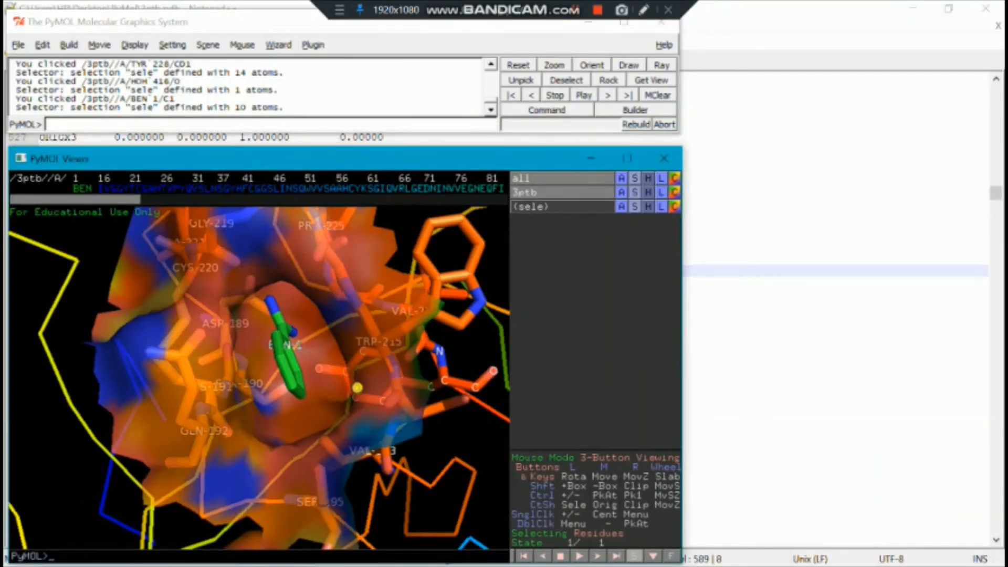
pyautogui.click(59, 125)
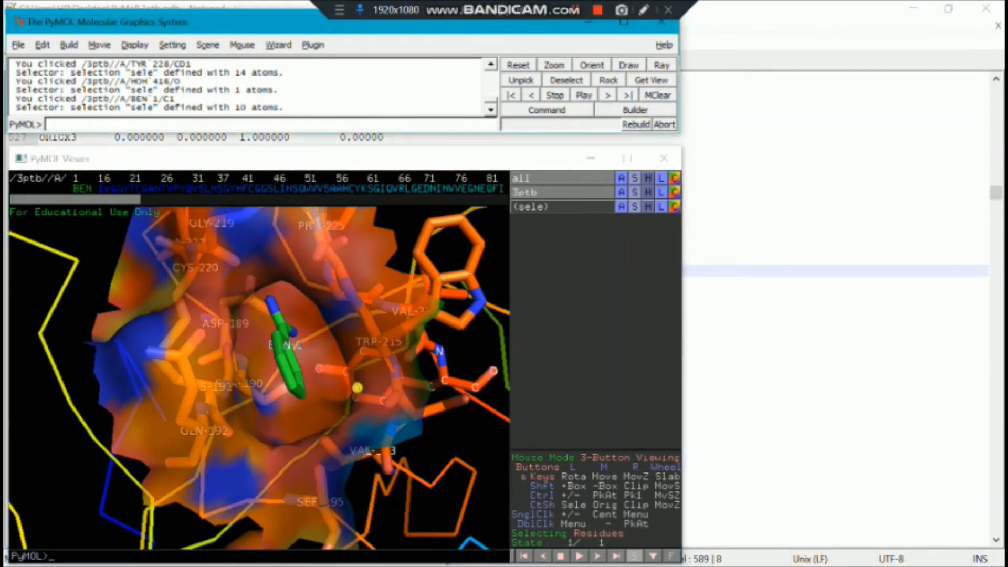
pyautogui.click(19, 45)
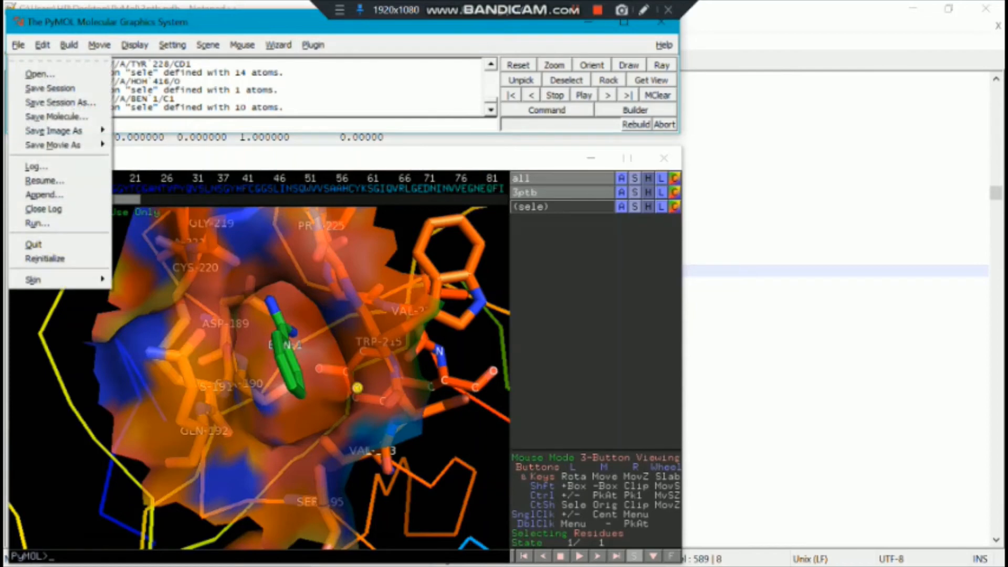
pyautogui.moveTo(52, 130)
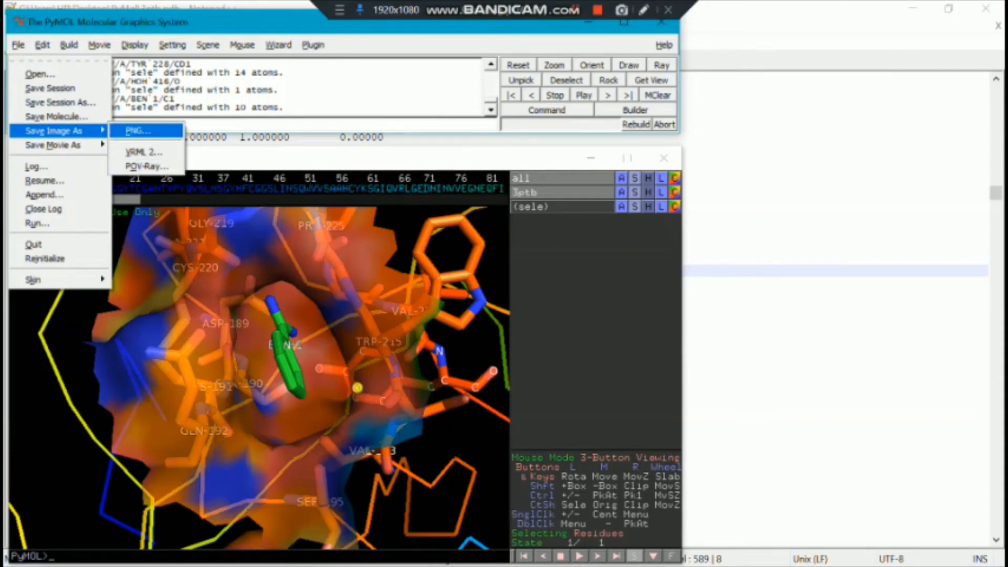
pyautogui.press('Return')
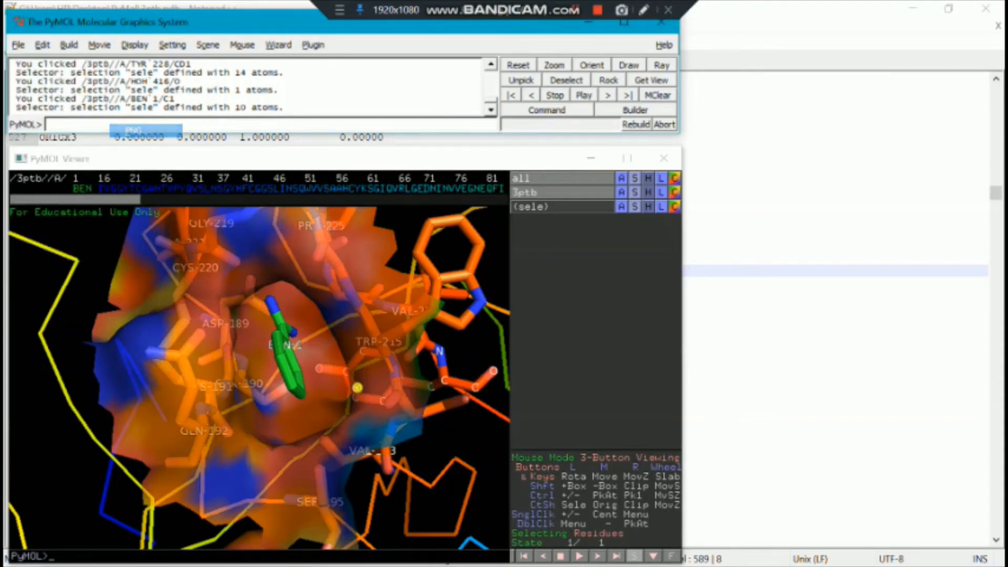
pyautogui.click(77, 163)
pyautogui.click(277, 167)
pyautogui.doubleClick(277, 167)
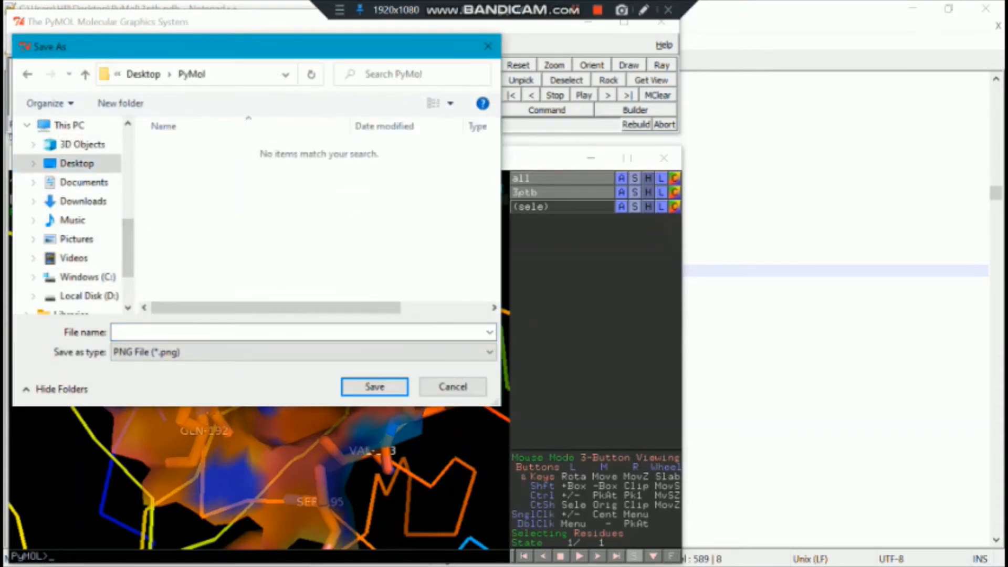
# - Name the image first_img.png and save it
pyautogui.click(252, 332)
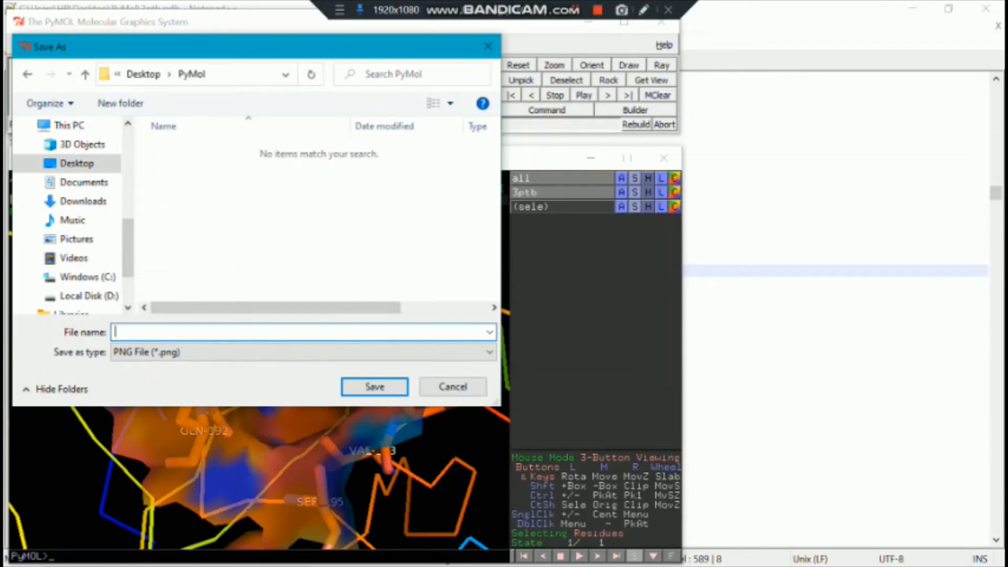
pyautogui.write('first')
pyautogui.write('_img')
pyautogui.write('.pbg')
pyautogui.press('BackSpace')
pyautogui.press('BackSpace')
pyautogui.press('BackSpace')
pyautogui.press('BackSpace')
pyautogui.write('.png')
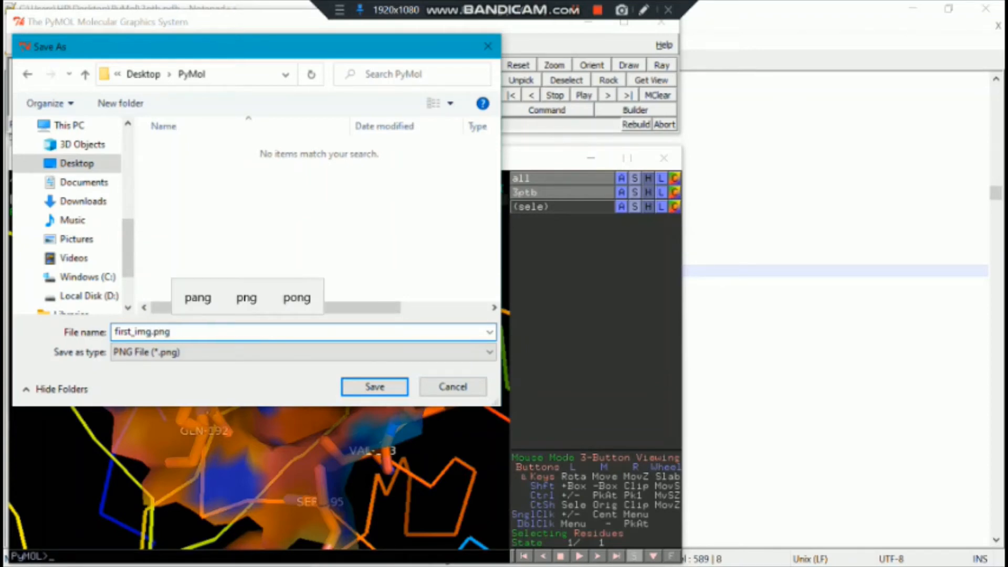
pyautogui.press('Return')
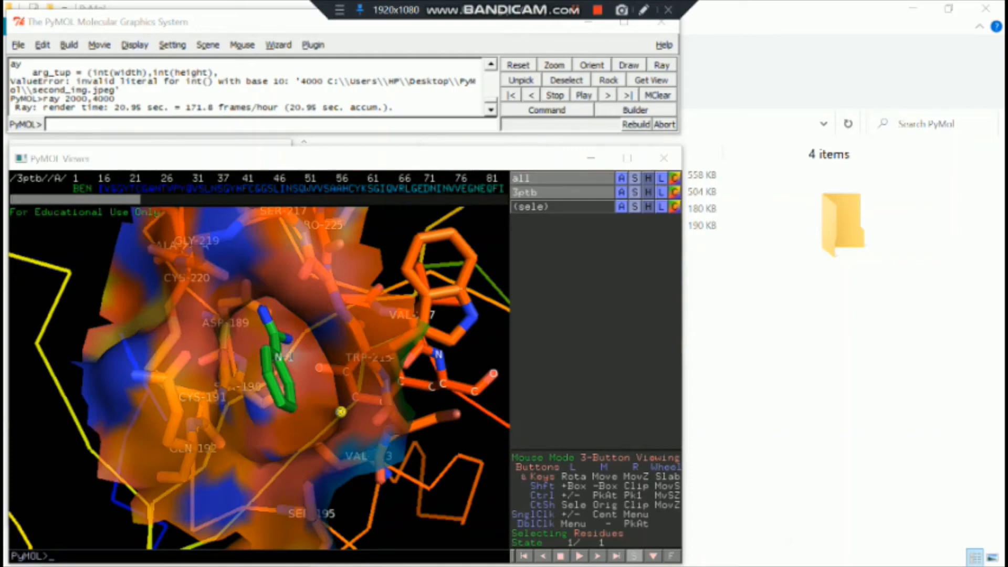
# - Turn the pocket view slightly and ray-trace it at 4000 x 4000 pixels
pyautogui.moveTo(316, 362)
pyautogui.mouseDown()
pyautogui.moveTo(247, 373)
pyautogui.moveTo(249, 386)
pyautogui.moveTo(352, 336)
pyautogui.moveTo(326, 352)
pyautogui.mouseUp()
pyautogui.moveTo(355, 388); pyautogui.dragTo(332, 407)
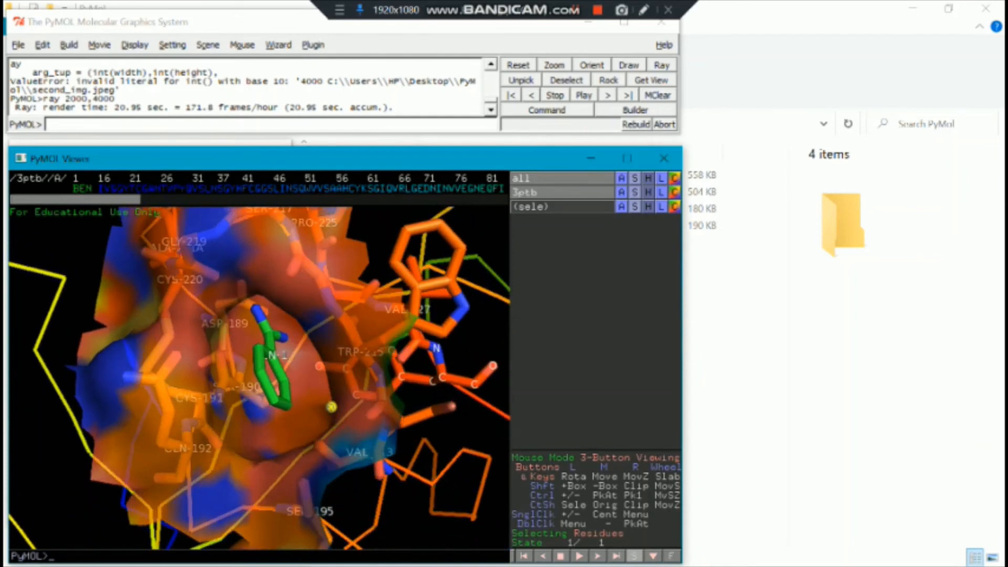
pyautogui.write('r')
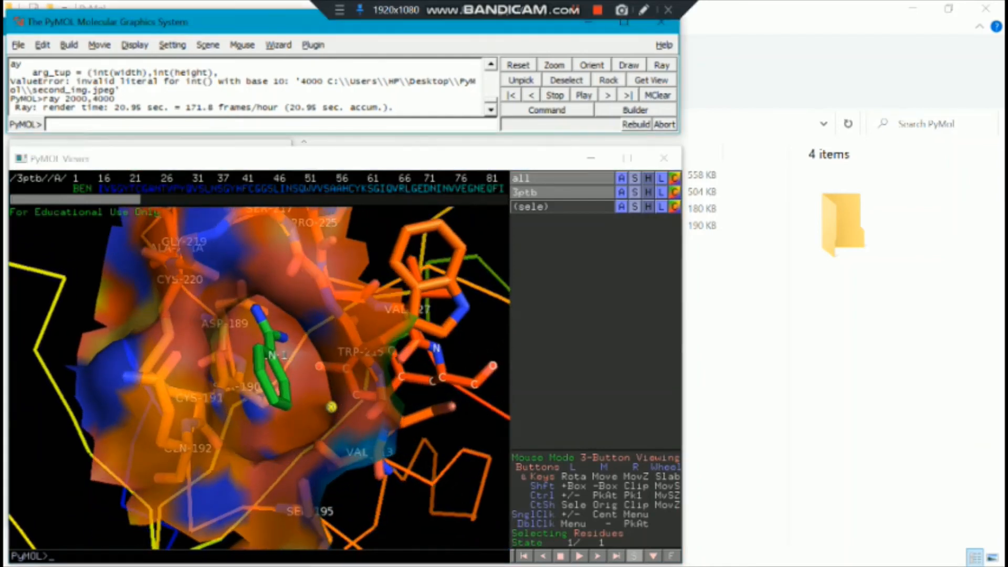
pyautogui.write('ay')
pyautogui.write('4000,4000')
pyautogui.press('Return')
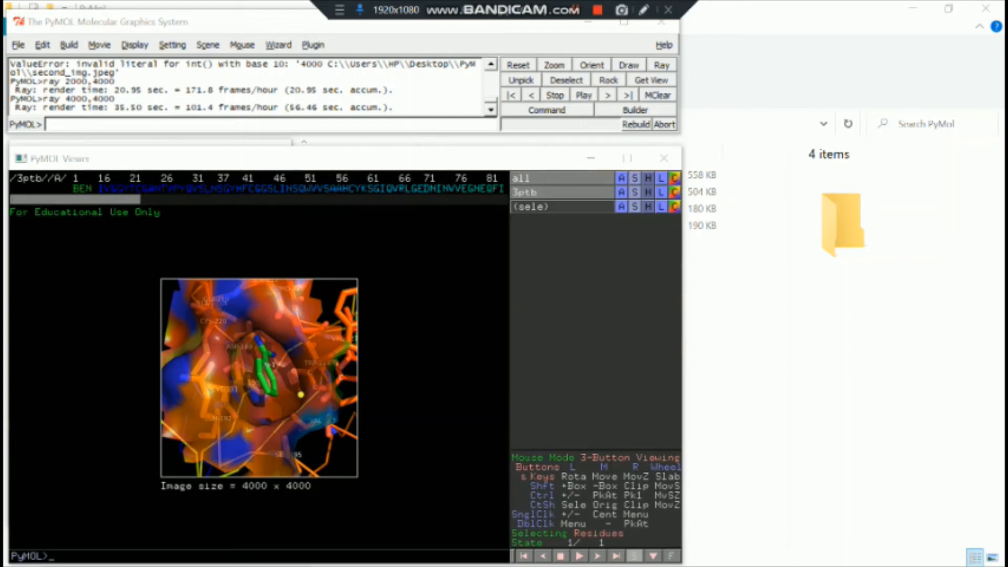
# - Save the ray-traced image as second_img.png in the PyMol folder on the Desktop
pyautogui.click(18, 45)
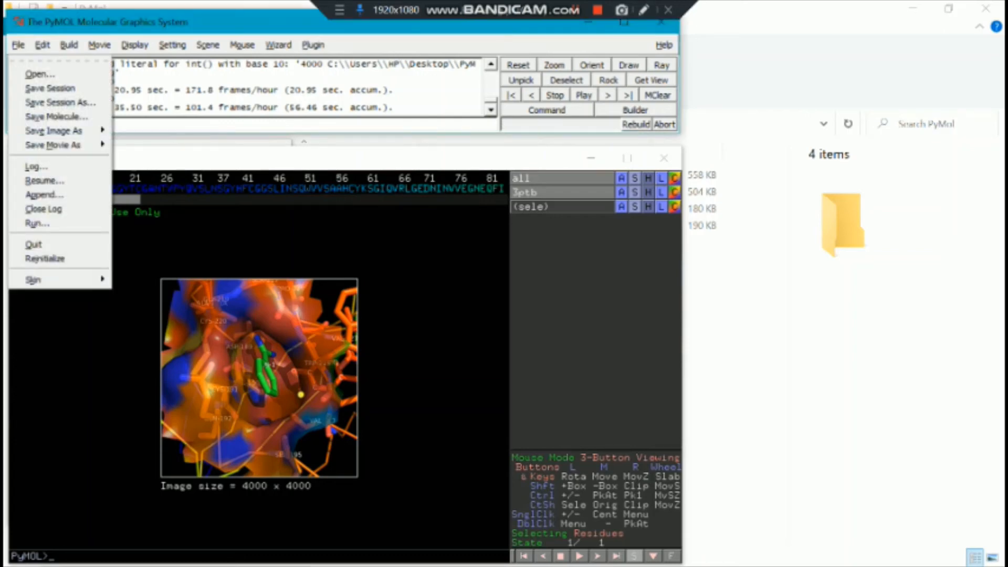
pyautogui.moveTo(52, 131)
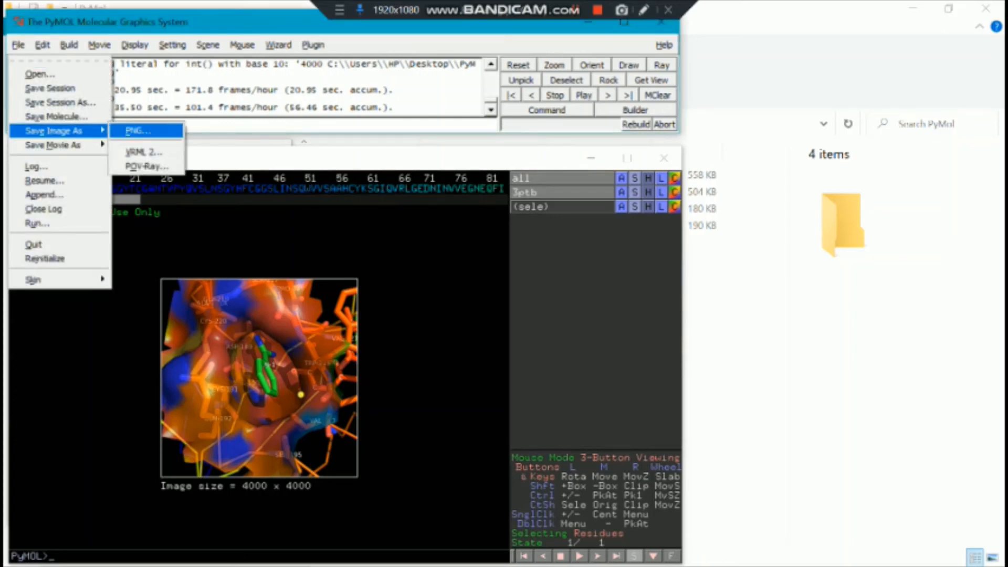
pyautogui.click(137, 131)
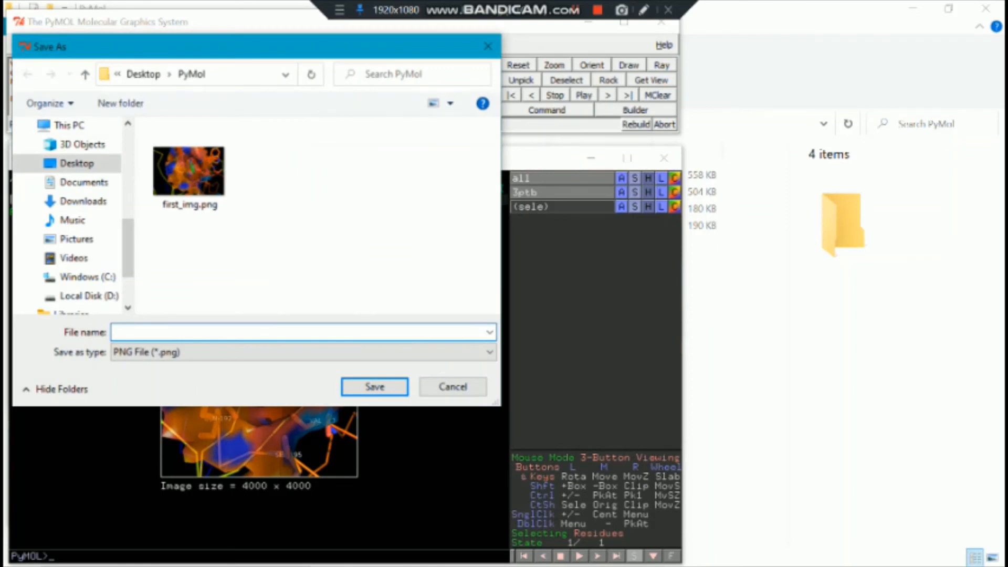
pyautogui.write('second_img.png')
pyautogui.press('Return')
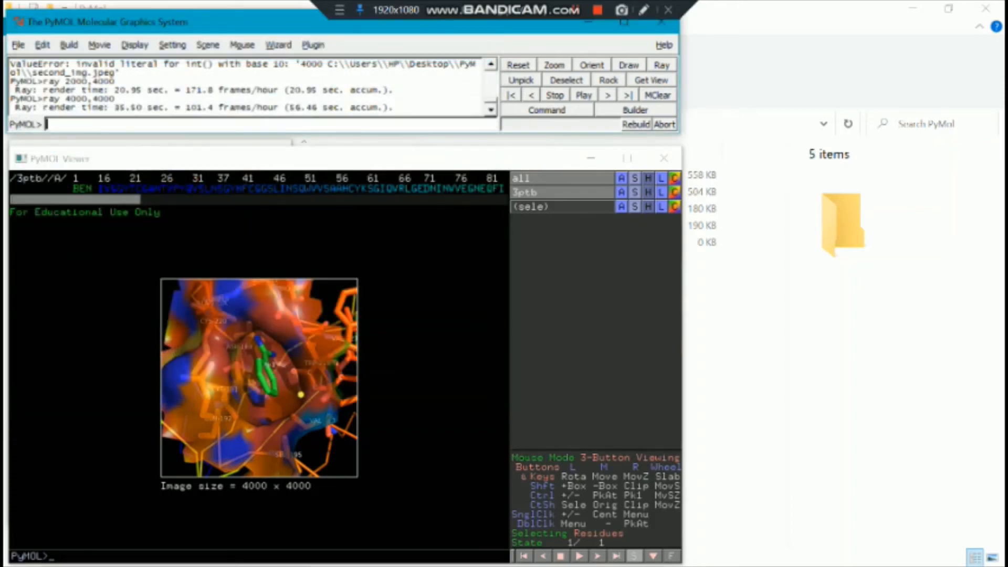
# - Switch to the PyMol folder in File Explorer and open first_img.png for viewing
pyautogui.click(589, 22)
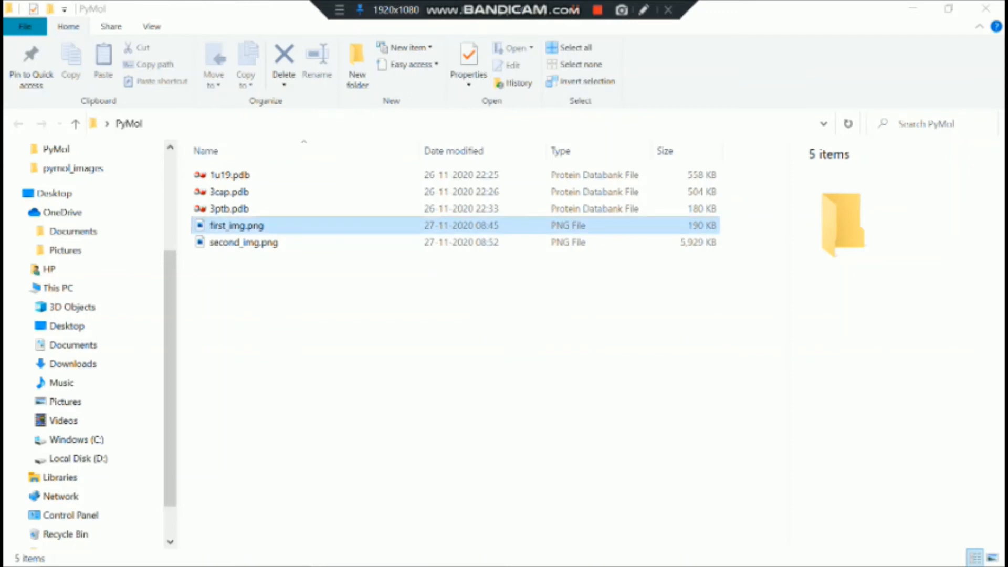
pyautogui.click(237, 226)
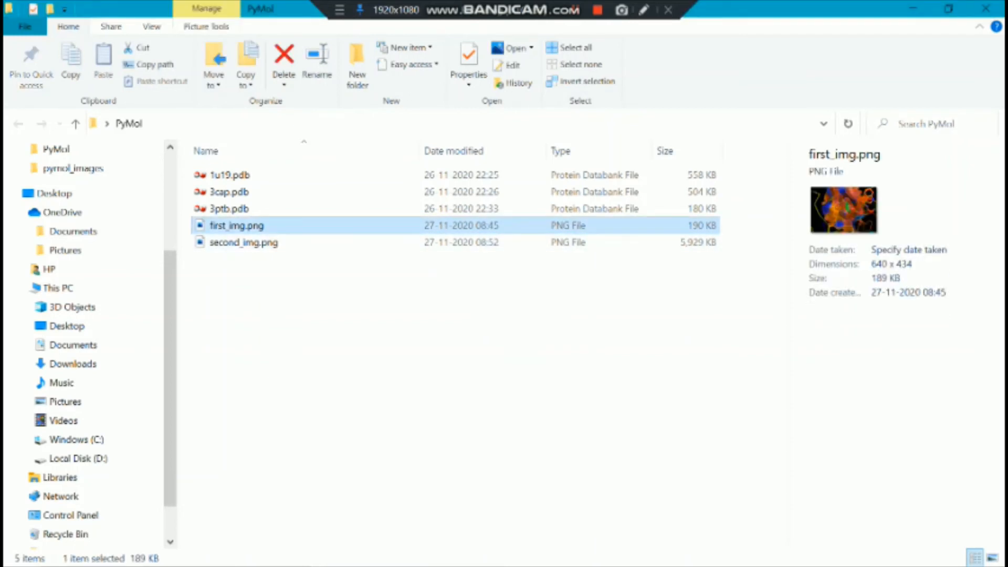
pyautogui.press('Return')
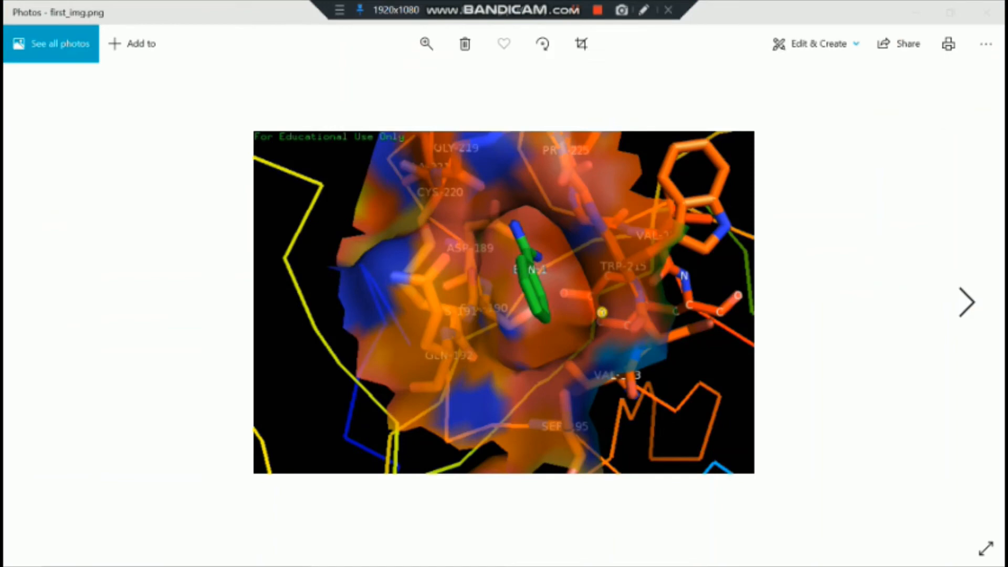
# - Inspect first_img.png up close around the BEN ligand pocket, return to the whole image, and close it
pyautogui.press('XF86MonBrightnessUp')
pyautogui.scroll(5, 510, 367)
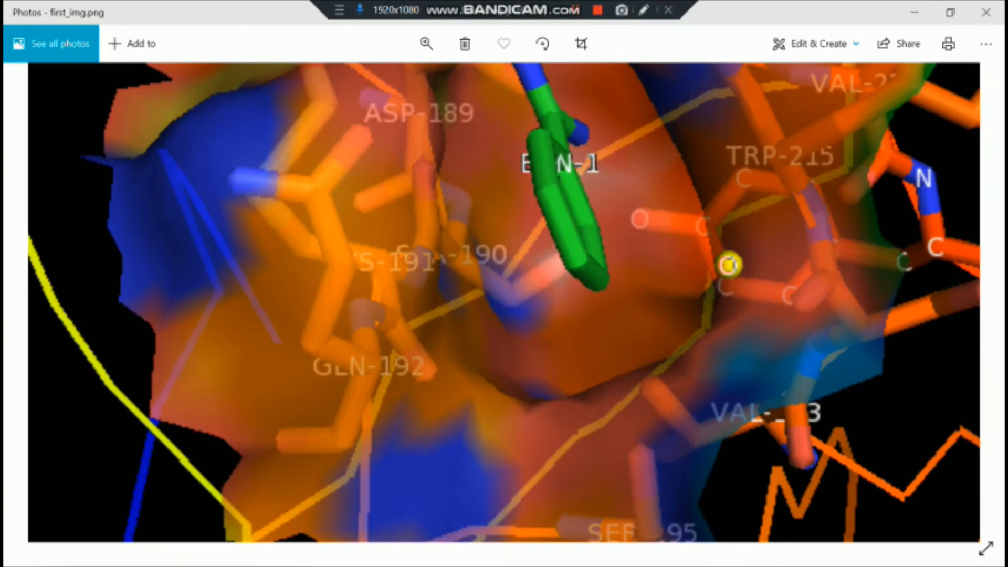
pyautogui.scroll(2, 504, 303)
pyautogui.scroll(-1, 504, 303)
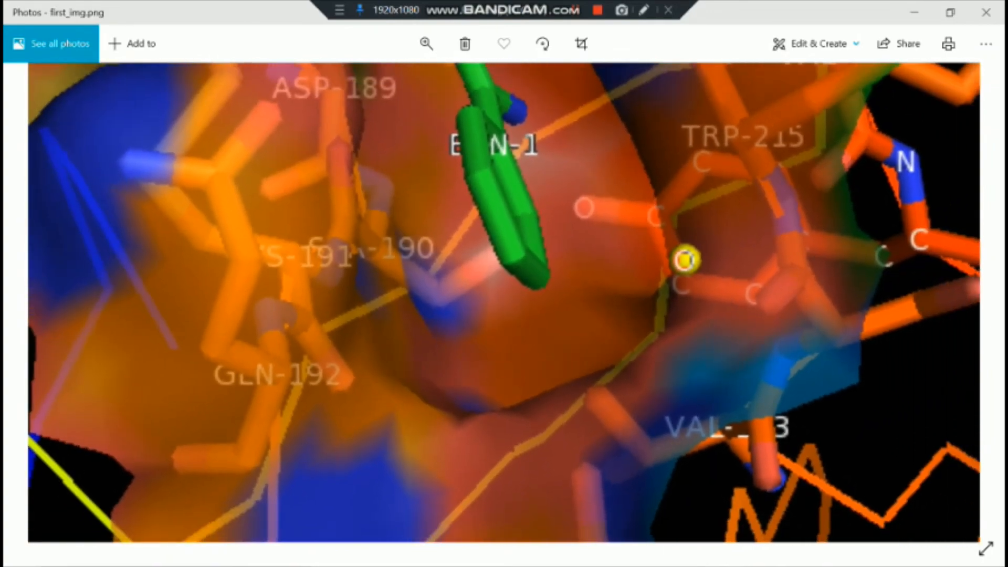
pyautogui.scroll(-3, 504, 303)
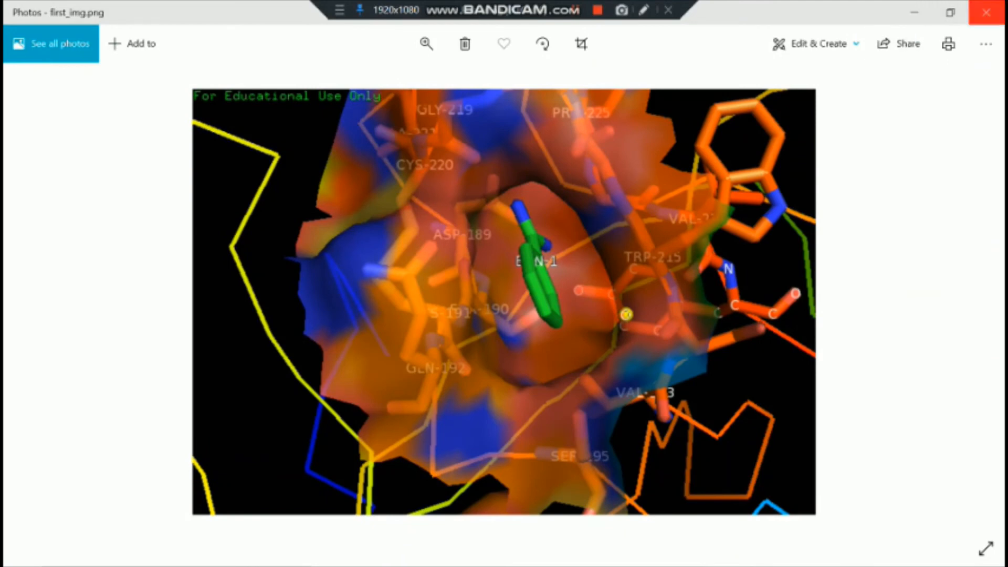
pyautogui.click(987, 12)
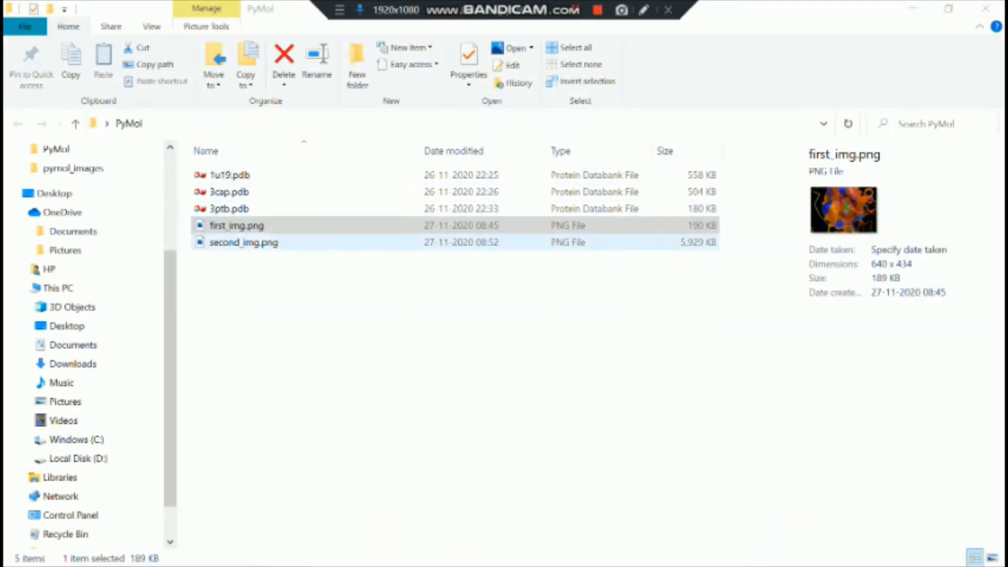
# - Open second_img.png, inspect the ligand sticks and pocket surface at high magnification, and put the viewer away
pyautogui.click(244, 242)
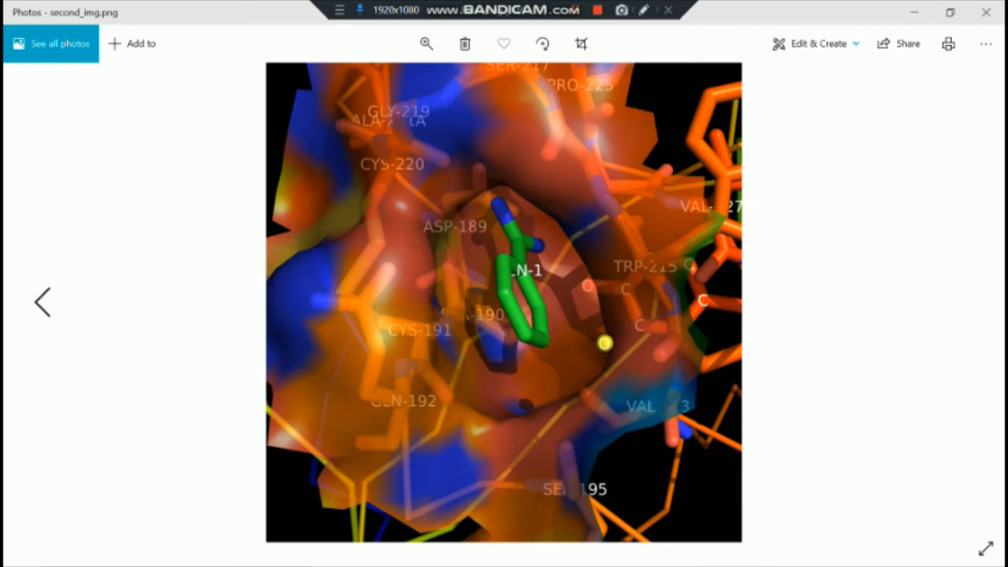
pyautogui.scroll(7, 511, 366)
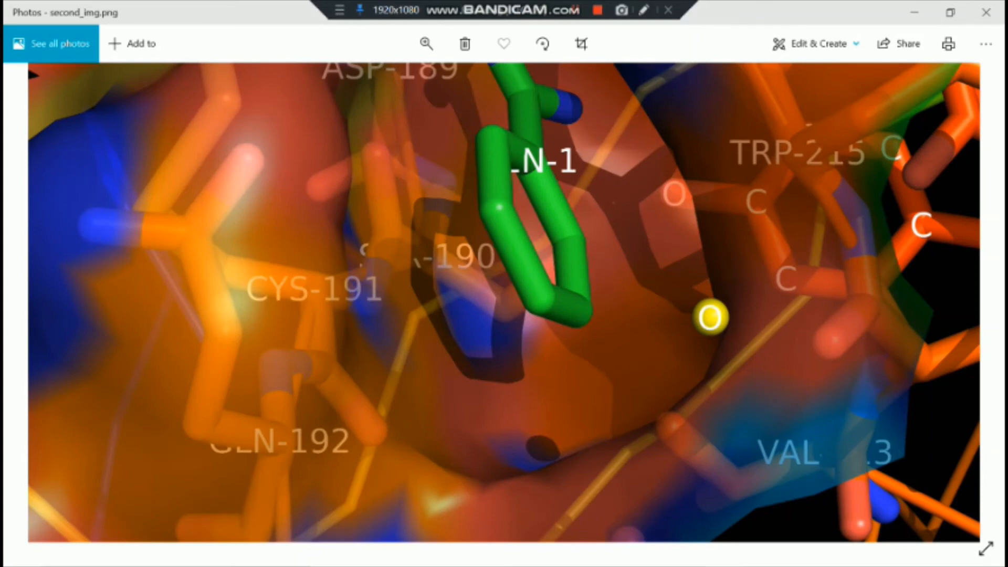
pyautogui.scroll(7, 578, 455)
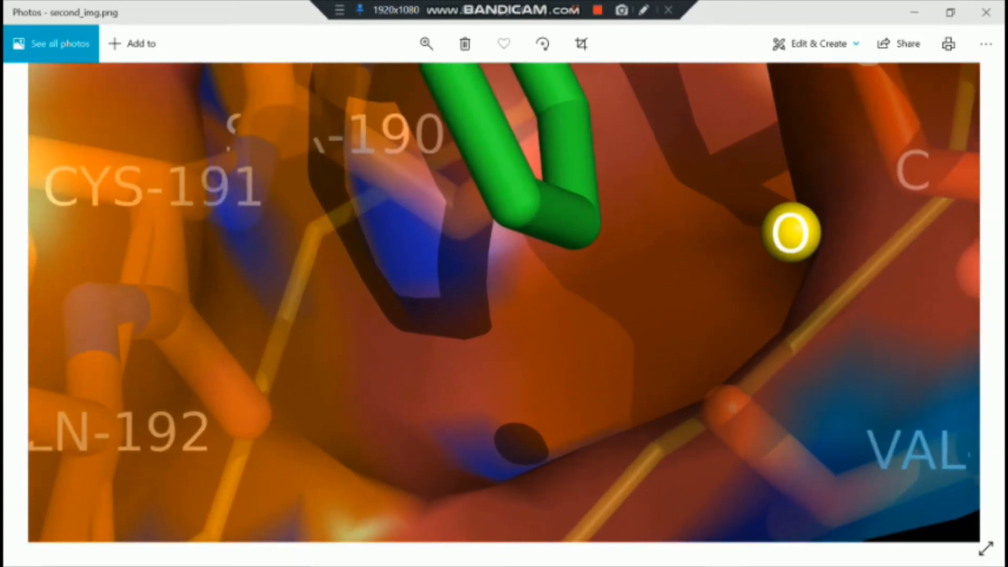
pyautogui.scroll(6, 578, 452)
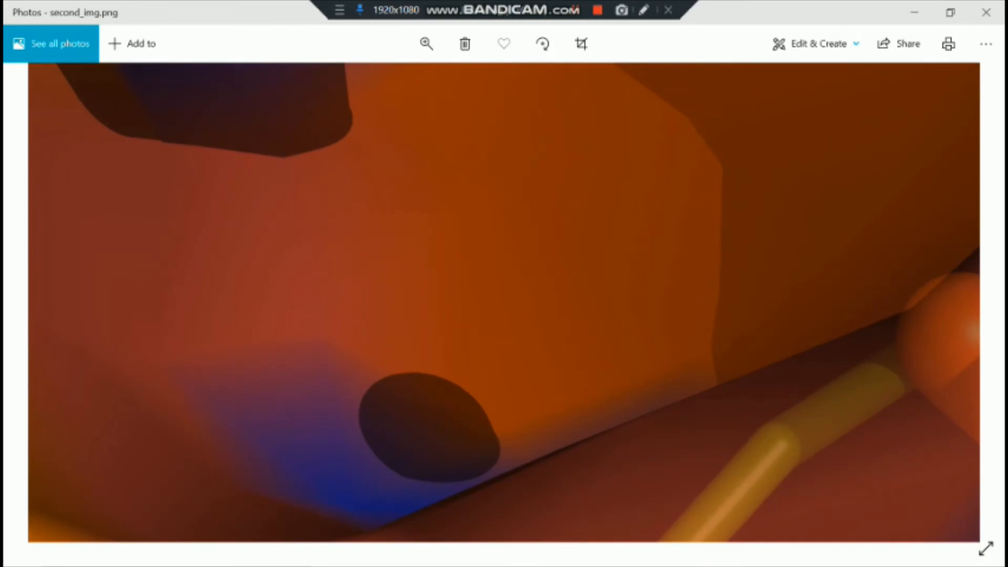
pyautogui.scroll(8, 578, 455)
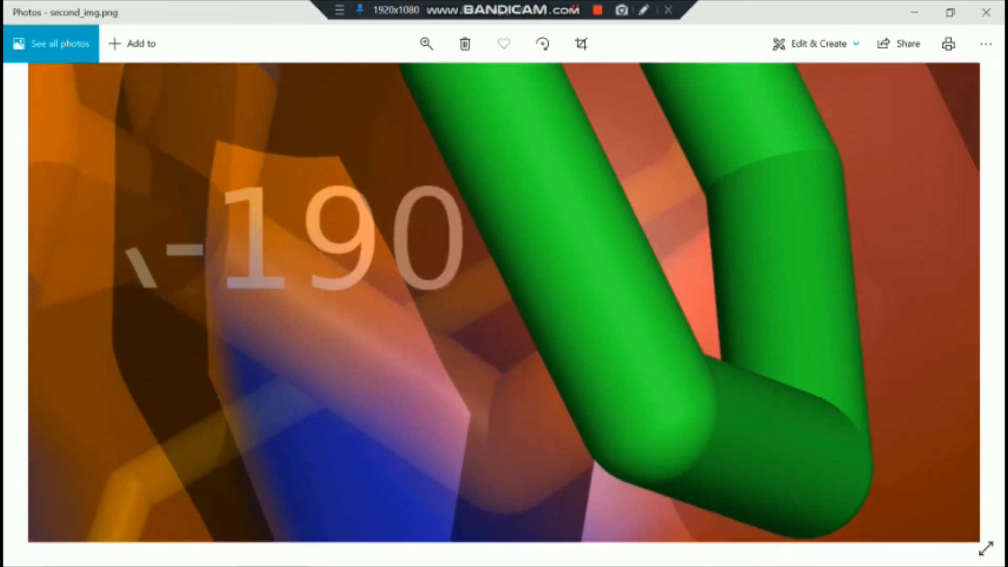
pyautogui.moveTo(552, 237); pyautogui.dragTo(477, 360)
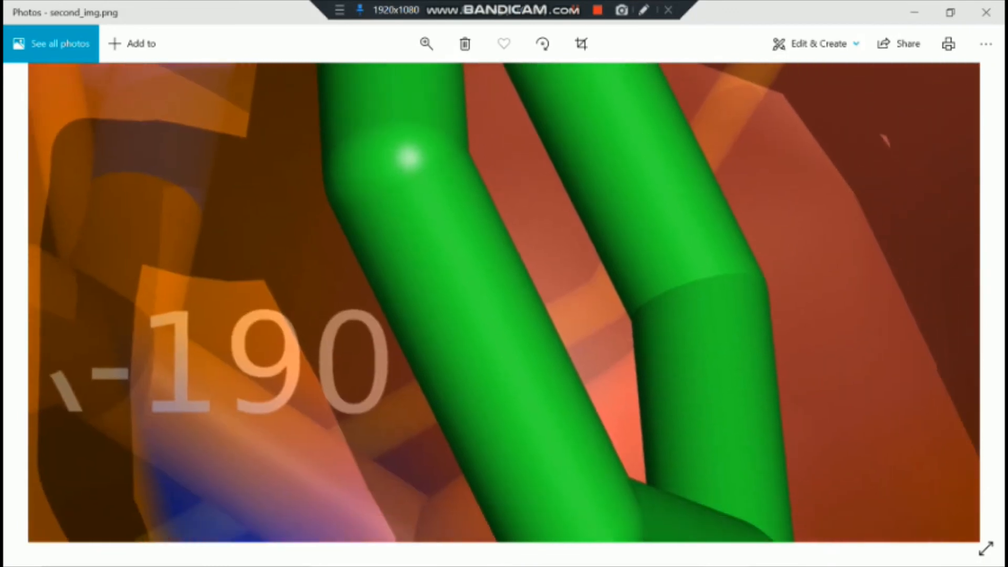
pyautogui.scroll(-10, 477, 361)
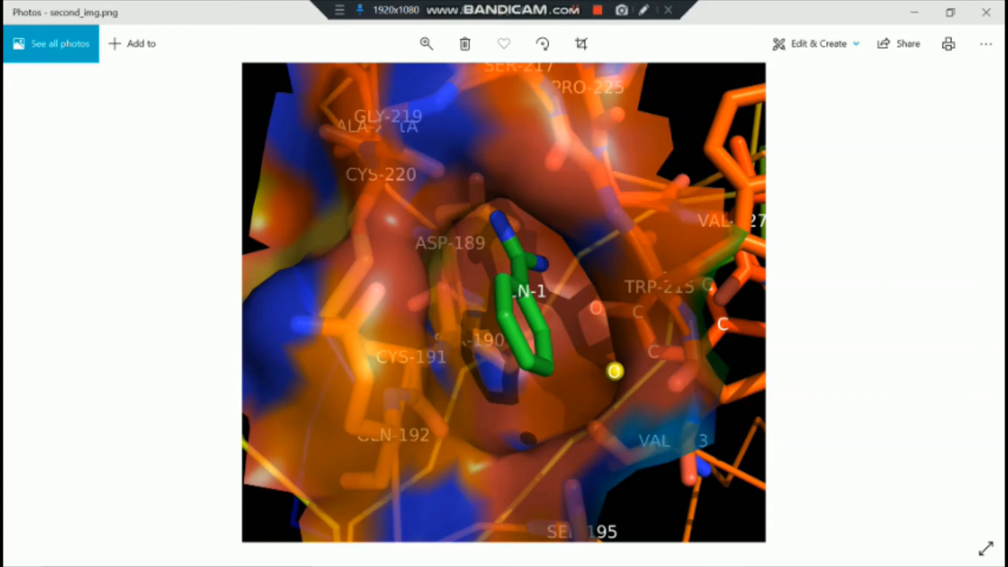
pyautogui.click(915, 13)
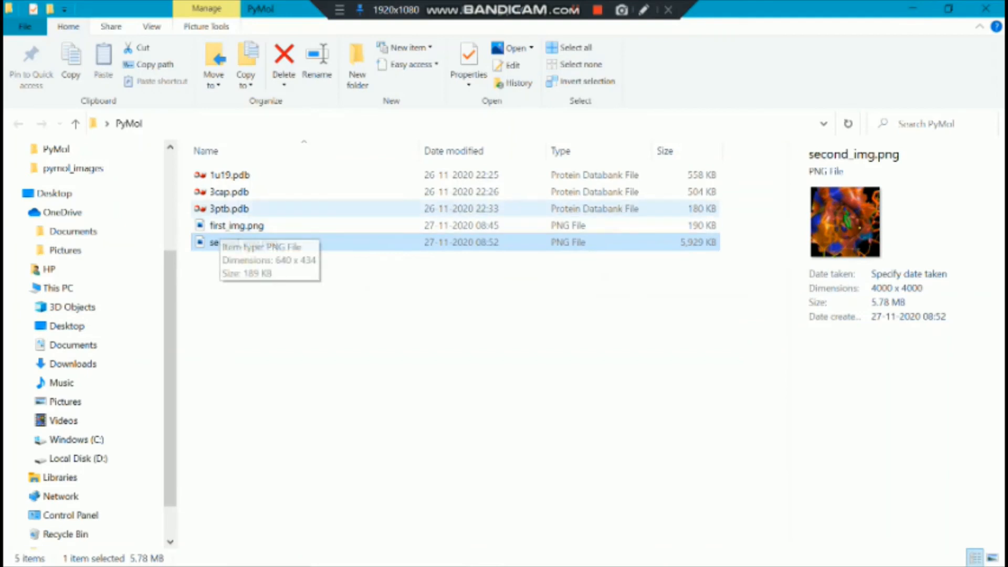
# - Open 1u19.pdb from the PyMol folder for editing in Notepad++
pyautogui.click(230, 176)
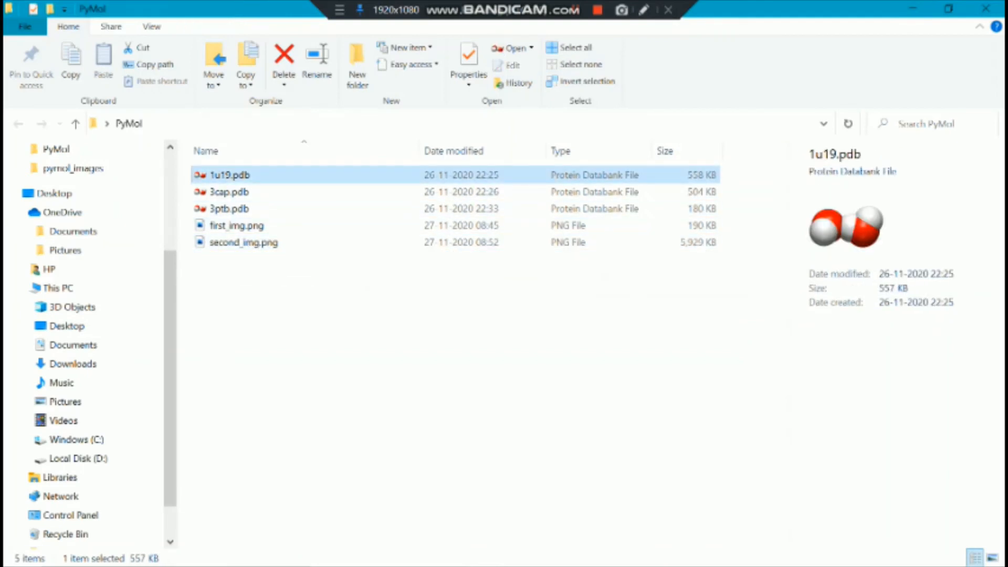
pyautogui.click(230, 209)
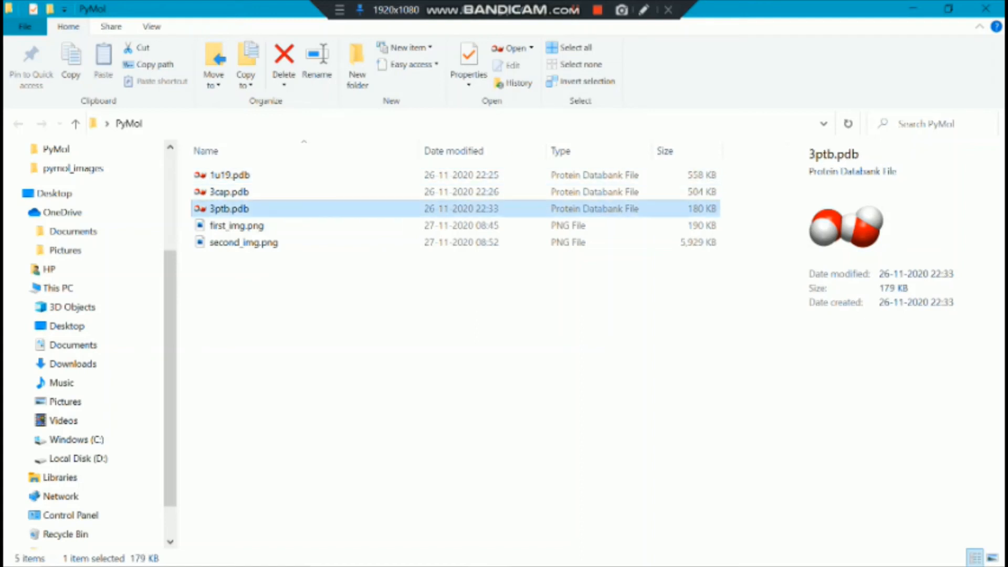
pyautogui.click(230, 175)
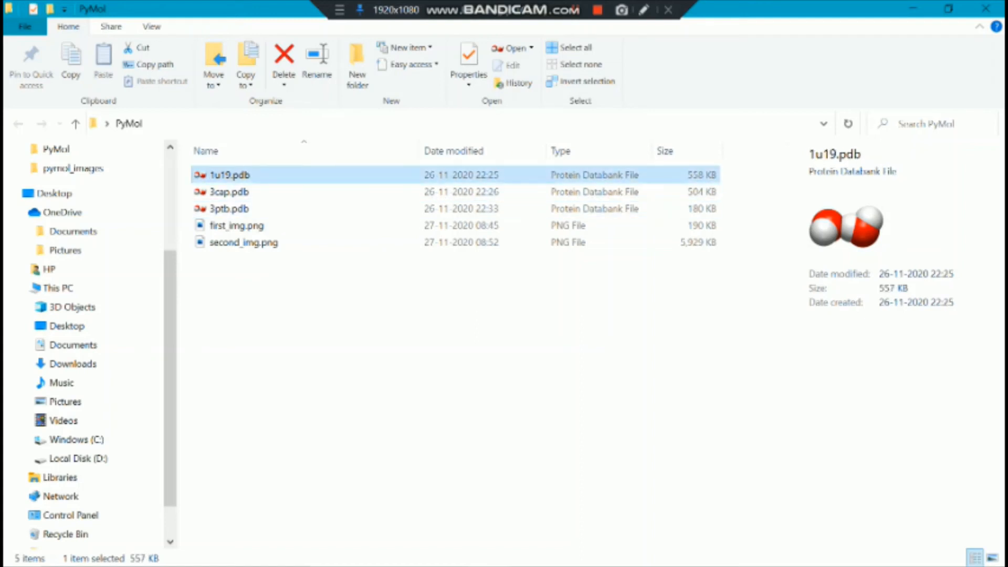
pyautogui.rightClick(257, 174)
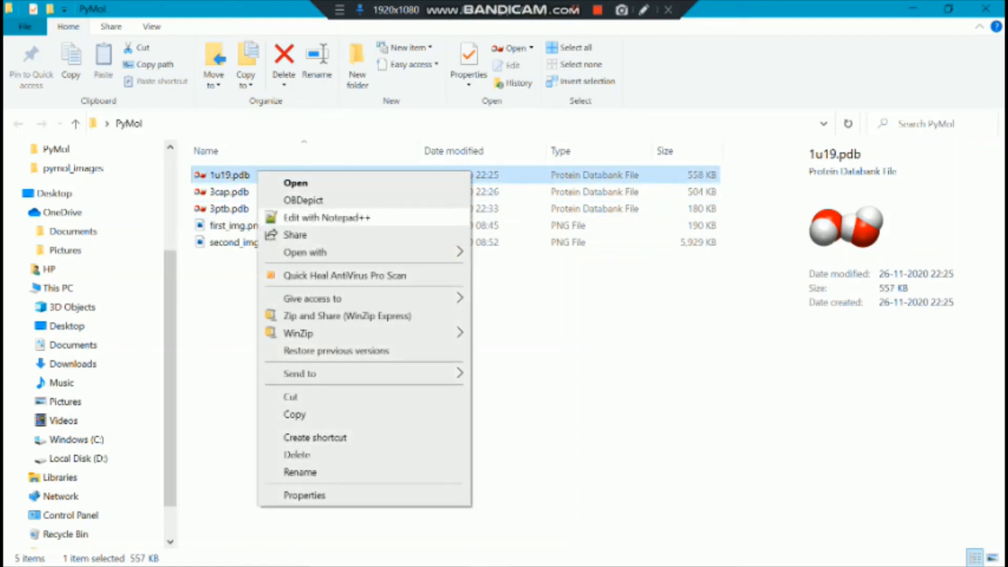
pyautogui.click(326, 217)
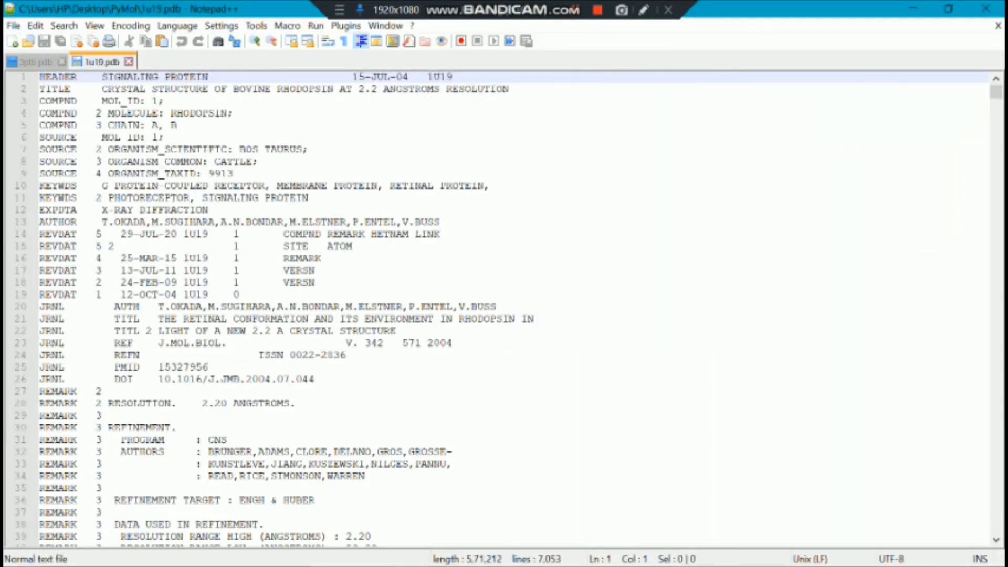
# - Look through the header, sequence, helix, sheet and link records of 1u19.pdb and locate the first chain A ATOM records
pyautogui.scroll(-12, 504, 310)
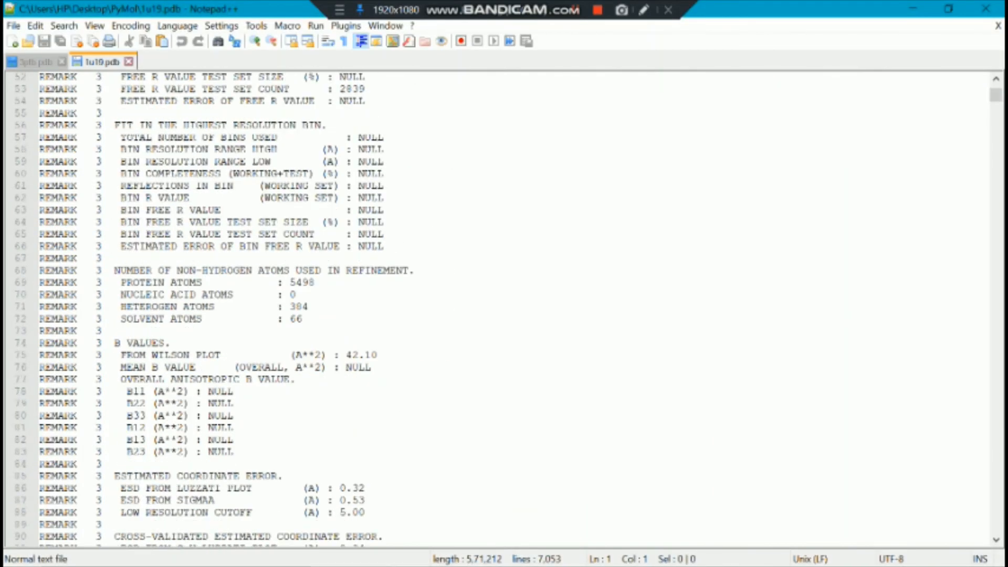
pyautogui.scroll(-19, 504, 310)
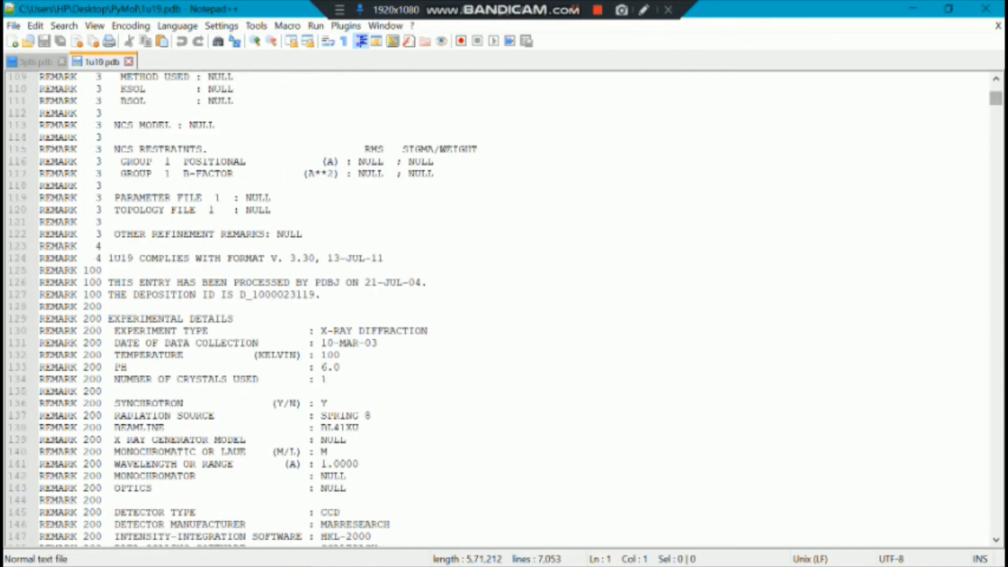
pyautogui.scroll(-20, 504, 310)
pyautogui.scroll(-20, 505, 310)
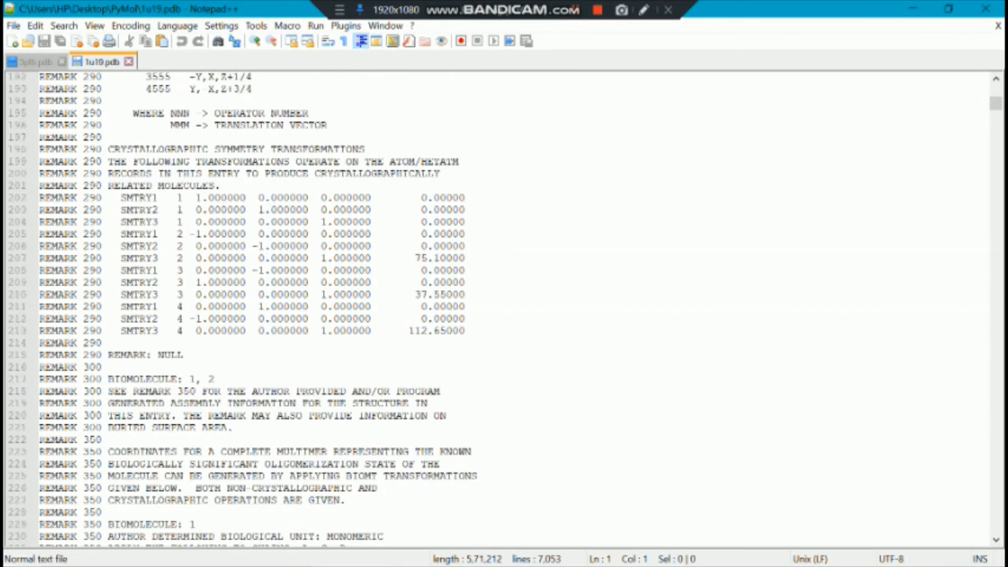
pyautogui.scroll(-20, 504, 310)
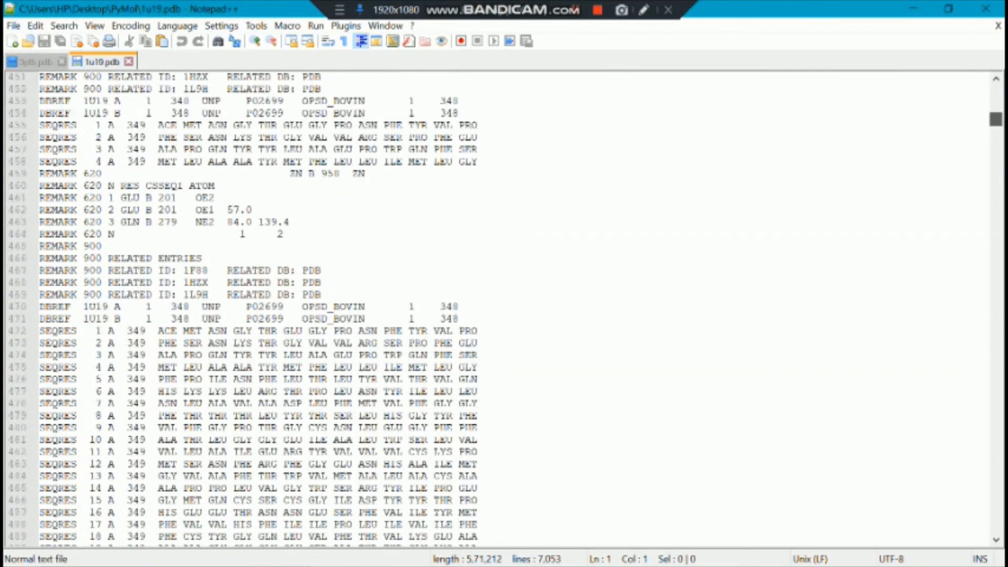
pyautogui.scroll(-6, 504, 310)
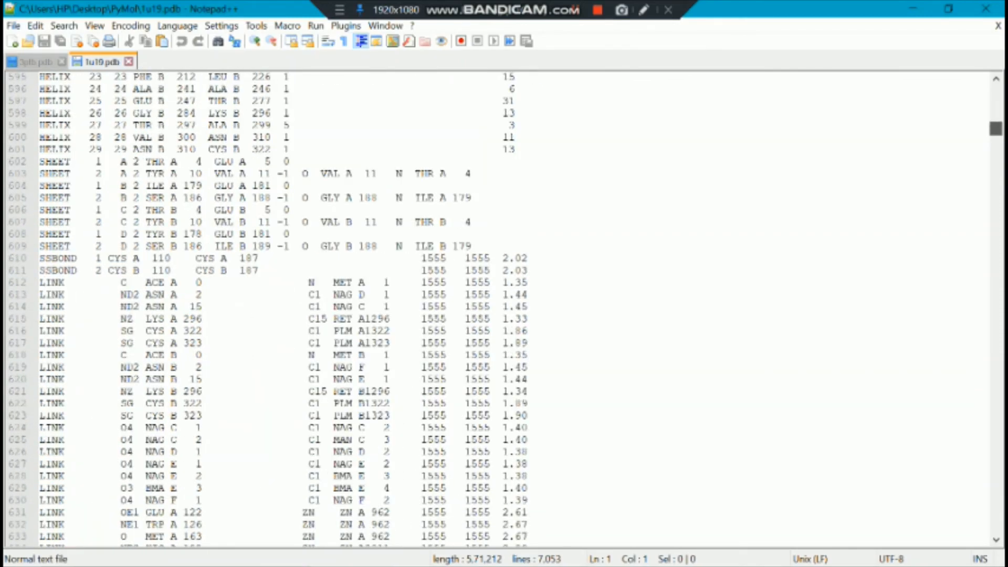
pyautogui.scroll(-7, 504, 310)
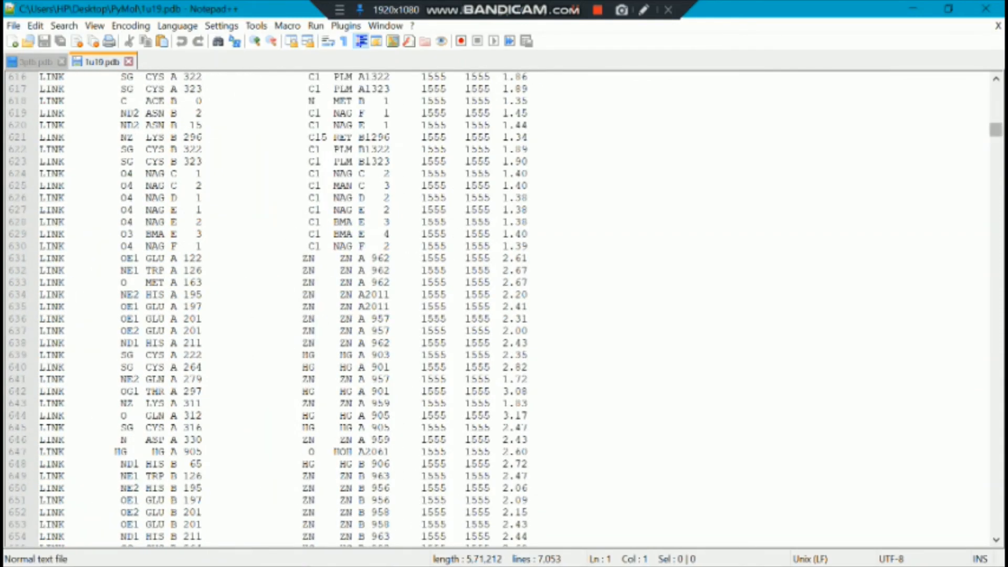
pyautogui.scroll(-20, 505, 310)
pyautogui.scroll(20, 504, 310)
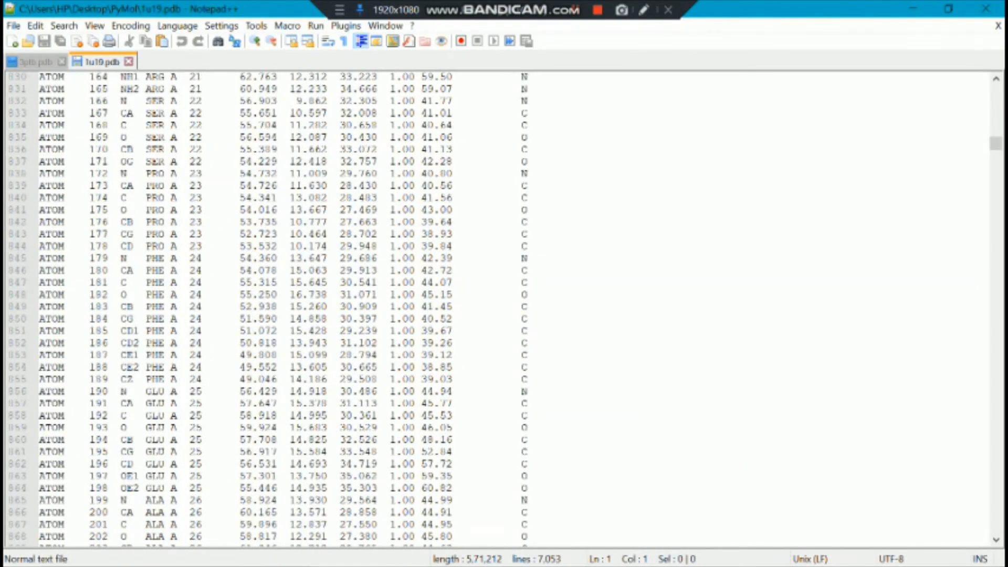
pyautogui.moveTo(997, 143); pyautogui.dragTo(997, 134)
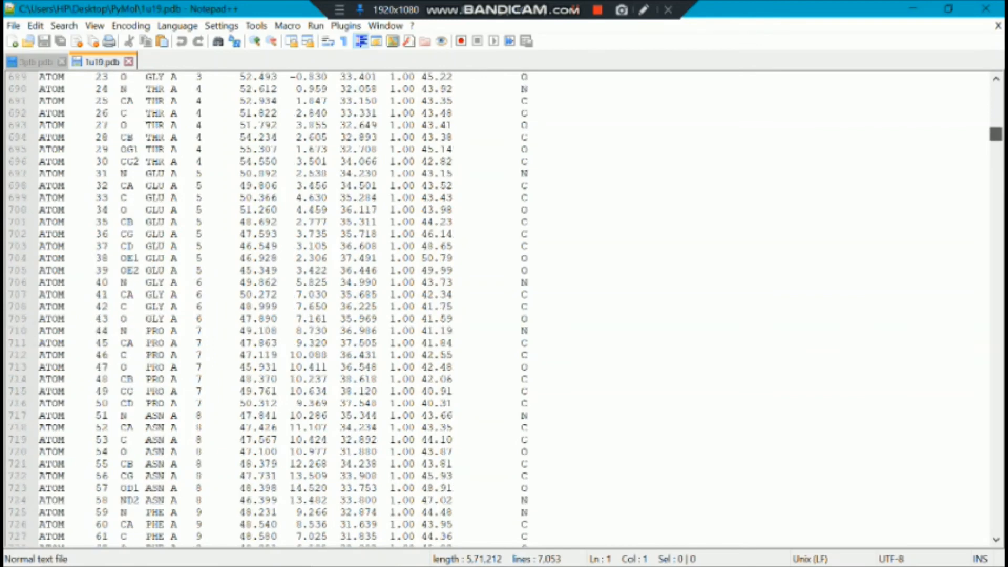
pyautogui.scroll(11, 504, 310)
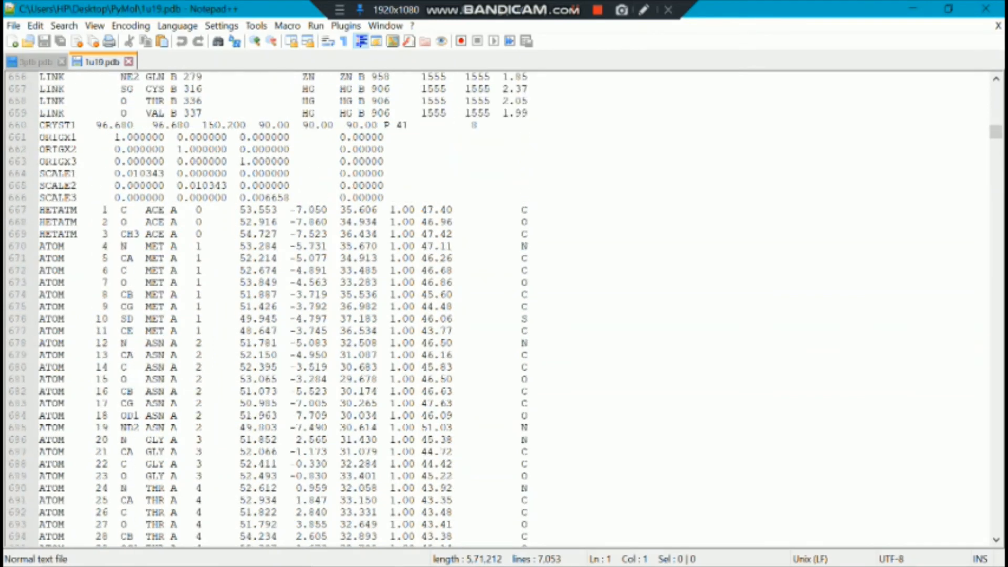
# - Delete the chain A ATOM records from atom 4 of MET 1 through atom 1962 of GLU 247
pyautogui.moveTo(38, 246); pyautogui.dragTo(108, 342)
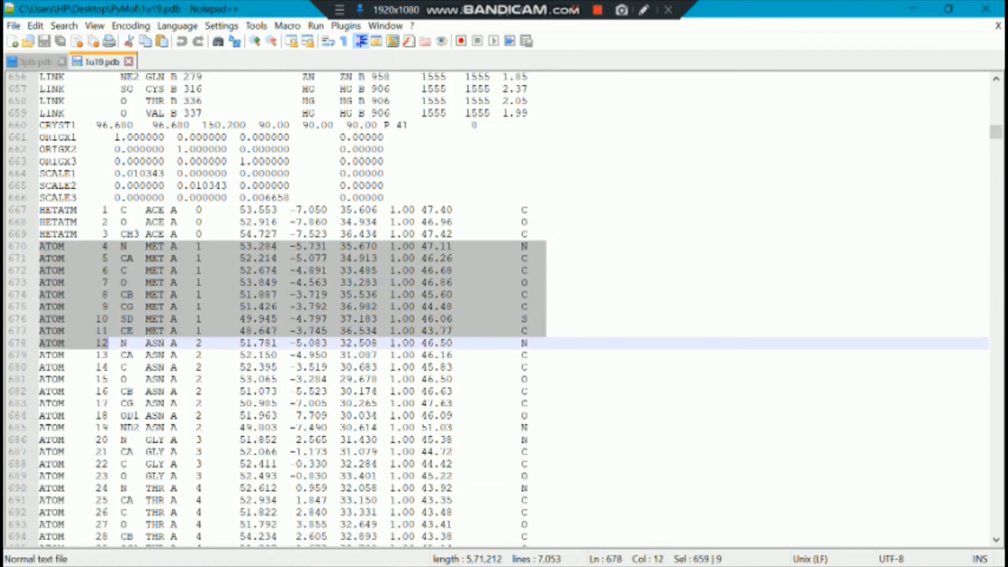
pyautogui.click(64, 282)
pyautogui.moveTo(39, 245); pyautogui.dragTo(195, 500)
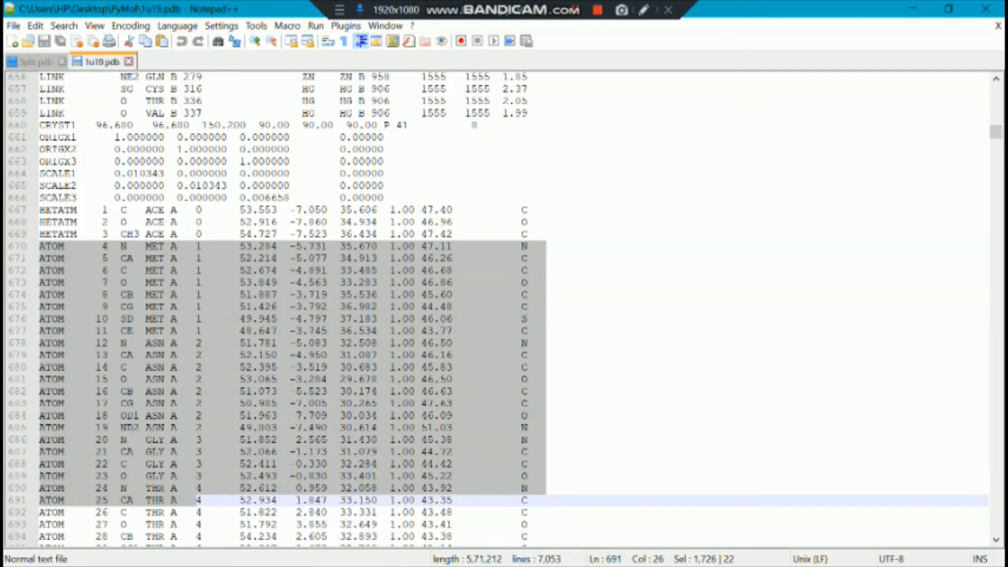
pyautogui.moveTo(196, 500); pyautogui.dragTo(547, 542)
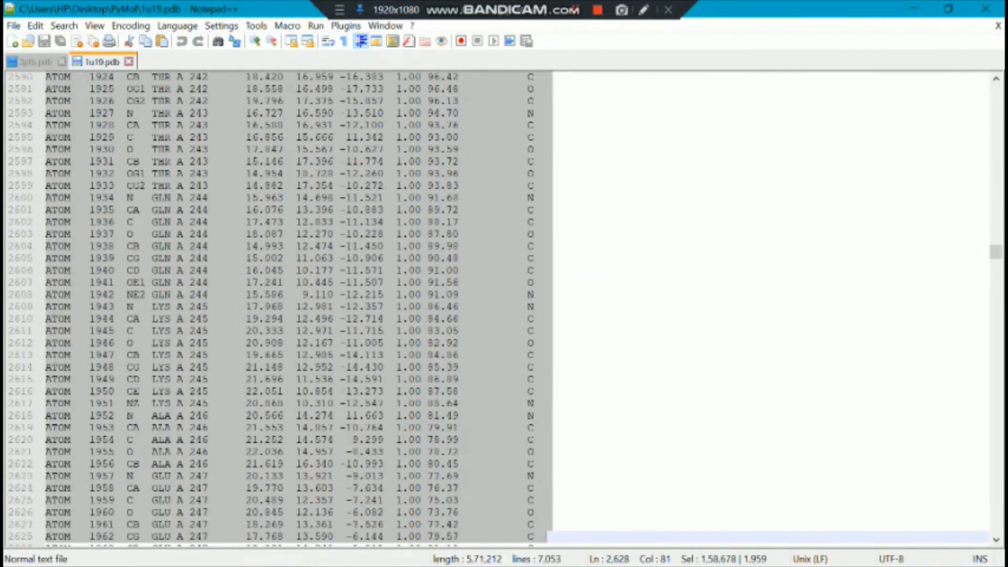
pyautogui.moveTo(546, 542); pyautogui.dragTo(547, 542)
pyautogui.press('Delete')
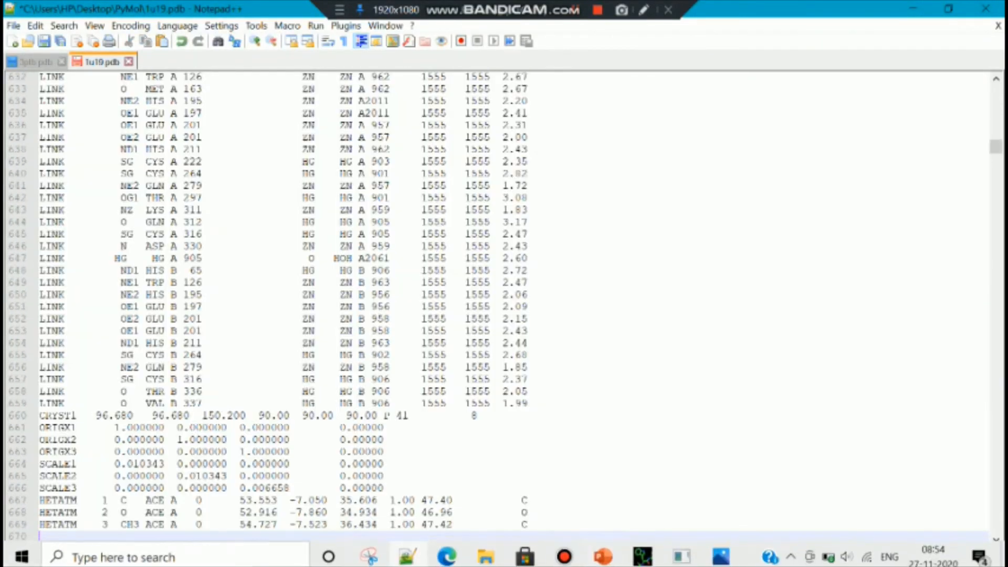
# - Delete the remaining chain A ATOM records through TER record 2750, and remove the leftover blank line
pyautogui.scroll(-2, 504, 310)
pyautogui.moveTo(40, 367); pyautogui.dragTo(546, 150)
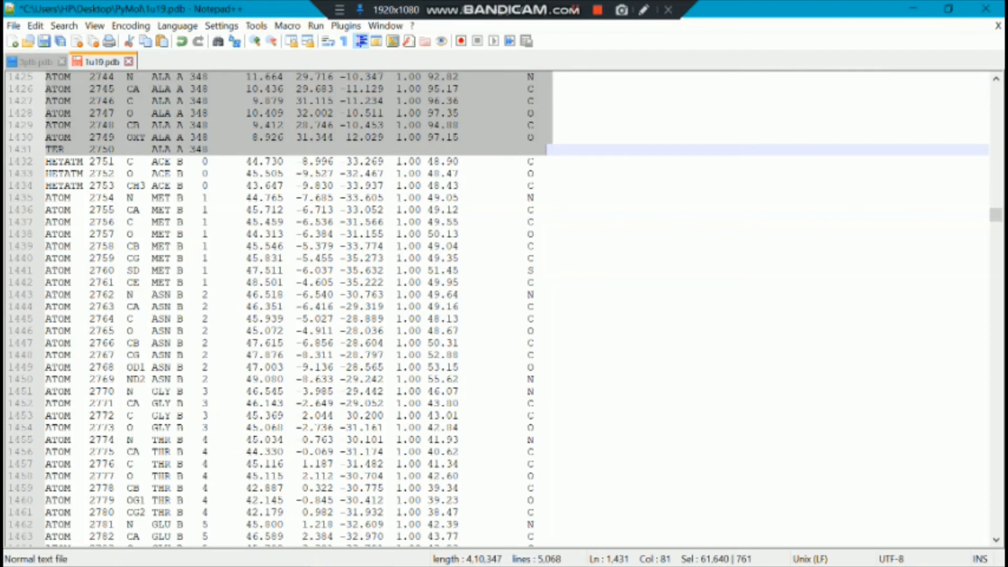
pyautogui.press('Delete')
pyautogui.press('BackSpace')
pyautogui.press('BackSpace')
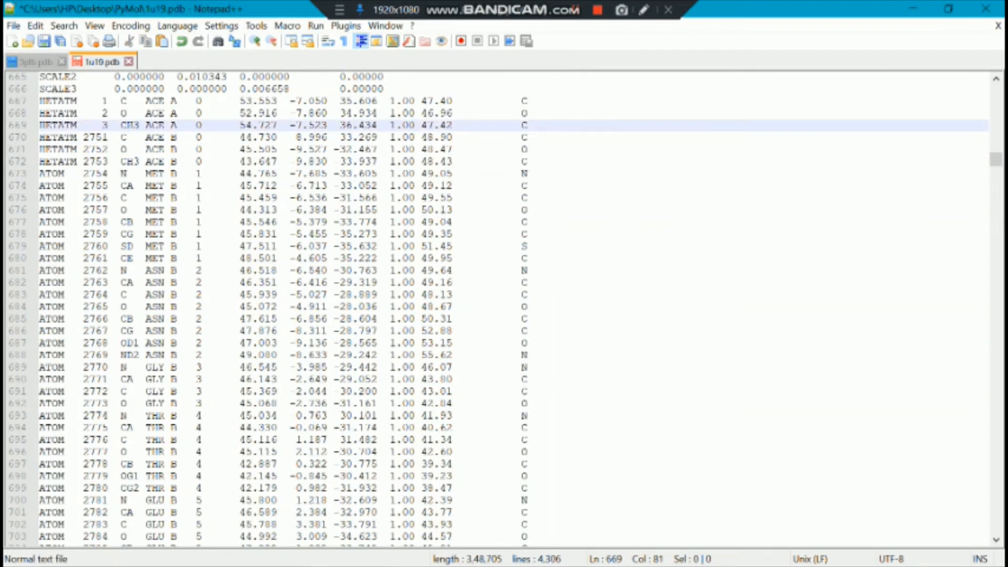
# - Save the edited structure as inactive.pdb in the Desktop PyMol folder, with the file type set to All types
pyautogui.click(13, 26)
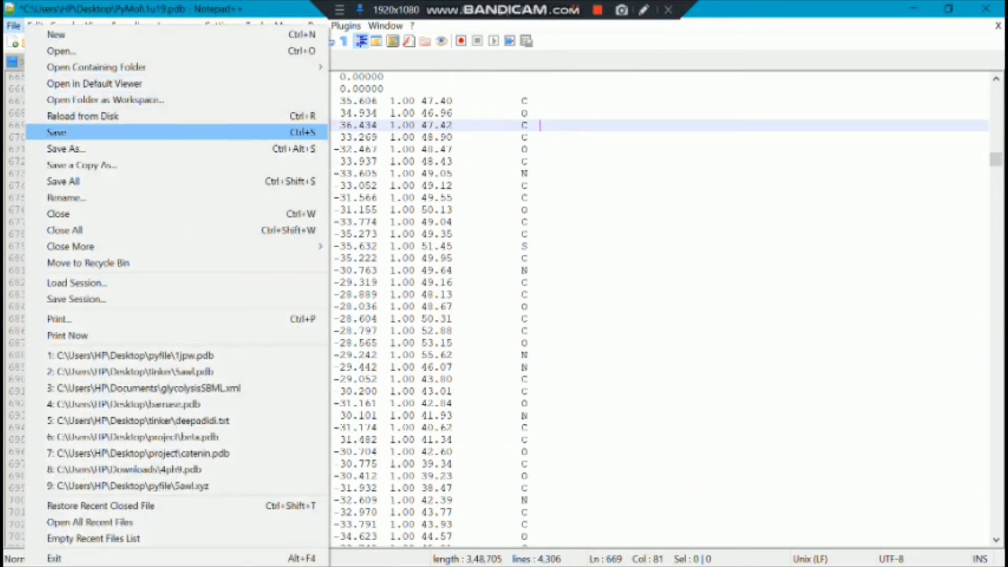
pyautogui.click(63, 148)
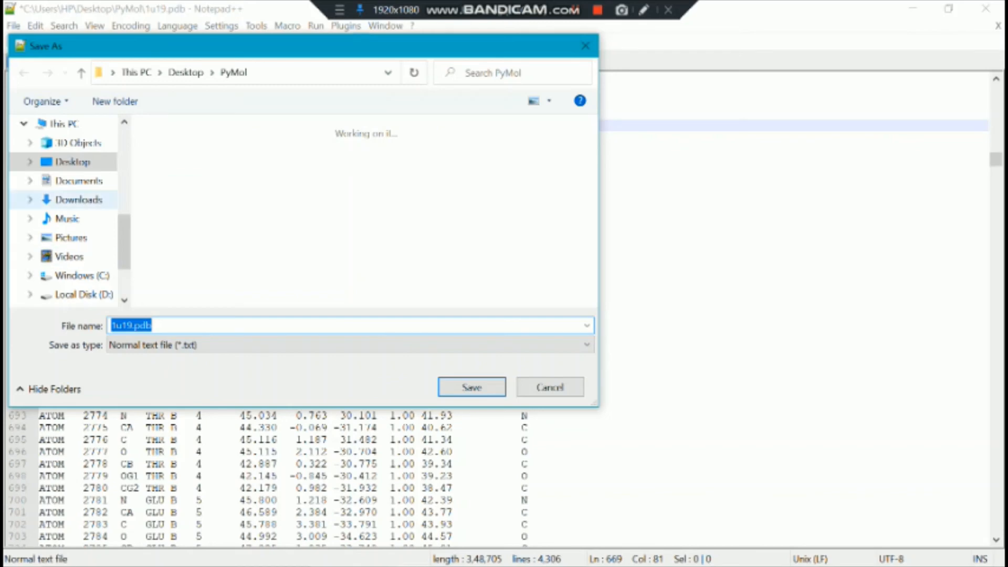
pyautogui.click(74, 162)
pyautogui.doubleClick(276, 166)
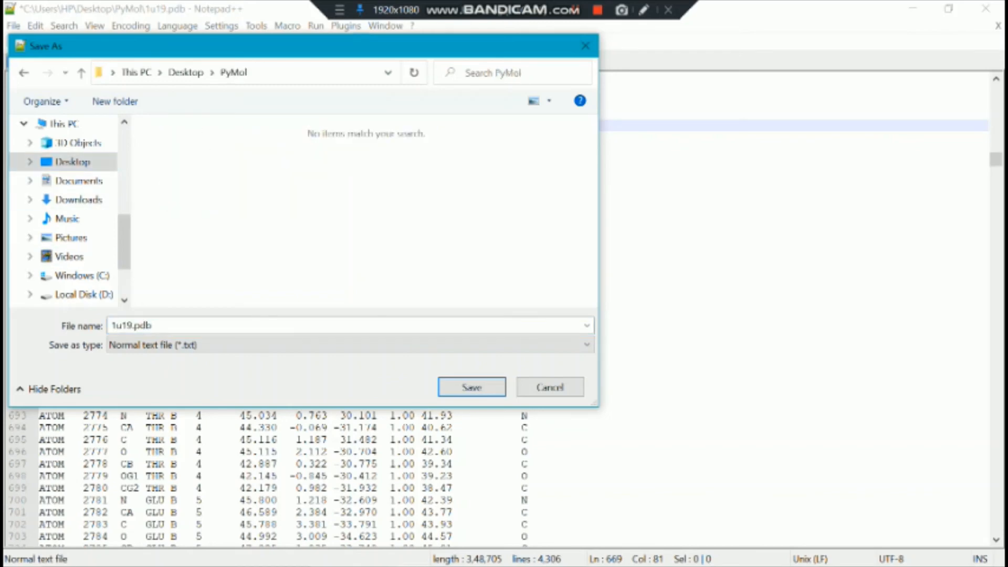
pyautogui.click(315, 345)
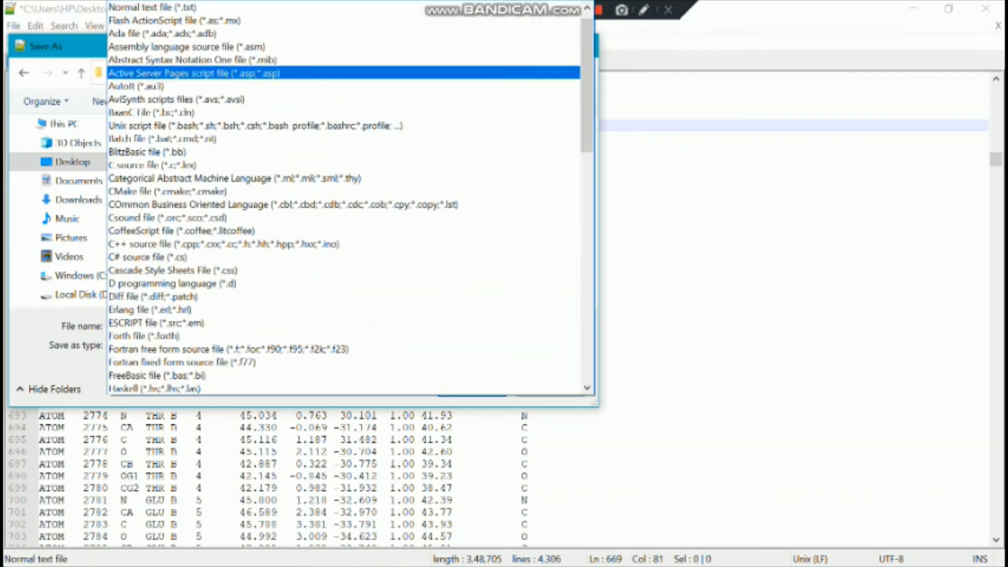
pyautogui.scroll(1, 315, 12)
pyautogui.scroll(1, 315, 11)
pyautogui.click(315, 11)
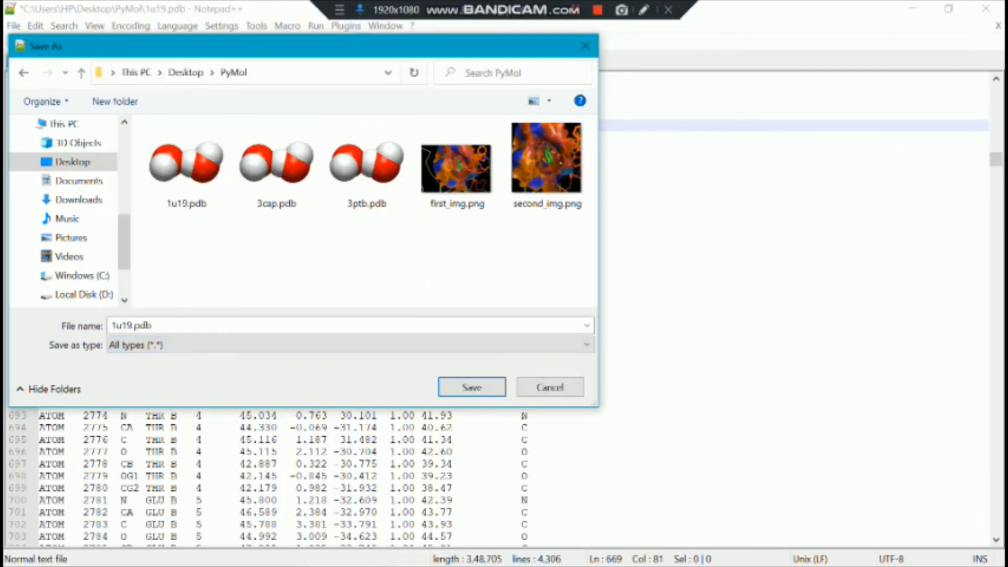
pyautogui.write('inactive.pdb')
pyautogui.press('Return')
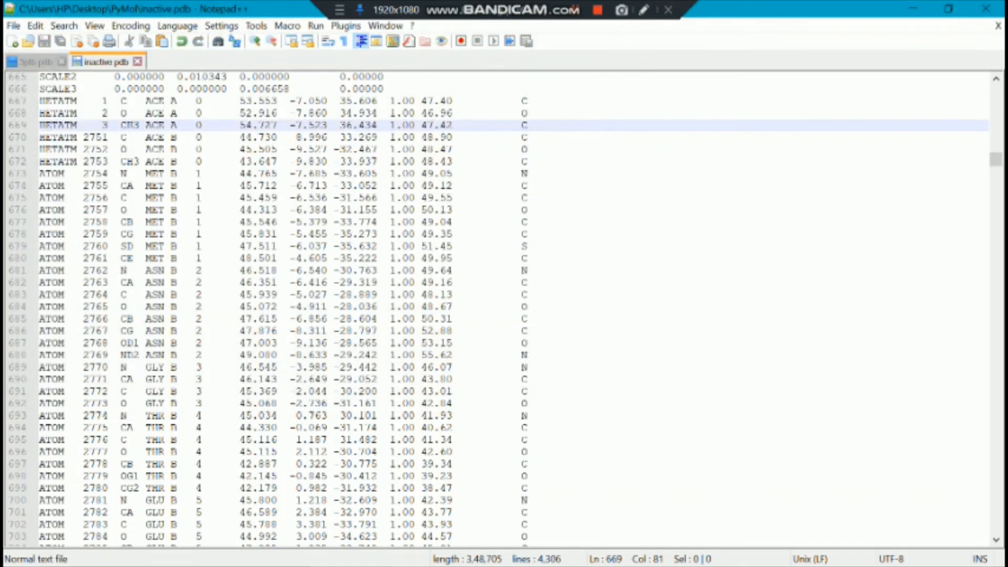
# - Switch to the PyMol folder in File Explorer and look over the PDB files, including 3cap.pdb
pyautogui.click(914, 9)
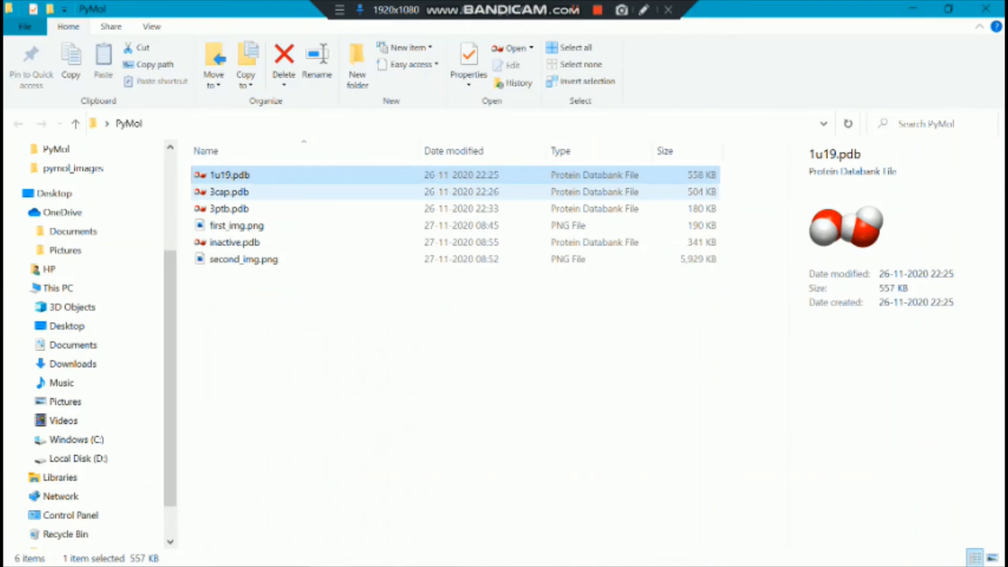
pyautogui.click(229, 192)
pyautogui.click(575, 10)
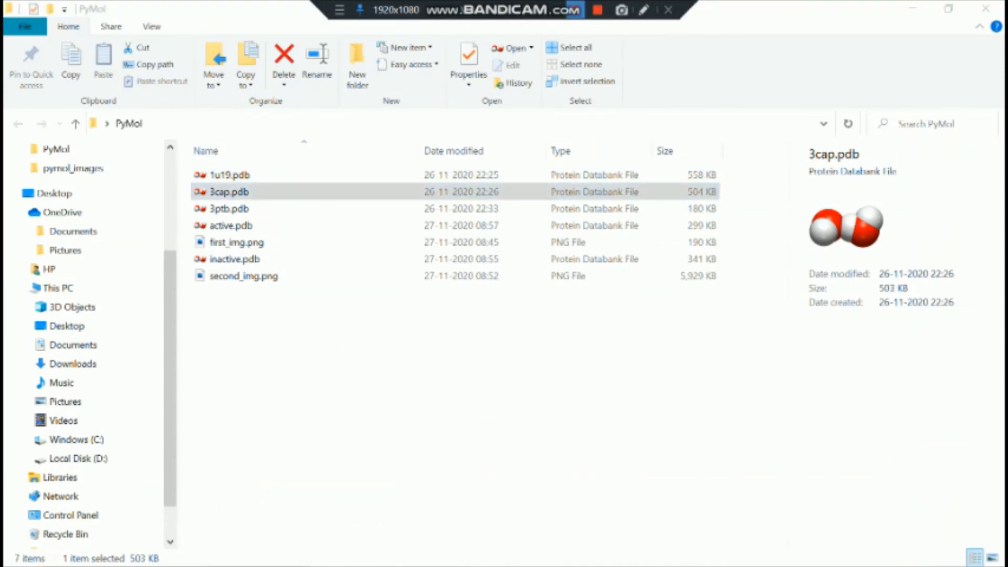
pyautogui.click(230, 193)
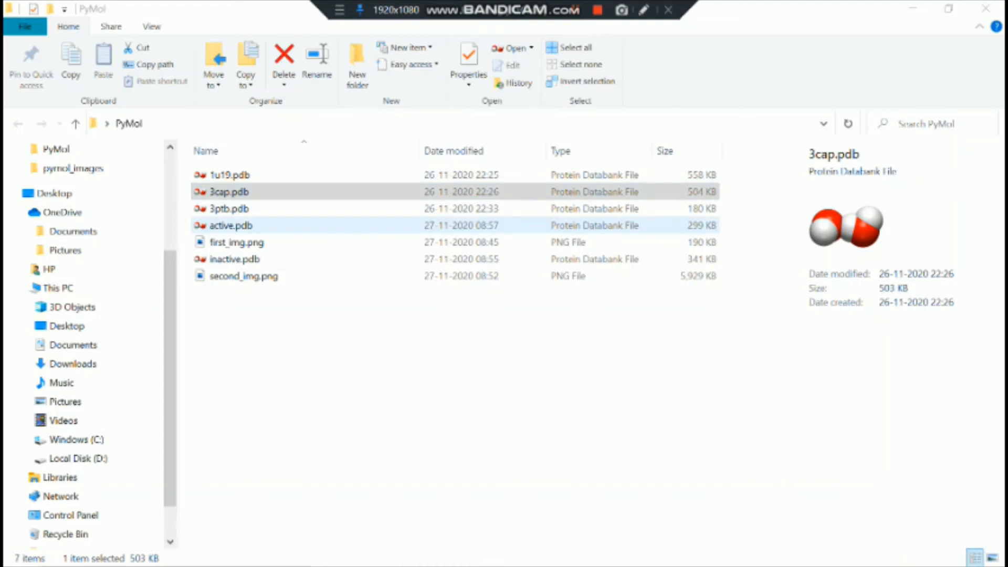
pyautogui.click(367, 336)
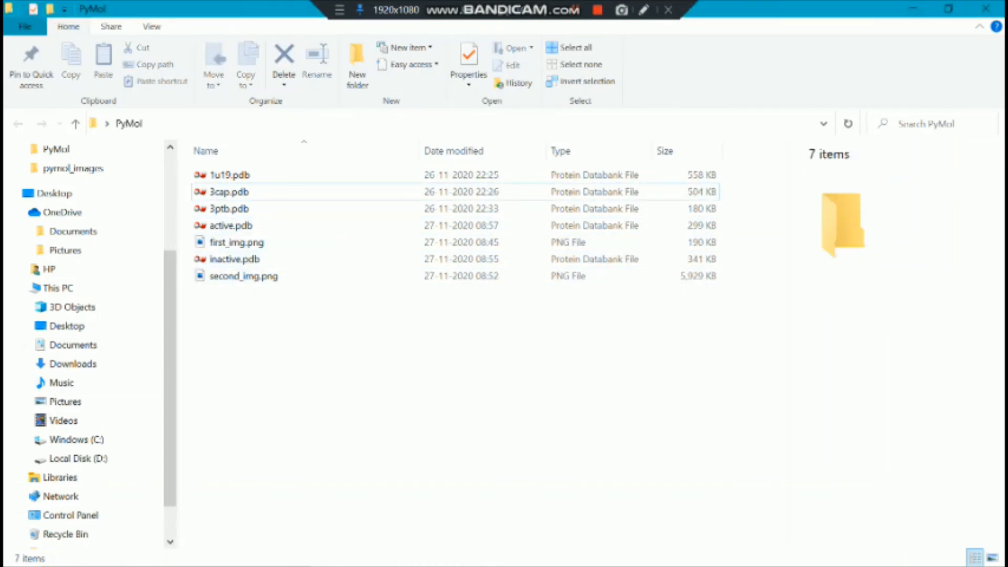
# - Close the running PyMOL session and the image viewer, and select active.pdb in the PyMol folder
pyautogui.click(642, 553)
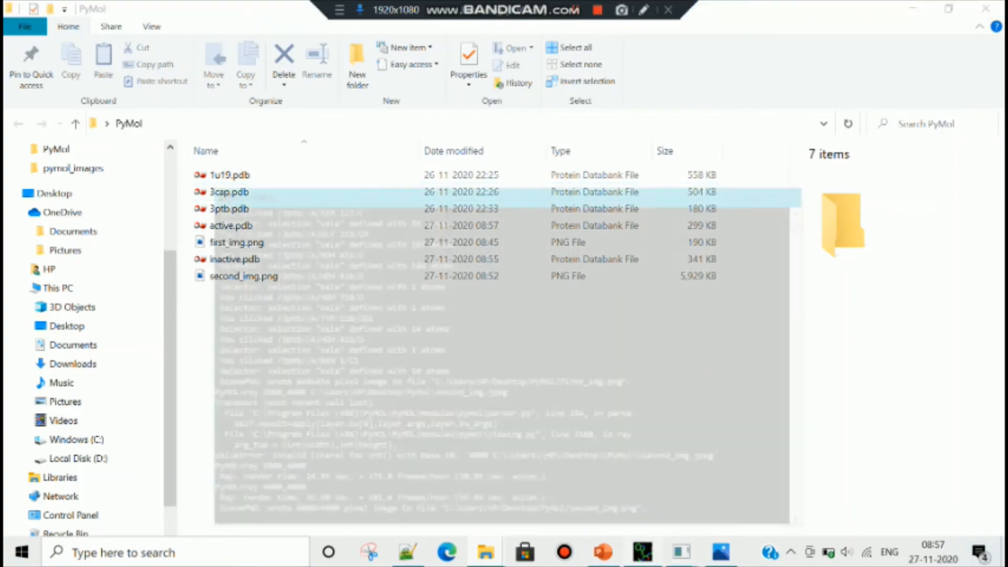
pyautogui.click(651, 525)
pyautogui.click(642, 553)
pyautogui.click(987, 12)
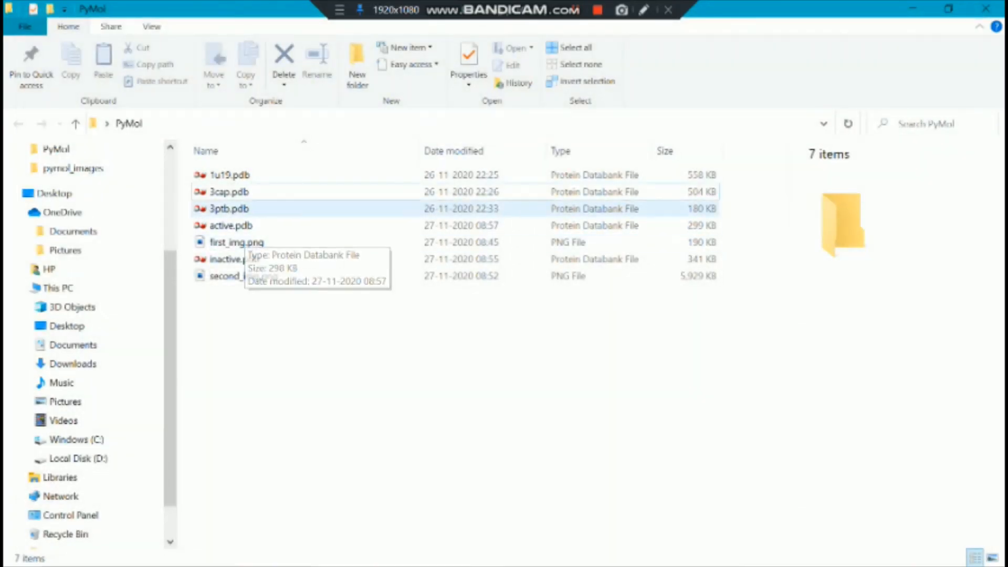
pyautogui.click(243, 226)
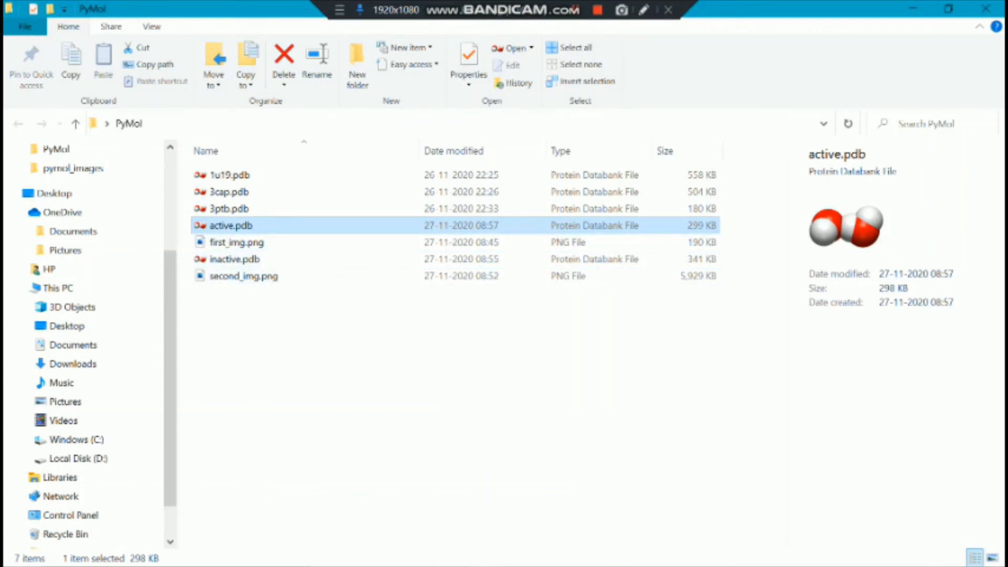
# - Find PyMOL + Tcl-Tk GUI + Console in the Windows search and launch it
pyautogui.click(157, 551)
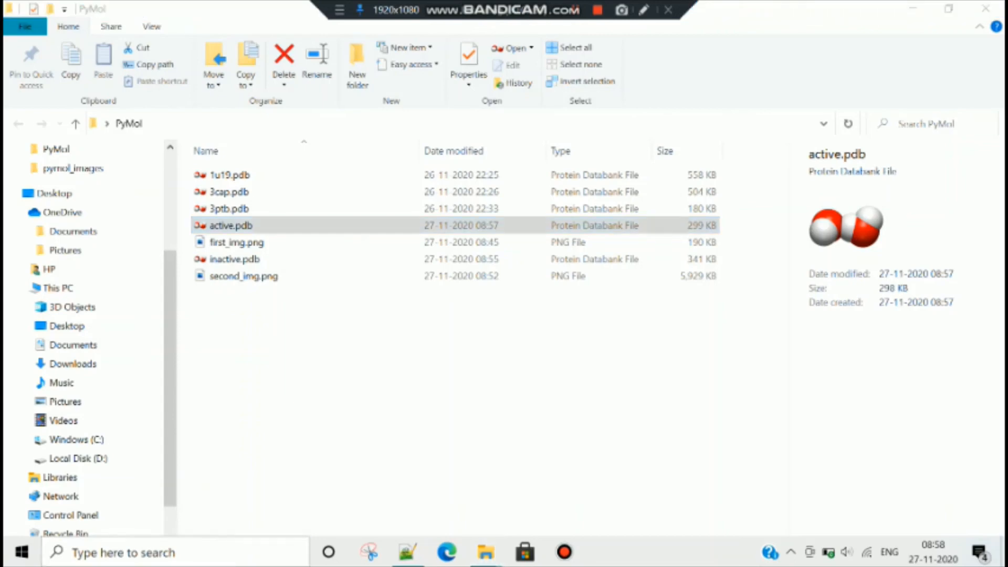
pyautogui.write('pymol')
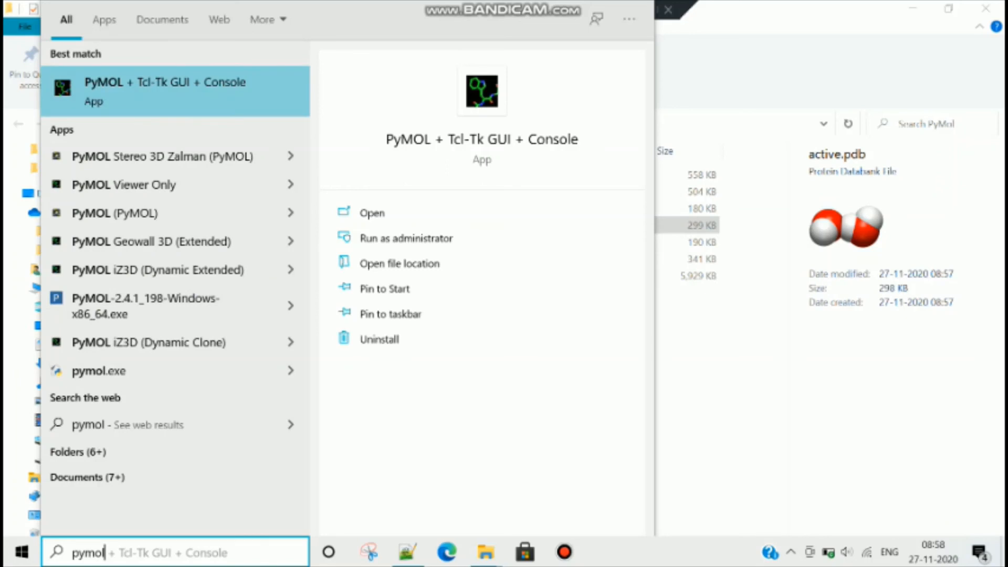
pyautogui.click(372, 213)
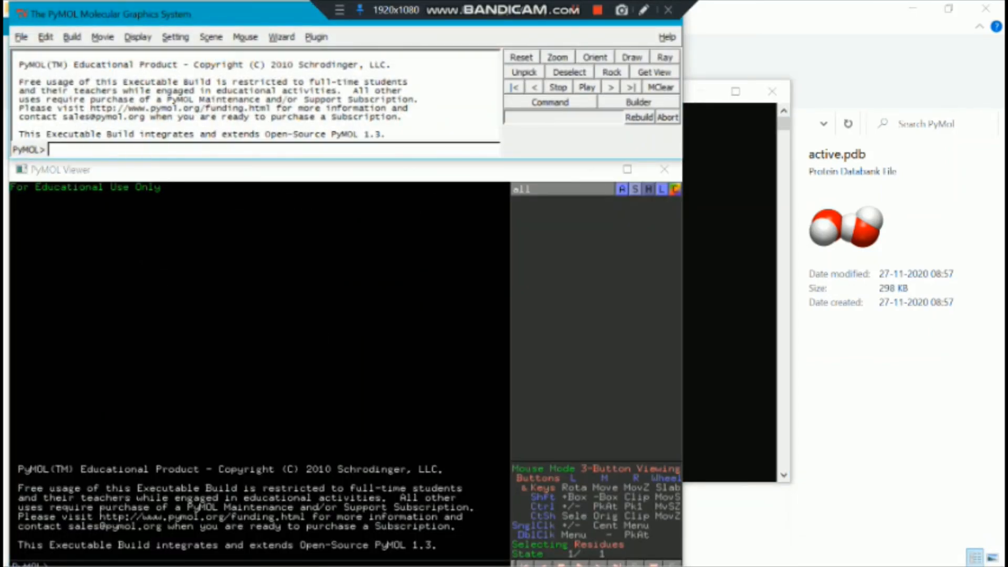
# - Load active.pdb and inactive.pdb together from the Desktop PyMol folder
pyautogui.click(21, 37)
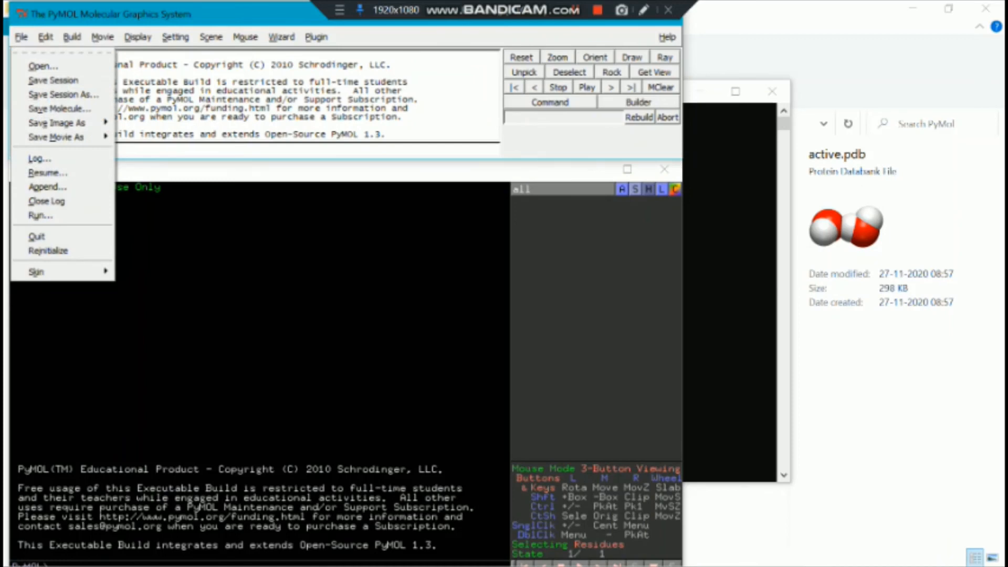
pyautogui.click(43, 66)
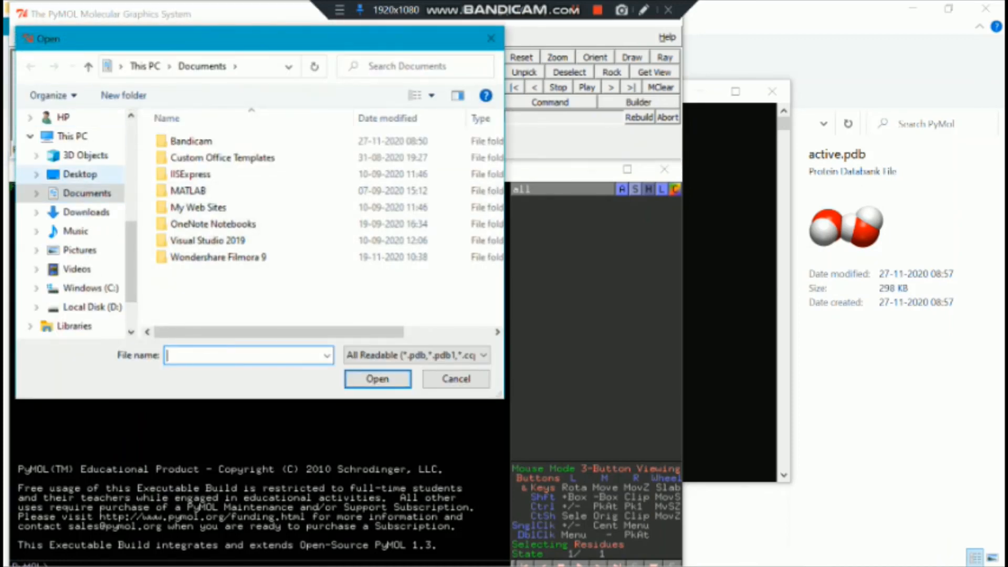
pyautogui.click(80, 174)
pyautogui.doubleClick(281, 158)
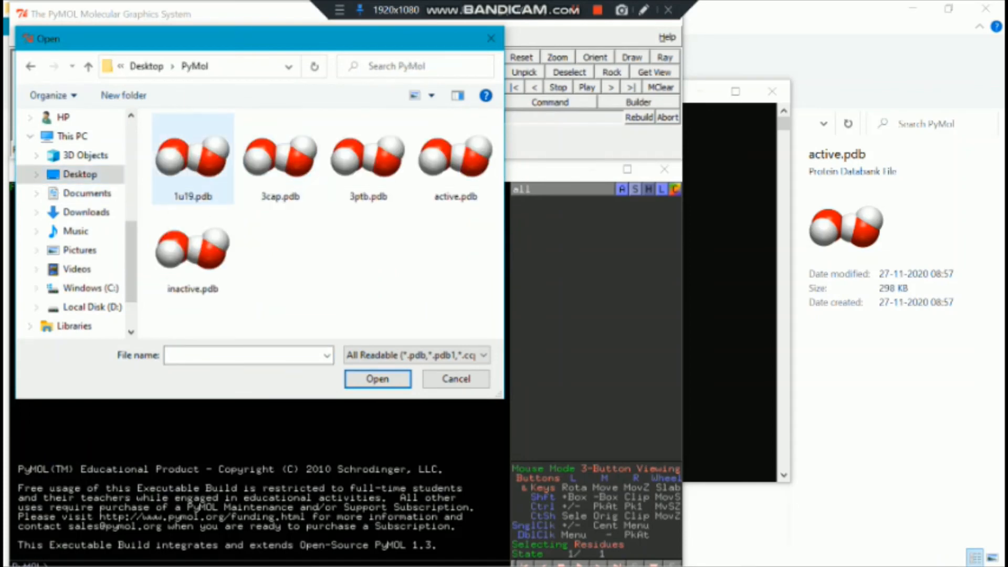
pyautogui.click(192, 251)
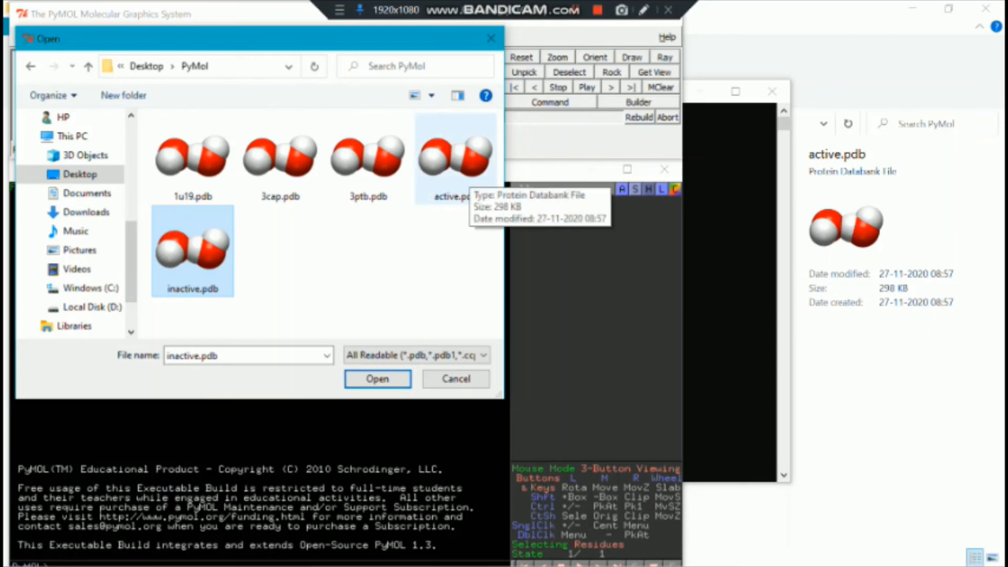
pyautogui.keyDown('ctrl'); pyautogui.click(462, 178); pyautogui.keyUp('ctrl')
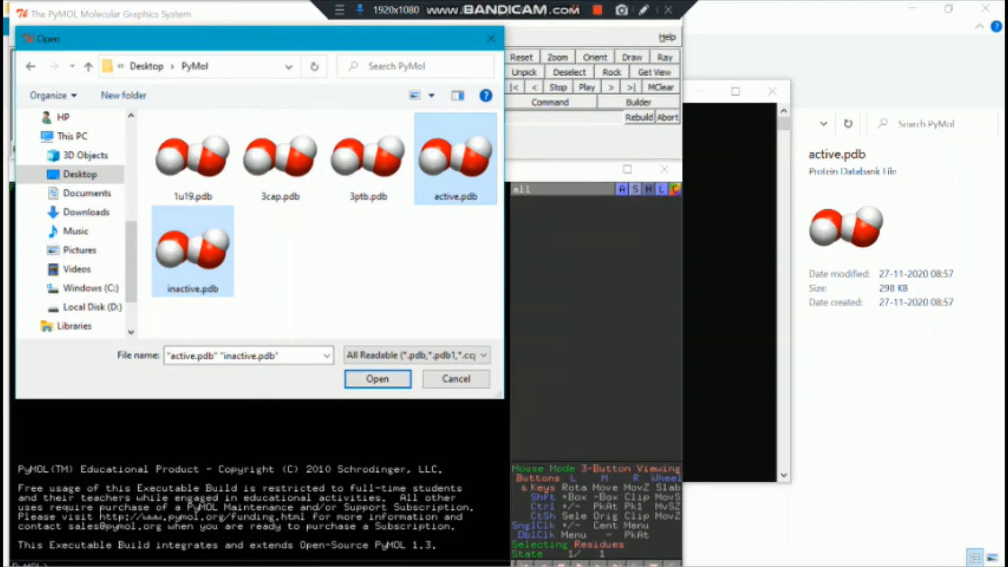
pyautogui.click(377, 379)
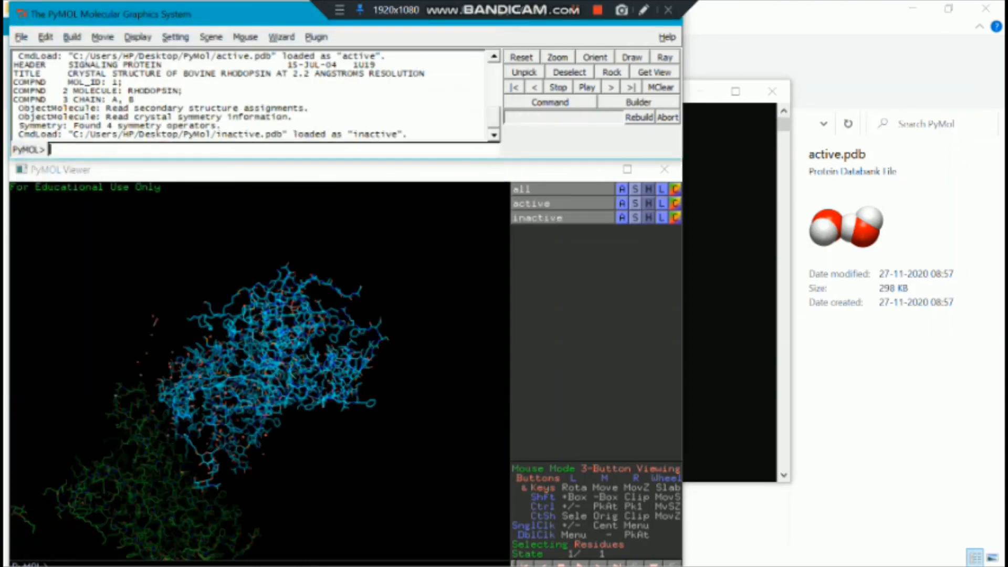
# - Rotate the loaded structures and zoom alternately on the active and inactive objects to compare them
pyautogui.moveTo(262, 336); pyautogui.dragTo(416, 360)
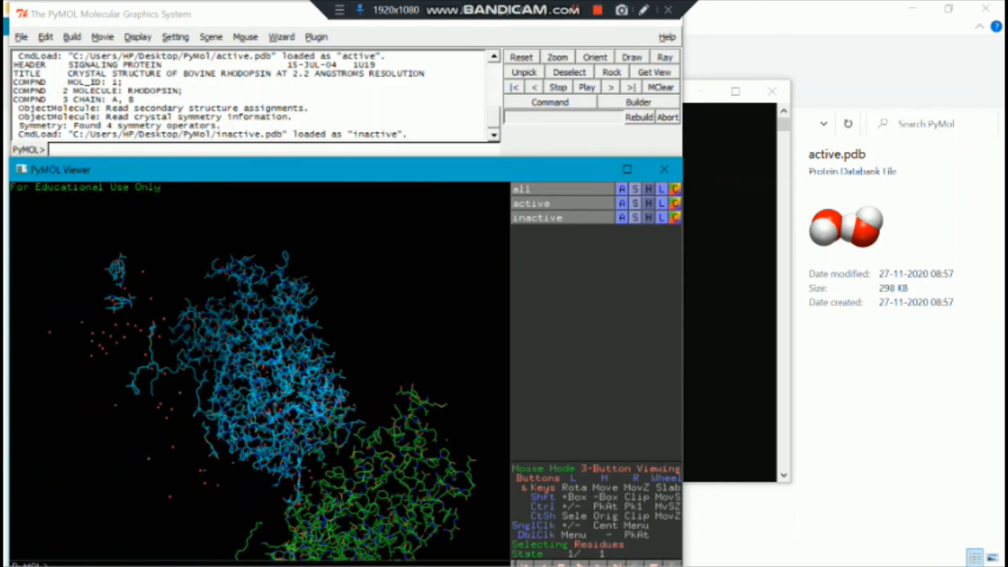
pyautogui.click(622, 203)
pyautogui.click(588, 220)
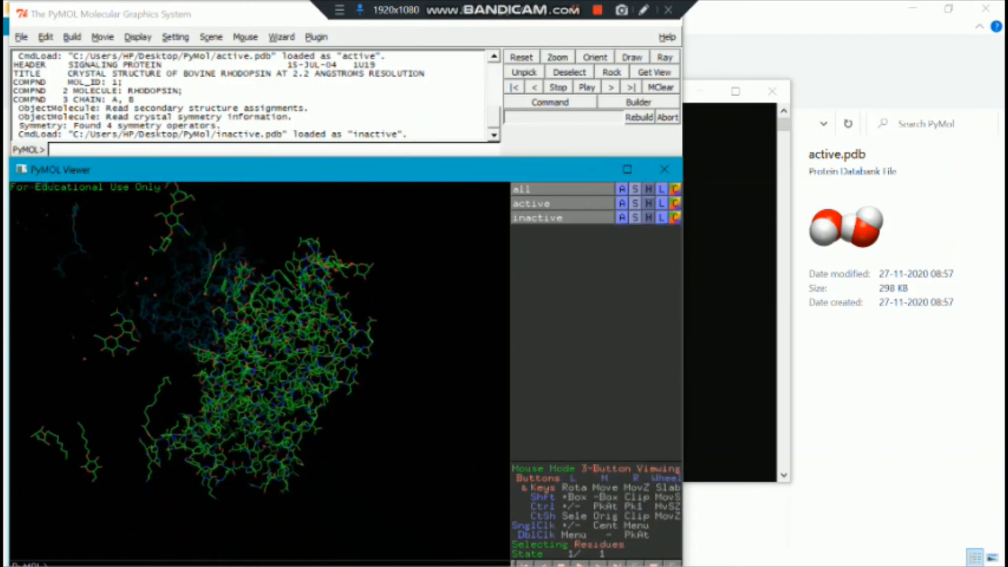
pyautogui.click(622, 217)
pyautogui.click(590, 235)
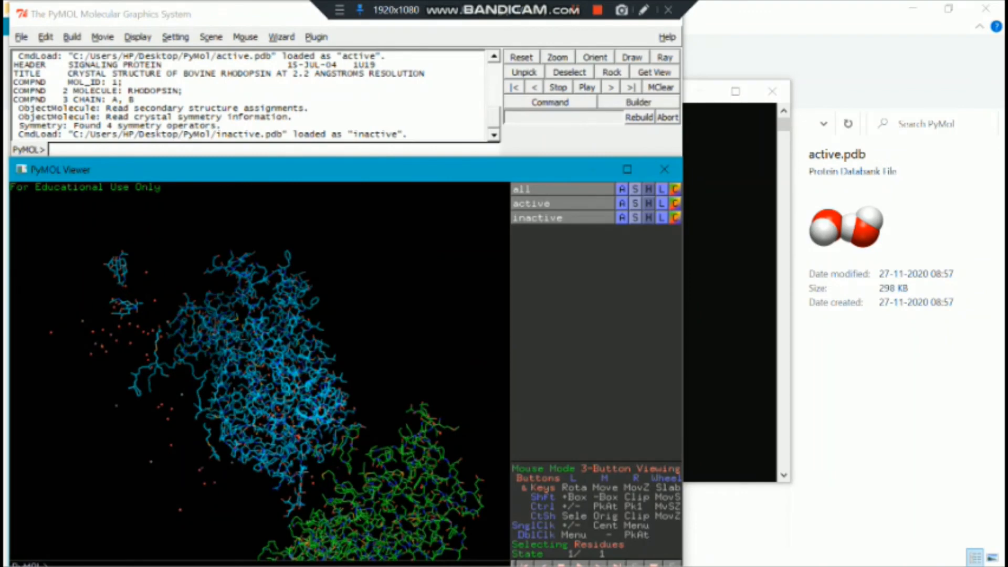
pyautogui.click(622, 203)
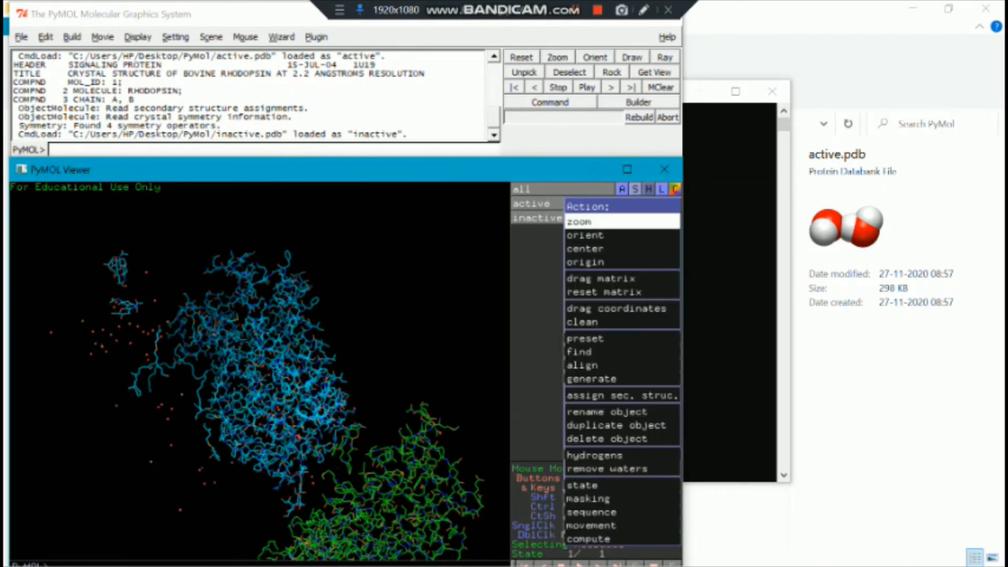
pyautogui.click(590, 221)
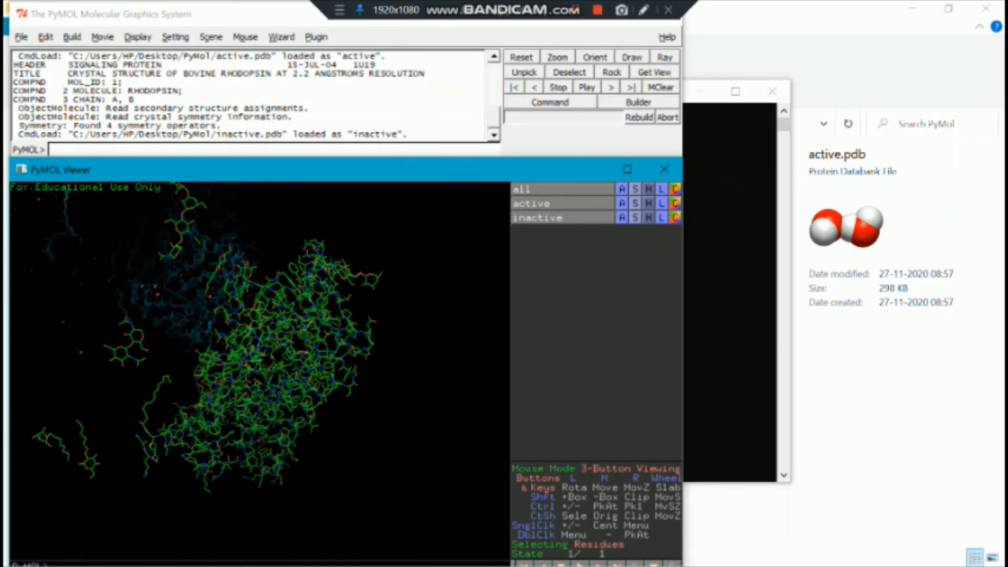
pyautogui.click(622, 217)
pyautogui.click(589, 233)
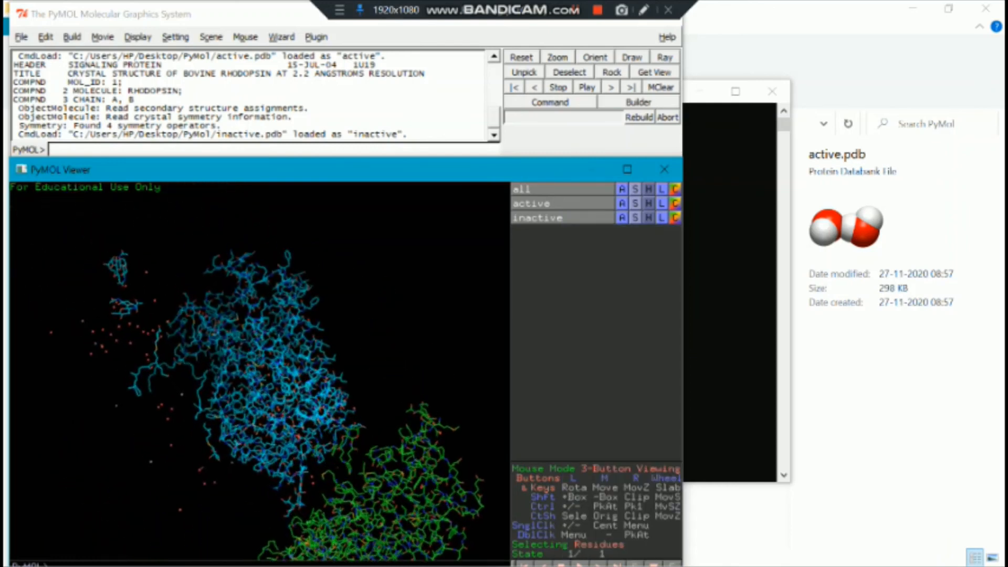
# - Display the residue sequences of both objects and rotate the view so the two structures sit side by side
pyautogui.click(137, 37)
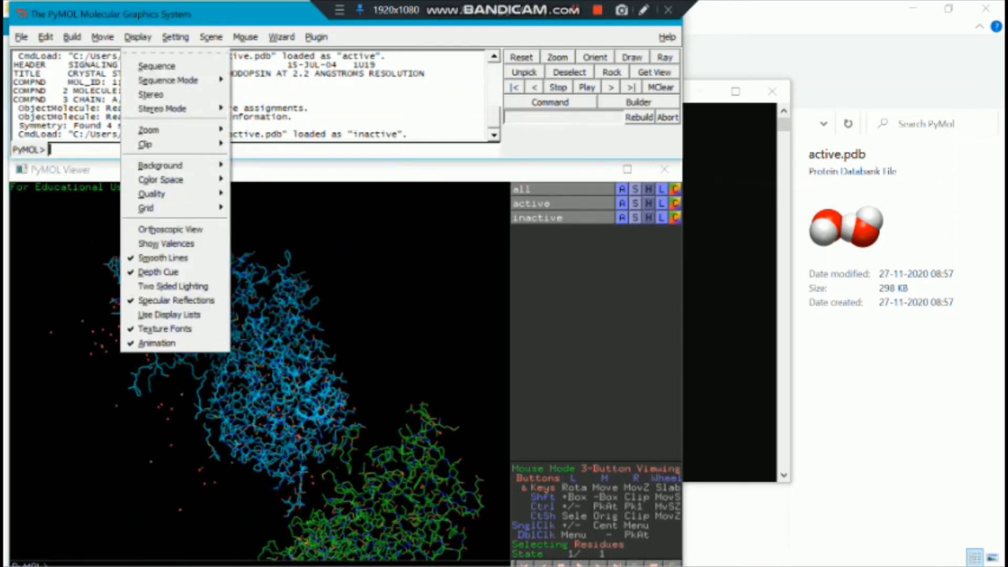
pyautogui.click(156, 65)
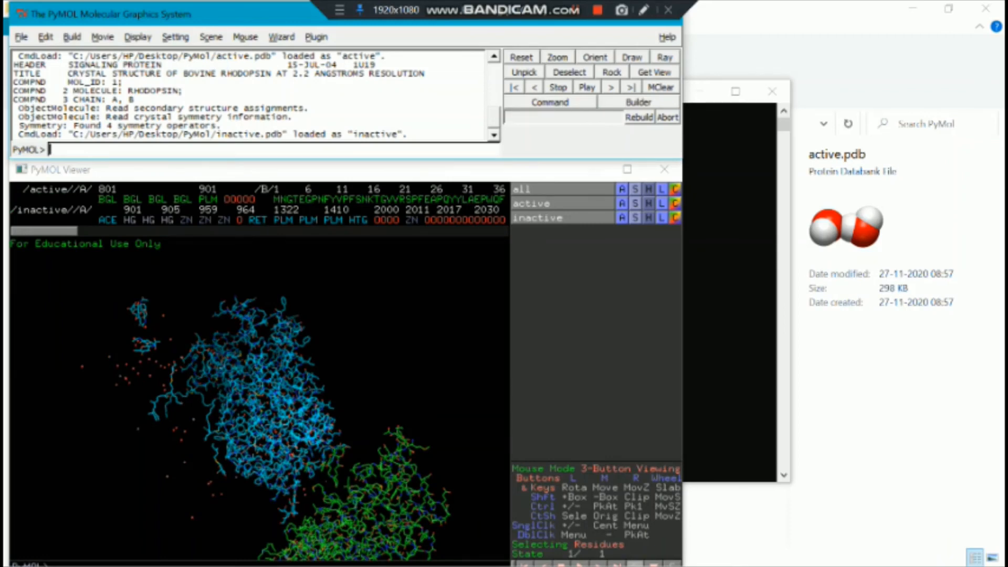
pyautogui.moveTo(294, 389); pyautogui.dragTo(365, 402)
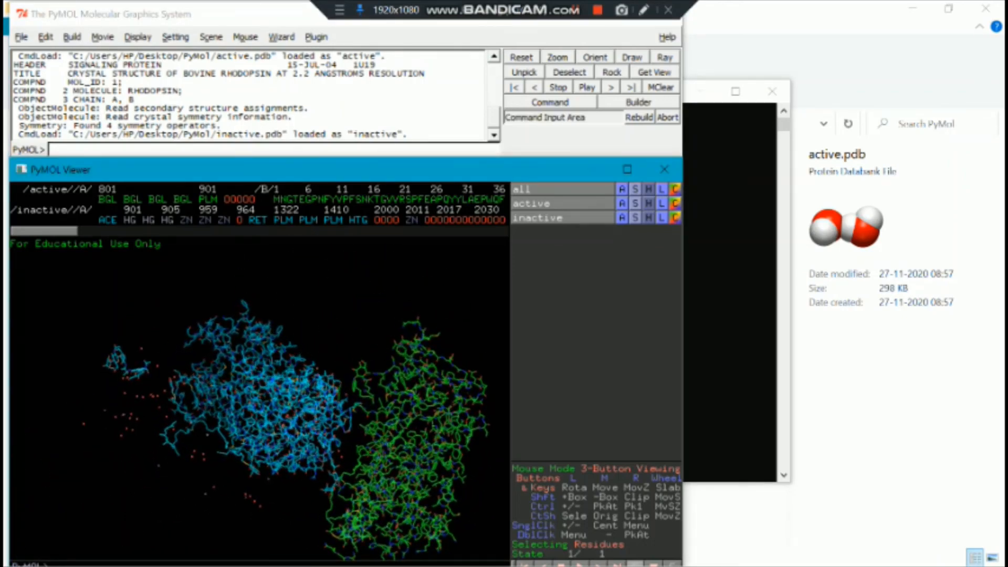
# - Superimpose the active structure on the inactive one by running the command "align active,inactive all"
pyautogui.click(58, 150)
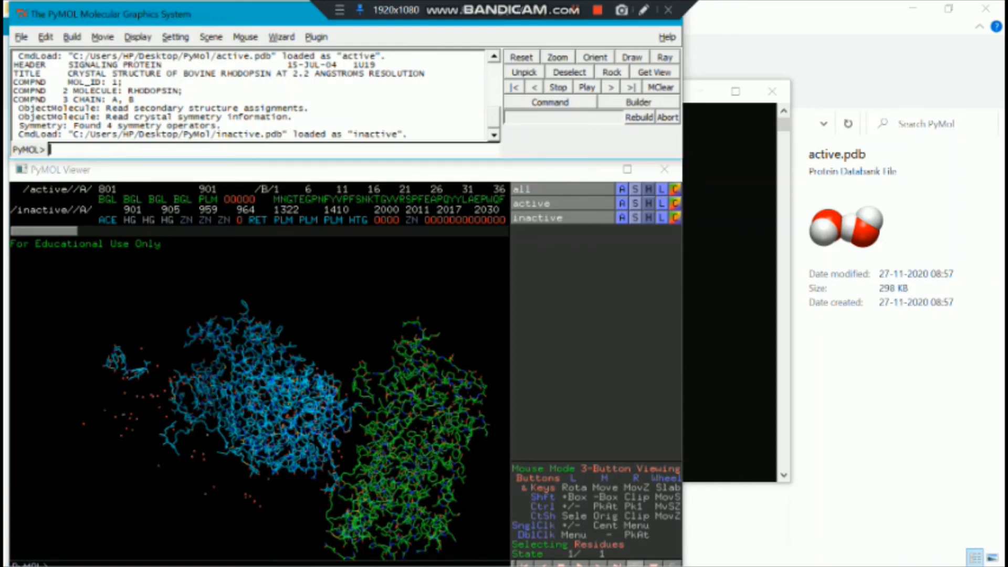
pyautogui.write('align')
pyautogui.write('active,inactive')
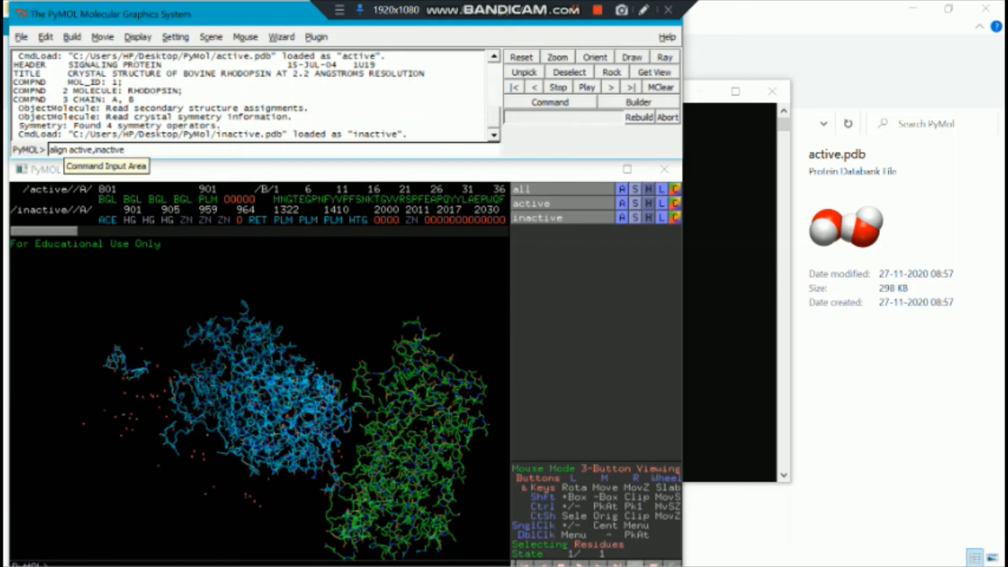
pyautogui.write('all')
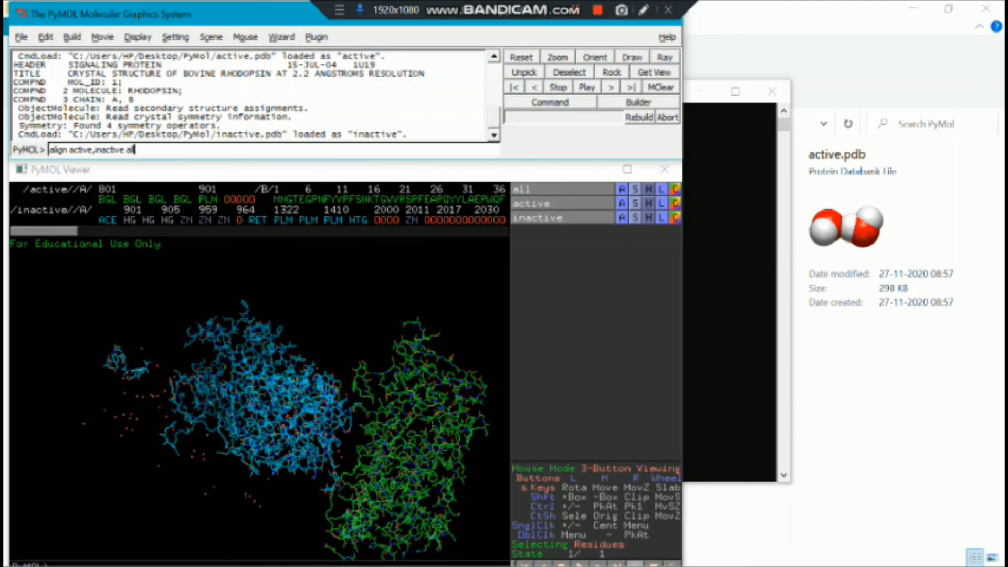
pyautogui.press('Return')
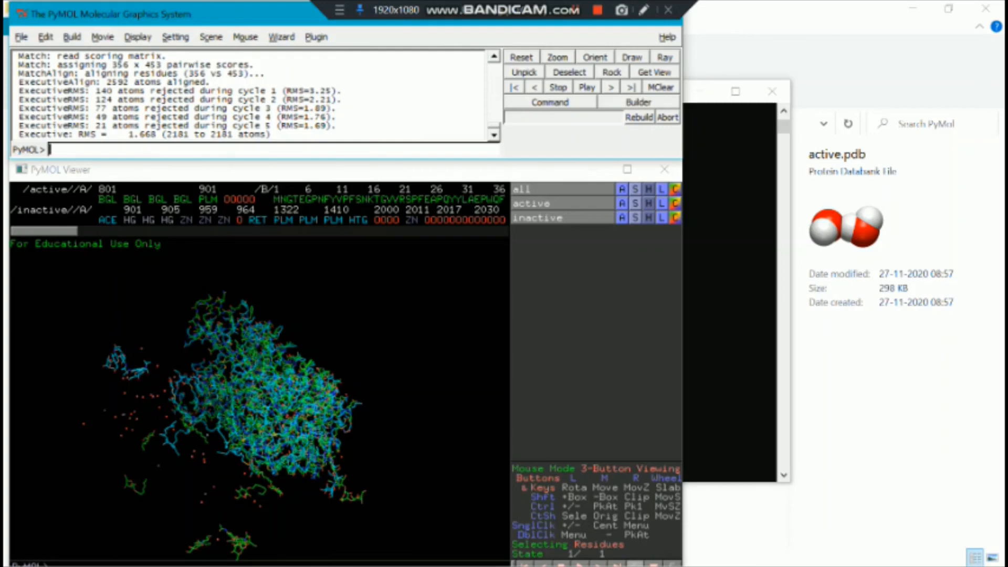
# - Enlarge the viewer, hide everything for the active object and show it as cartoon only
pyautogui.click(627, 169)
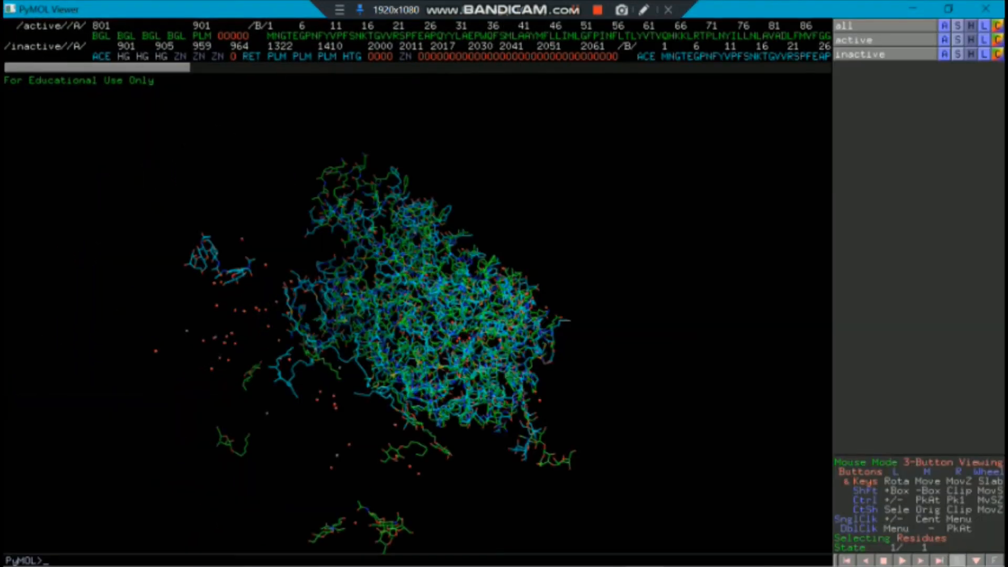
pyautogui.moveTo(420, 237); pyautogui.dragTo(420, 388)
pyautogui.moveTo(525, 336); pyautogui.dragTo(299, 357)
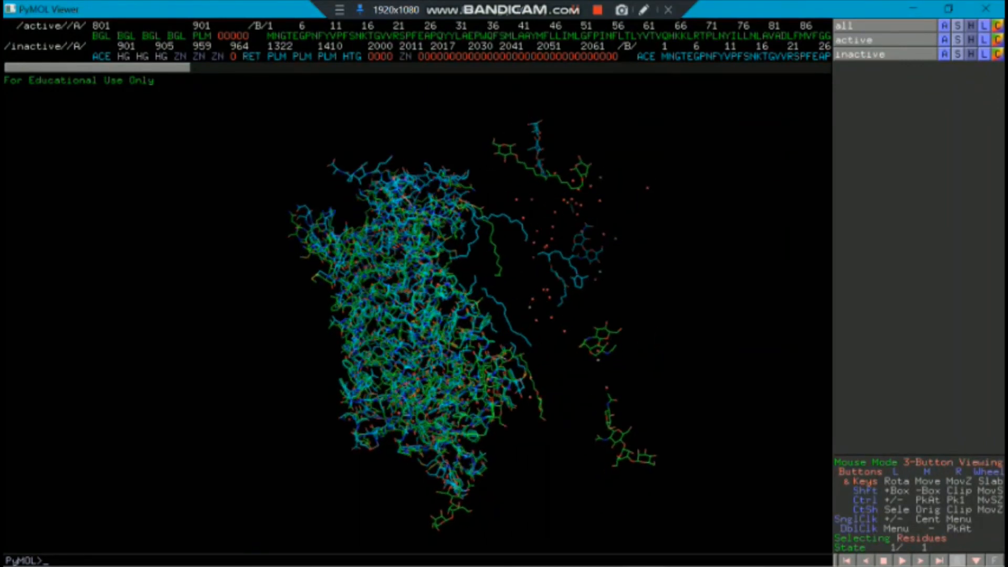
pyautogui.moveTo(299, 358); pyautogui.dragTo(322, 378)
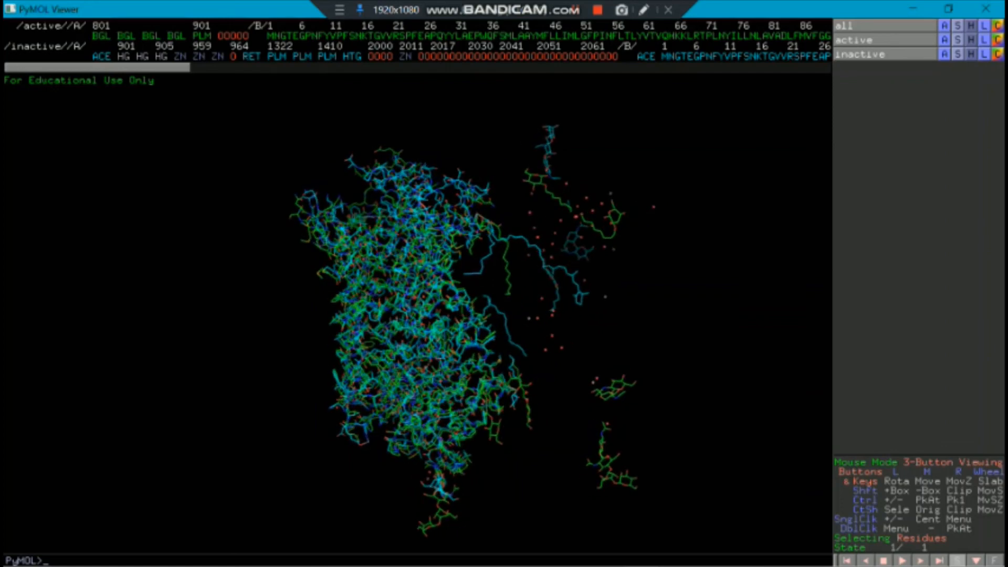
pyautogui.click(971, 40)
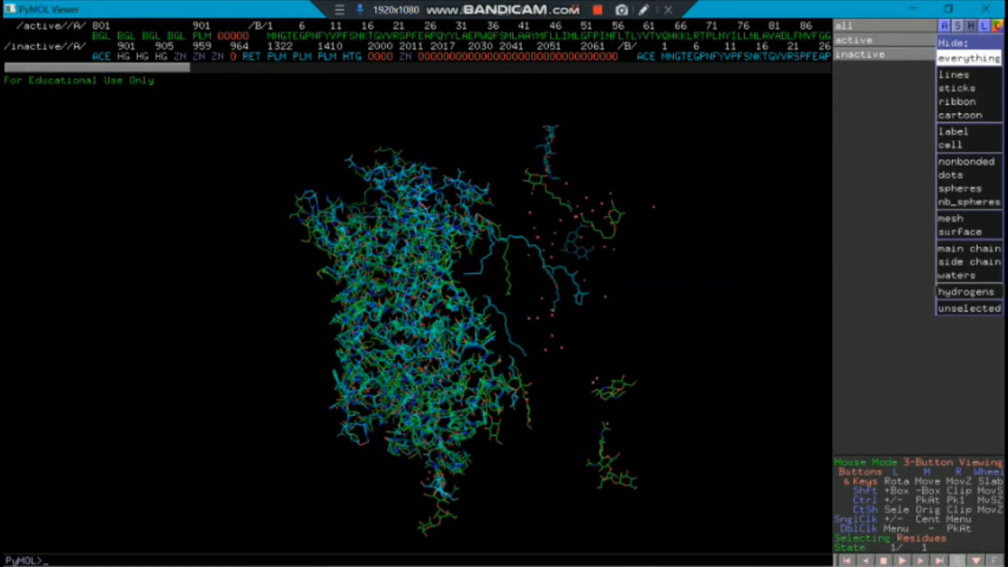
pyautogui.click(971, 57)
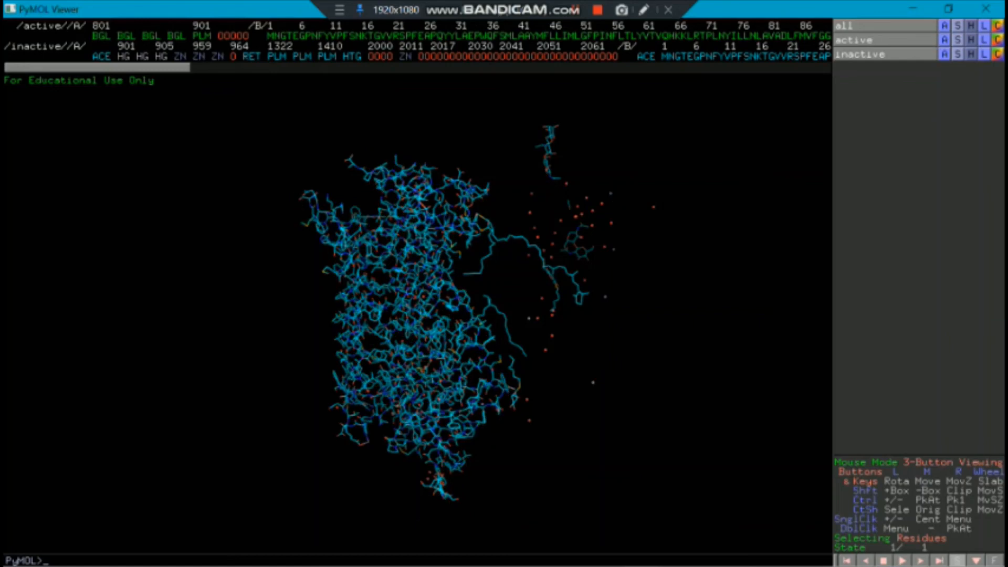
pyautogui.click(957, 41)
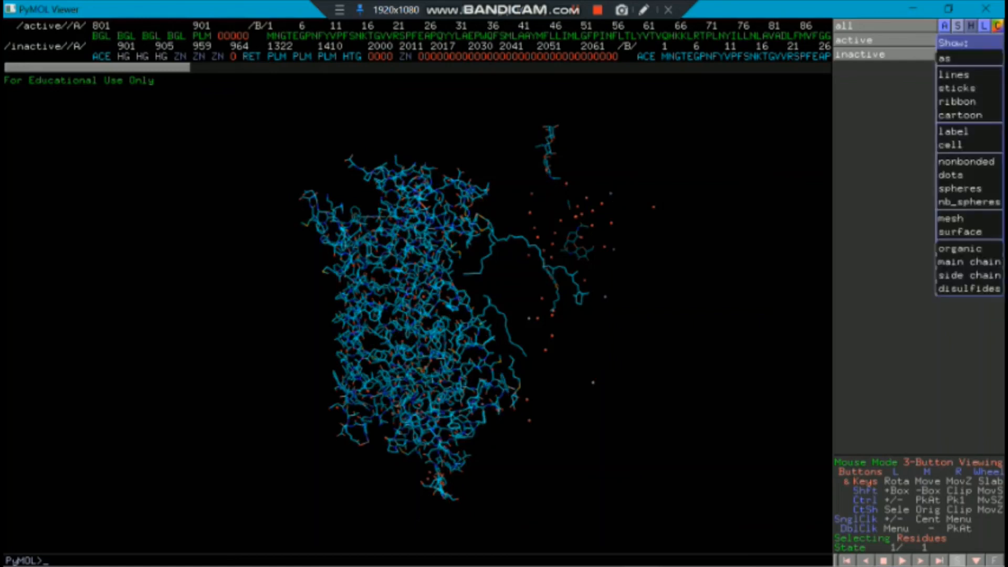
pyautogui.click(925, 113)
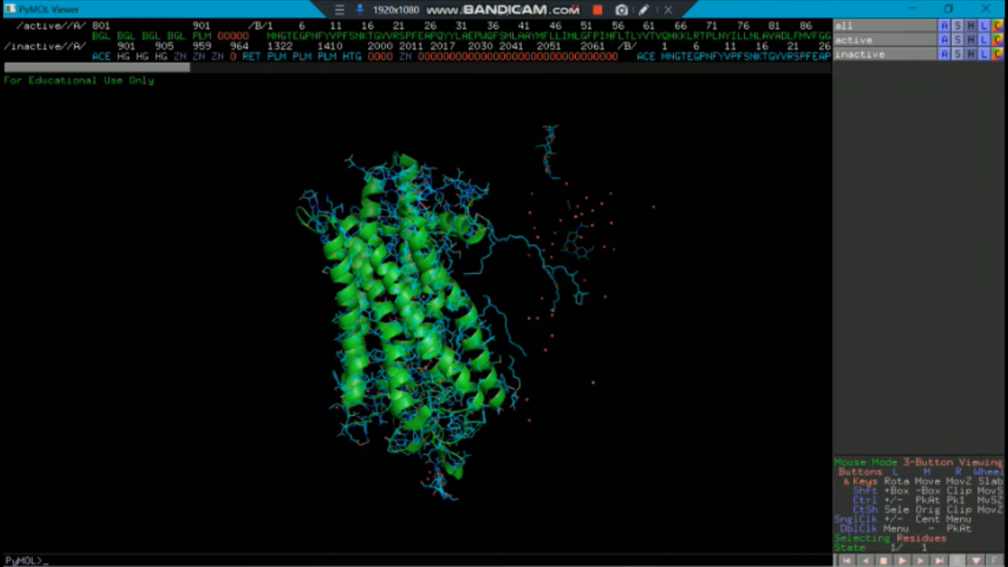
# - Color the active structure's cartoon yellow
pyautogui.click(998, 41)
pyautogui.moveTo(969, 145)
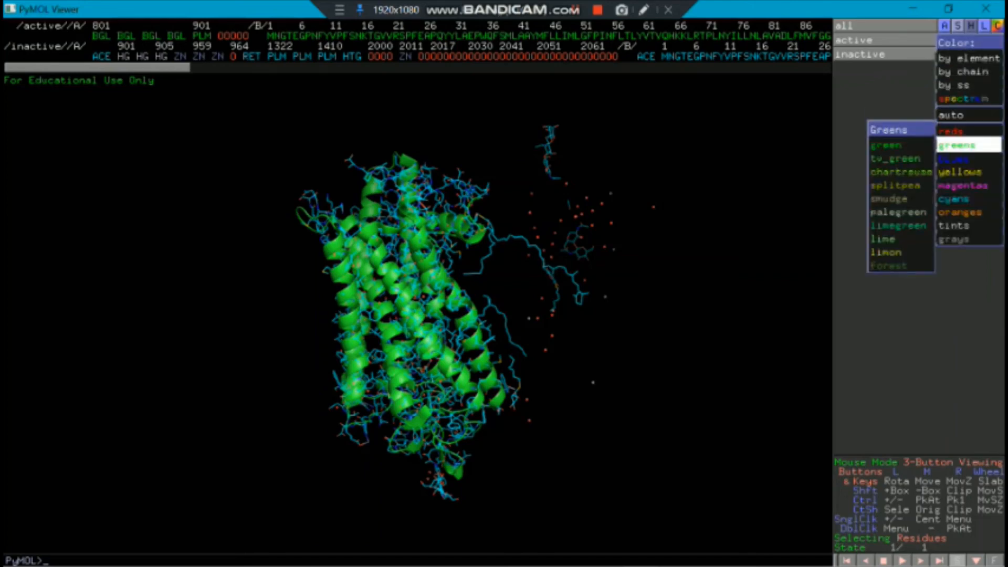
pyautogui.moveTo(969, 172)
pyautogui.click(877, 172)
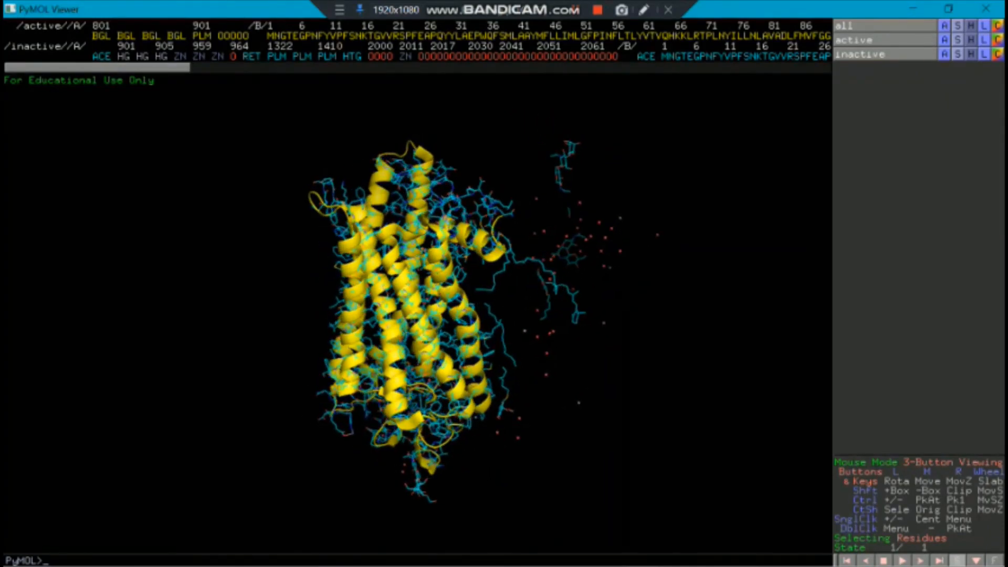
# - Hide everything for the inactive object and show it as cartoon over the active structure
pyautogui.moveTo(420, 262); pyautogui.dragTo(420, 344, button='right')
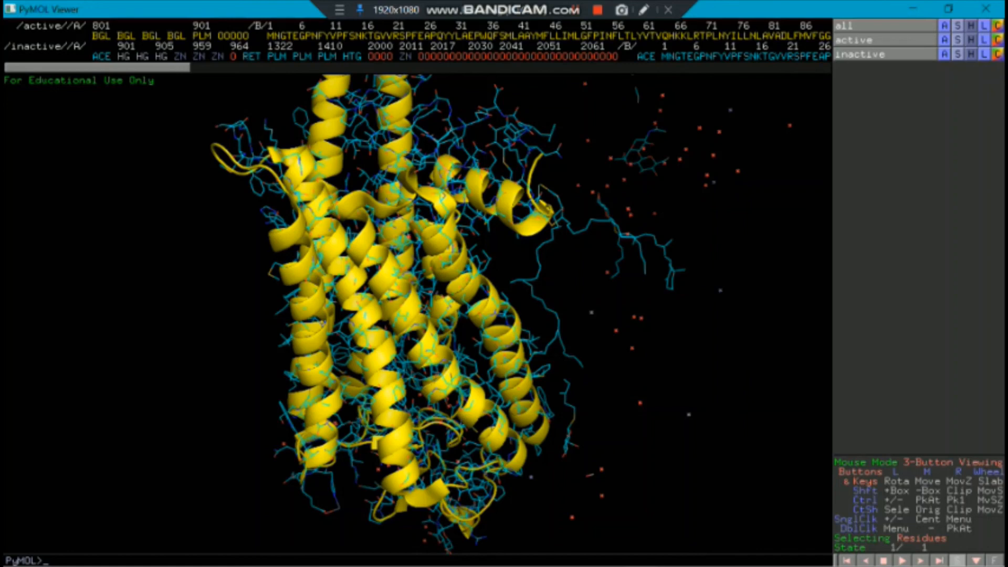
pyautogui.moveTo(97, 67)
pyautogui.mouseDown()
pyautogui.moveTo(738, 68)
pyautogui.moveTo(98, 67)
pyautogui.mouseUp()
pyautogui.moveTo(420, 315); pyautogui.dragTo(423, 330)
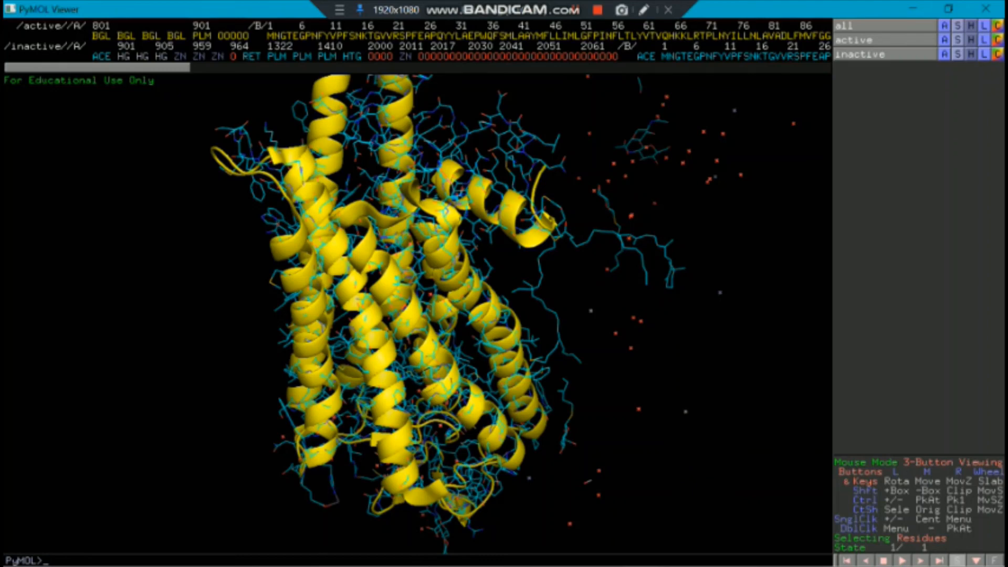
pyautogui.click(971, 54)
pyautogui.click(969, 72)
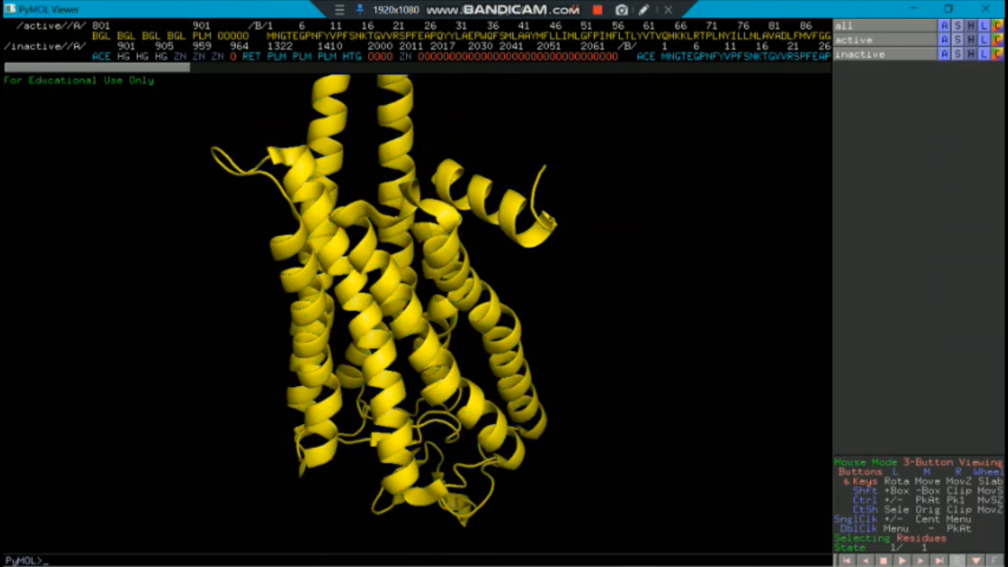
pyautogui.click(958, 54)
pyautogui.click(892, 129)
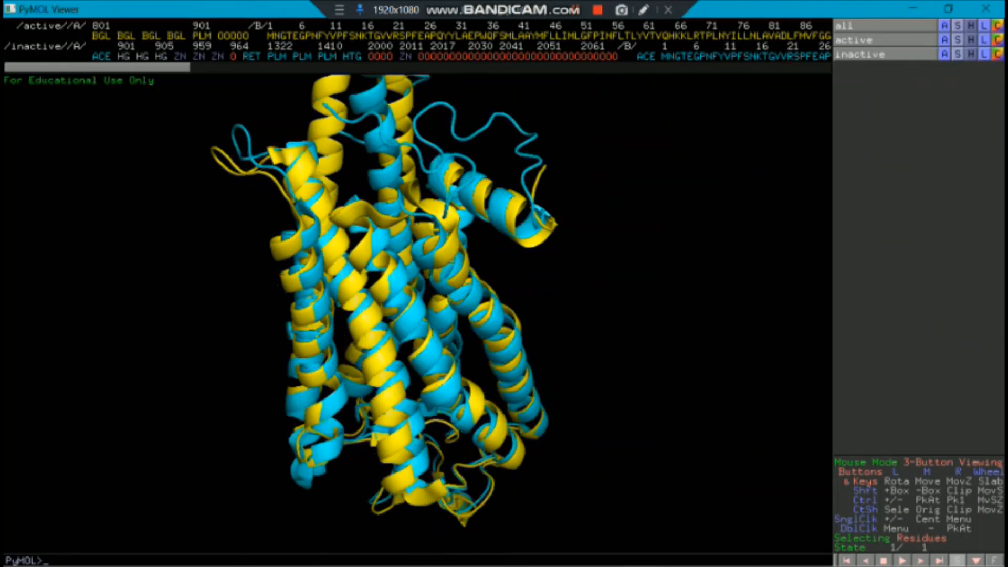
# - Color the inactive structure's cartoon magenta
pyautogui.click(997, 54)
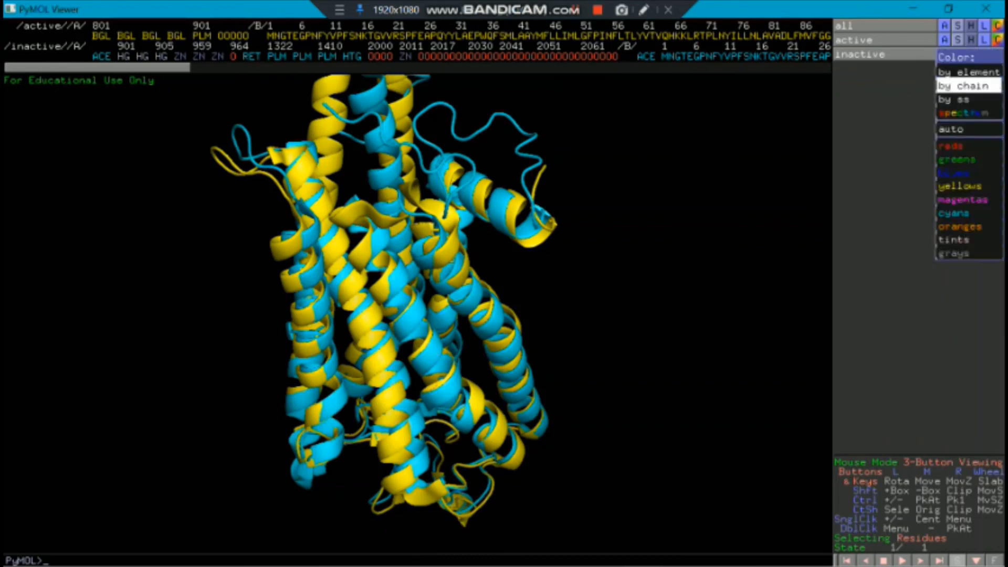
pyautogui.moveTo(969, 200)
pyautogui.click(888, 199)
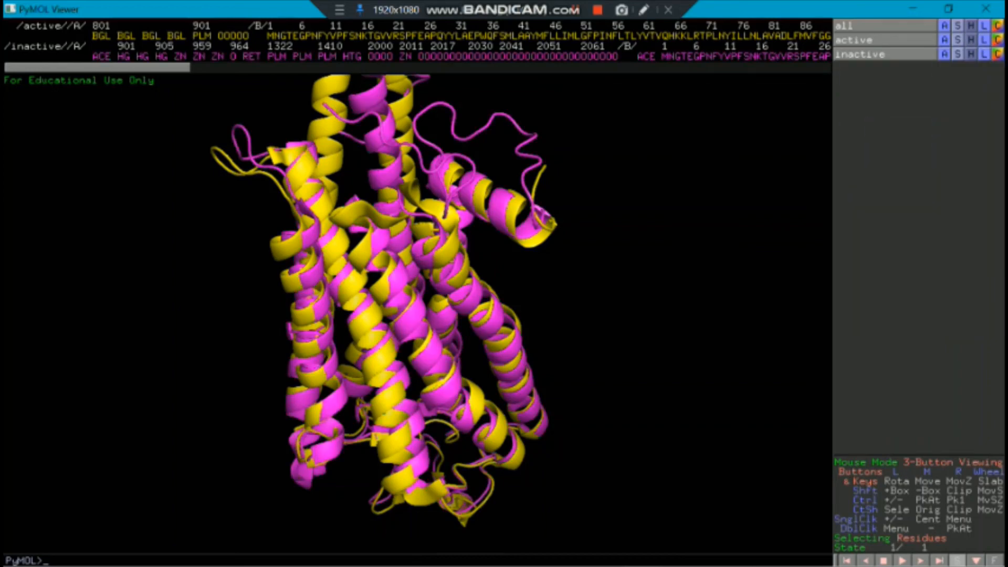
# - Rotate the superimposed cartoons to compare the helices of both structures from several sides
pyautogui.moveTo(420, 326); pyautogui.dragTo(497, 292)
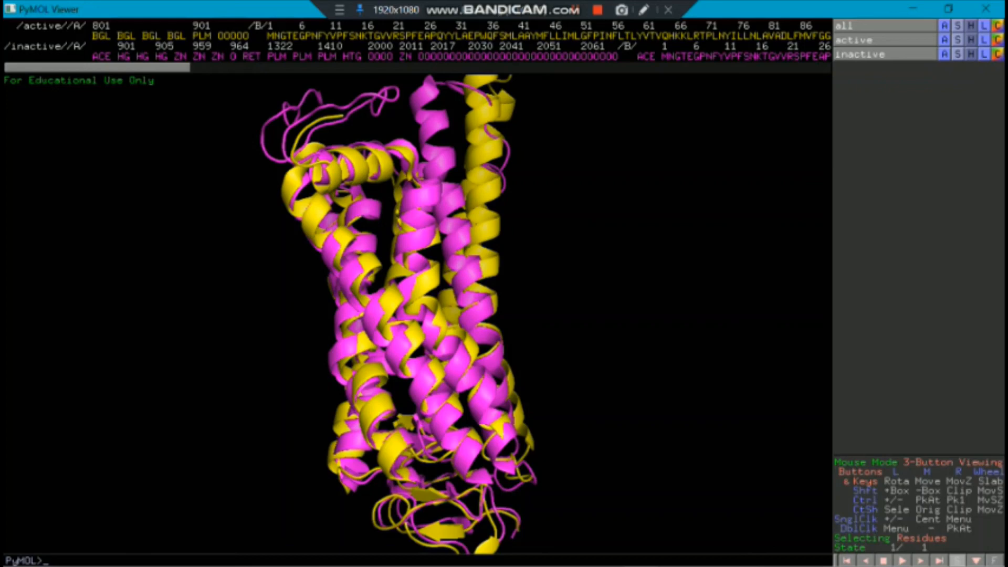
pyautogui.moveTo(497, 291); pyautogui.dragTo(622, 304)
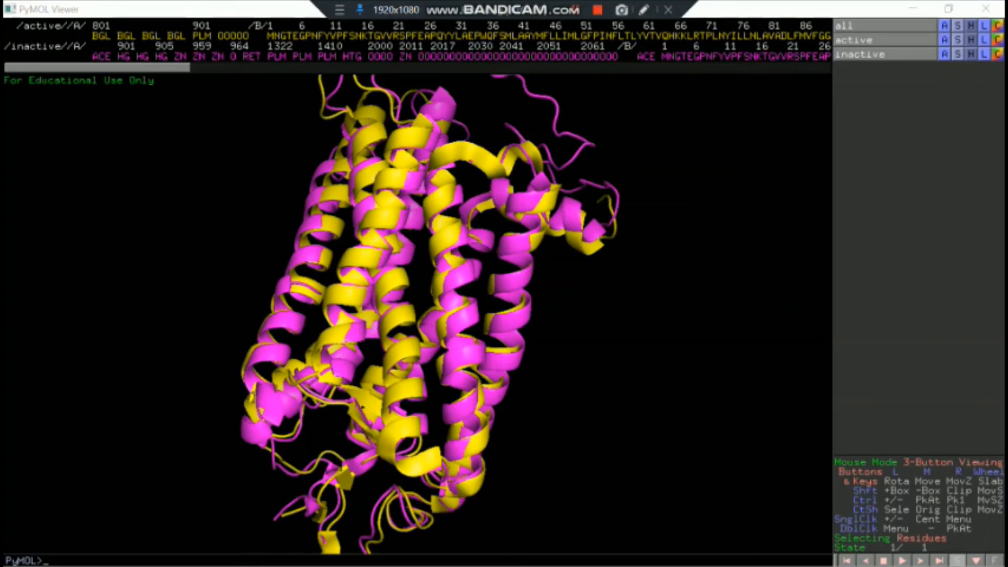
pyautogui.moveTo(473, 284); pyautogui.dragTo(515, 292)
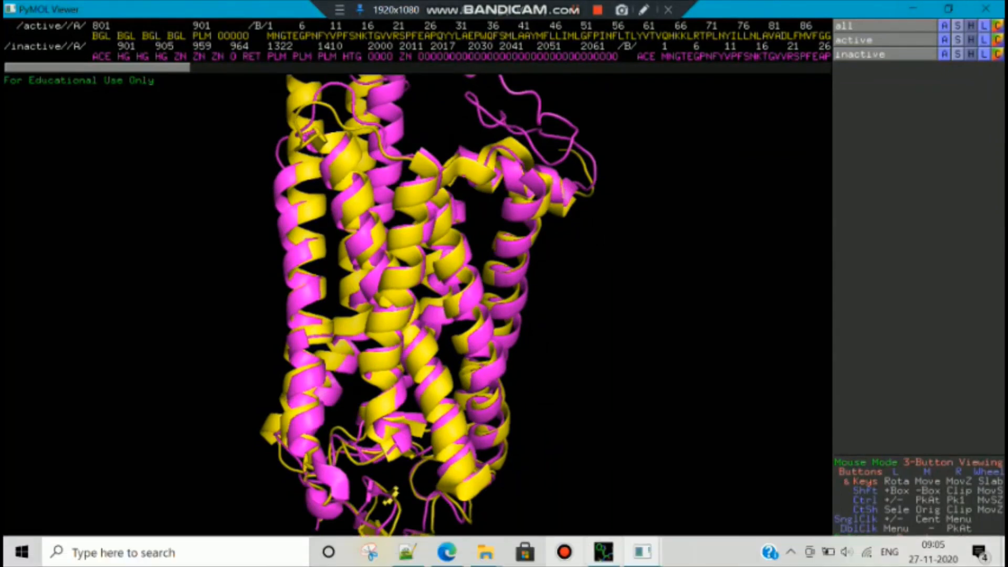
pyautogui.moveTo(642, 551)
pyautogui.click(727, 486)
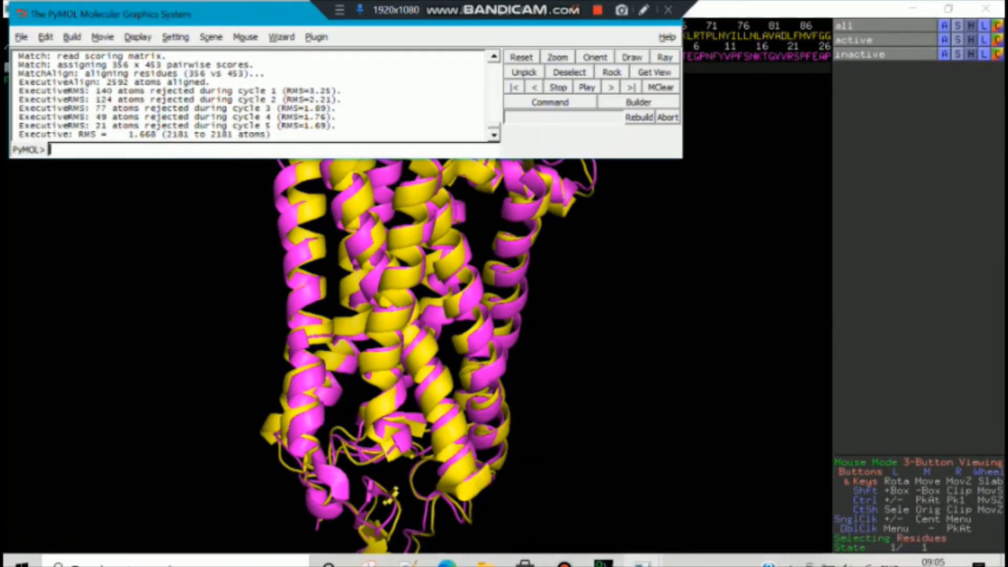
pyautogui.moveTo(252, 13); pyautogui.dragTo(240, 64)
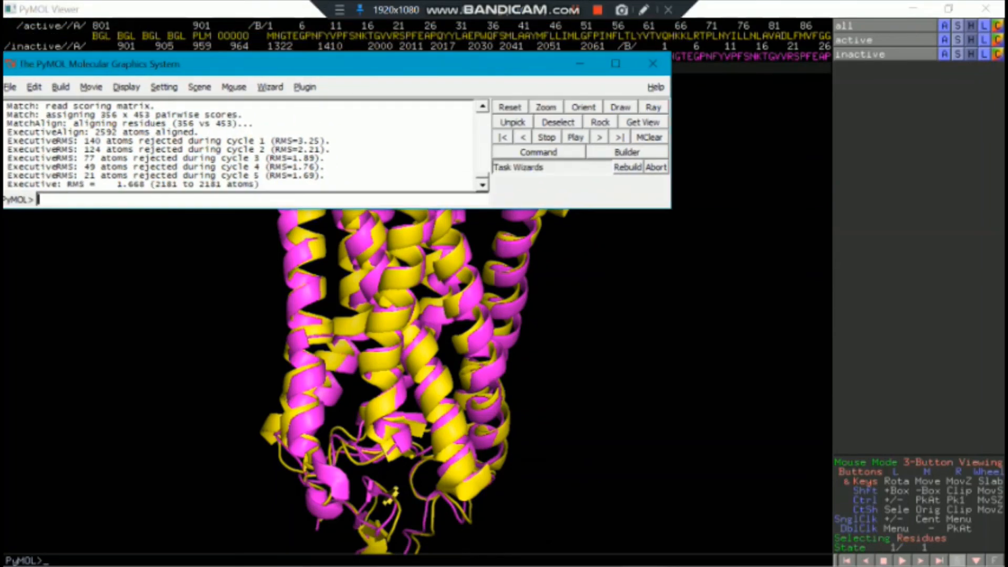
pyautogui.click(269, 87)
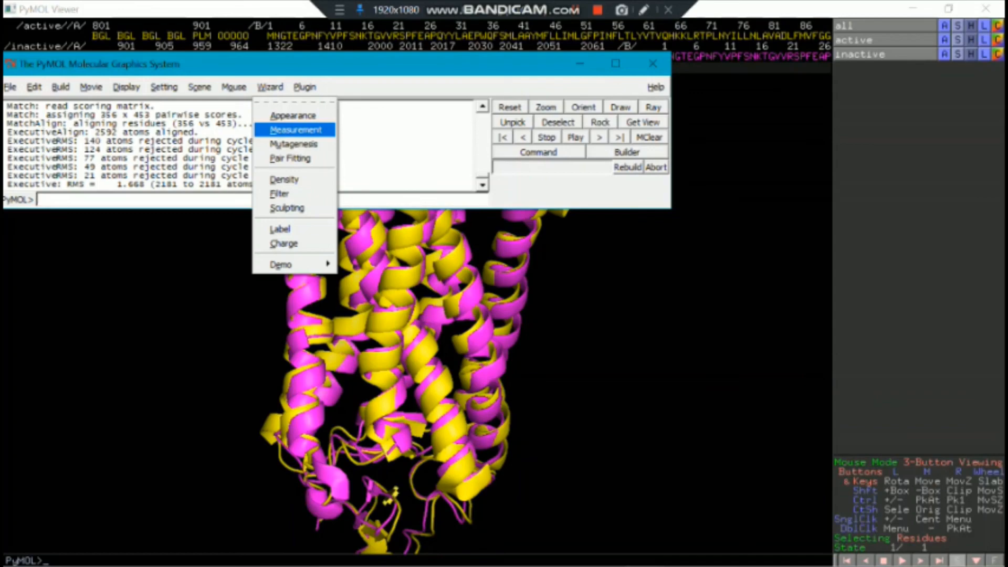
pyautogui.click(593, 294)
# - Zoom in on the loop where the two cartoons diverge and toggle the active object off and on to compare them
pyautogui.moveTo(473, 305); pyautogui.dragTo(514, 389)
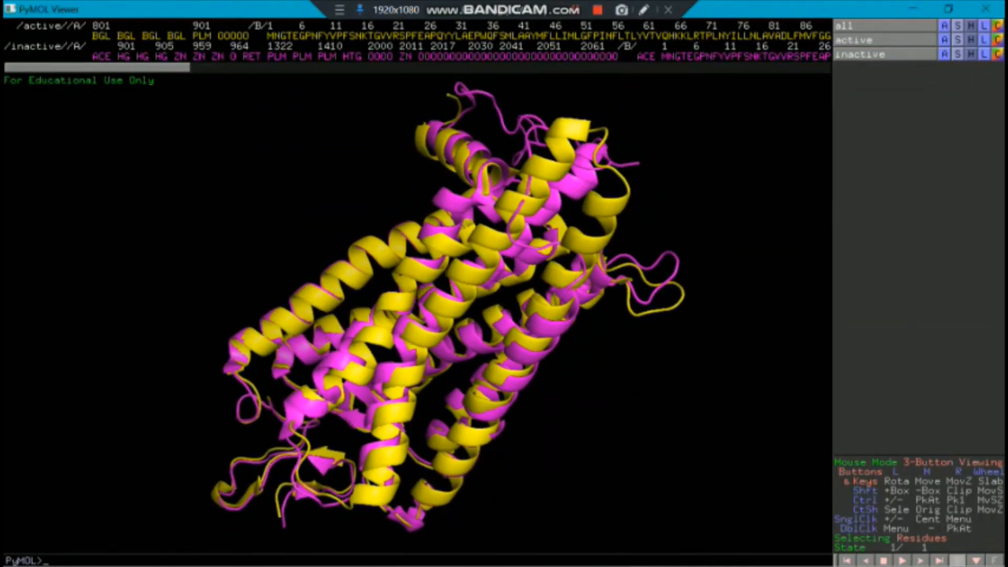
pyautogui.moveTo(505, 336); pyautogui.dragTo(510, 415, button='right')
pyautogui.moveTo(567, 342); pyautogui.dragTo(275, 366, button='middle')
pyautogui.moveTo(275, 367); pyautogui.dragTo(278, 407, button='right')
pyautogui.moveTo(336, 346); pyautogui.dragTo(351, 188)
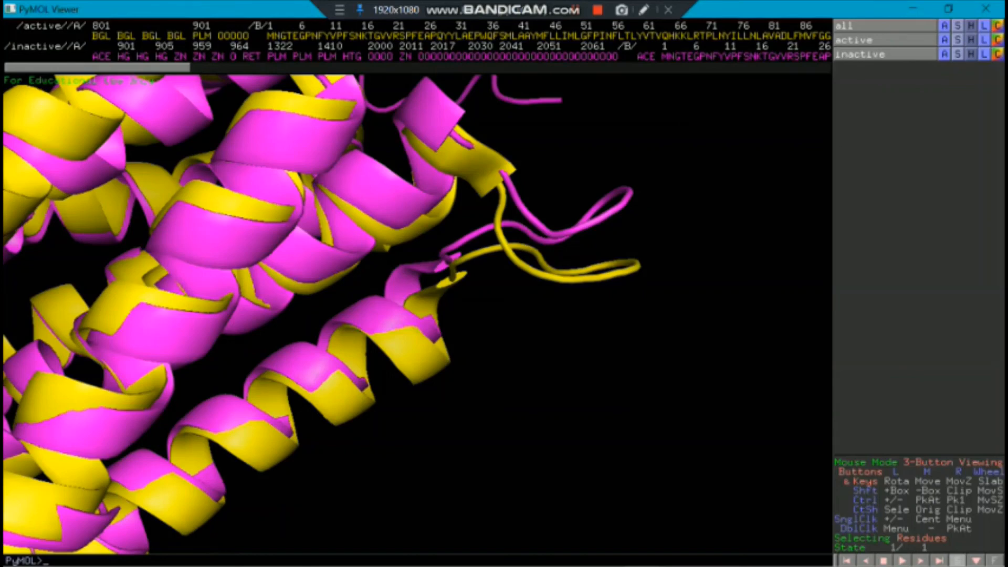
pyautogui.click(855, 40)
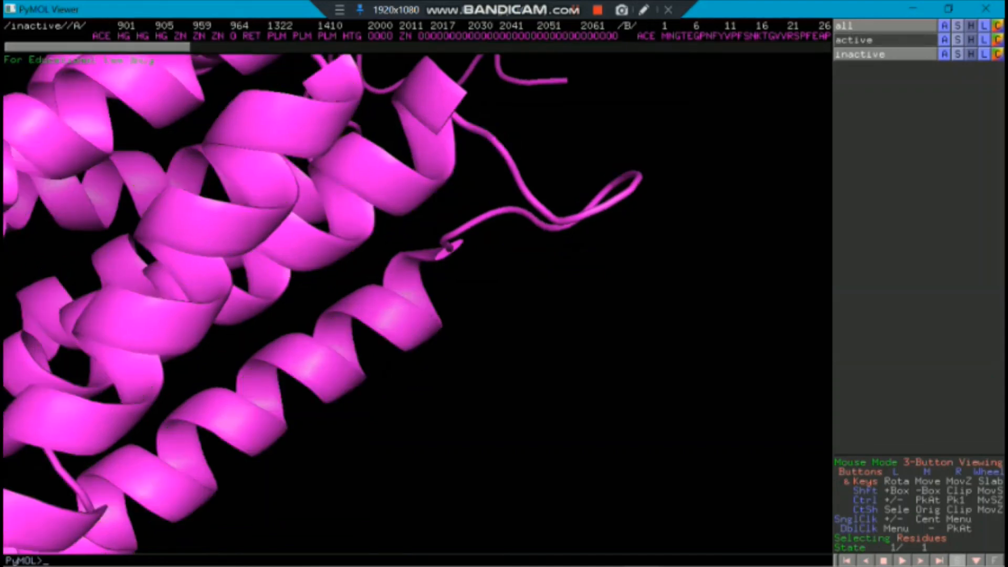
pyautogui.click(854, 40)
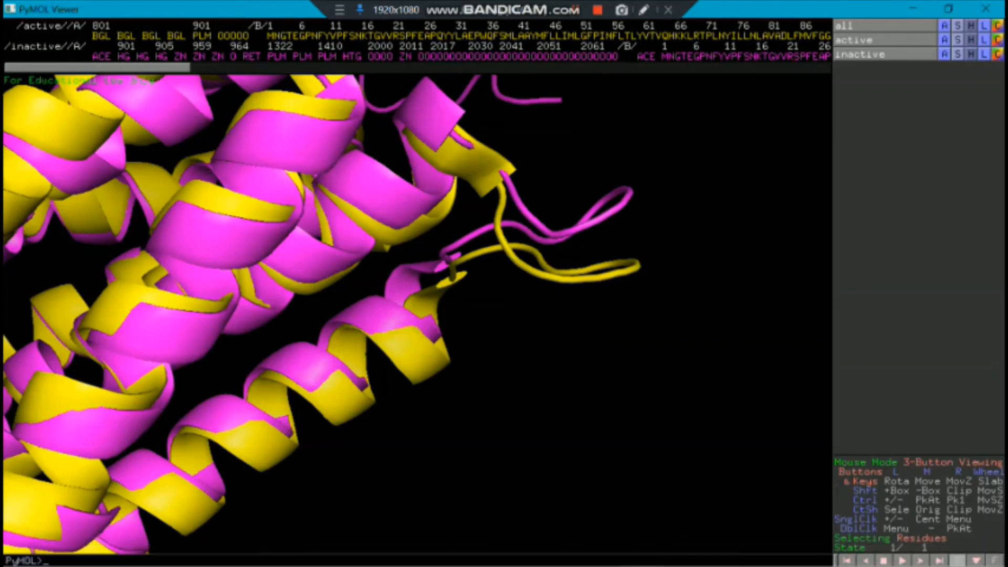
# - Select the residue at the loop tip in both the inactive and active structures and label the selected residues
pyautogui.click(625, 199)
pyautogui.click(625, 271)
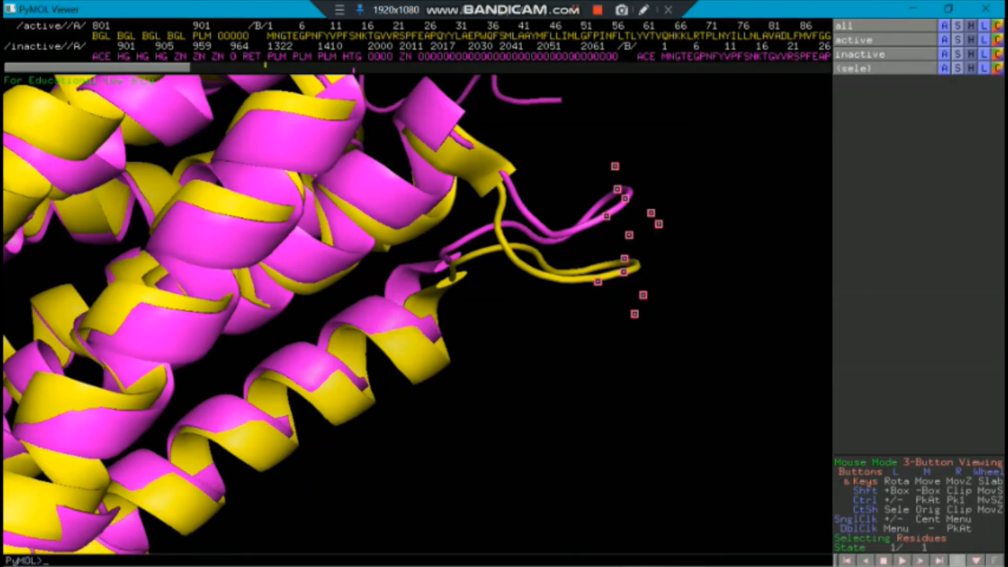
pyautogui.click(984, 68)
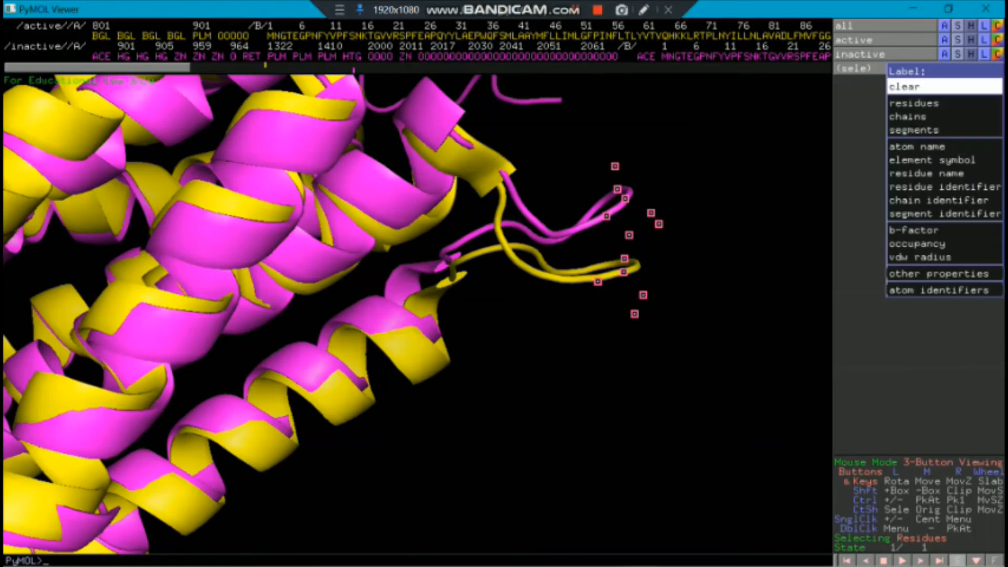
pyautogui.click(917, 103)
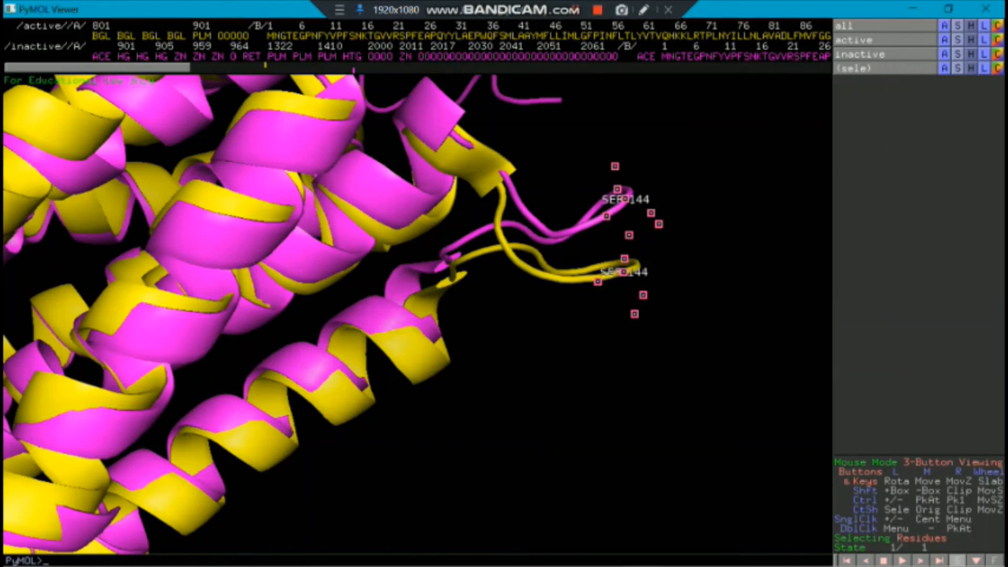
# - Hide everything for the two selected loop-tip residues and show them as sticks
pyautogui.click(971, 69)
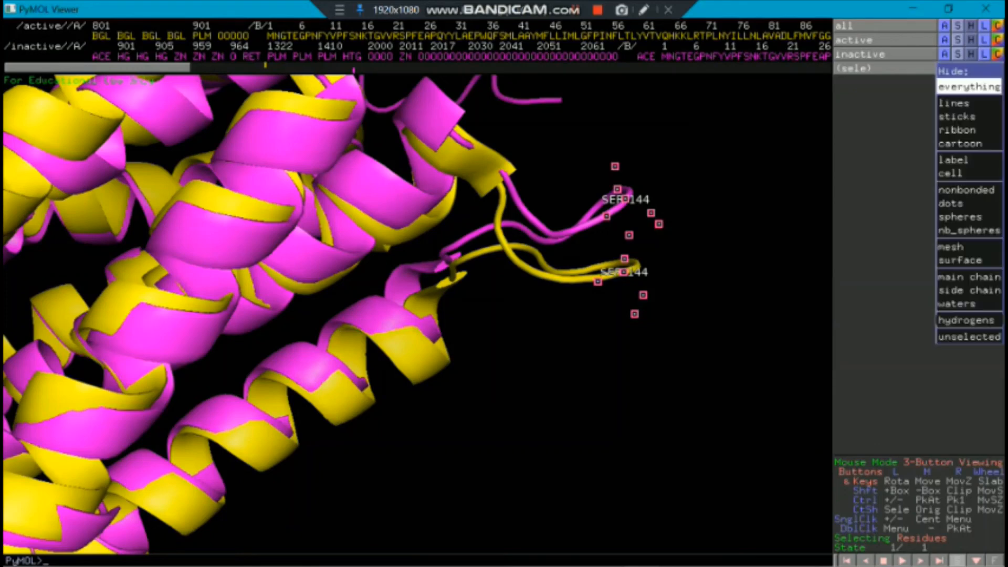
pyautogui.click(969, 86)
pyautogui.click(958, 68)
pyautogui.click(956, 117)
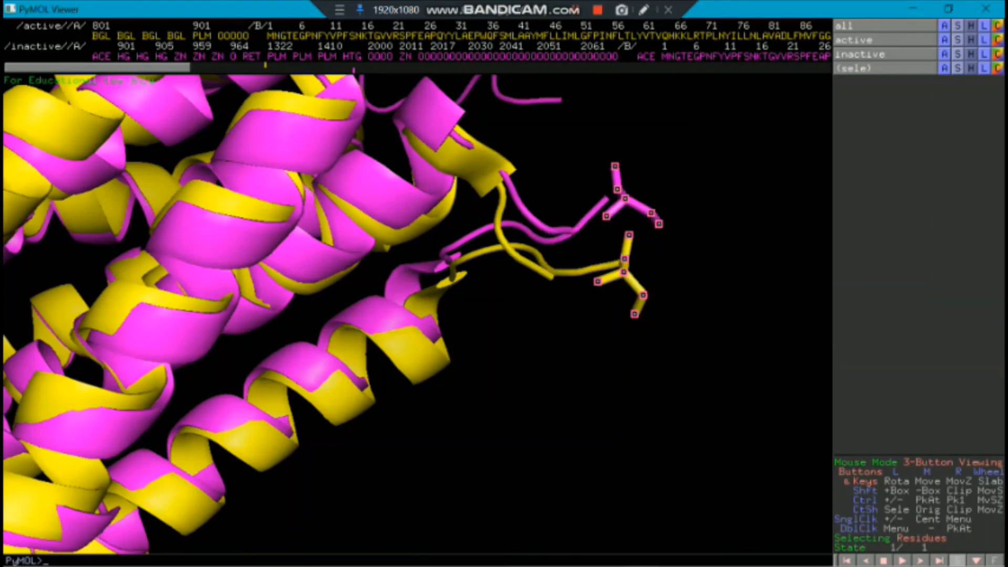
# - Color the selected loop-tip sticks red, taking the active structure's residue out of the selection
pyautogui.click(998, 68)
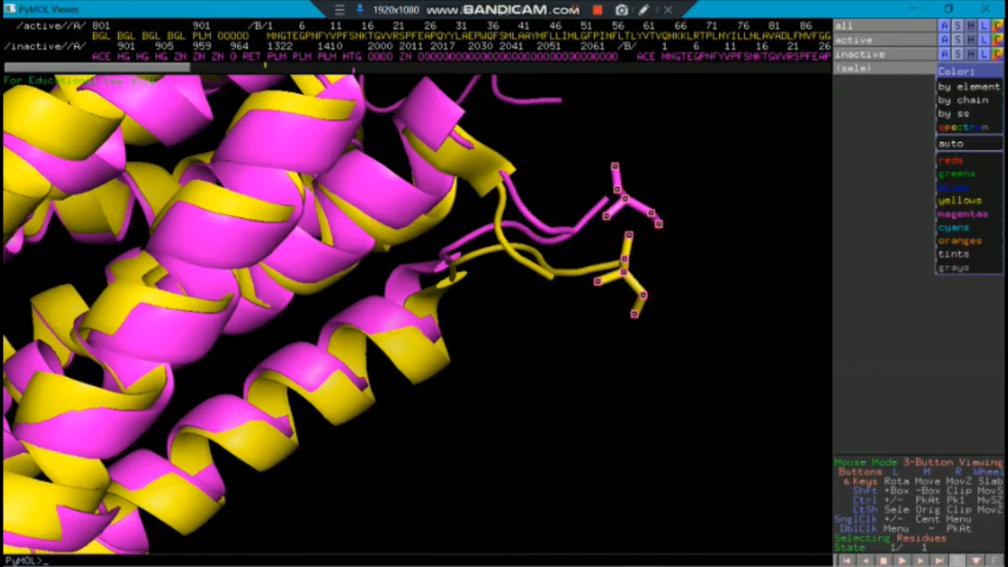
pyautogui.moveTo(952, 160)
pyautogui.click(893, 160)
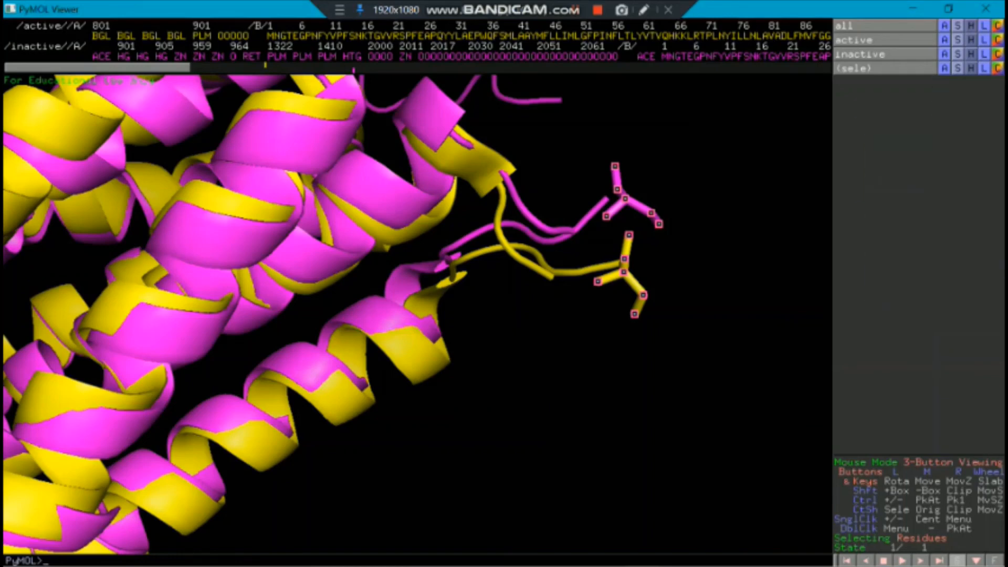
pyautogui.click(625, 272)
pyautogui.click(998, 69)
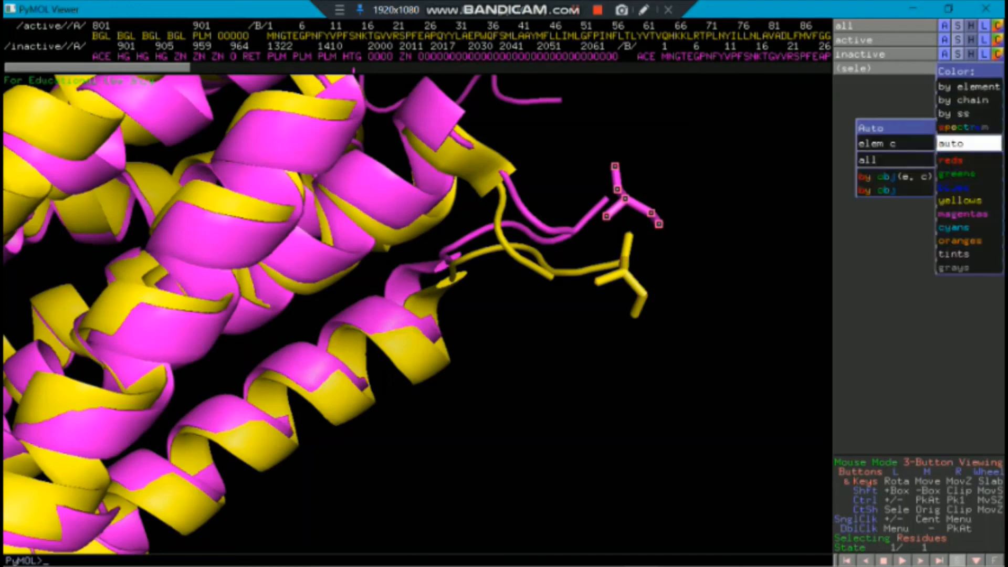
pyautogui.moveTo(952, 160)
# - Add the active structure's loop-tip residue back to the selection and color both residues green
pyautogui.click(624, 270)
pyautogui.click(997, 68)
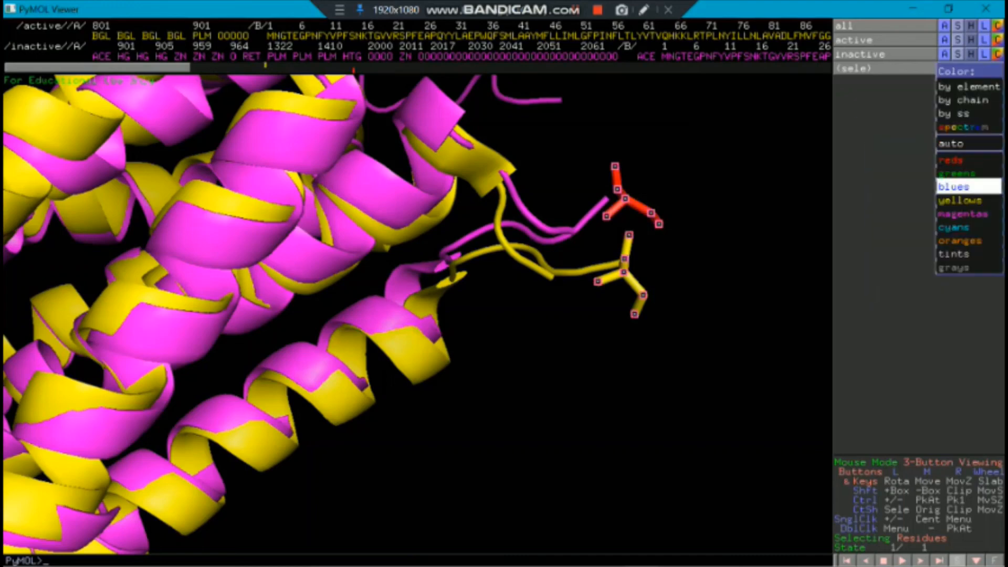
pyautogui.moveTo(969, 174)
pyautogui.click(893, 174)
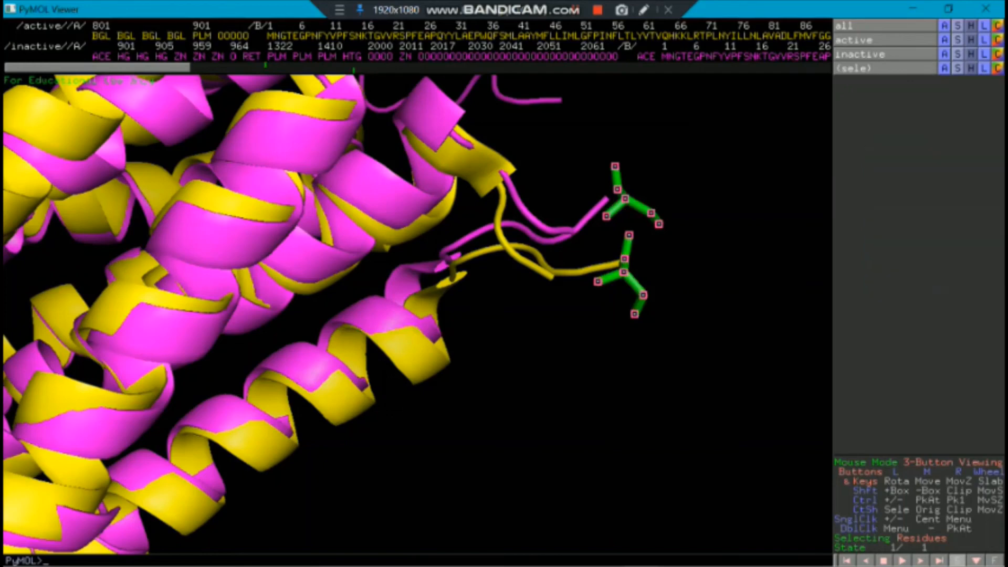
# - Take the active structure's residue out of the selection and color the inactive structure's loop-tip sticks red
pyautogui.click(624, 270)
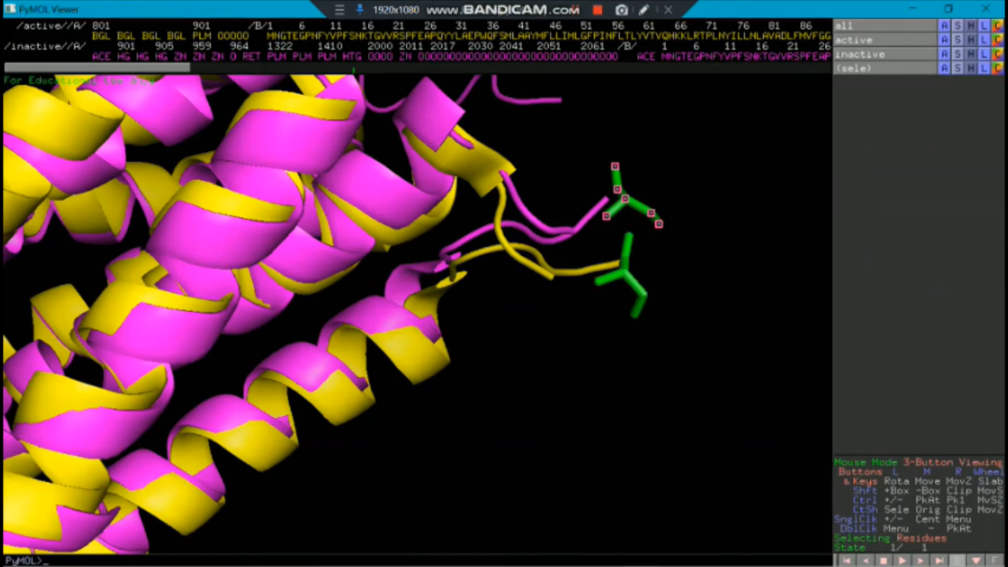
pyautogui.click(997, 68)
pyautogui.moveTo(969, 158)
pyautogui.click(893, 158)
pyautogui.click(872, 68)
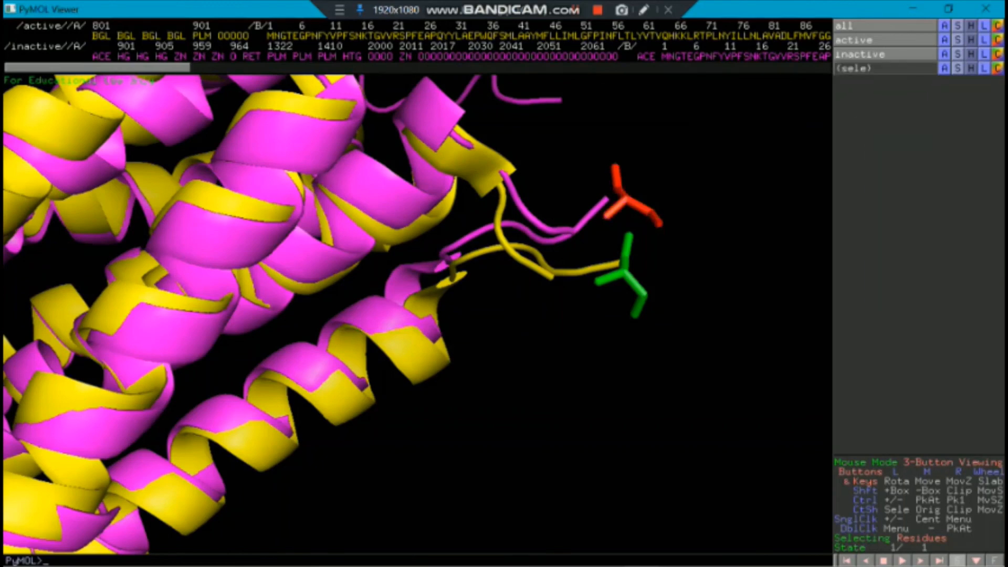
# - Select the loop-tip residues of both structures again, label their atoms with atom names, and clear the selection highlight
pyautogui.click(872, 69)
pyautogui.click(625, 272)
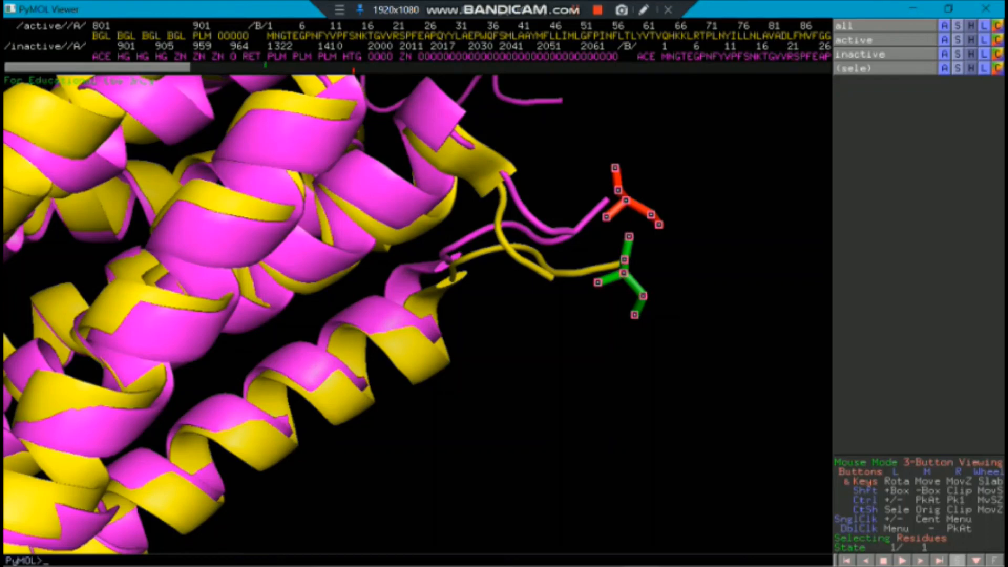
pyautogui.click(984, 68)
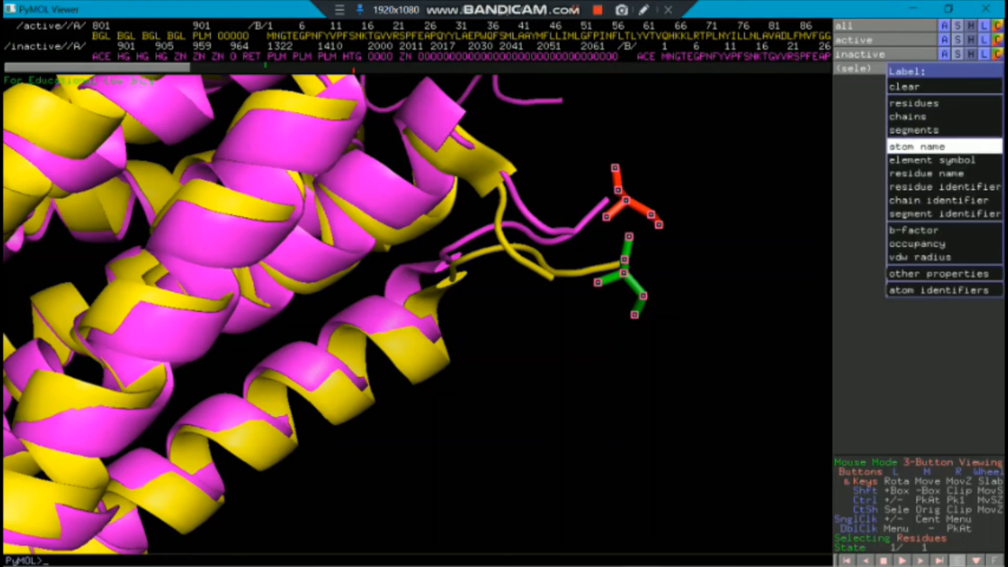
pyautogui.click(919, 146)
pyautogui.click(652, 358)
# - Measure the distance between the CA atoms of the red and green loop-tip residues with the Measurement wizard
pyautogui.moveTo(651, 357); pyautogui.dragTo(651, 465, button='right')
pyautogui.moveTo(683, 236); pyautogui.dragTo(315, 399, button='middle')
pyautogui.moveTo(442, 336); pyautogui.dragTo(500, 350)
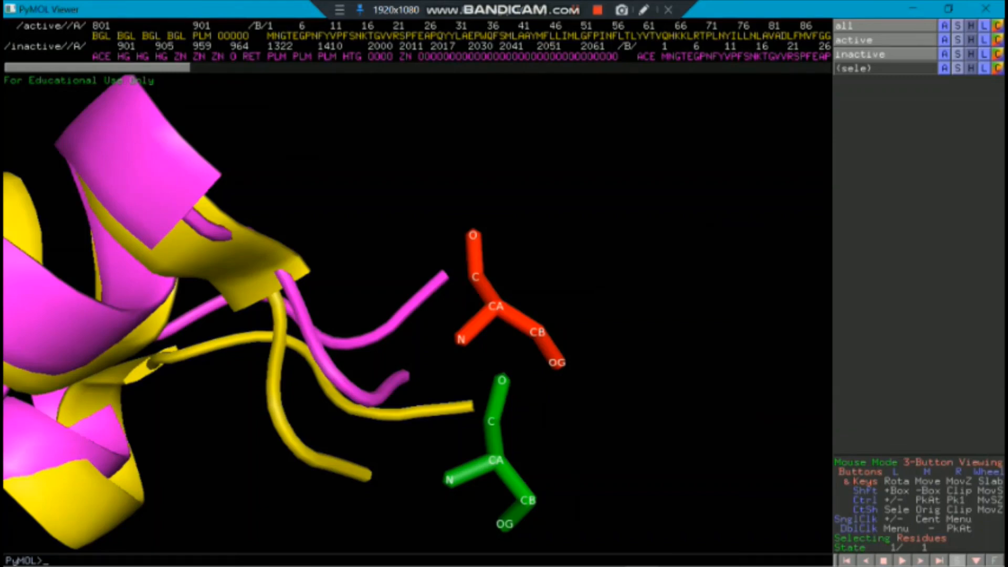
pyautogui.moveTo(642, 552)
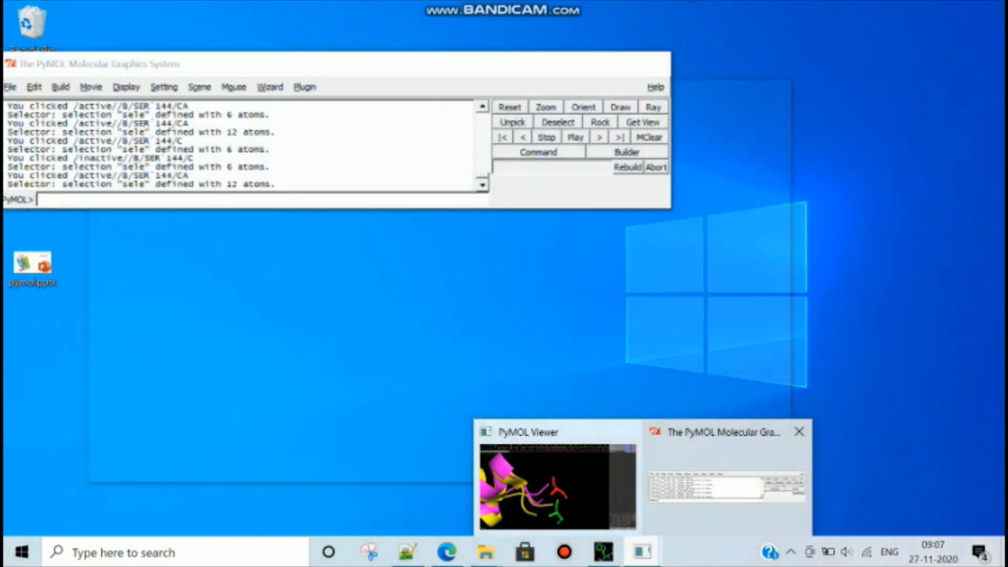
pyautogui.click(726, 473)
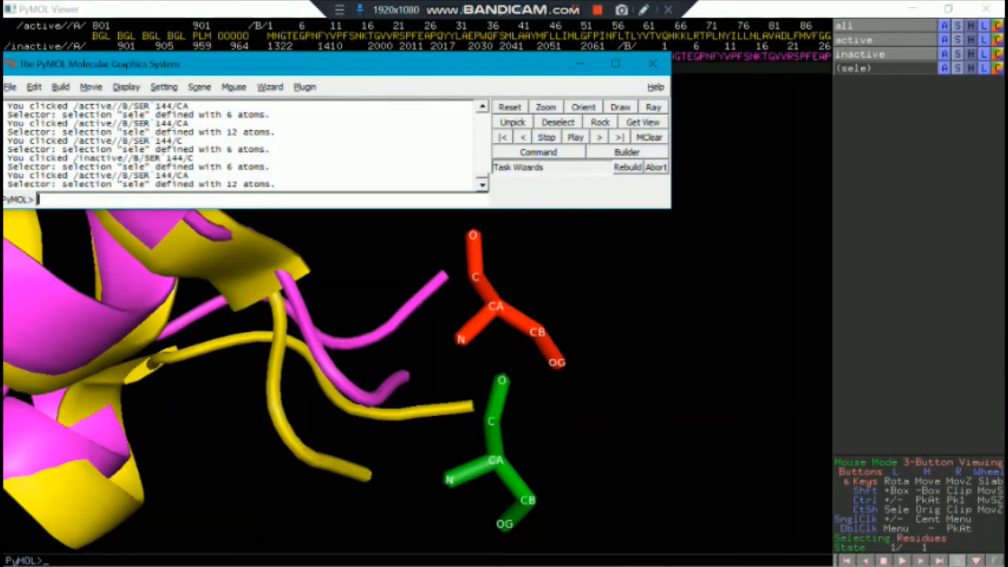
pyautogui.click(270, 87)
pyautogui.click(295, 130)
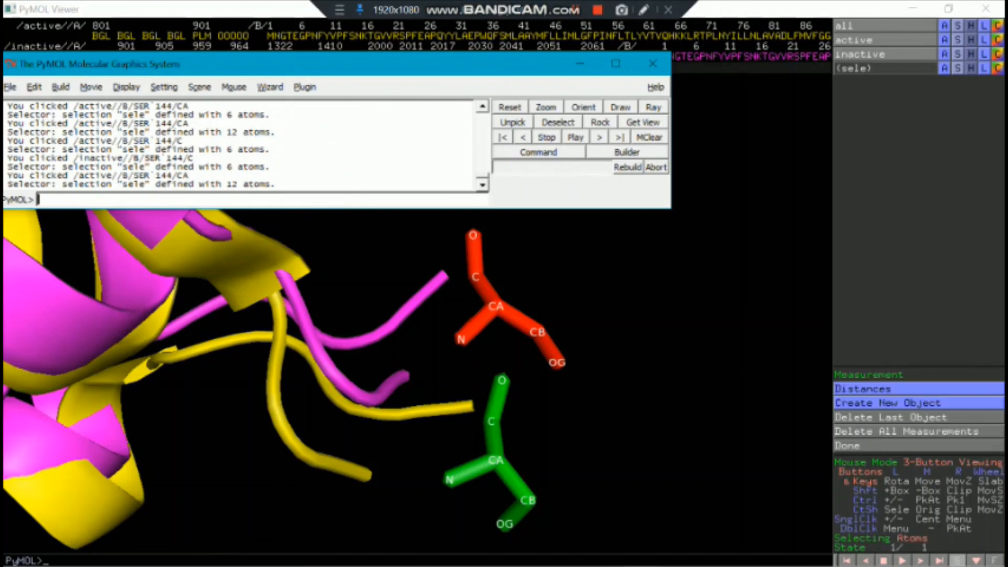
pyautogui.click(580, 64)
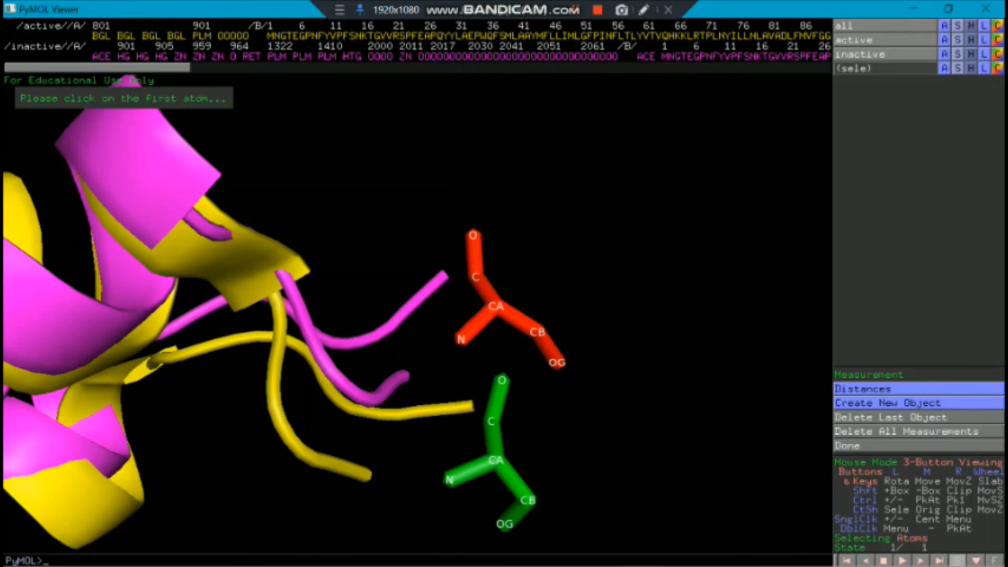
pyautogui.click(496, 306)
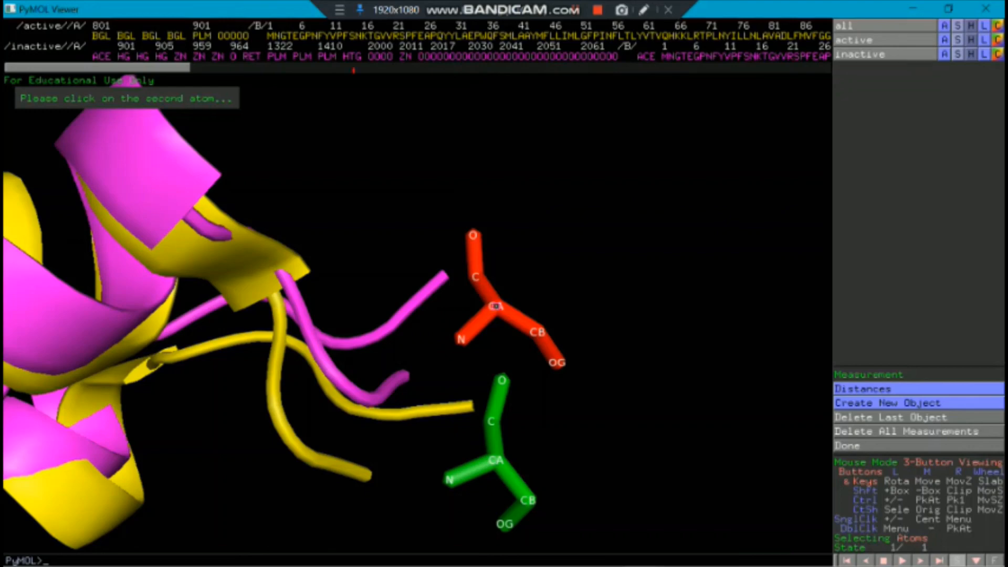
pyautogui.click(502, 381)
pyautogui.moveTo(502, 380)
pyautogui.mouseDown()
pyautogui.moveTo(527, 382)
pyautogui.moveTo(473, 380)
pyautogui.moveTo(401, 348)
pyautogui.moveTo(501, 381)
pyautogui.mouseUp()
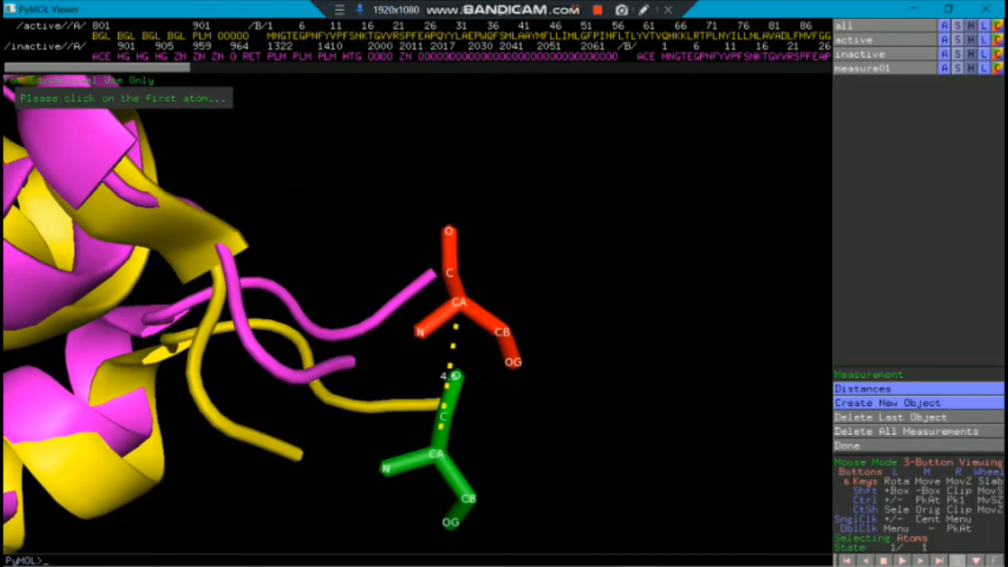
# - Examine the whole superimposed pair of structures from several angles, including where the measured loop-tip residues sit
pyautogui.moveTo(501, 380); pyautogui.dragTo(499, 258, button='right')
pyautogui.moveTo(499, 257); pyautogui.dragTo(561, 259)
pyautogui.moveTo(560, 260); pyautogui.dragTo(559, 202, button='right')
pyautogui.moveTo(560, 202); pyautogui.dragTo(533, 409)
pyautogui.moveTo(452, 273); pyautogui.dragTo(615, 425, button='middle')
pyautogui.moveTo(615, 424); pyautogui.dragTo(604, 405)
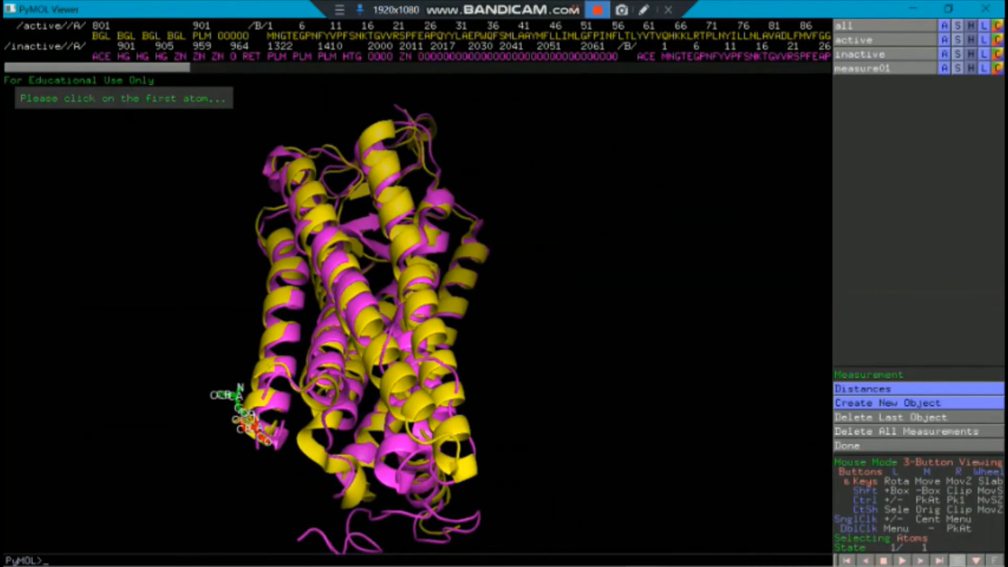